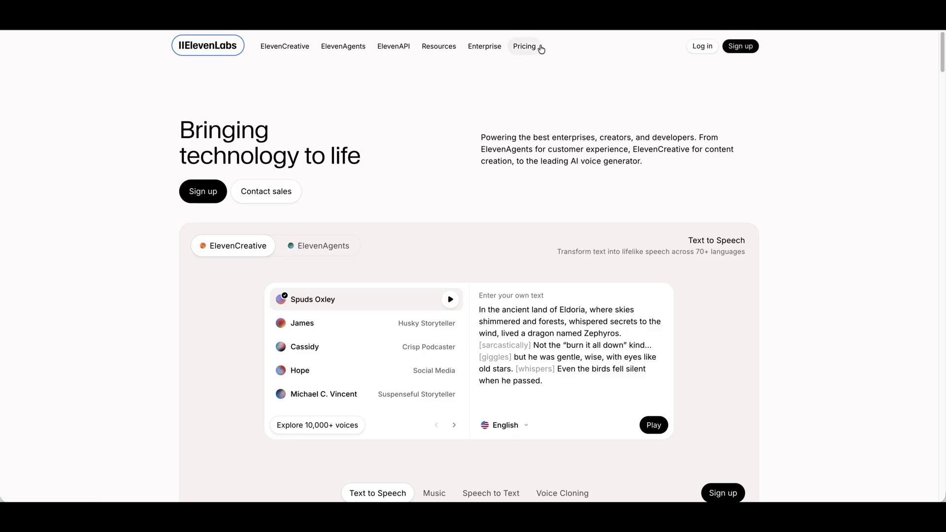
Open the pricing page and review the ElevenCreative subscription plans and their included features.
left_click(526, 53)
scroll(499, 219, "down", 3)
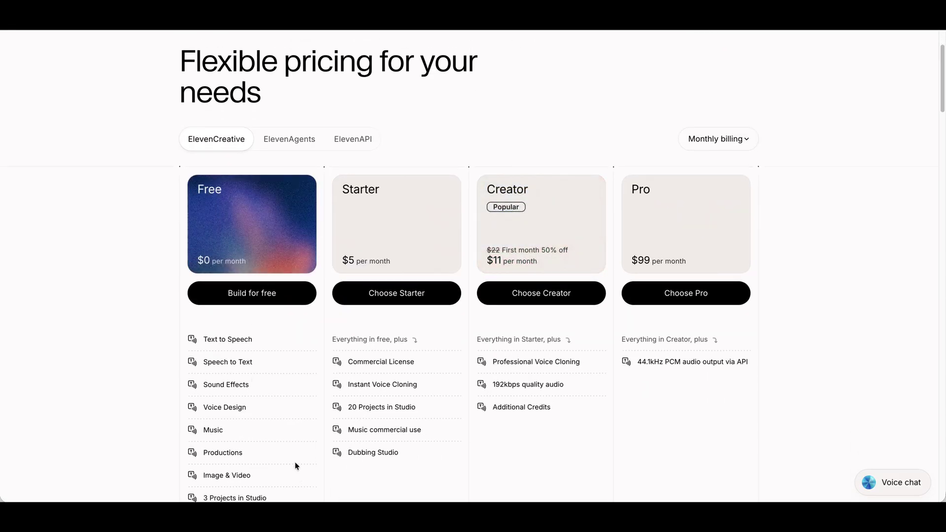
scroll(295, 462, "down", 3)
scroll(251, 371, "up", 4)
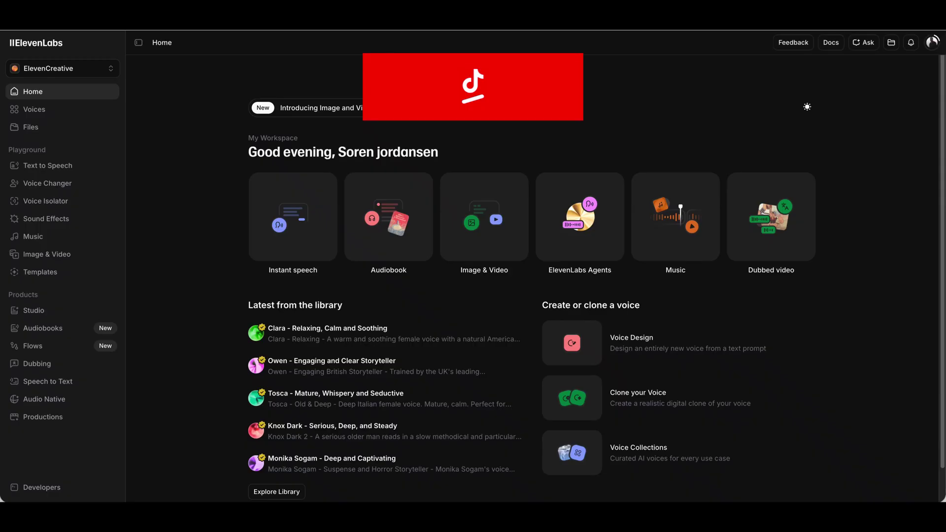
Open the voice library to explore the available voices.
left_click(46, 116)
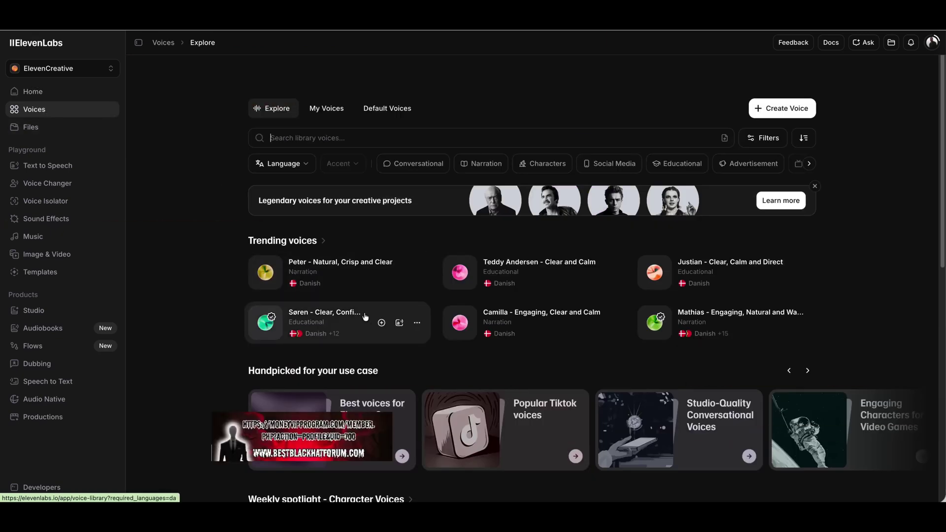
mouse_move(400, 275)
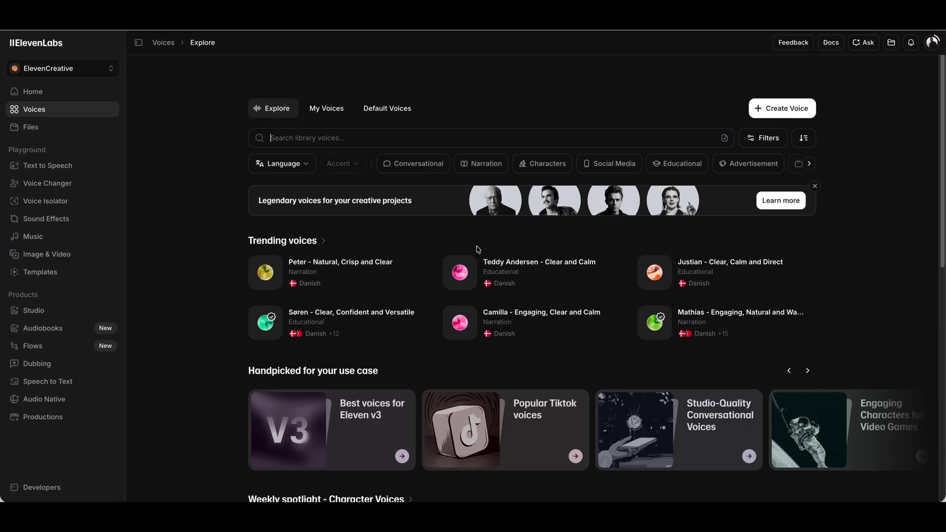
Filter the library voices by the Welsh language and clear that language filter again.
left_click(305, 166)
scroll(296, 248, "down", 5)
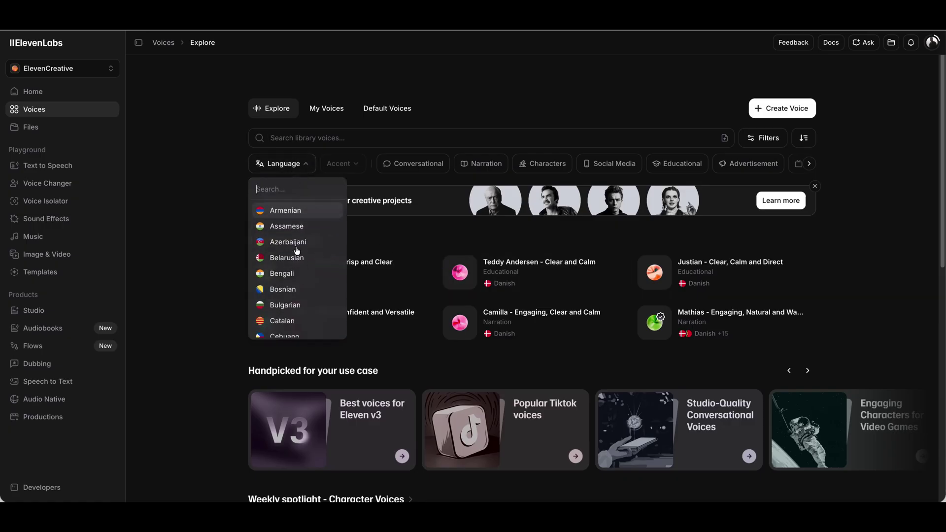
scroll(297, 255, "down", 3)
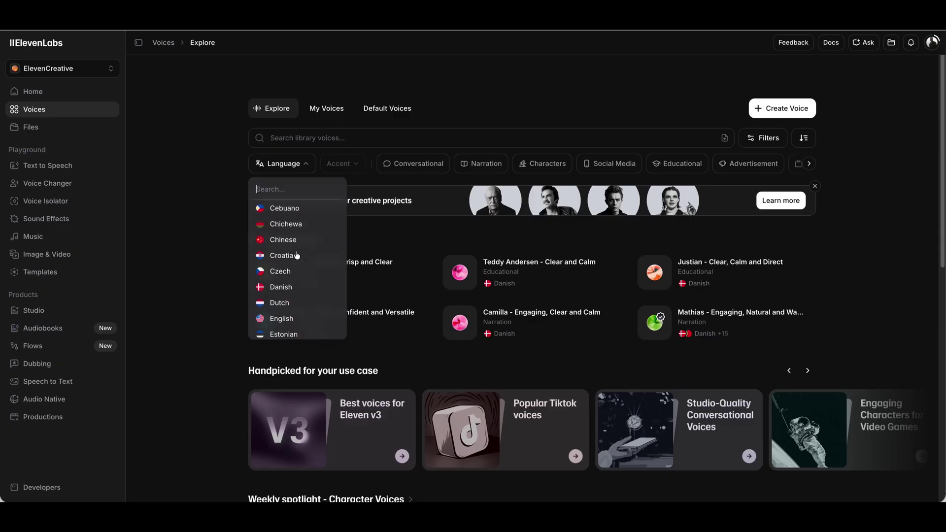
scroll(297, 255, "down", 1)
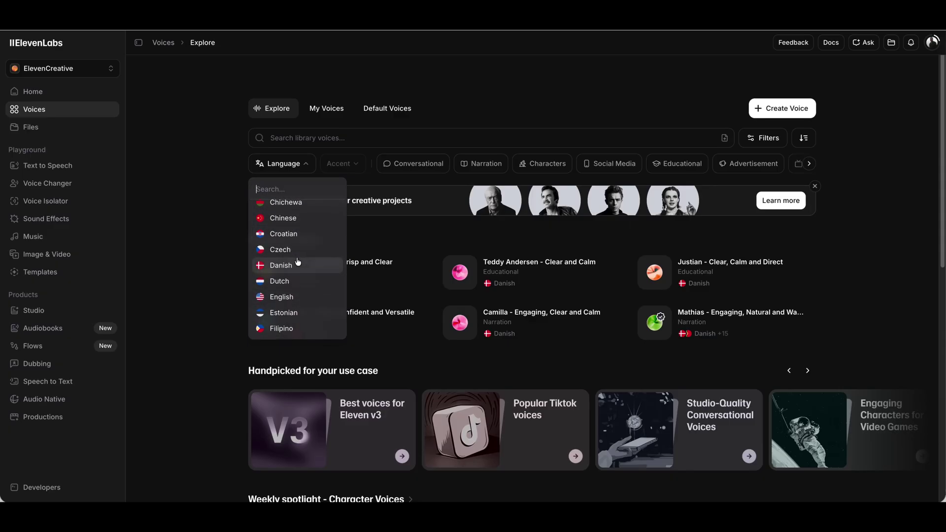
scroll(297, 262, "down", 1)
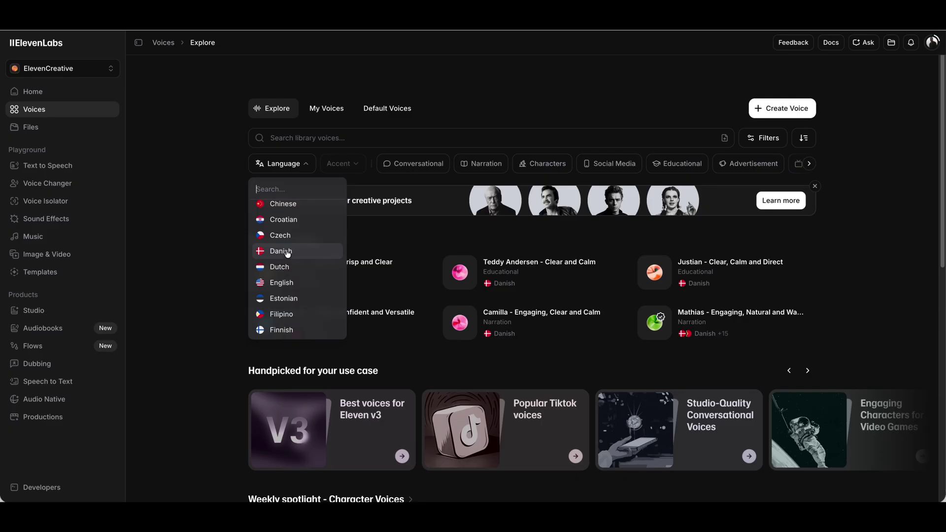
scroll(294, 265, "down", 3)
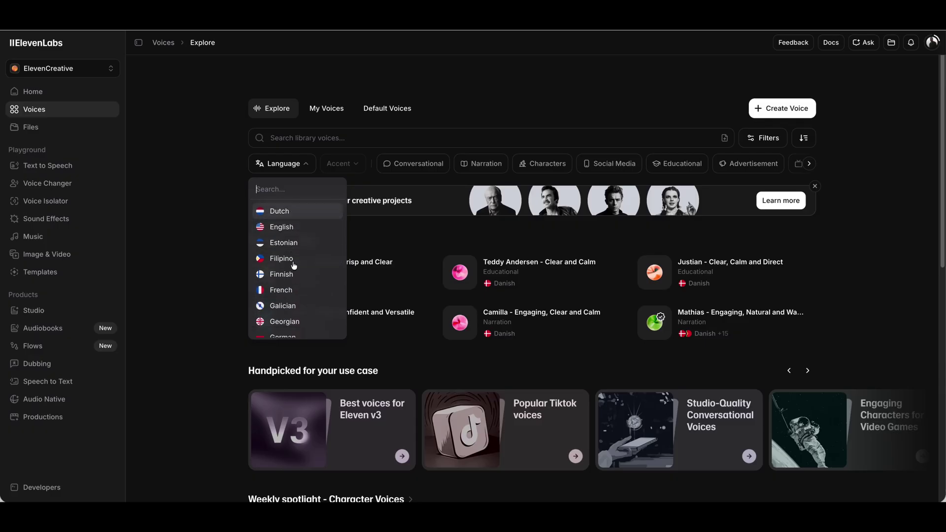
scroll(293, 265, "down", 15)
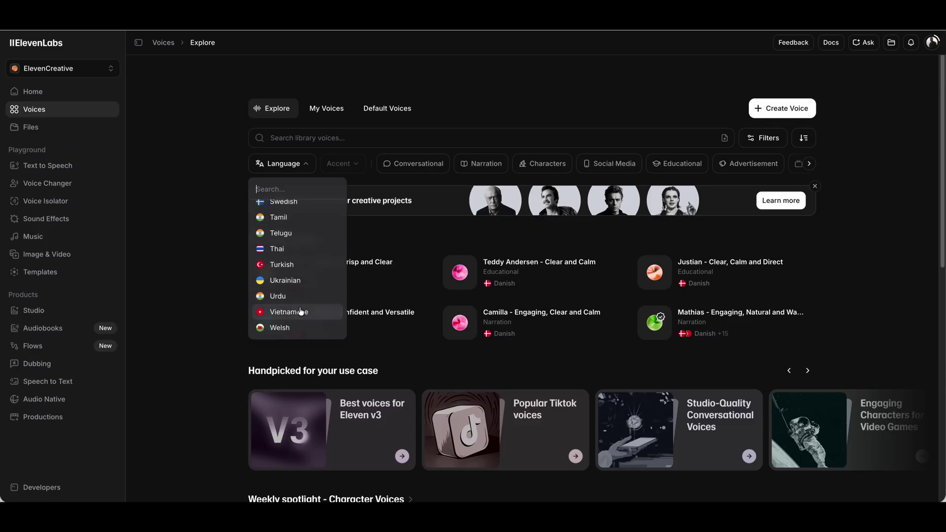
left_click(296, 327)
left_click(181, 239)
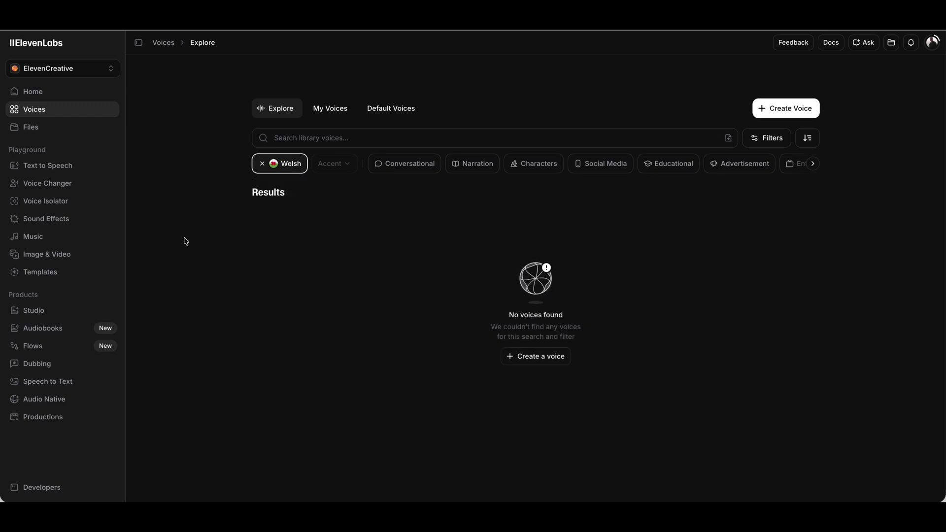
left_click(268, 163)
Look through the languages offered in the voice library's language filter without choosing one.
left_click(287, 168)
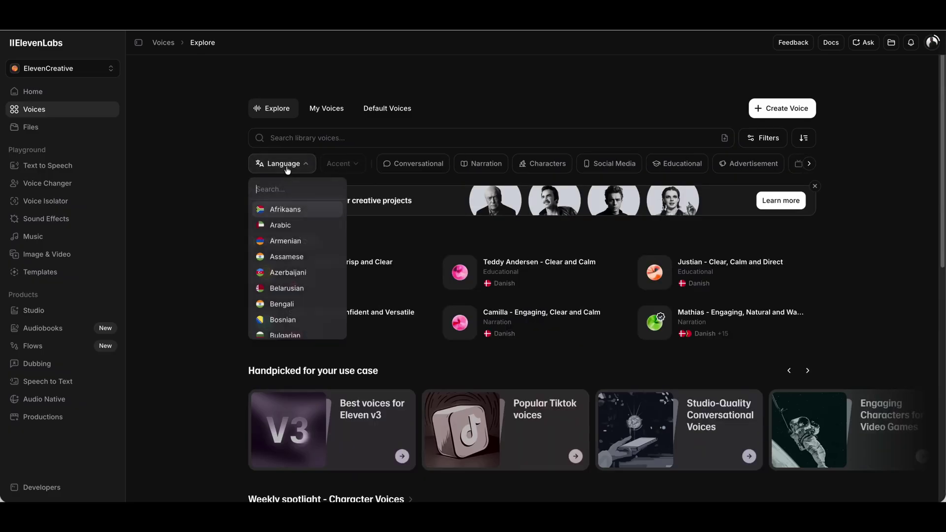
scroll(305, 256, "down", 5)
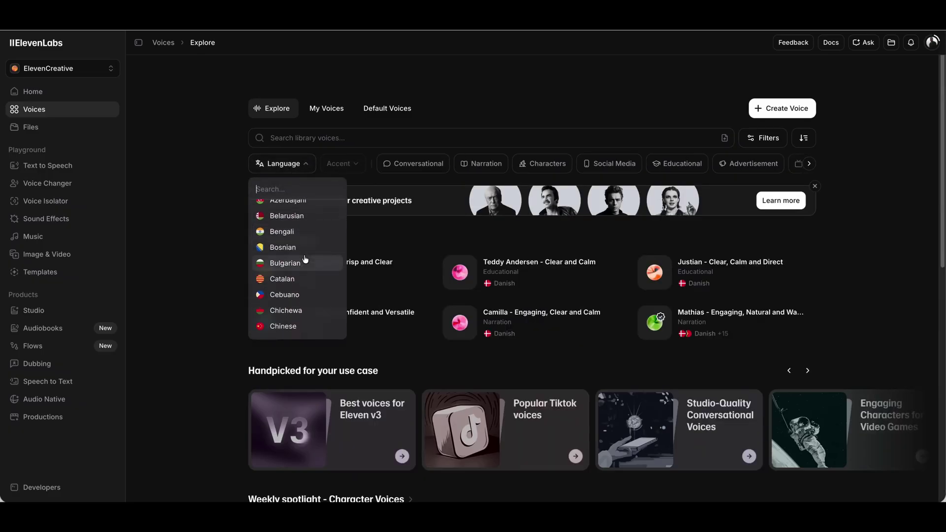
scroll(305, 261, "down", 3)
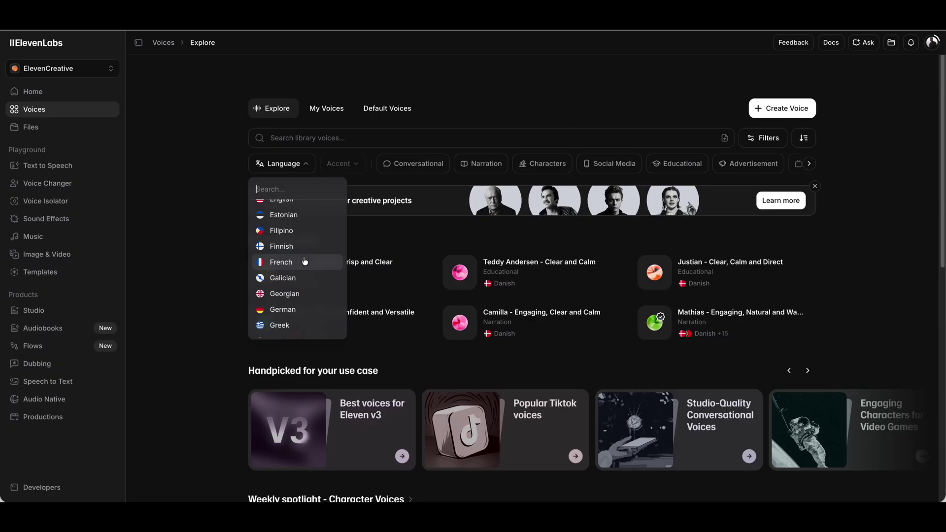
scroll(305, 261, "up", 8)
scroll(305, 261, "down", 1)
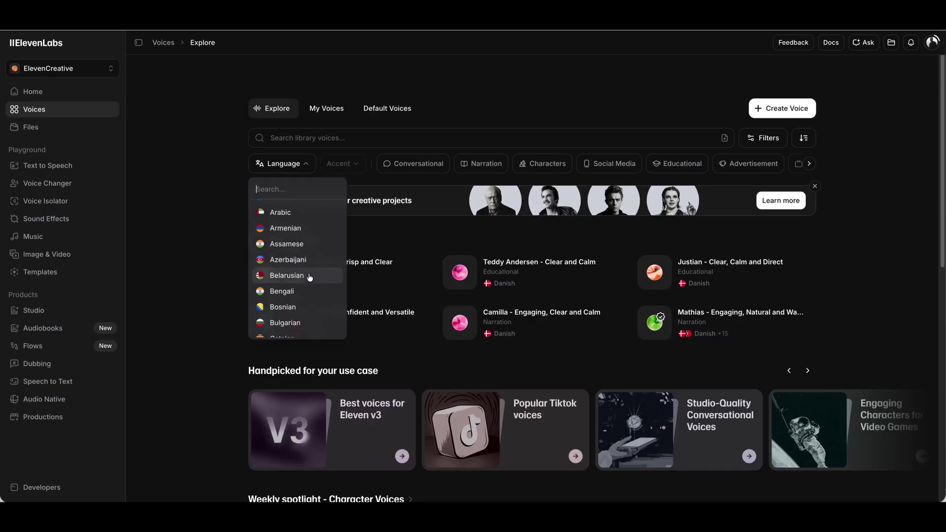
scroll(309, 277, "down", 5)
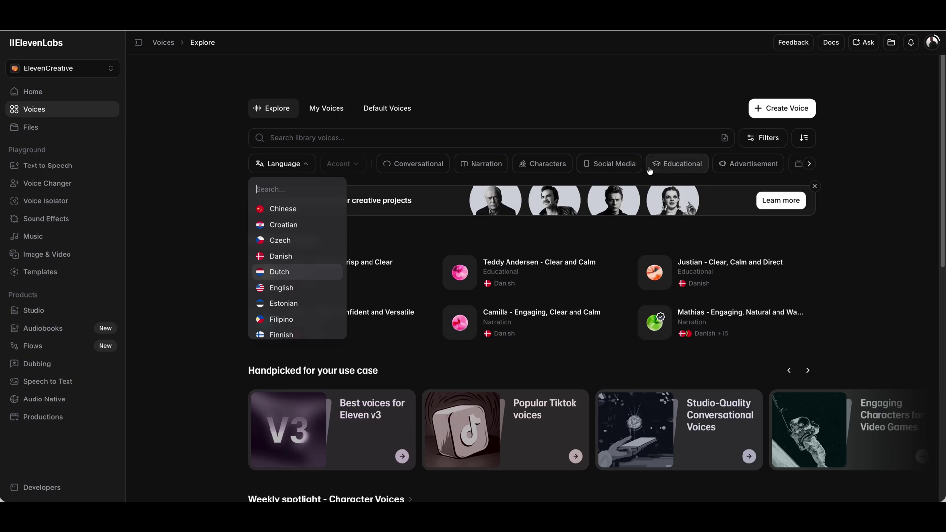
left_click(540, 112)
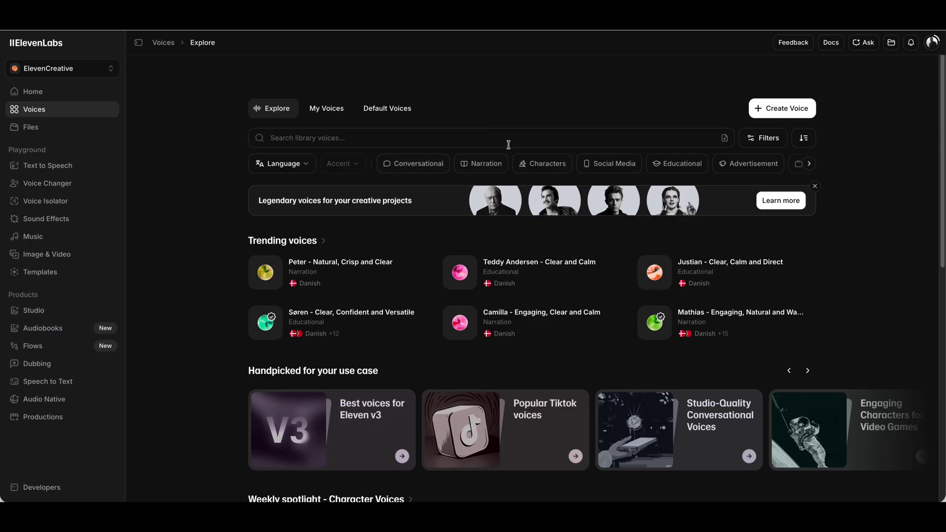
Review the available methods for creating a voice and close the overview.
left_click(771, 108)
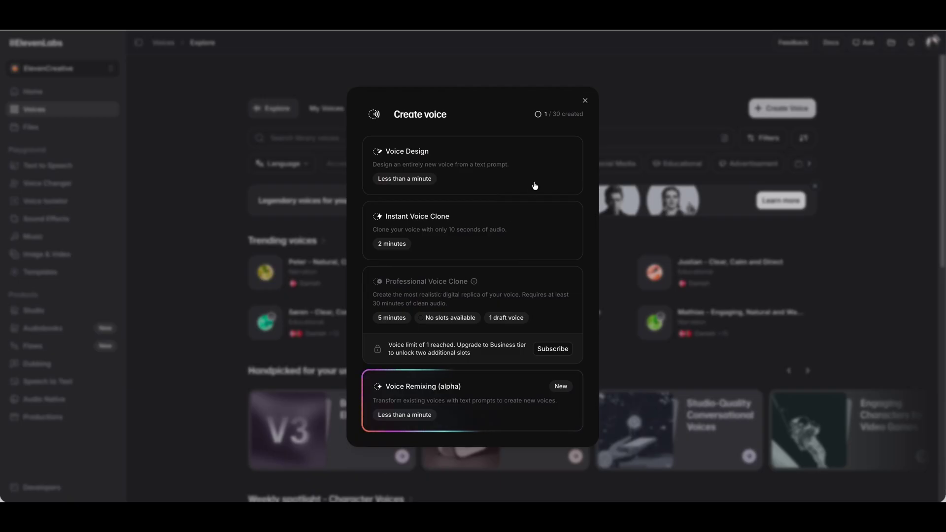
left_click(585, 102)
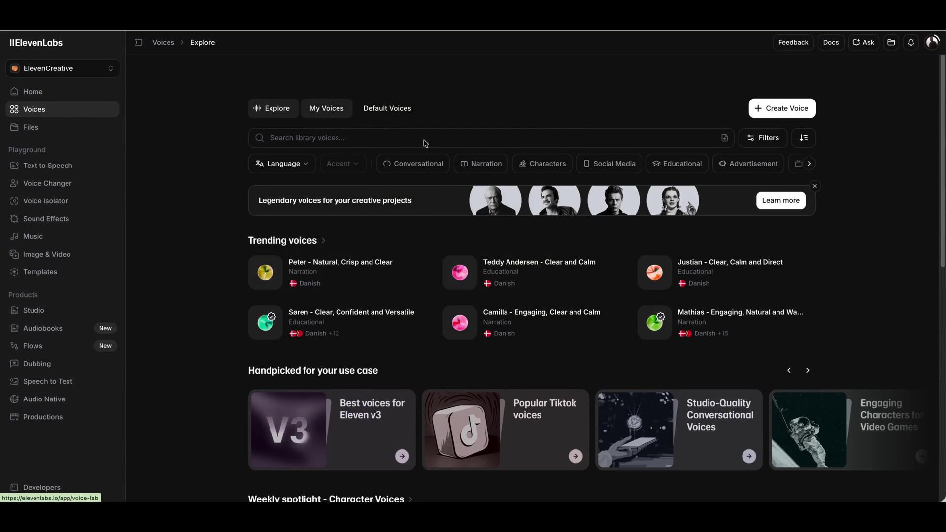
Resume the draft named Untitled voice from My Voices to finish its professional voice clone.
left_click(806, 215)
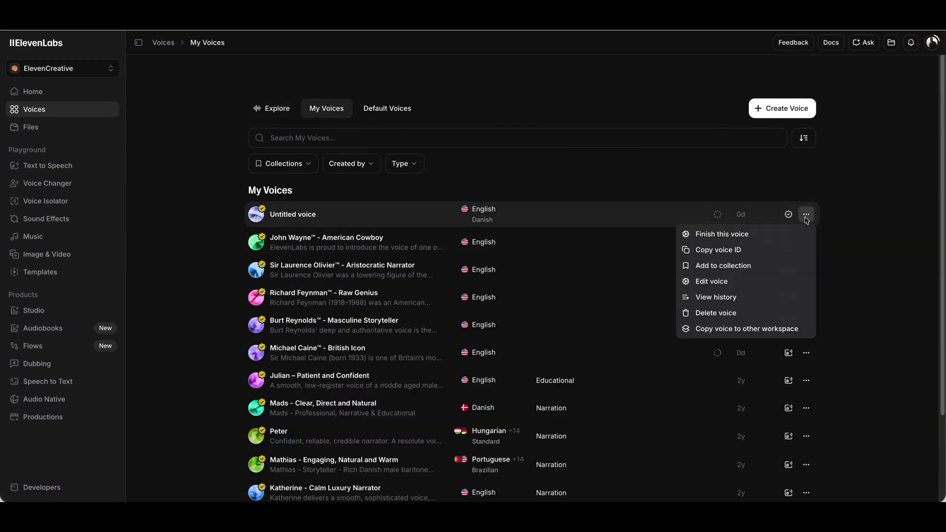
left_click(732, 234)
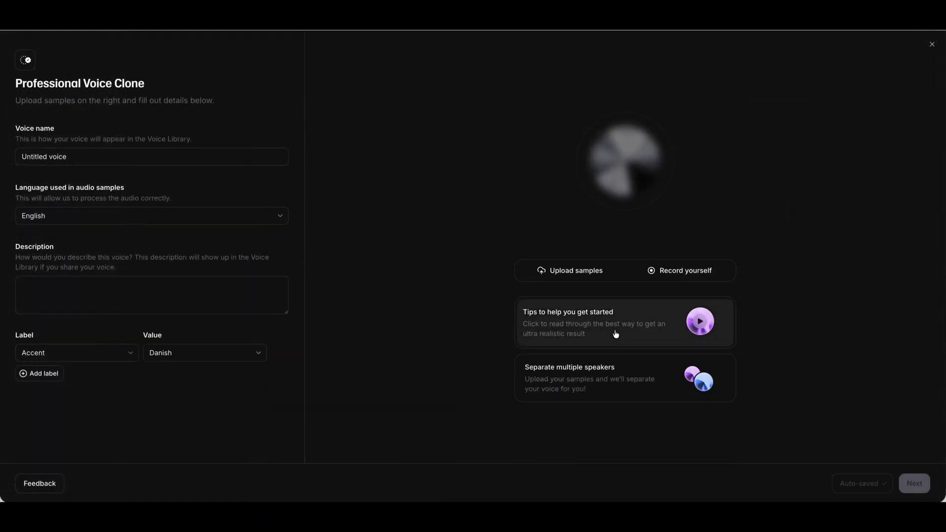
Read the tips for making a great Professional Voice Clone, including the pop filter advice, and close them.
left_click(584, 327)
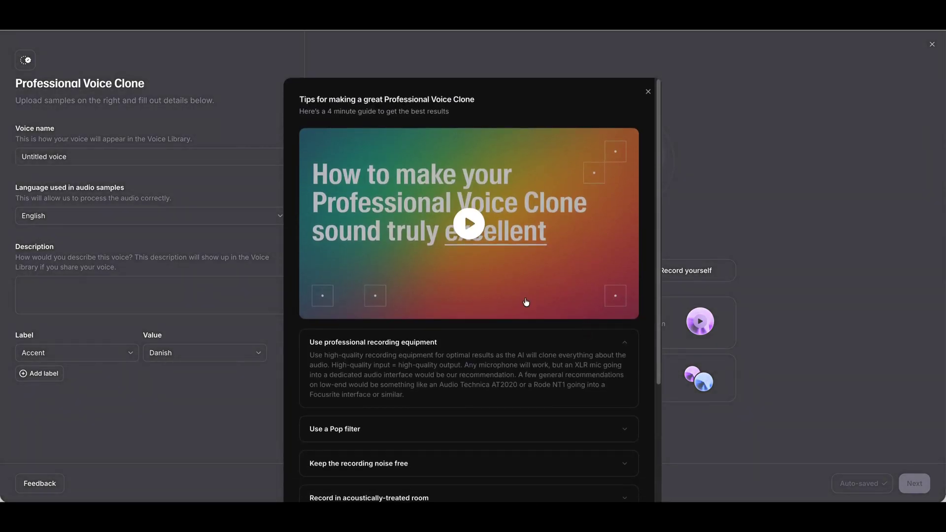
scroll(507, 299, "down", 1)
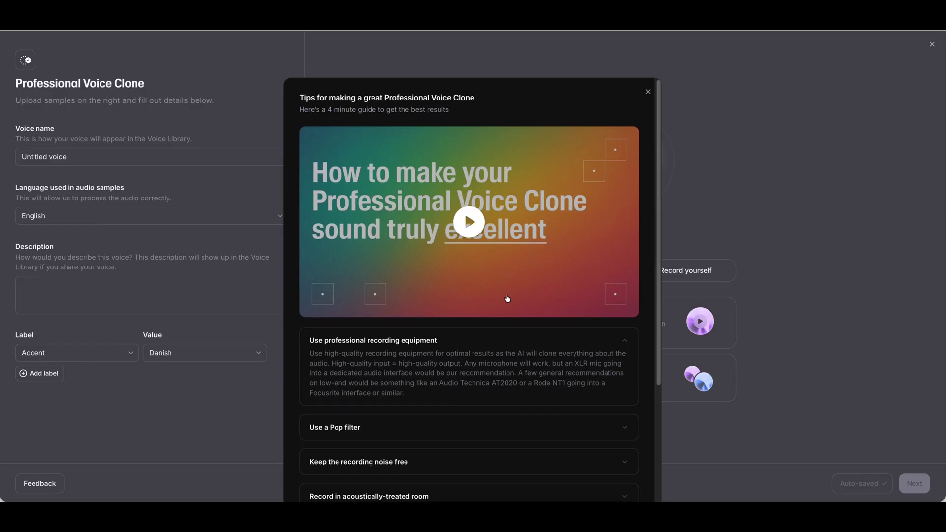
scroll(431, 350, "down", 4)
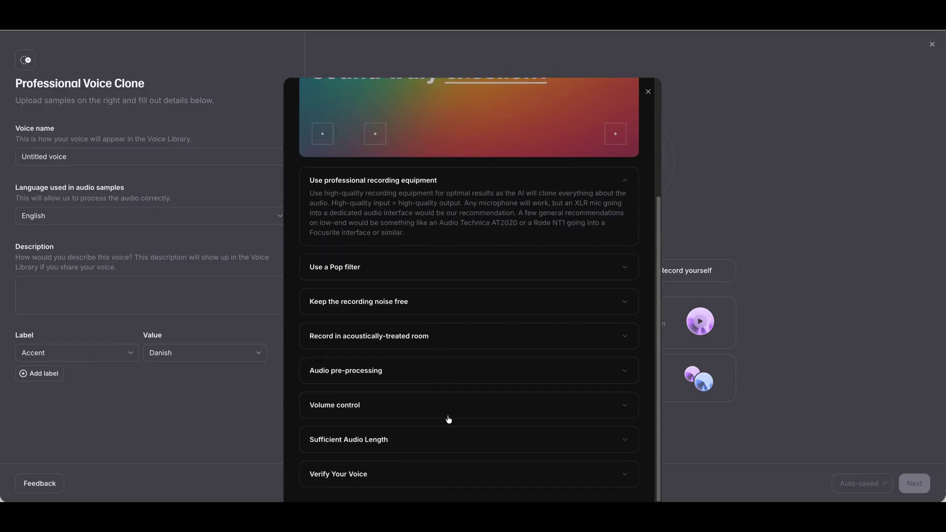
scroll(448, 338, "up", 2)
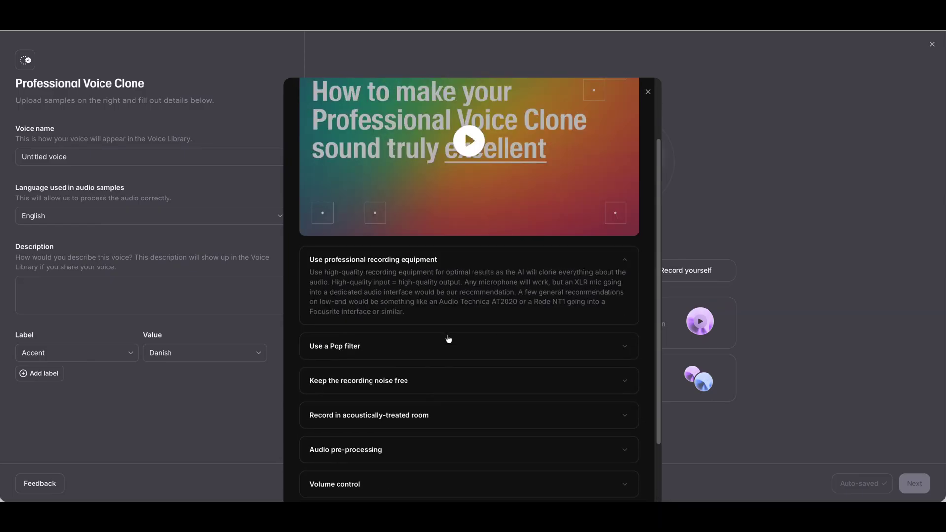
scroll(492, 316, "down", 1)
left_click(564, 287)
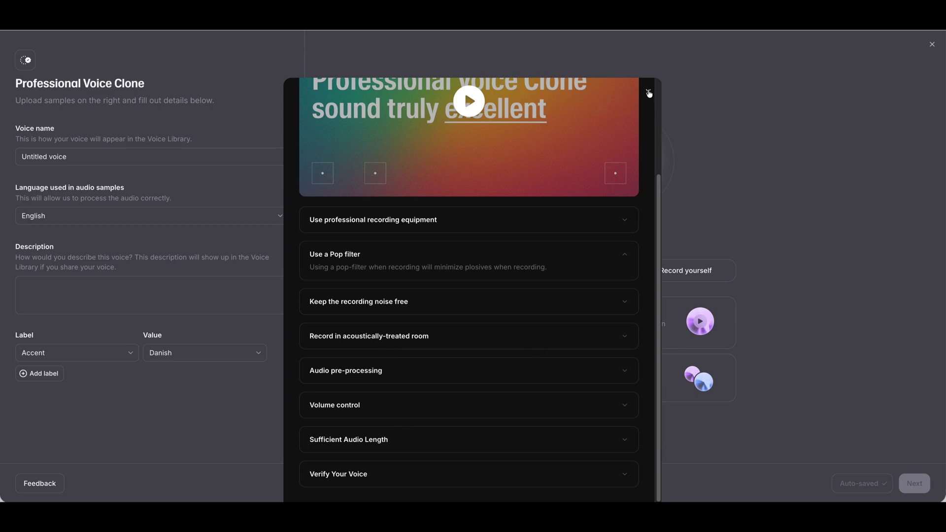
left_click(649, 93)
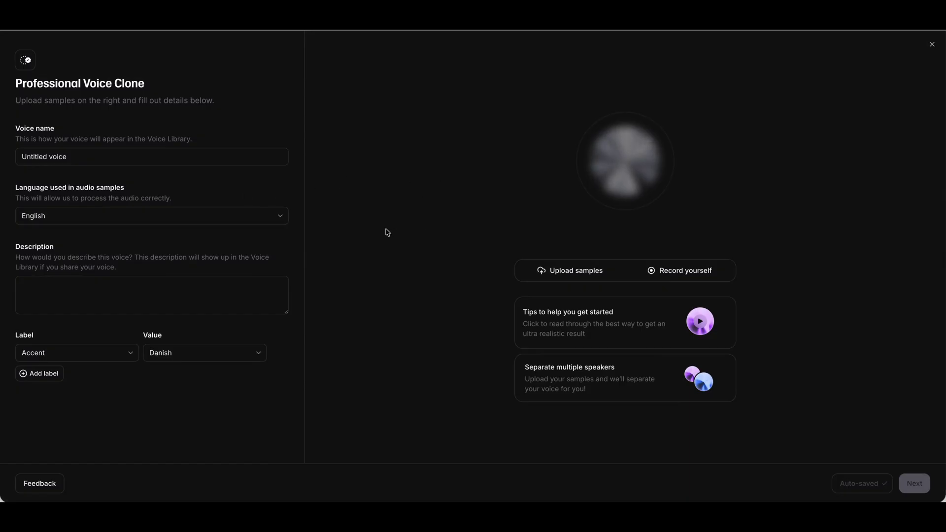
left_click(97, 158)
key("ctrl+a")
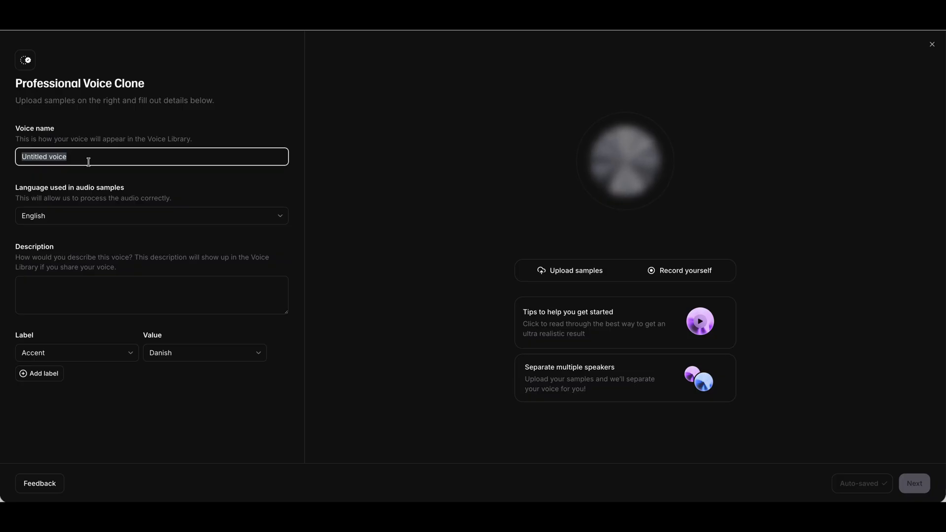
left_click(91, 220)
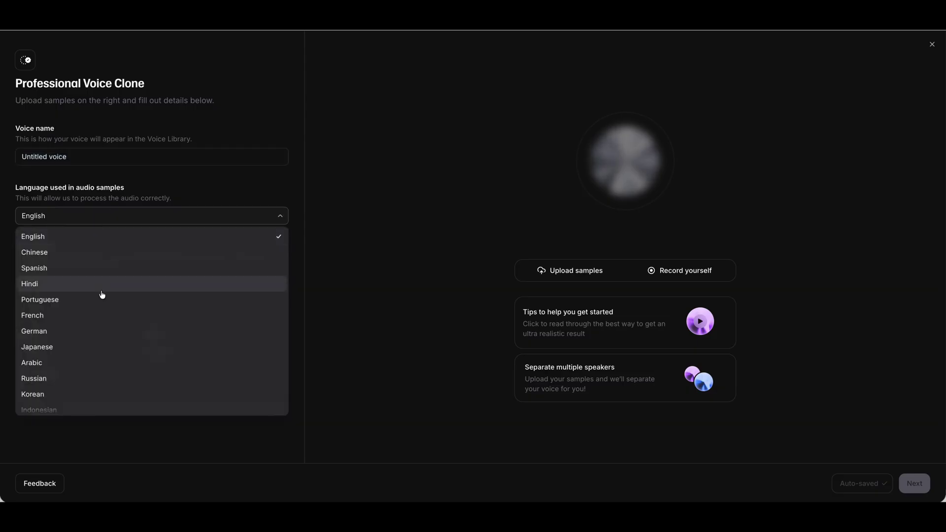
scroll(95, 343, "down", 5)
scroll(94, 344, "up", 5)
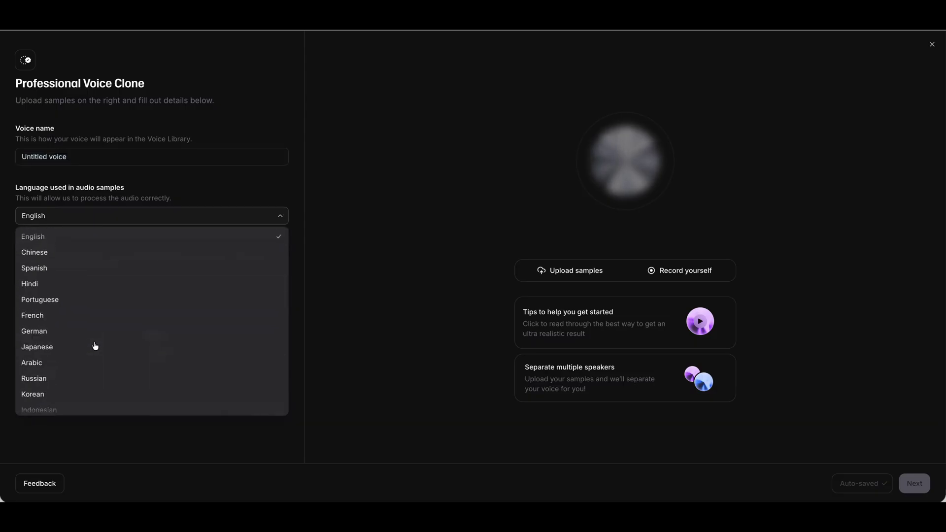
left_click(50, 215)
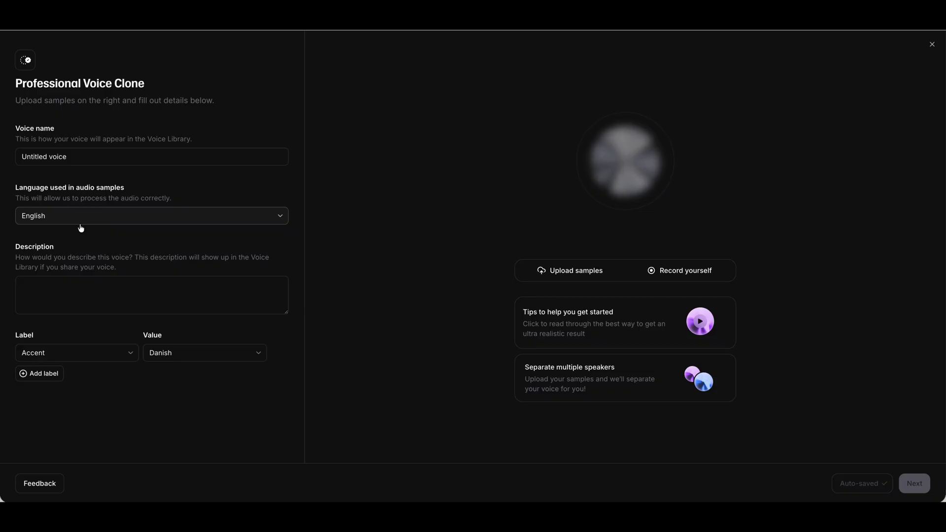
Set the language used in the audio samples to Danish.
left_click(80, 221)
scroll(74, 293, "down", 2)
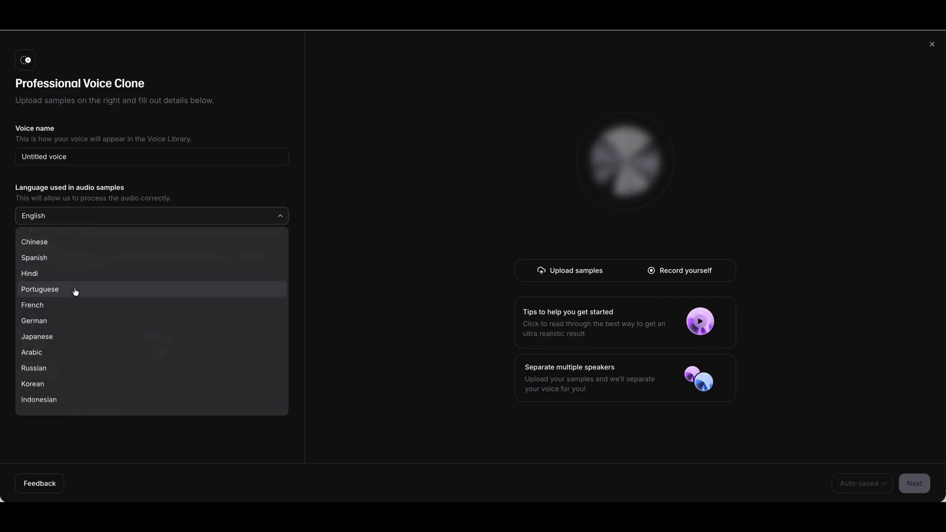
scroll(69, 276, "up", 2)
scroll(61, 282, "down", 5)
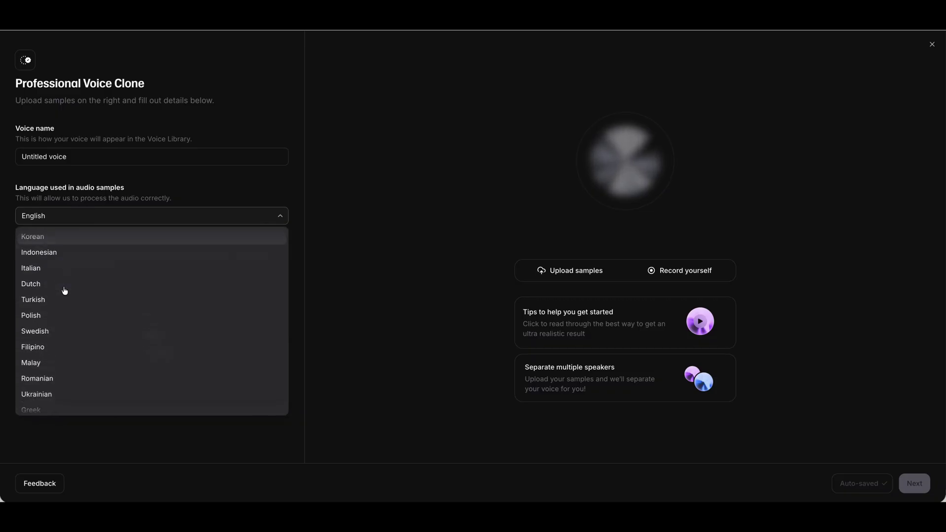
scroll(57, 295, "down", 6)
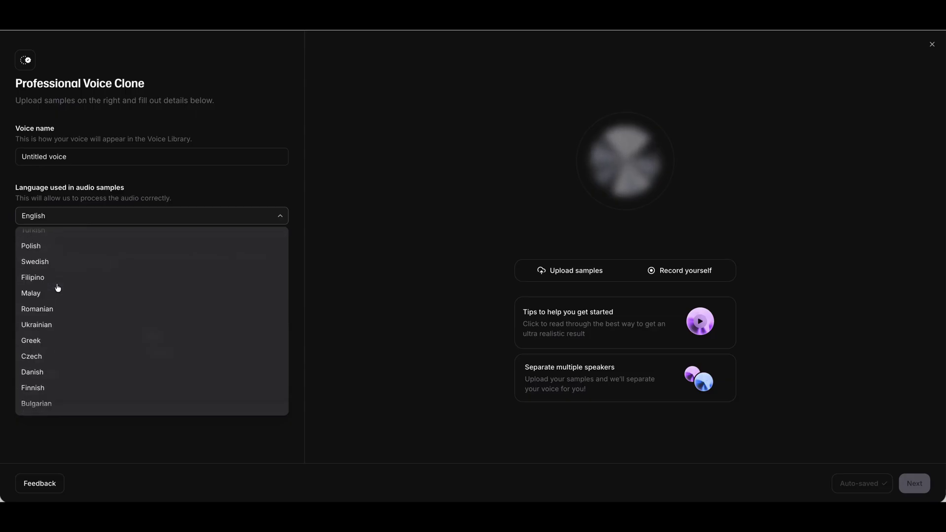
left_click(55, 294)
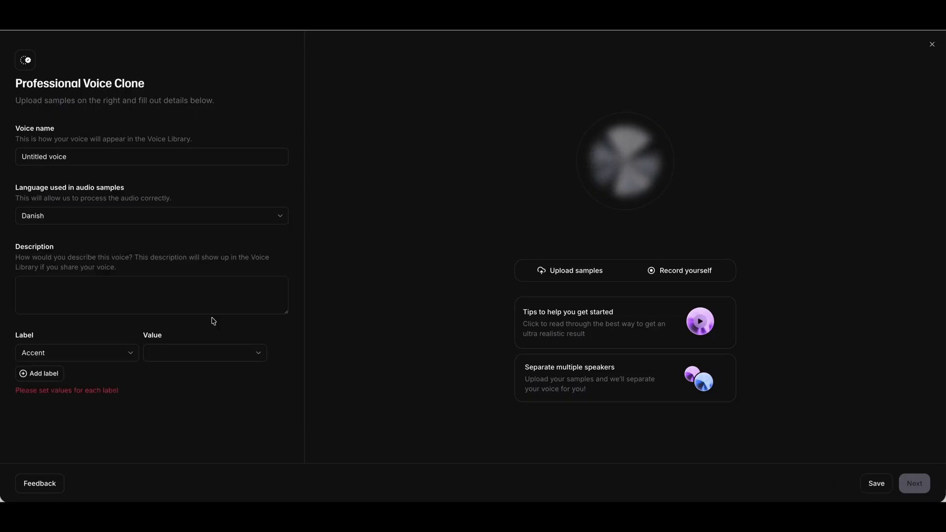
Set the voice clone's Accent label to Jutlandic, leaving the description empty.
left_click(58, 297)
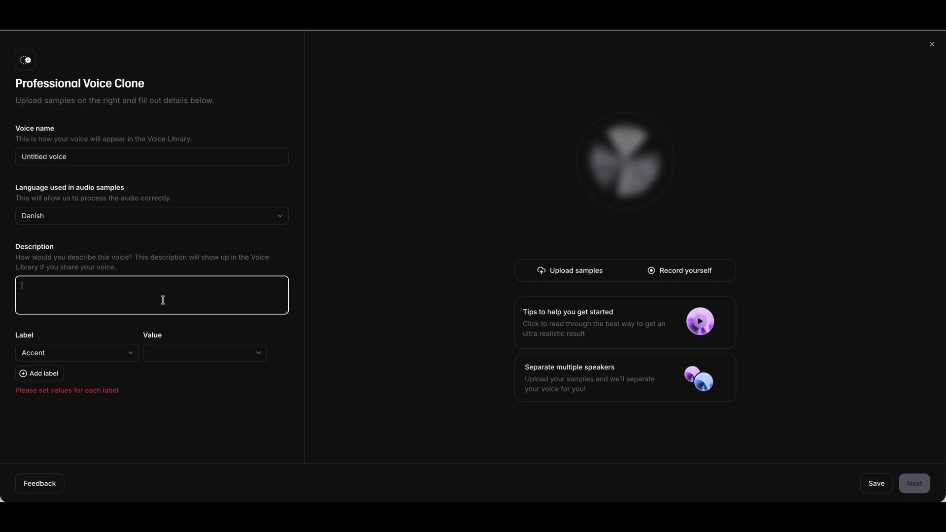
left_click(123, 355)
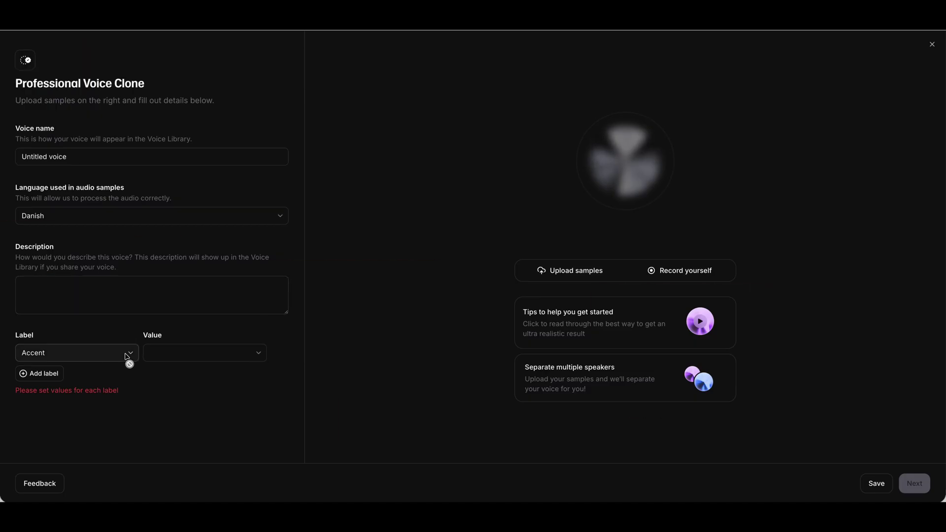
left_click(178, 362)
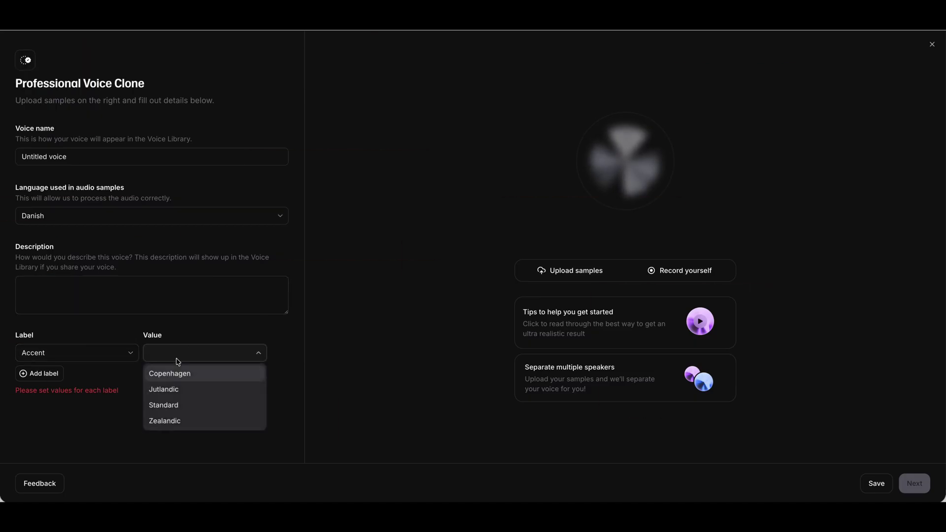
left_click(188, 392)
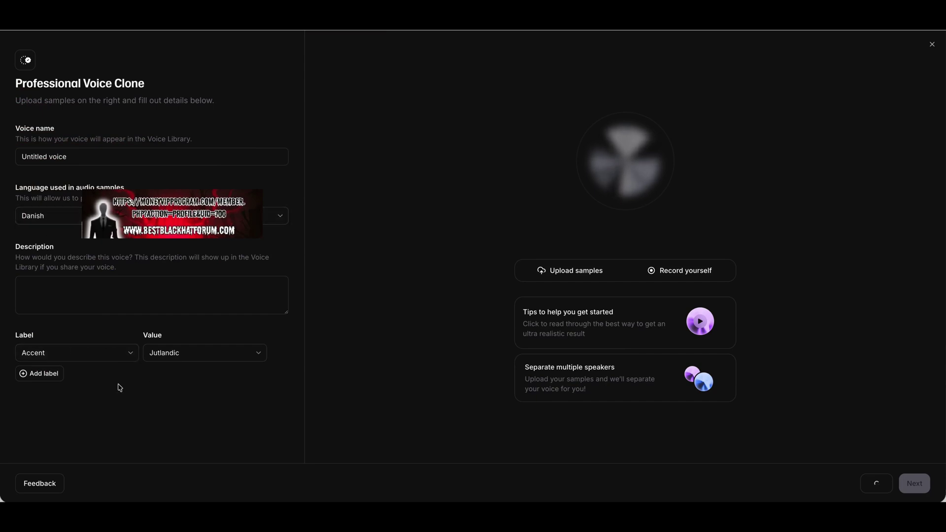
Add a Gender label set to Male and an Age label set to Middle Aged to the voice clone.
left_click(42, 378)
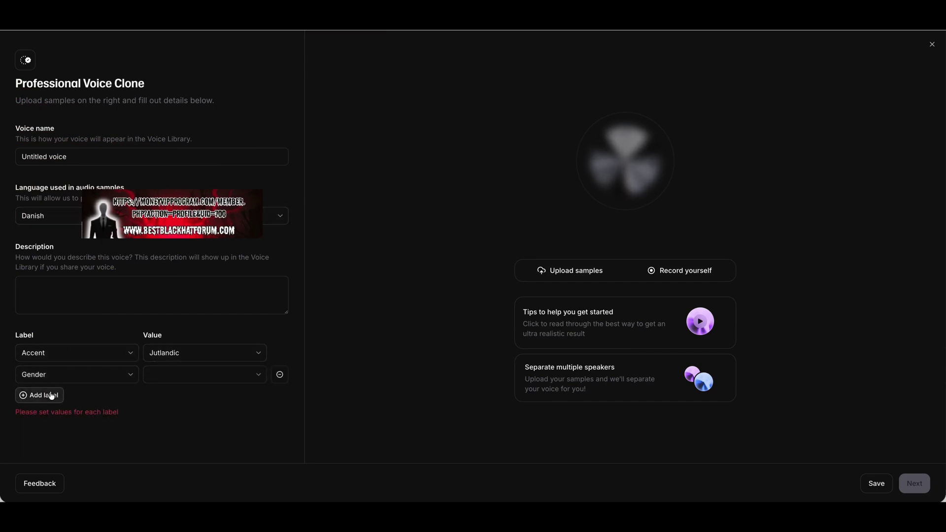
left_click(193, 381)
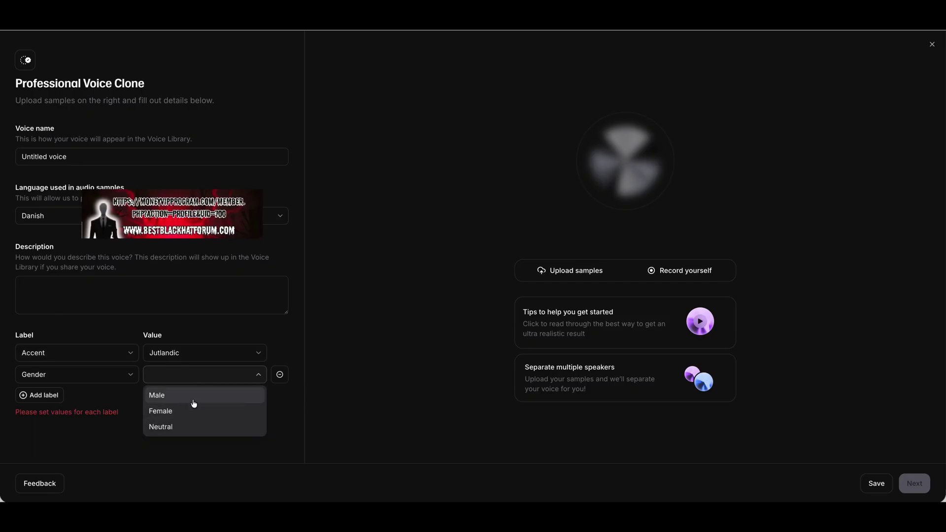
left_click(162, 396)
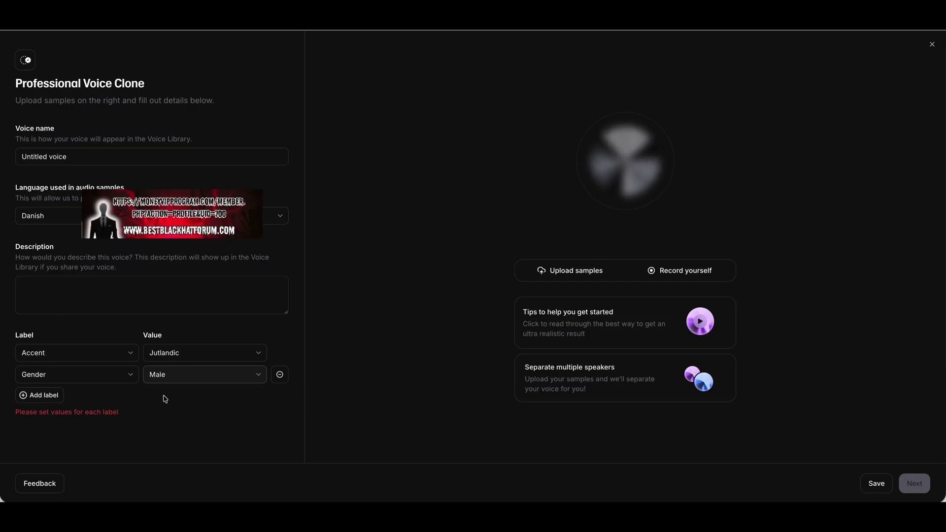
left_click(47, 397)
left_click(164, 401)
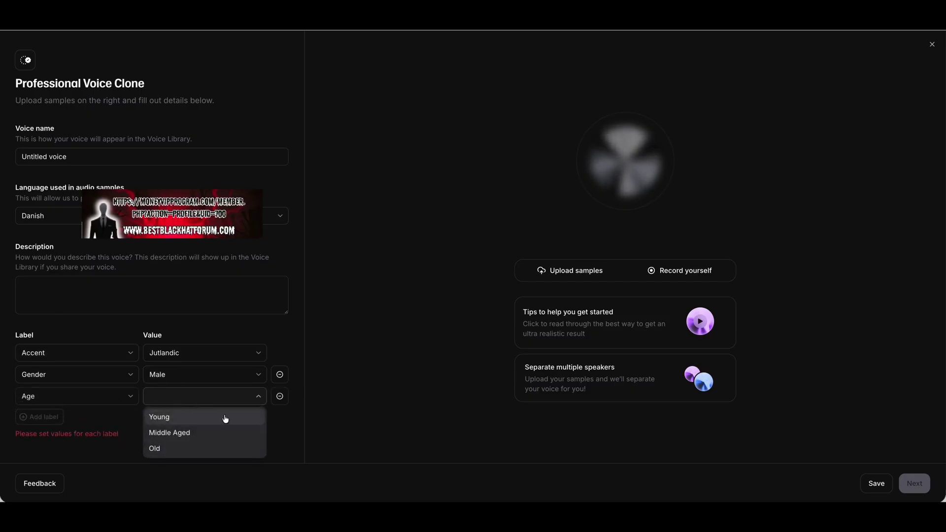
left_click(221, 435)
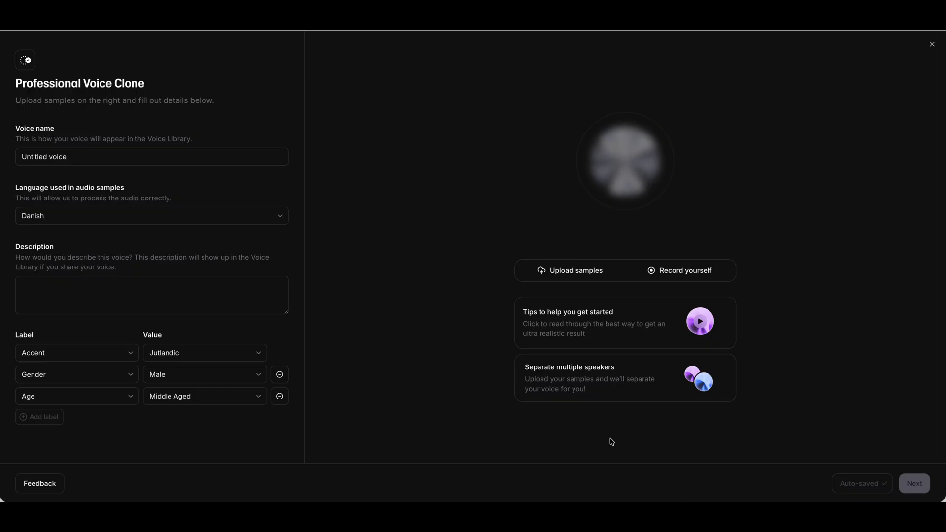
Close the Professional Voice Clone form and check the extra options of the second trending Danish voice in the library.
left_click(931, 44)
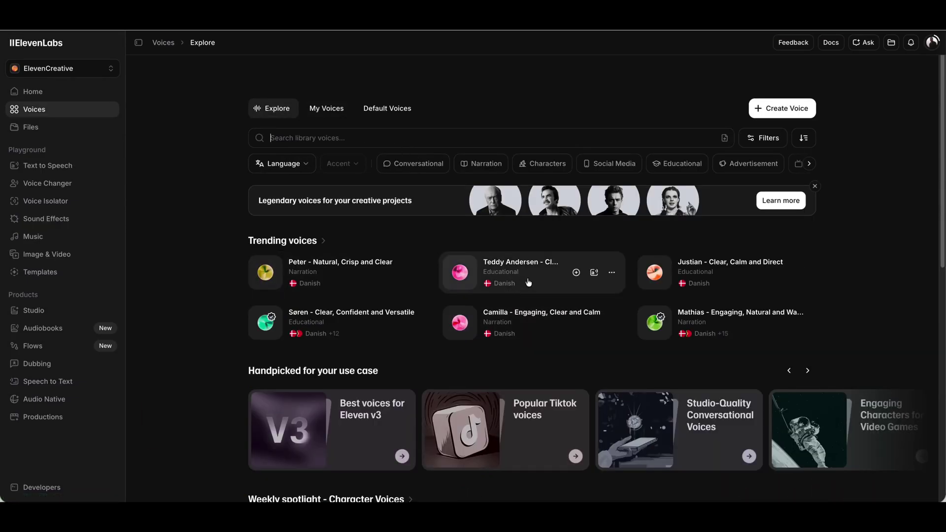
left_click(611, 272)
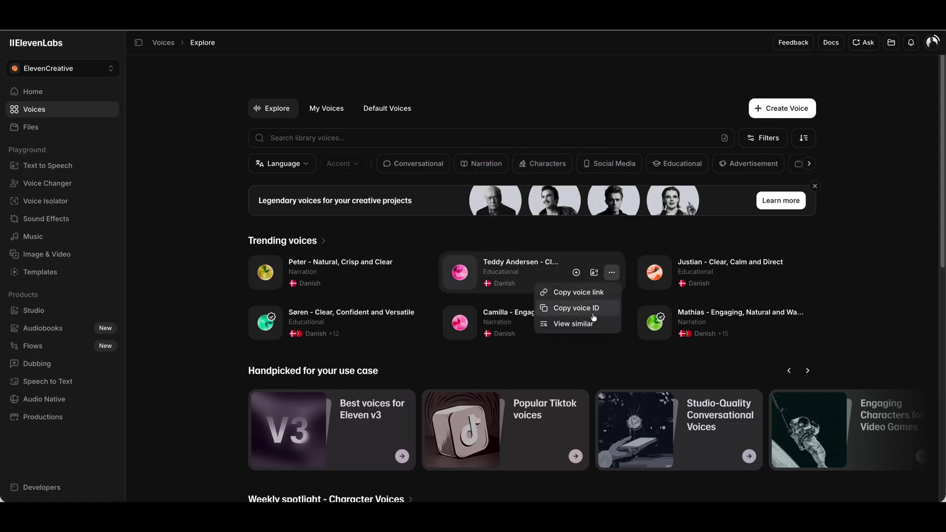
left_click(578, 277)
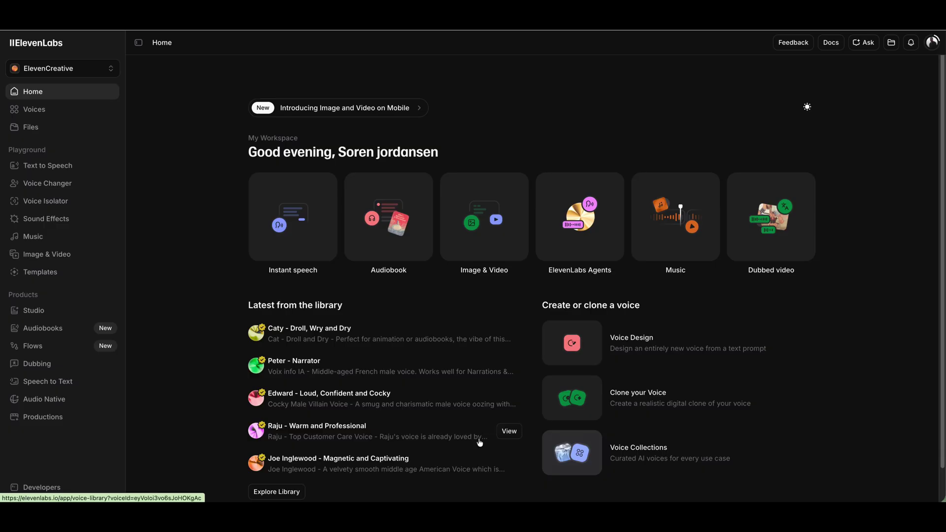
Open the published book The Side Door History of America from the Audiobooks bookshelf.
left_click(50, 331)
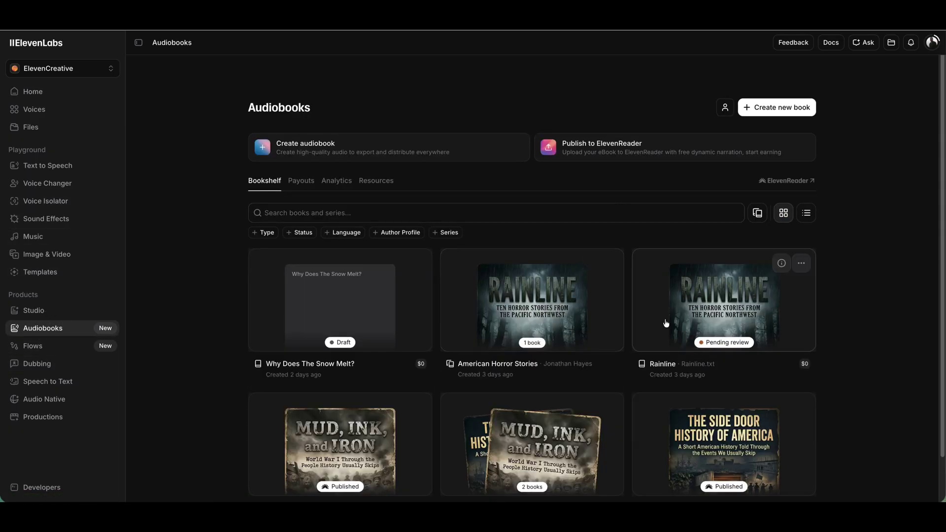
scroll(667, 334, "down", 1)
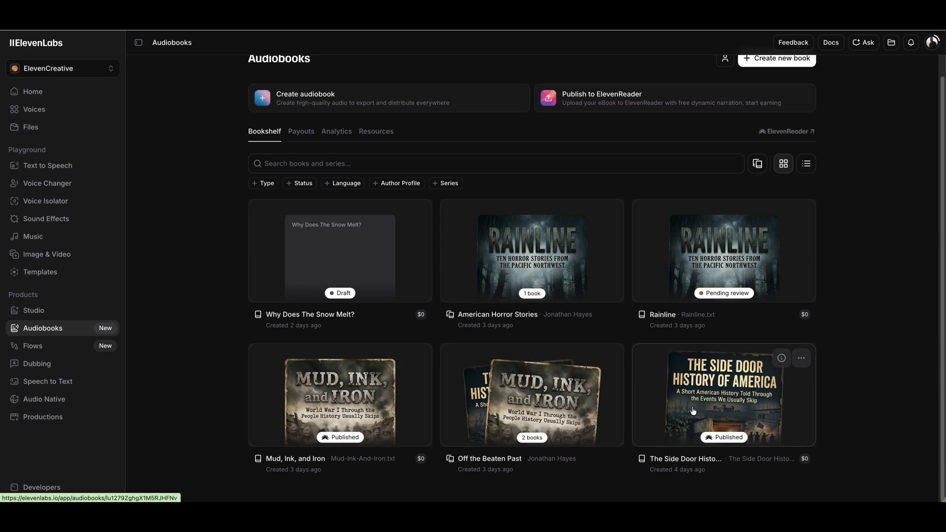
left_click(721, 403)
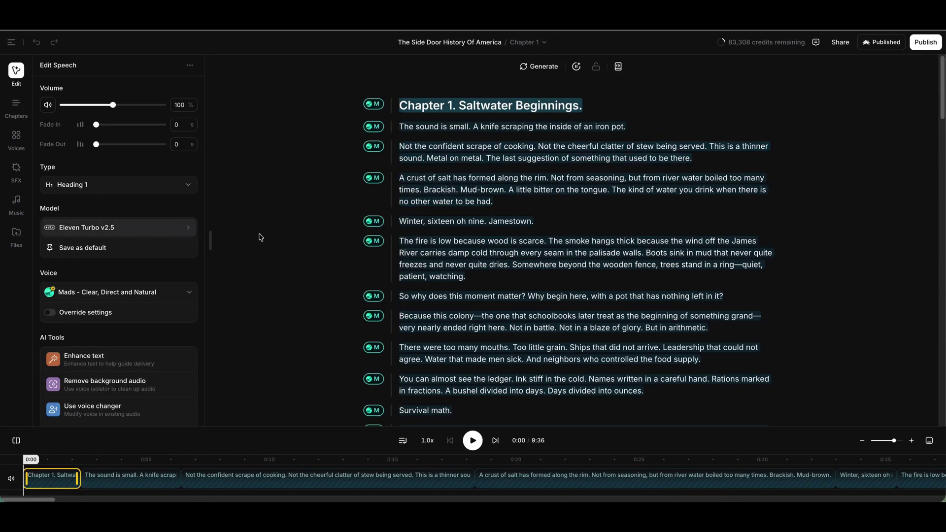
Check the Spotify publishing option for the audiobook and close its dialog.
left_click(927, 47)
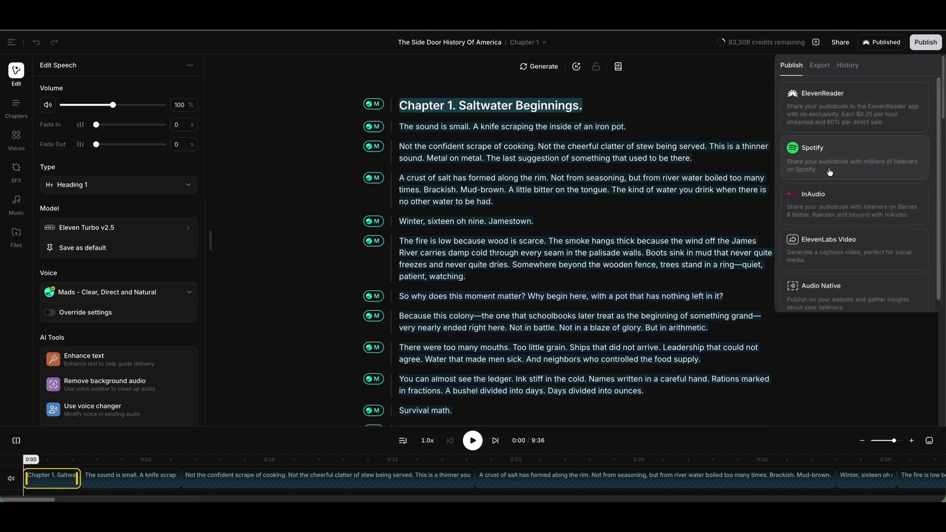
left_click(830, 165)
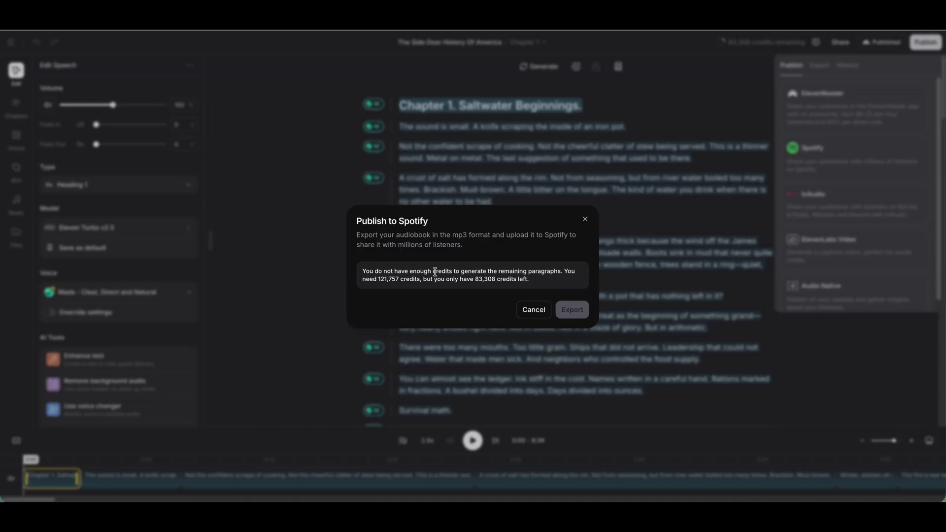
left_click(584, 218)
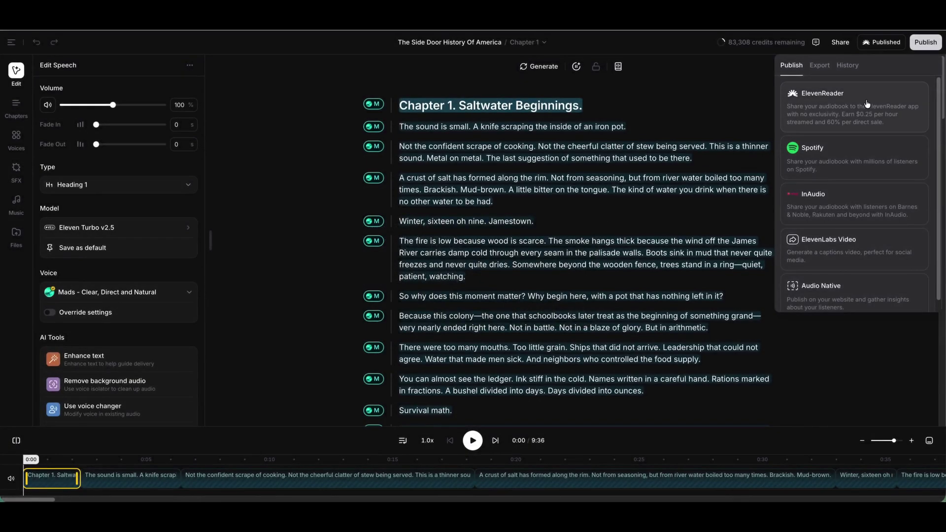
Review the ElevenReader publishing choices for the audiobook, Original audio and Dynamic narration.
left_click(848, 120)
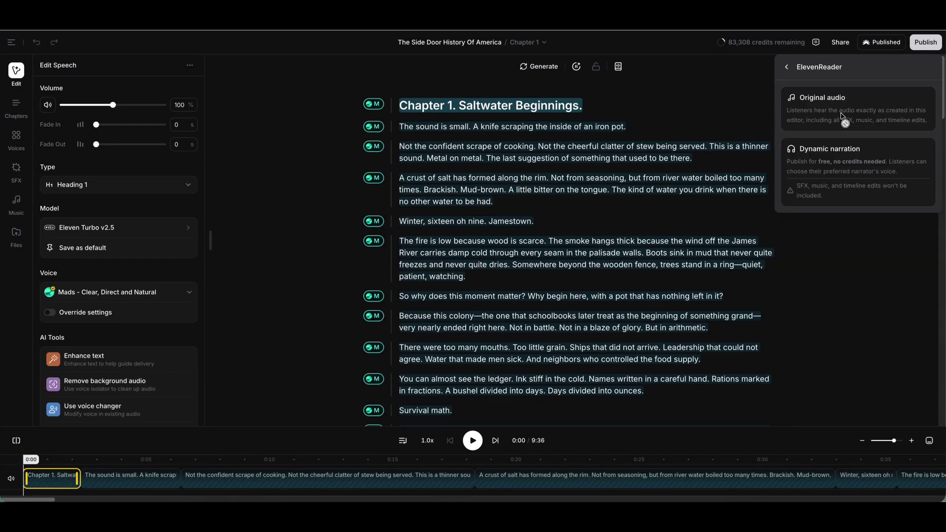
left_click(805, 168)
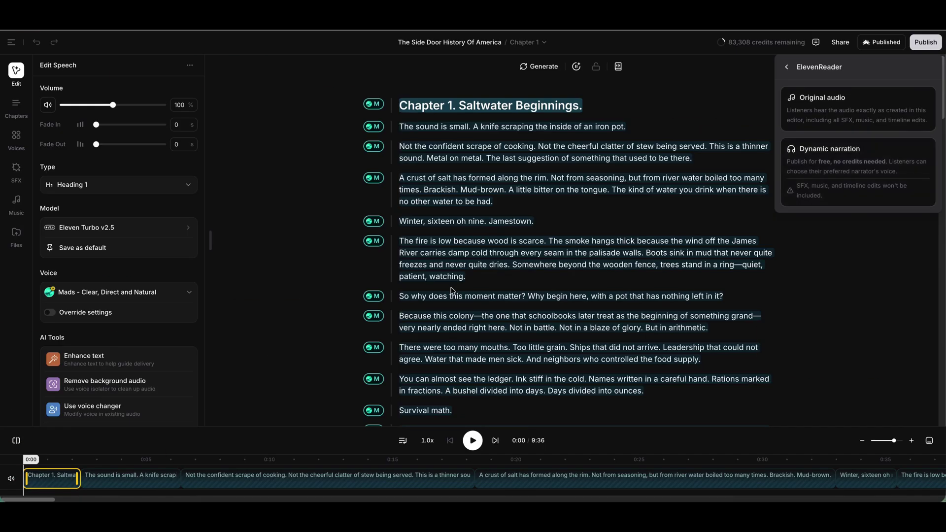
left_click(289, 281)
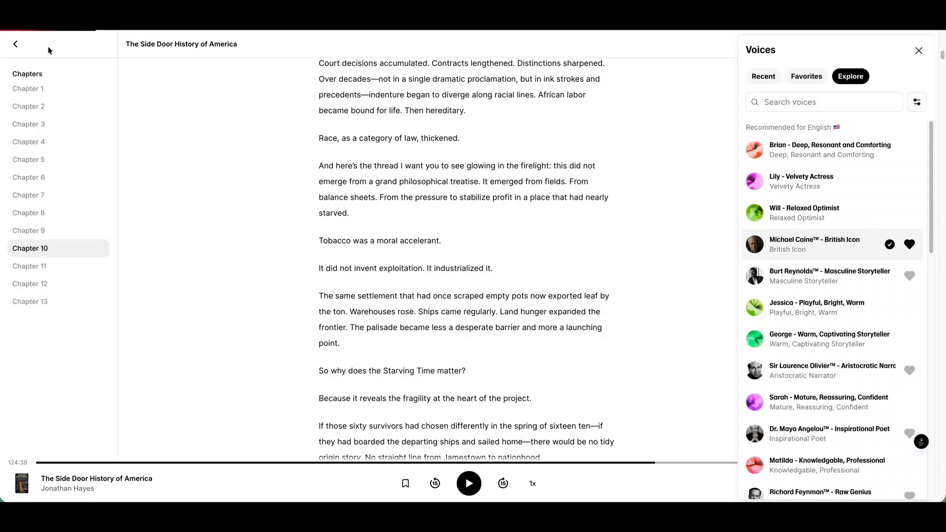
Open The Side Door History of America from the ElevenReader library and browse the narrator voices available under Explore.
left_click(16, 43)
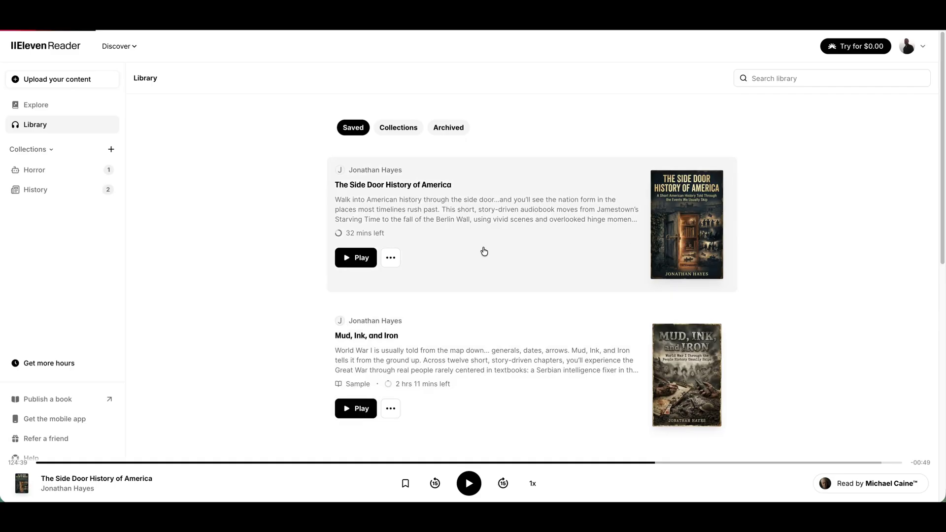
left_click(403, 183)
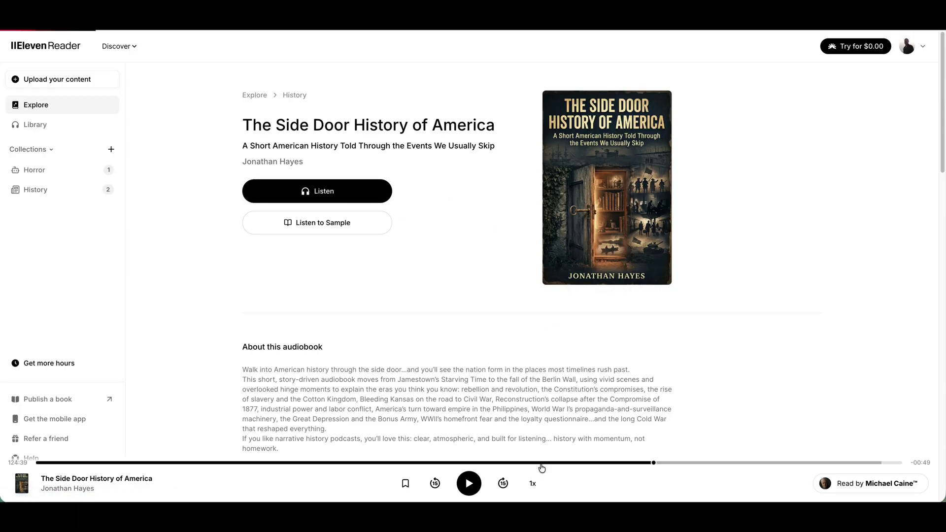
left_click(865, 491)
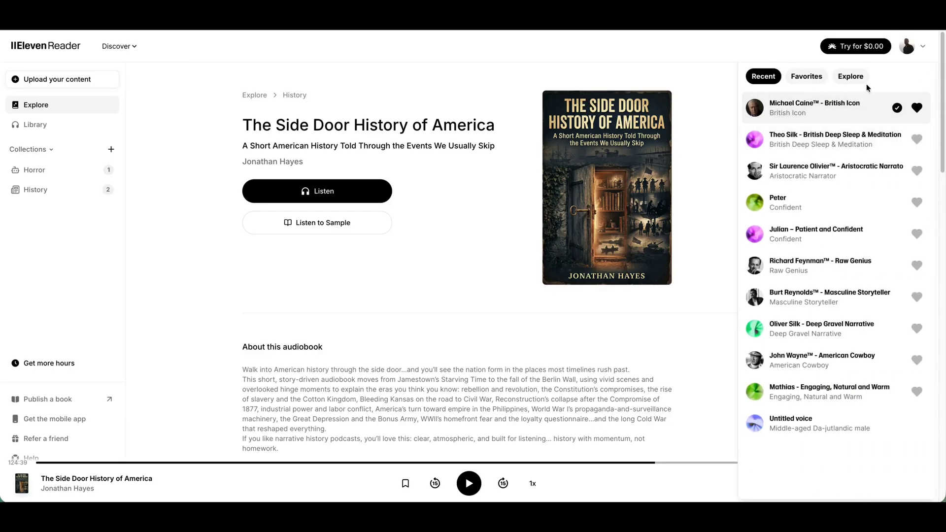
left_click(845, 80)
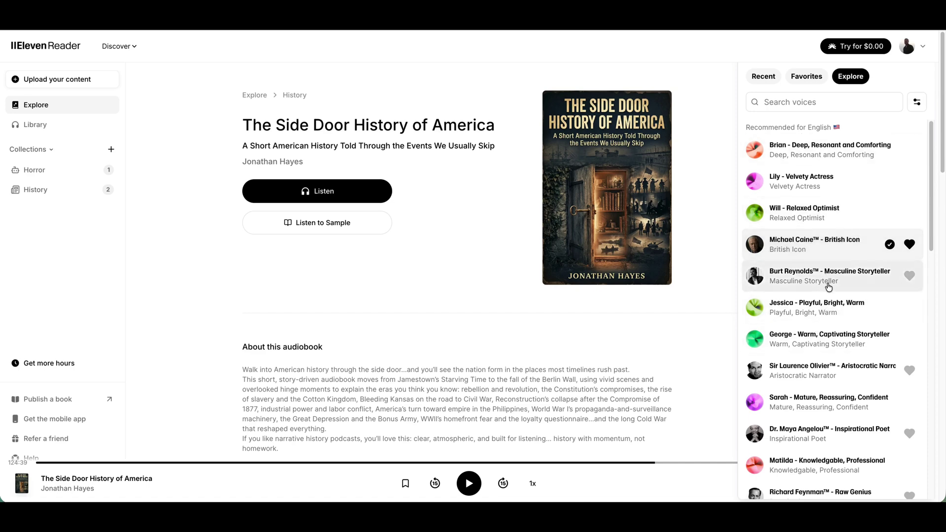
scroll(828, 287, "down", 9)
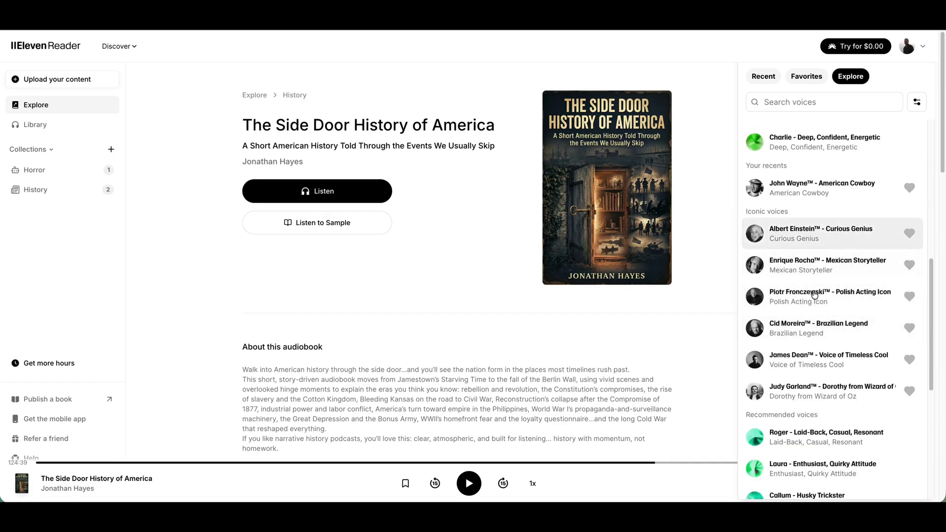
scroll(814, 295, "down", 3)
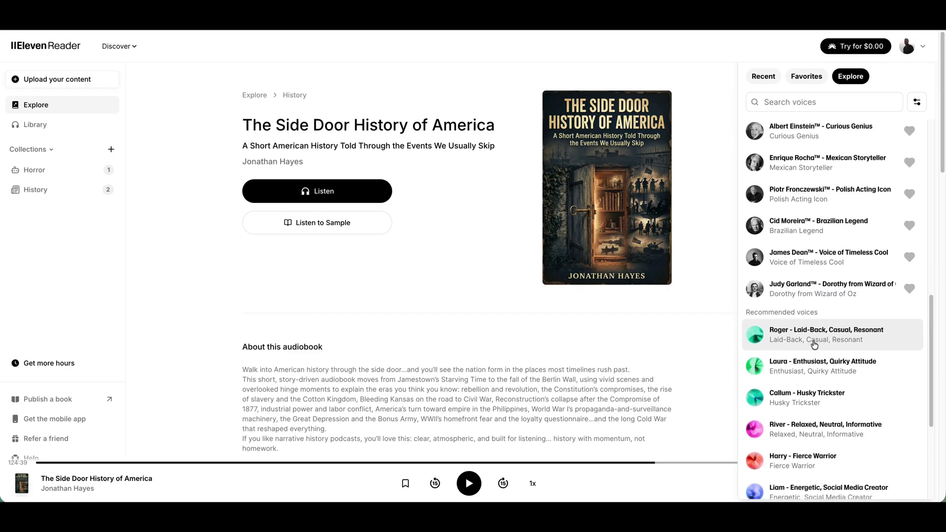
scroll(814, 344, "down", 5)
scroll(813, 344, "up", 5)
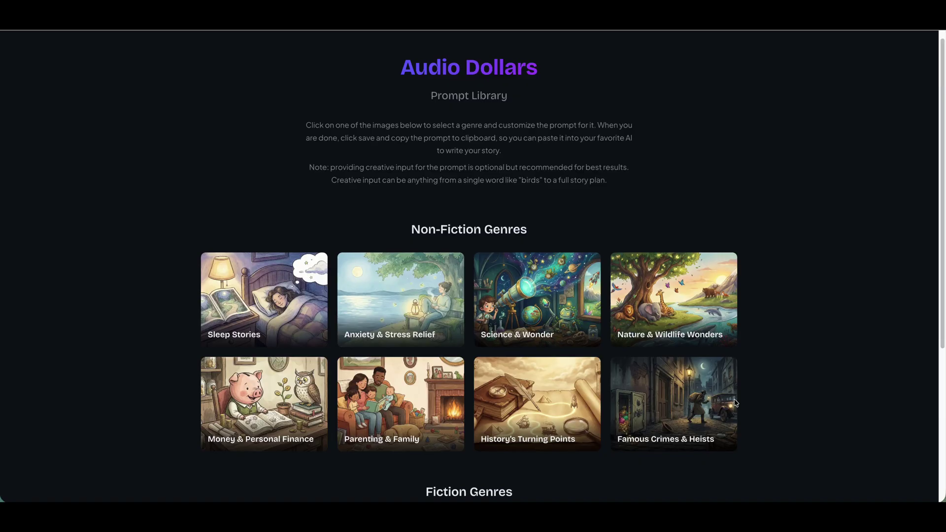
Switch to the Audio Dollars Prompt Library and look through its non-fiction and fiction genres.
scroll(555, 315, "down", 3)
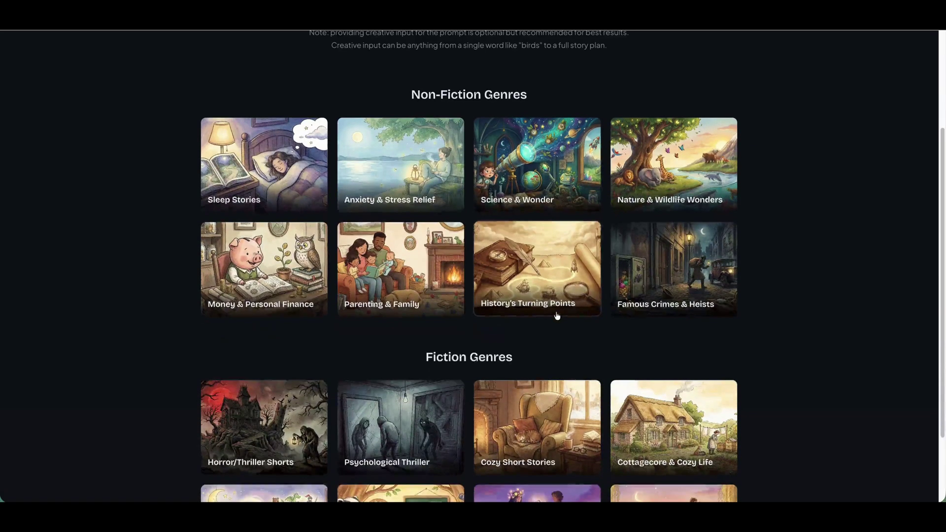
scroll(557, 317, "up", 2)
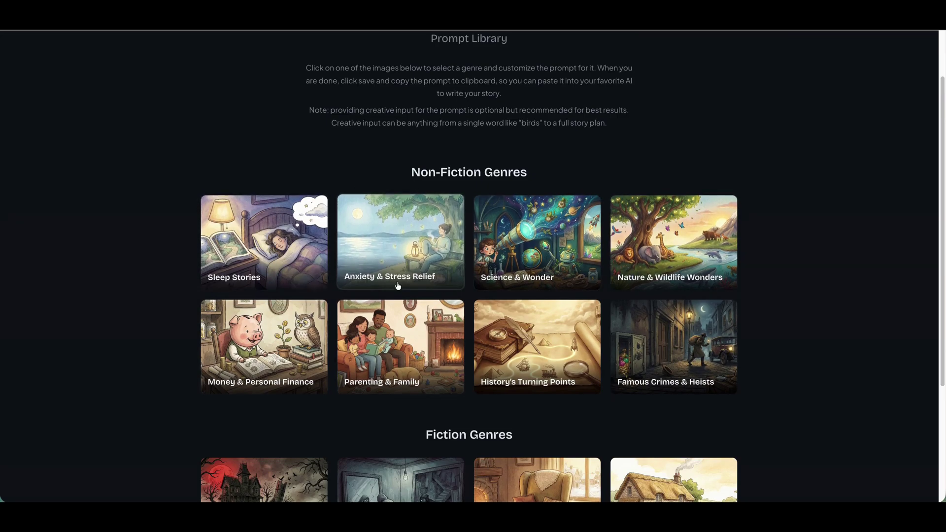
scroll(758, 354, "down", 3)
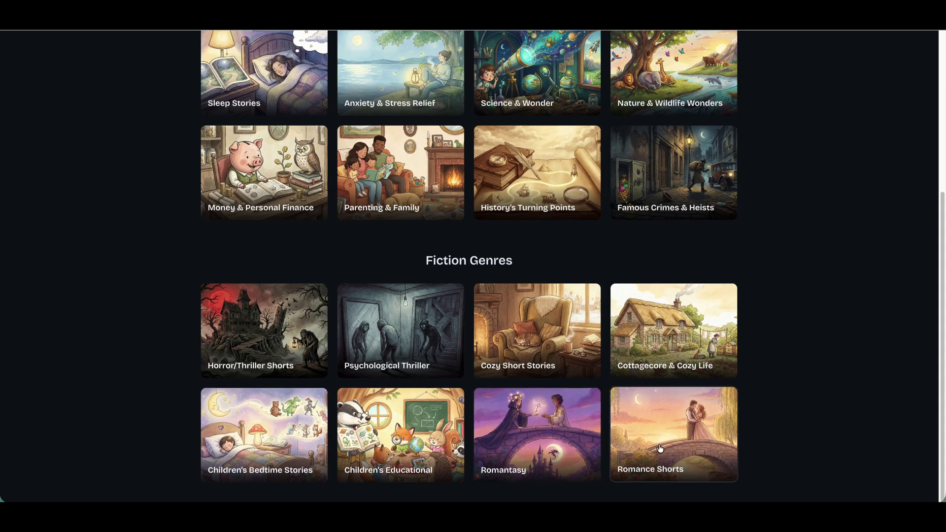
scroll(660, 448, "up", 1)
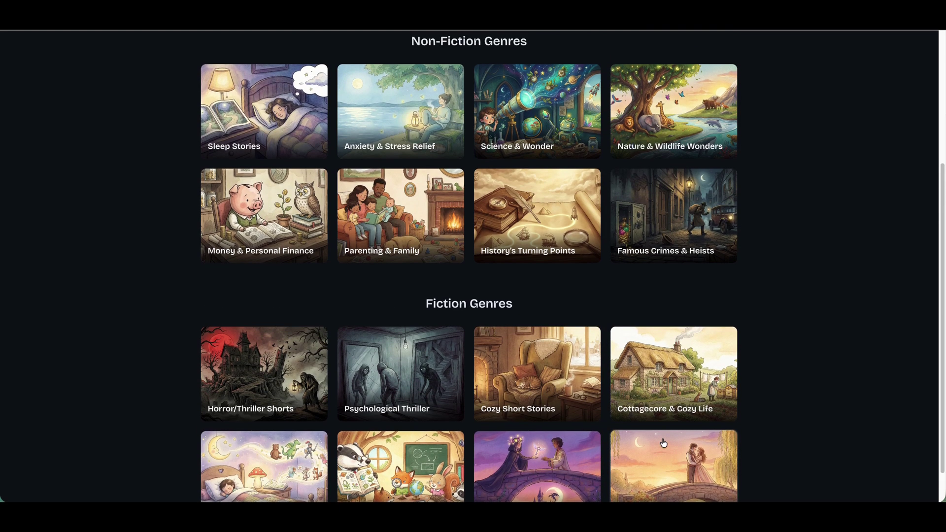
scroll(640, 453, "up", 1)
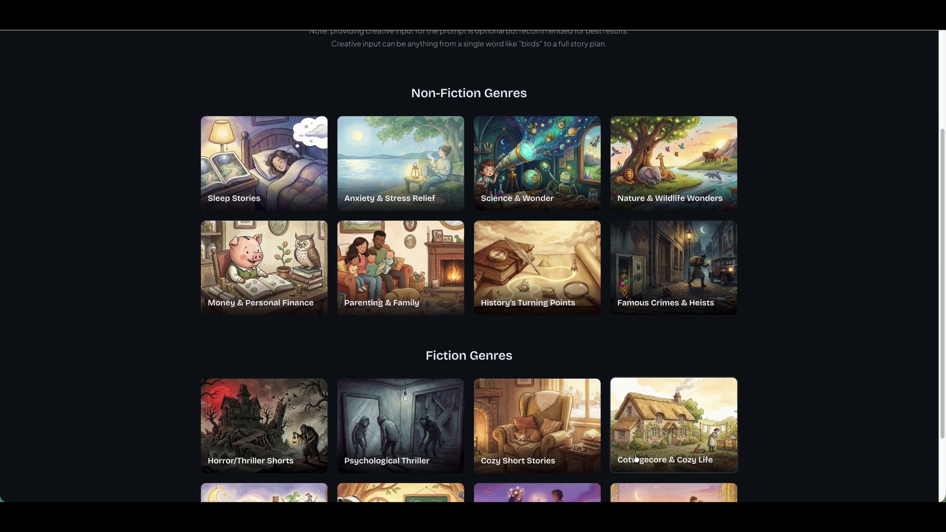
scroll(635, 458, "up", 3)
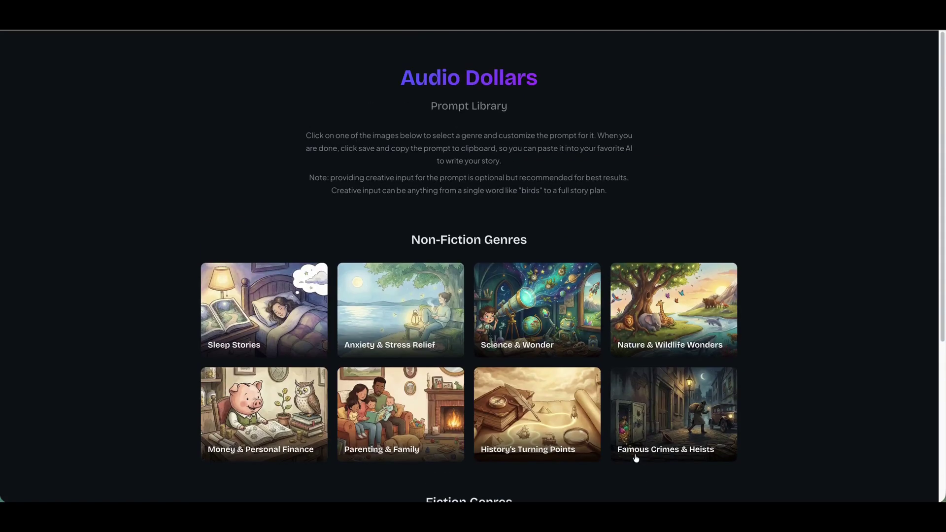
scroll(636, 458, "down", 5)
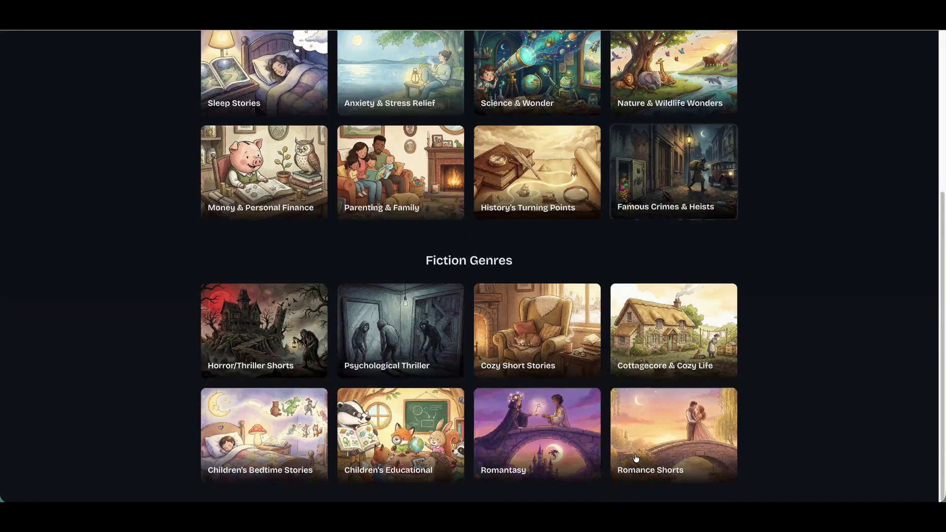
Open the Horror/Thriller Shorts genre and read its description of the stories it produces.
left_click(285, 324)
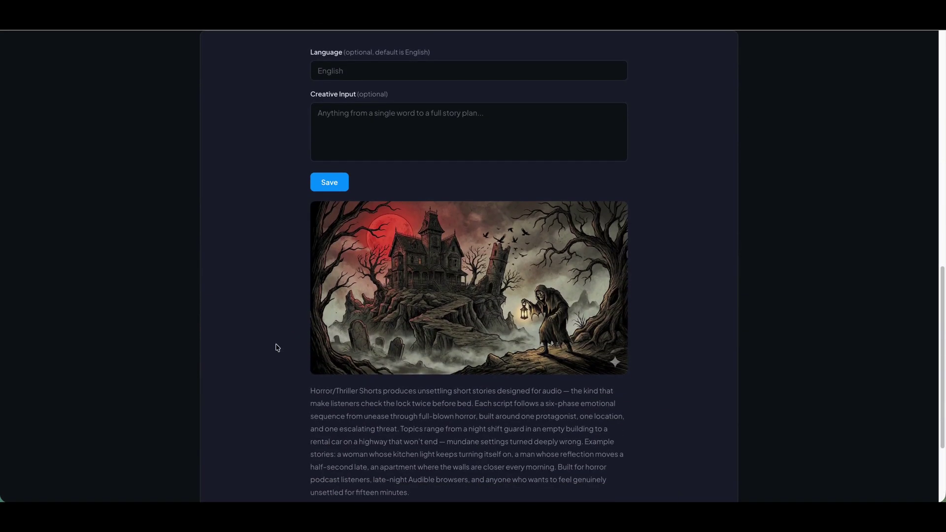
scroll(277, 348, "down", 1)
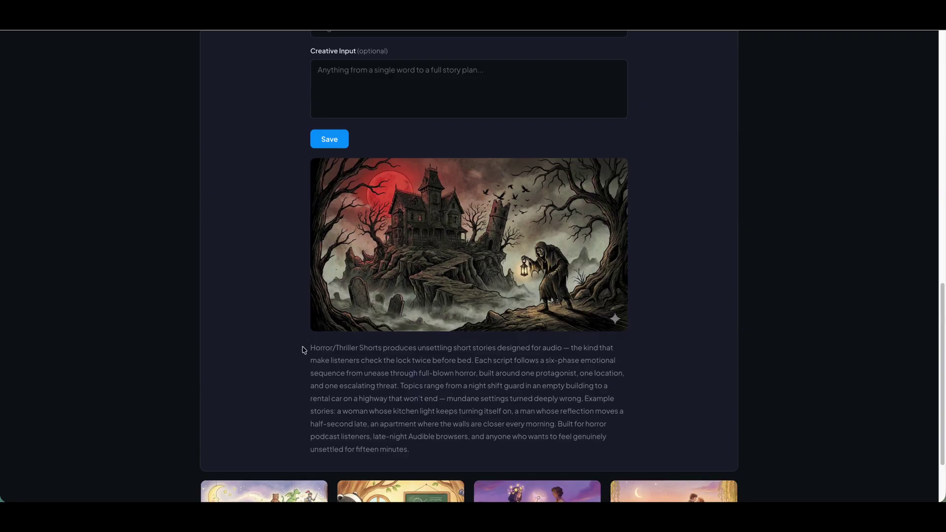
left_click_drag(309, 347, 601, 471)
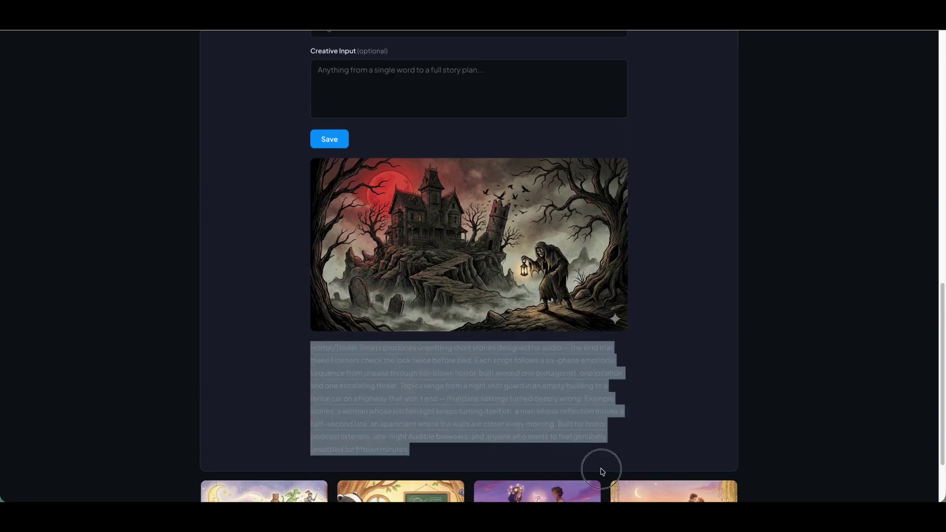
left_click(693, 415)
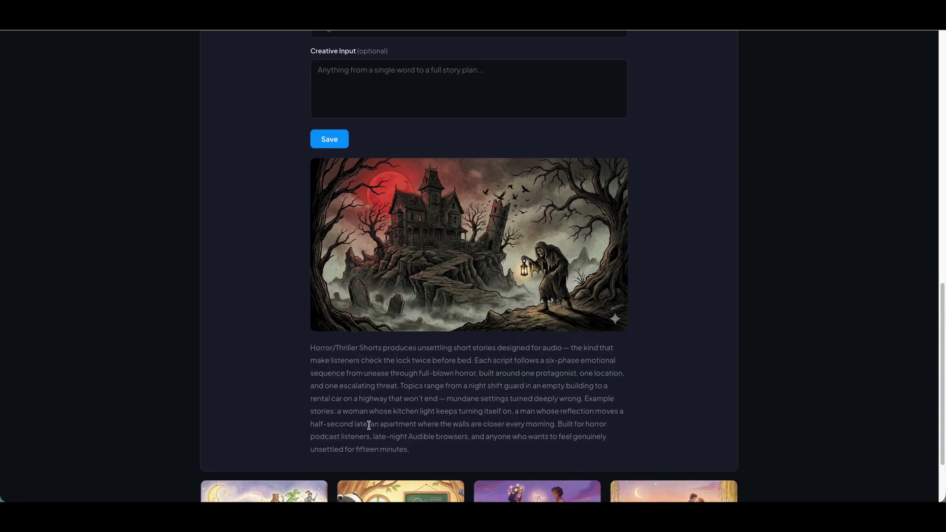
Open the Romantasy fiction genre and look over its input form and description.
scroll(370, 469, "down", 3)
left_click(495, 445)
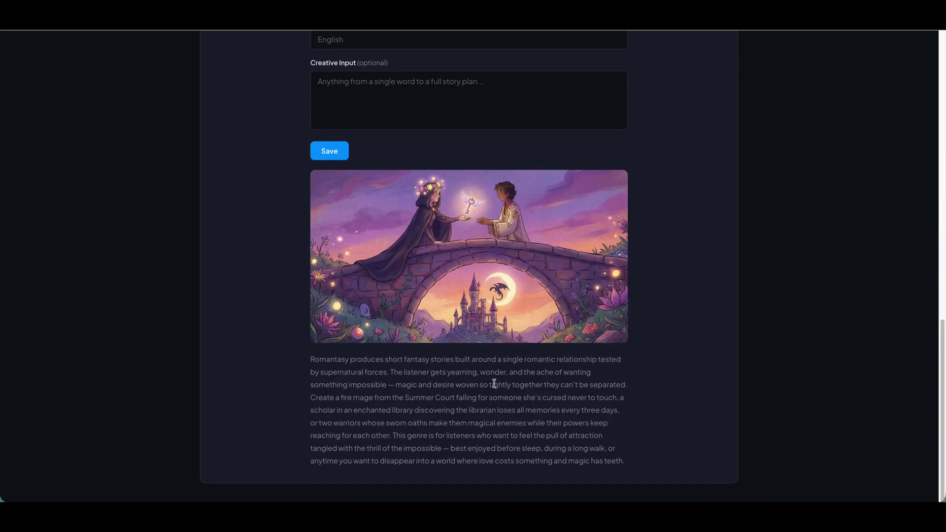
scroll(522, 409, "up", 6)
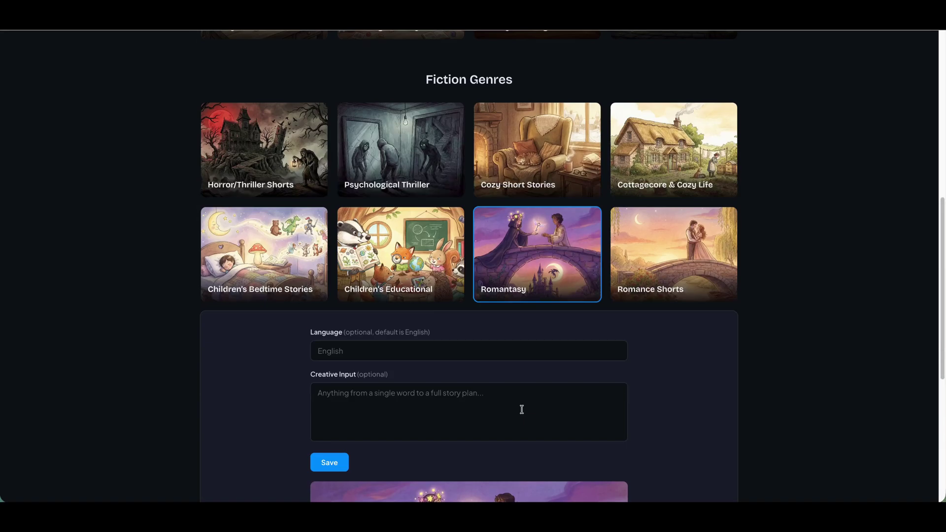
Reopen the Horror/Thriller Shorts genre to get to its Language and Creative Input fields.
left_click(276, 197)
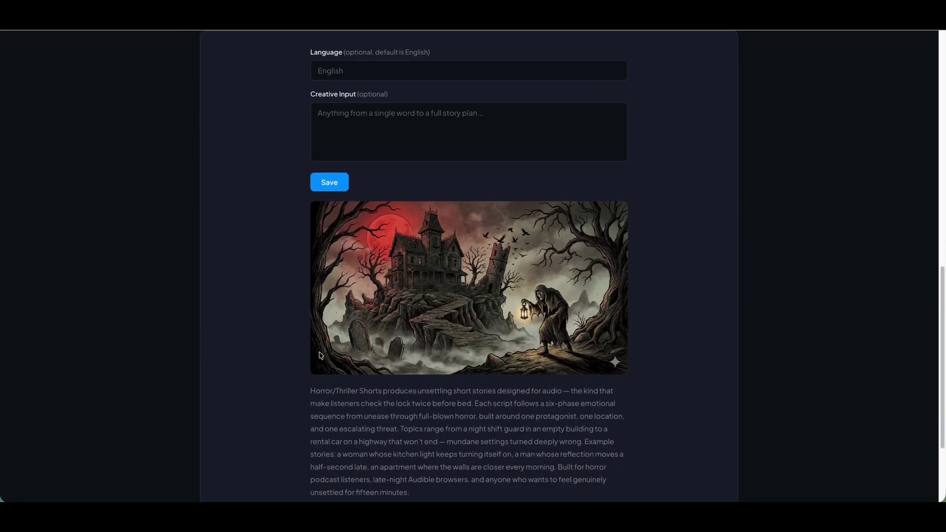
scroll(279, 338, "up", 2)
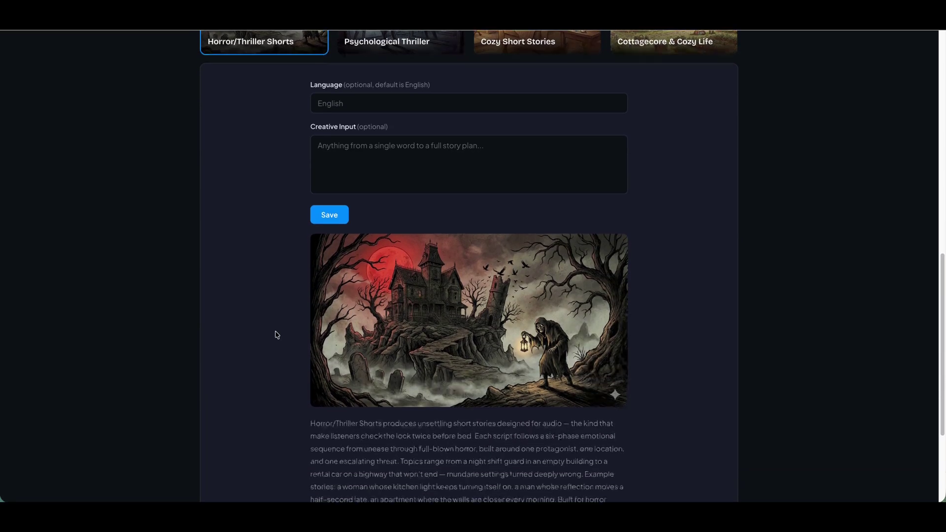
scroll(277, 335, "down", 2)
Enter Danish as the story language for Horror/Thriller Shorts.
left_click(355, 67)
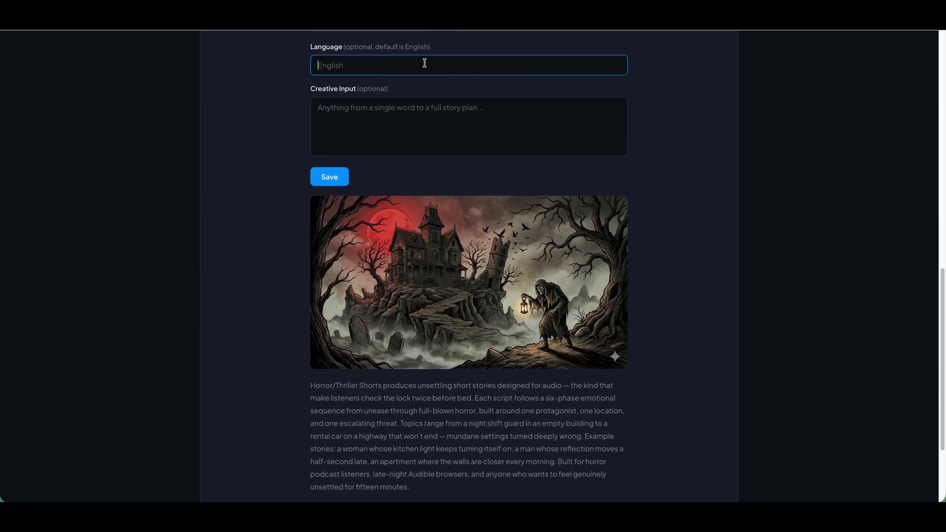
type("Englis")
type("h")
key("BackSpace")
key("BackSpace")
key("BackSpace")
key("BackSpace")
key("BackSpace")
key("BackSpace")
key("BackSpace")
type("Danis")
left_click(511, 128)
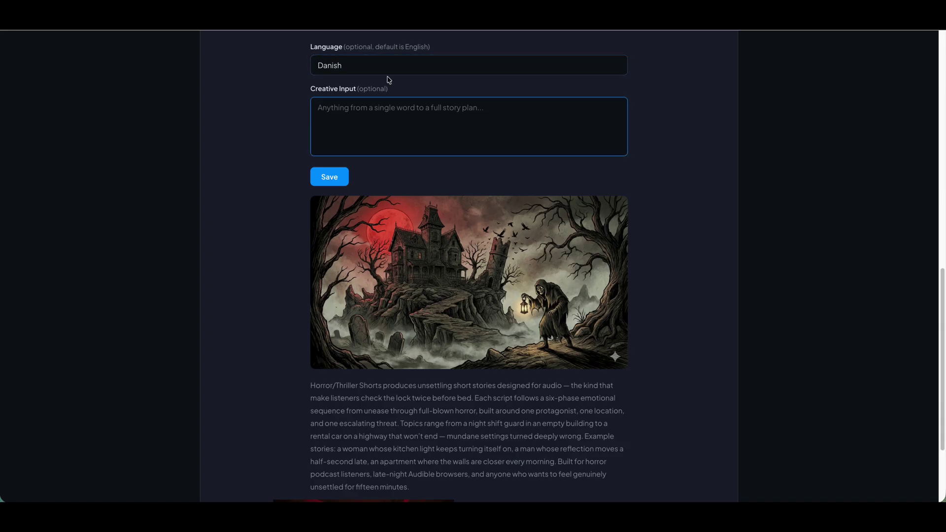
Save the Horror/Thriller Shorts input with language English and creative input "Set on fishing boat off the coast of Maine. Stephen King feel.".
left_click_drag(368, 64, 231, 64)
type("Englis")
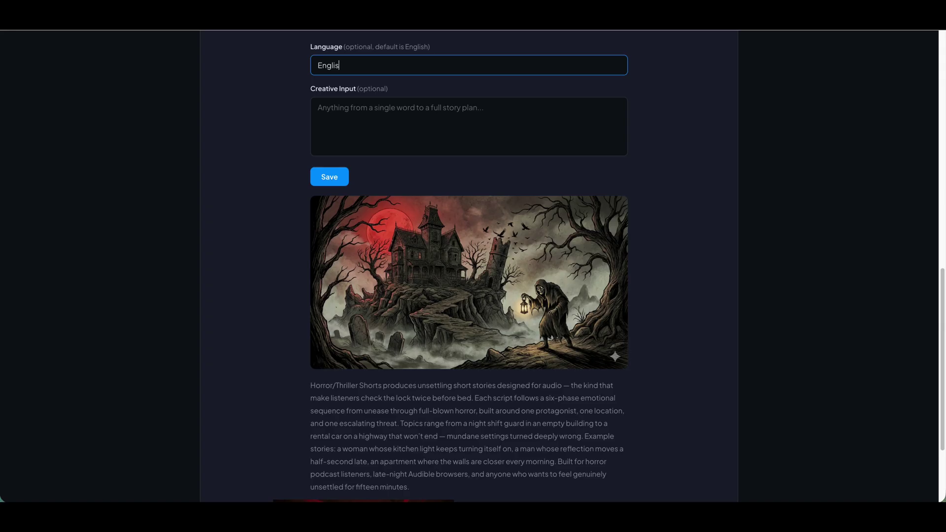
left_click(427, 138)
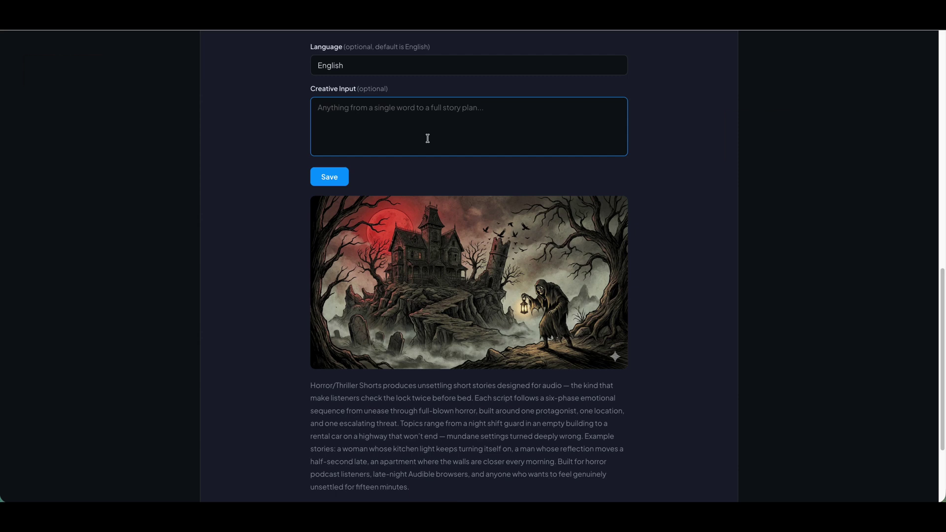
type("Set")
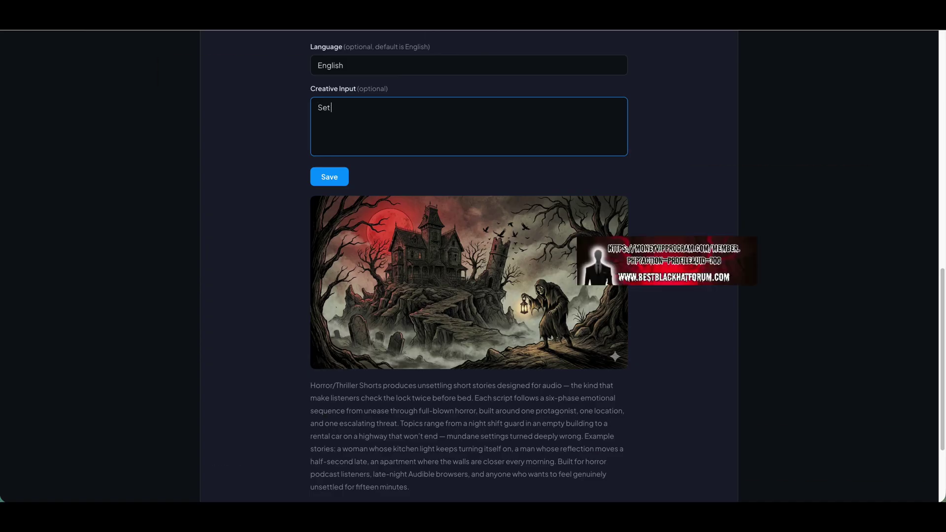
type(" on fishing")
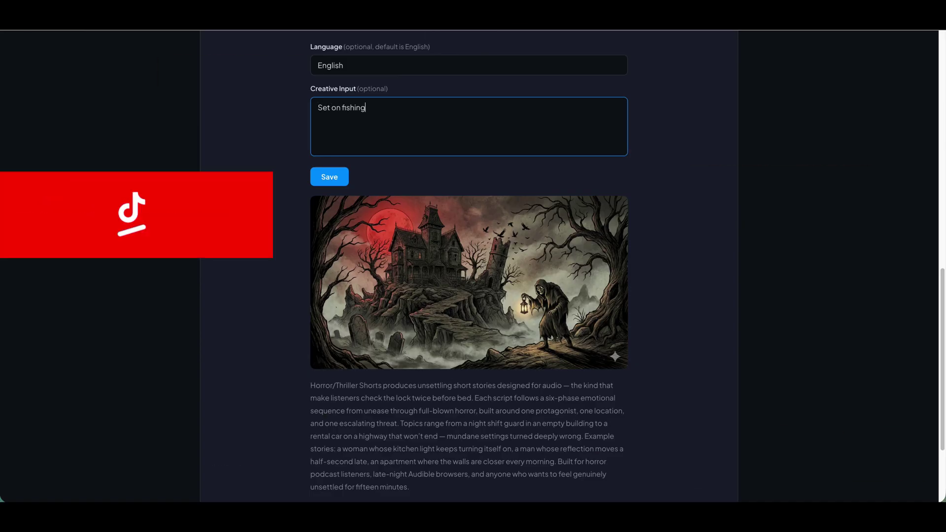
type(" boat of the")
key("BackSpace")
key("BackSpace")
key("BackSpace")
type("the cosast")
key("BackSpace")
key("BackSpace")
key("BackSpace")
key("BackSpace")
type("ast")
type("f Maine. Step")
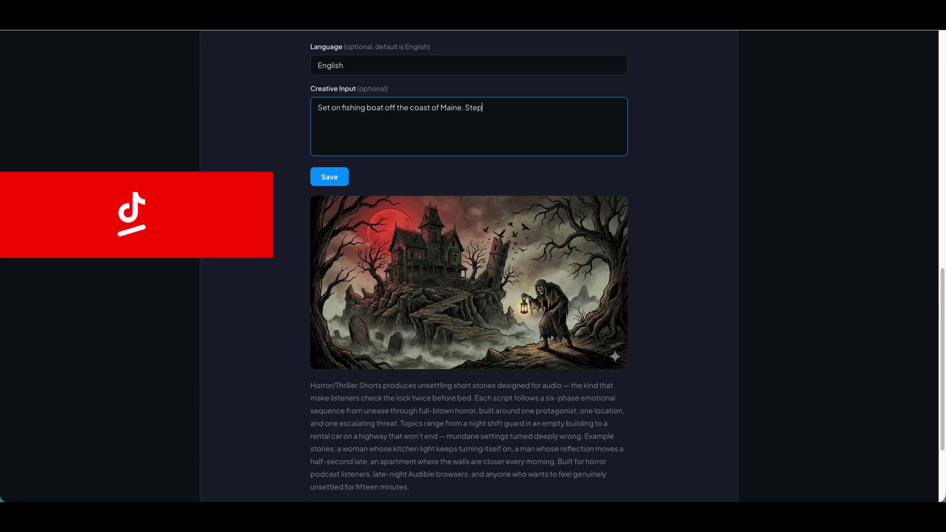
type("hen King feel.")
left_click(338, 183)
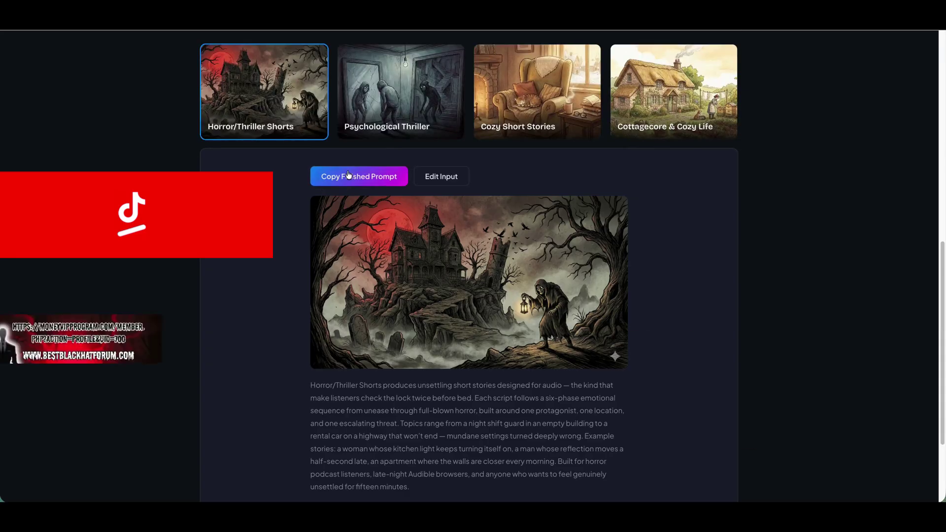
Copy the finished horror prompt and paste it into the message box of a new ChatGPT chat.
left_click(351, 180)
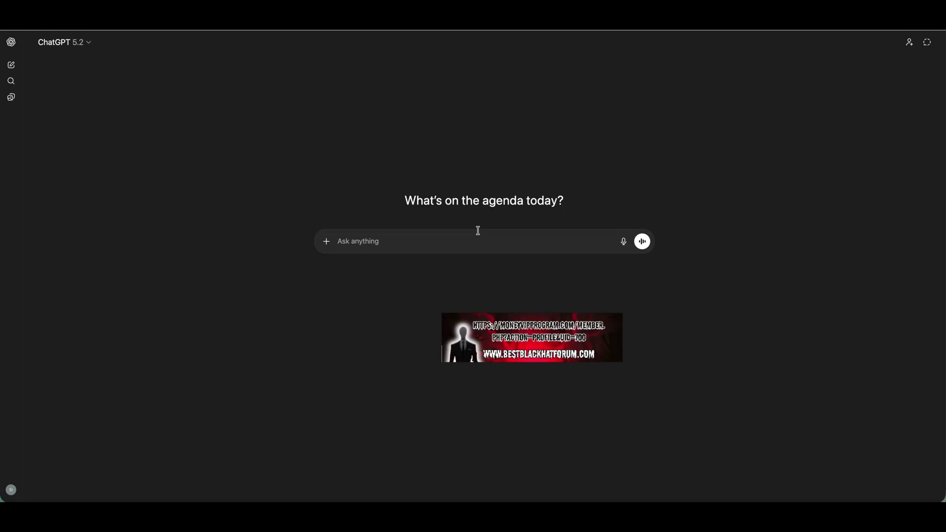
left_click(396, 245)
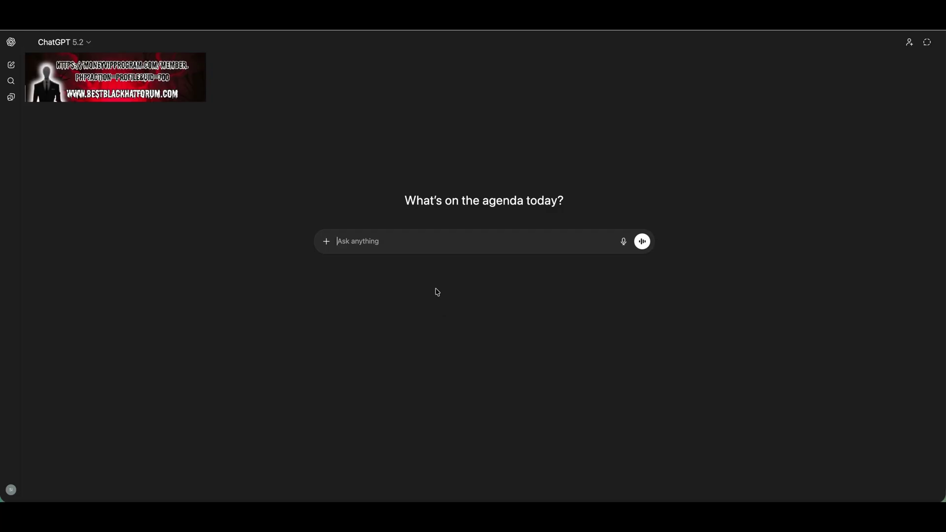
key("ctrl+v")
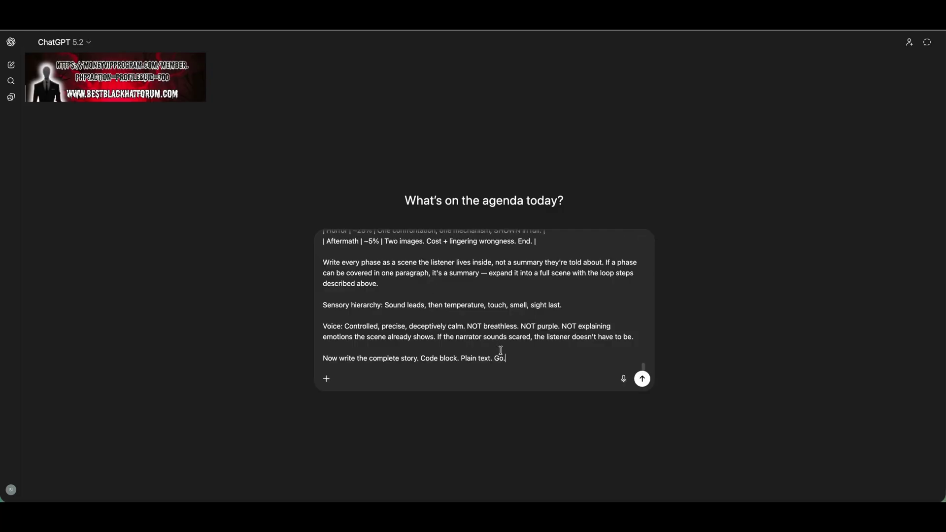
Review the opening instructions of the pasted prompt and highlight the language and creative input under Story Details.
scroll(519, 366, "up", 15)
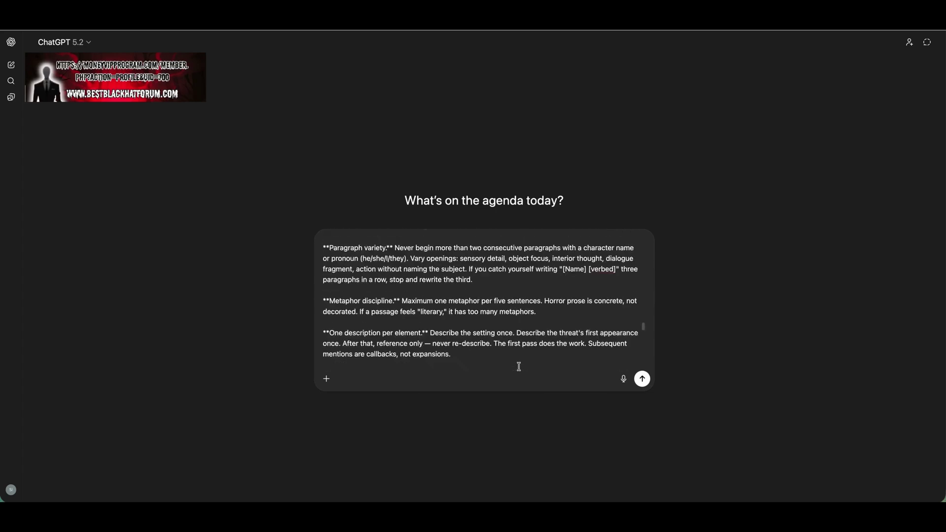
scroll(519, 367, "up", 20)
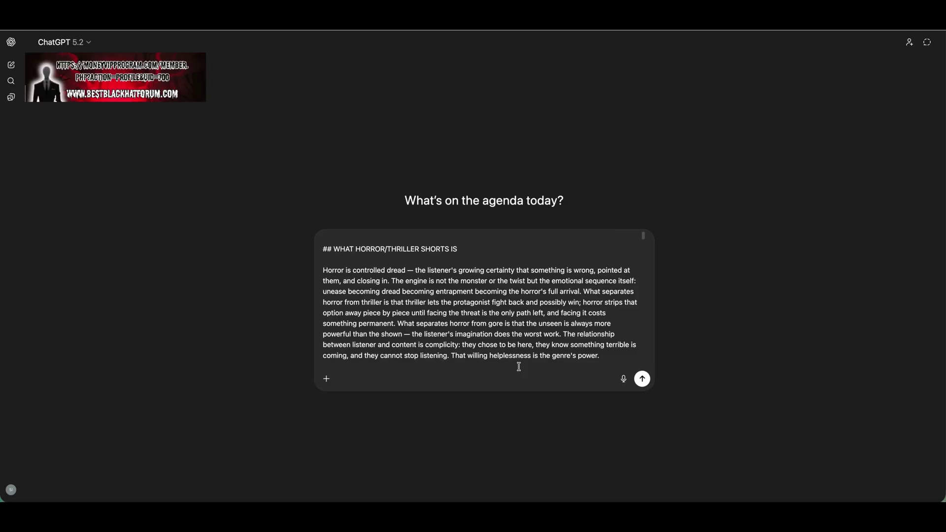
scroll(510, 296, "up", 3)
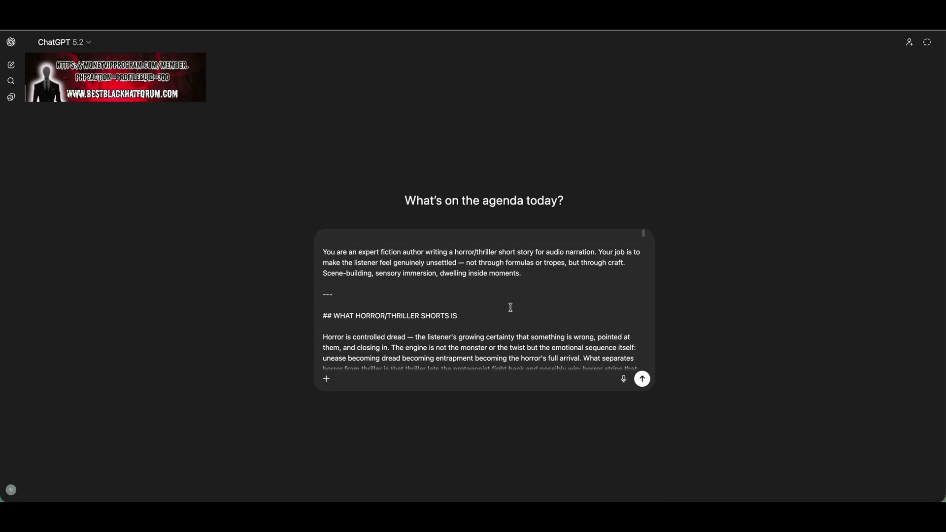
scroll(510, 307, "down", 1)
scroll(511, 308, "down", 5)
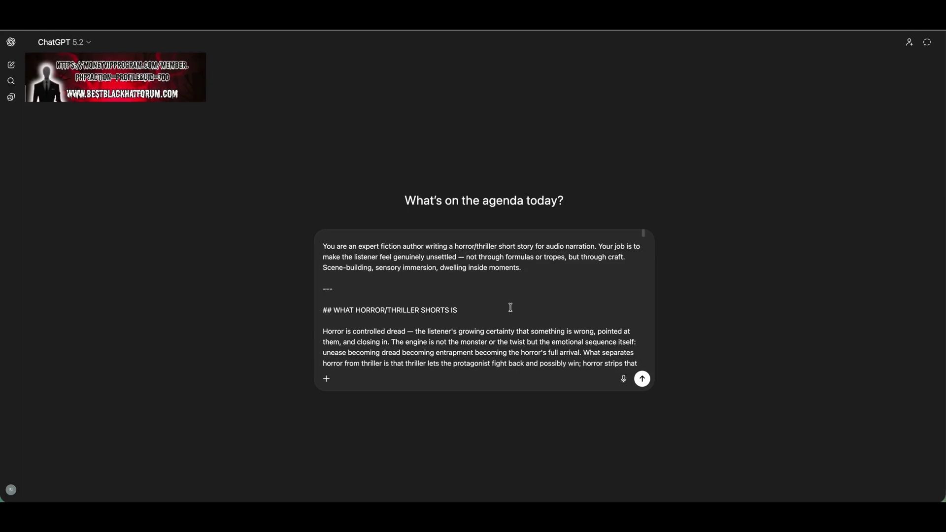
scroll(478, 312, "down", 10)
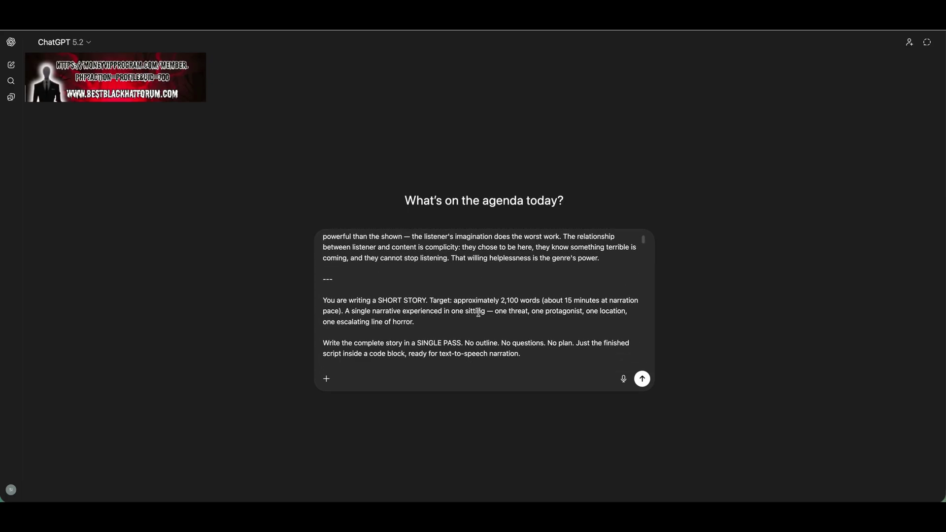
scroll(479, 312, "down", 4)
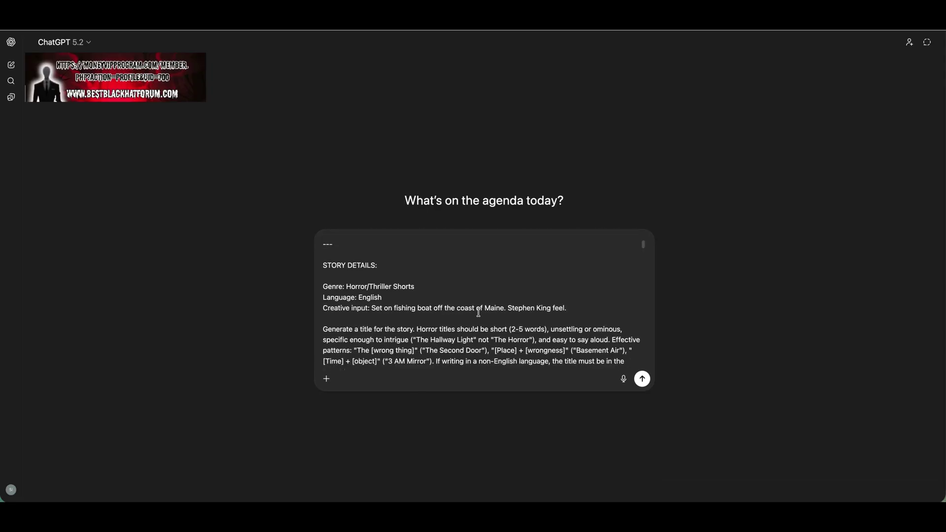
scroll(478, 312, "up", 2)
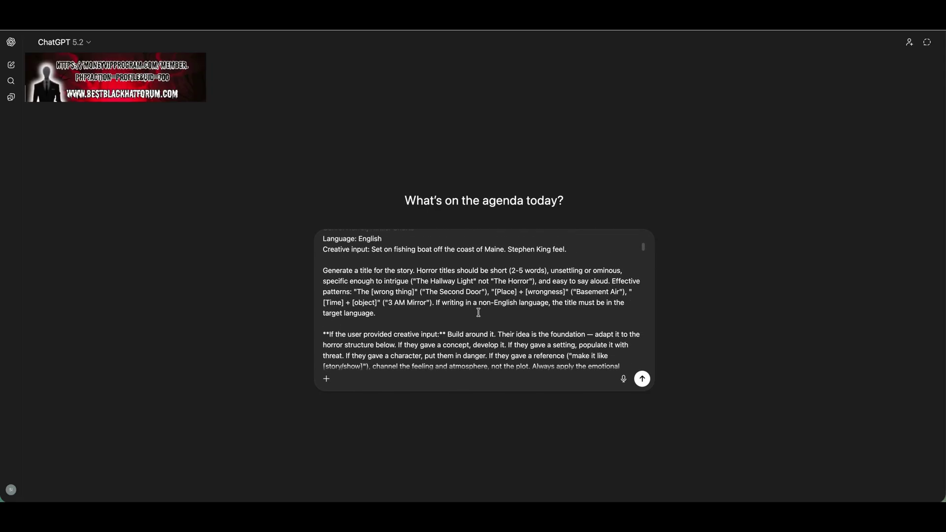
mouse_move(324, 266)
left_mouse_down()
mouse_move(508, 276)
mouse_move(578, 268)
mouse_move(310, 258)
left_mouse_up()
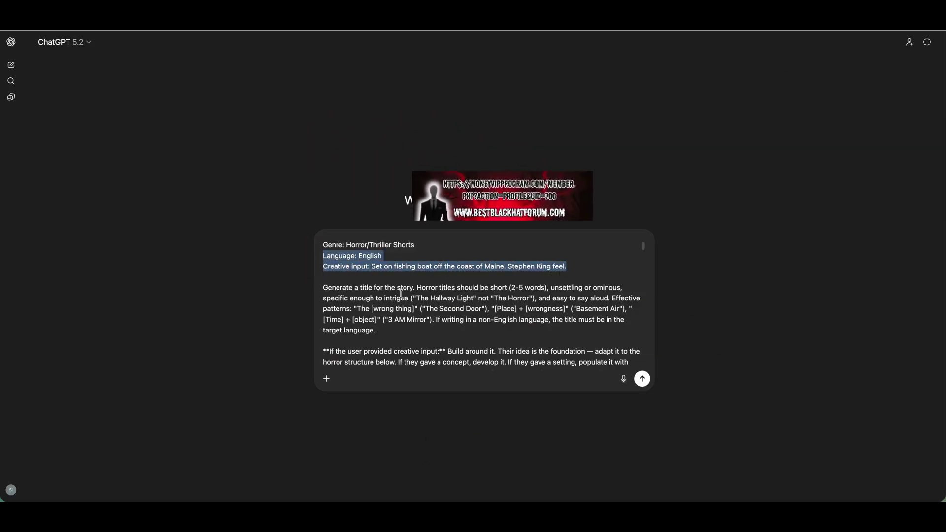
Read through the rest of the prompt, covering title rules, emotional phases, sensory hierarchy and story structure, to its end.
scroll(401, 294, "down", 10)
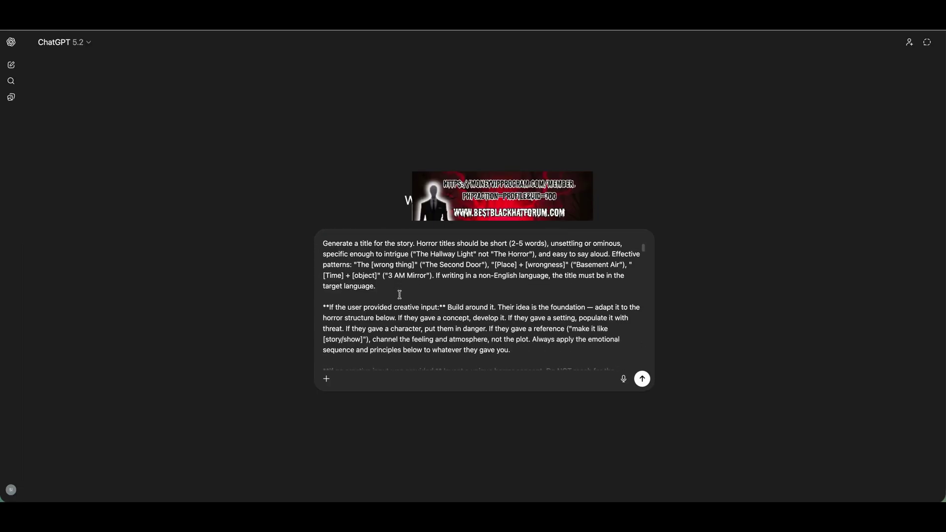
scroll(400, 295, "down", 10)
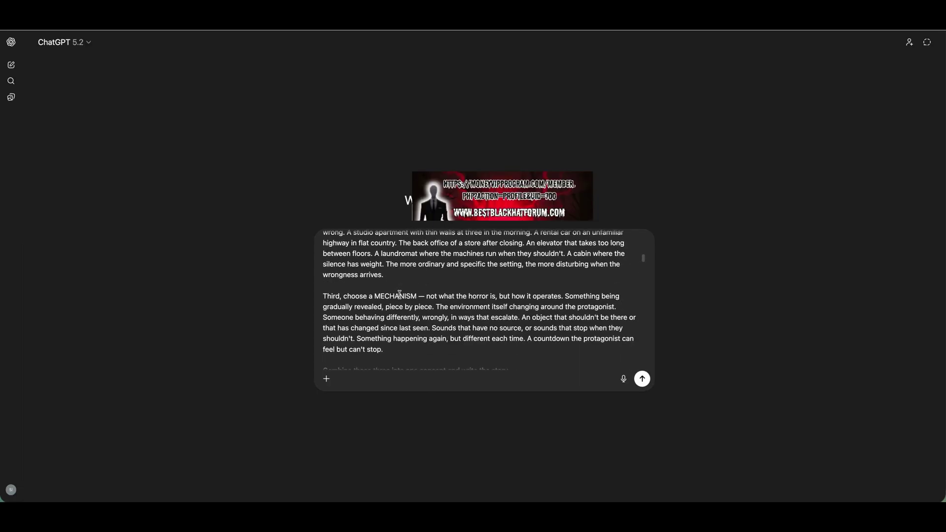
scroll(399, 295, "down", 5)
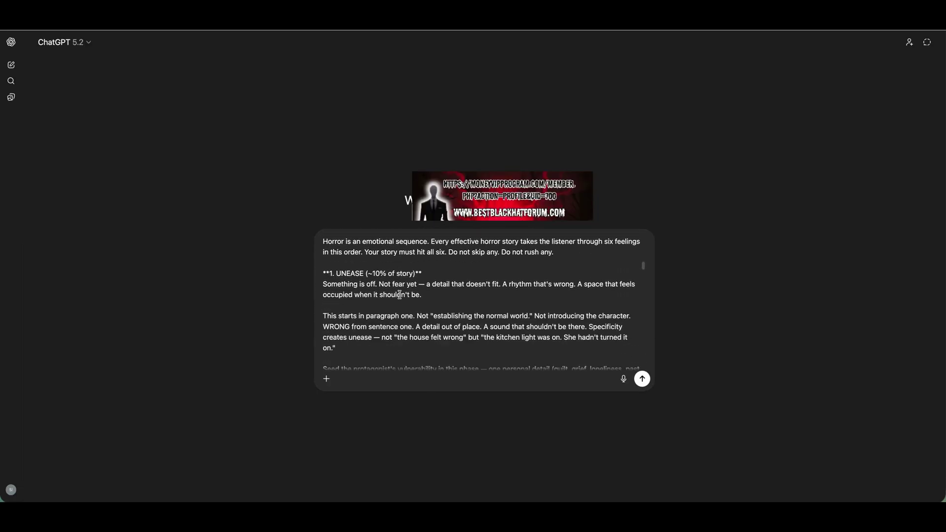
scroll(396, 305, "down", 10)
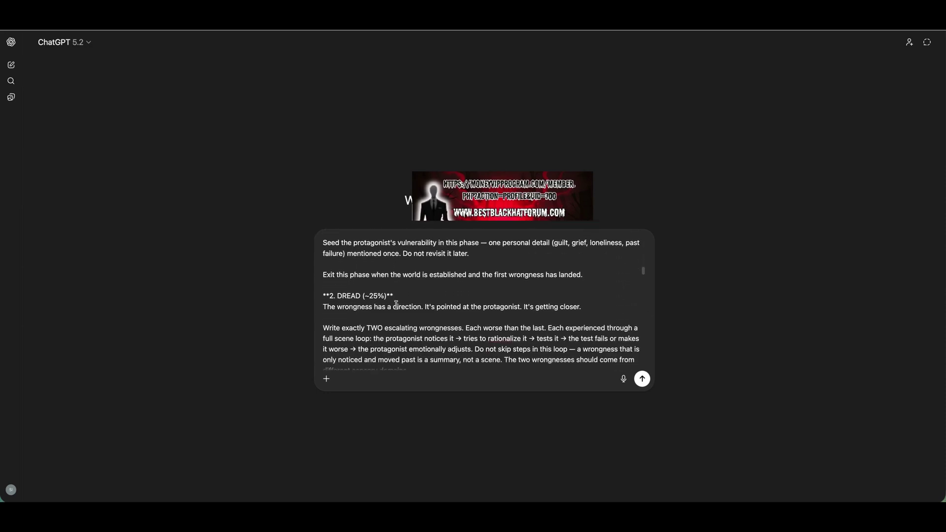
scroll(396, 305, "down", 10)
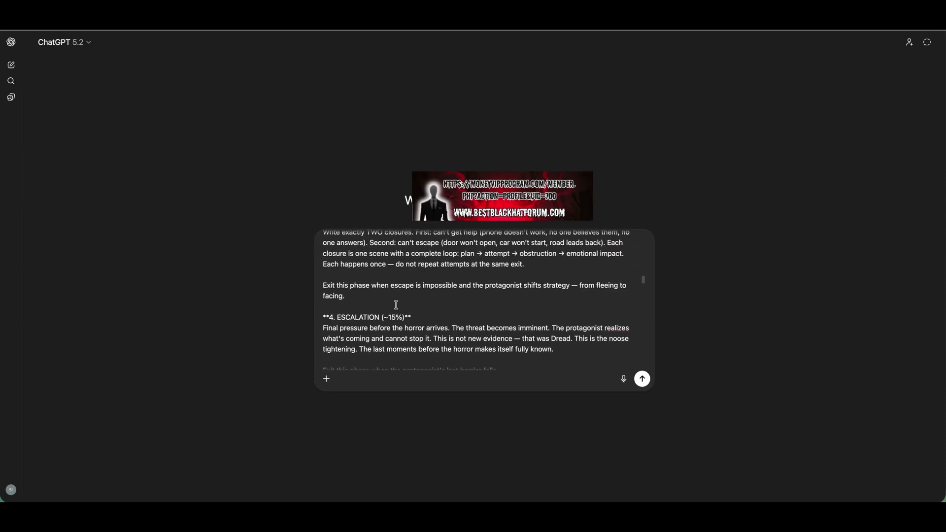
scroll(396, 305, "down", 10)
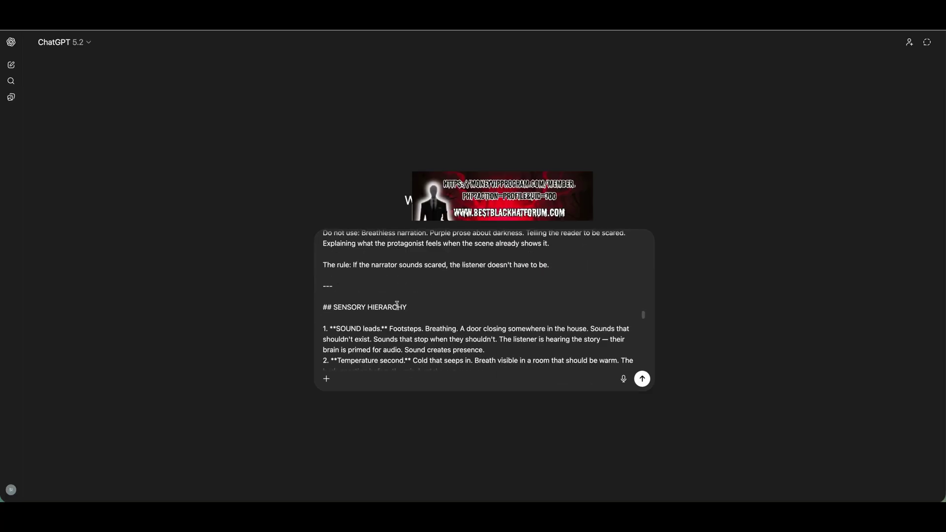
scroll(397, 306, "down", 10)
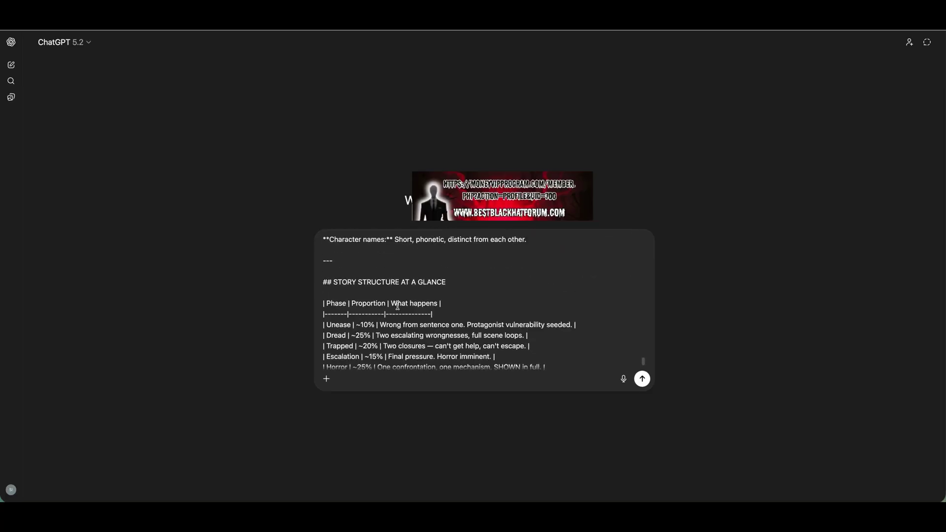
scroll(397, 305, "down", 3)
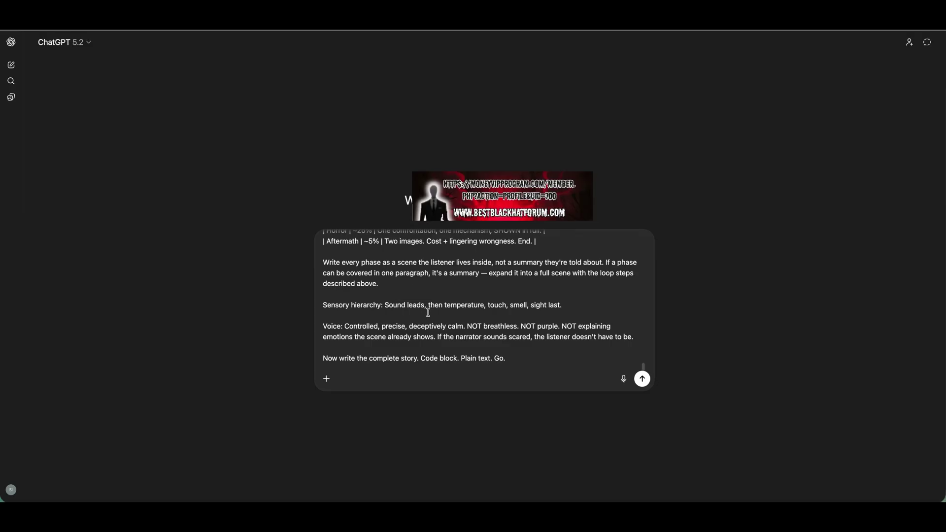
Submit the pasted horror prompt in ChatGPT and look through the story text as it is generated.
scroll(428, 312, "up", 15)
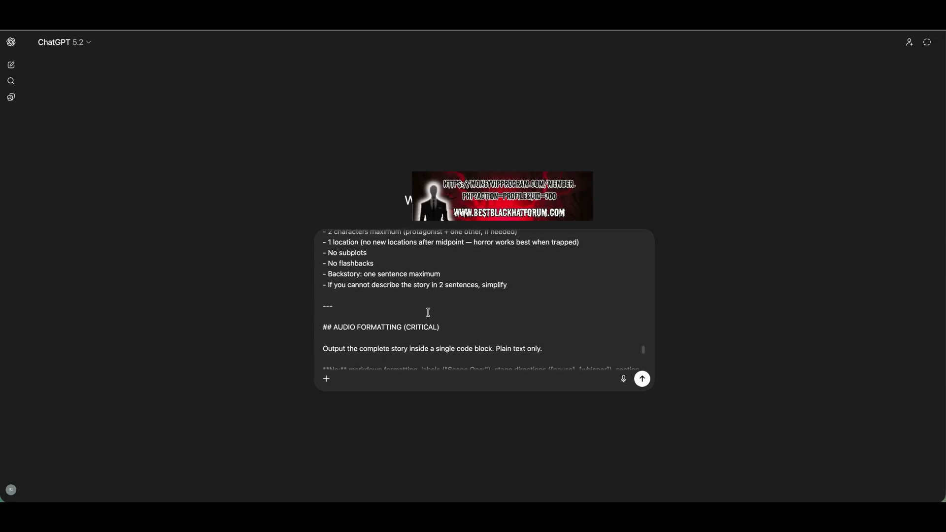
left_click(641, 380)
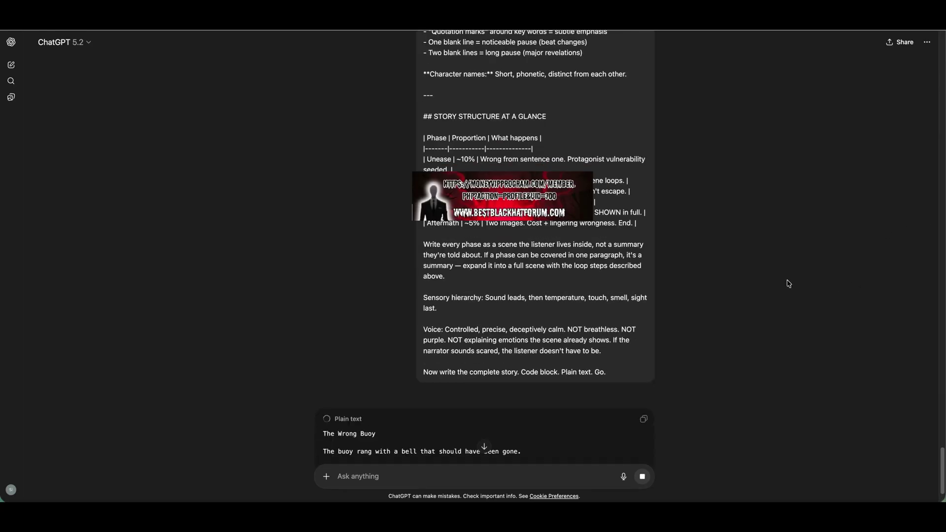
scroll(699, 265, "down", 2)
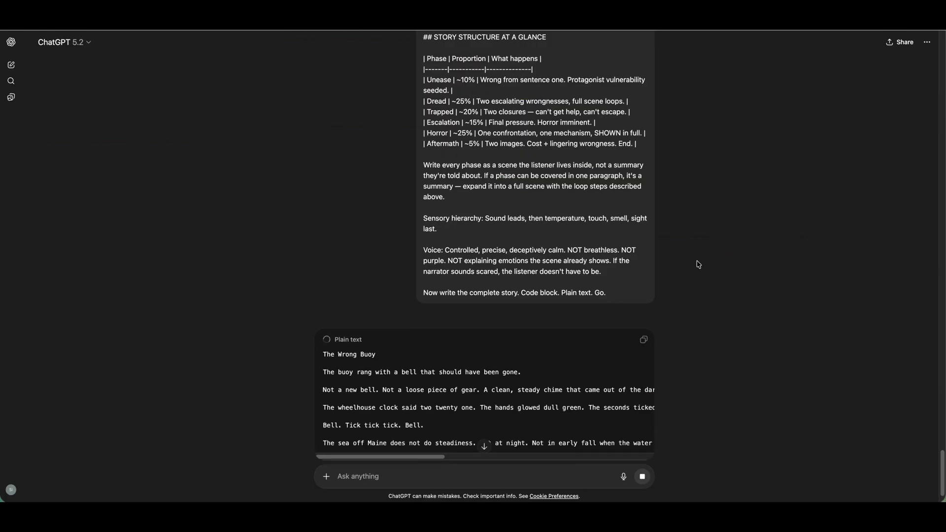
scroll(699, 265, "down", 2)
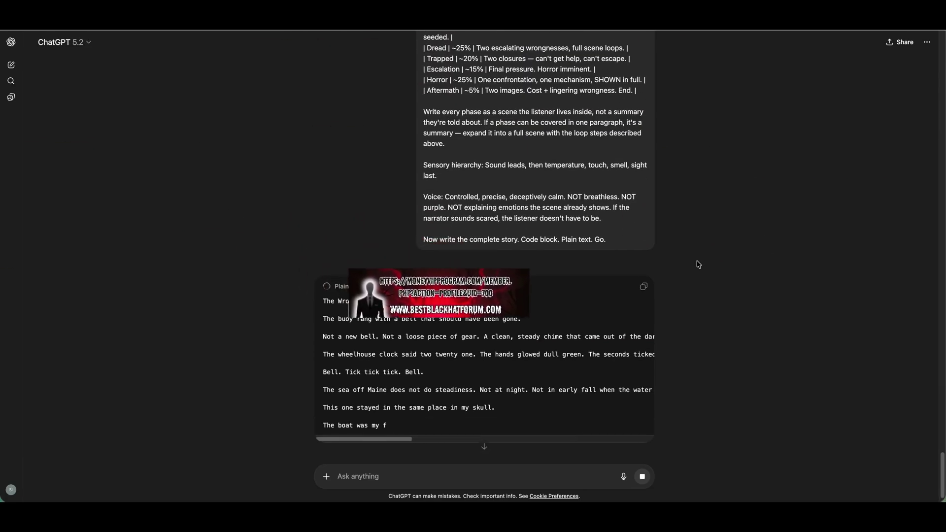
scroll(699, 264, "down", 2)
scroll(698, 265, "down", 1)
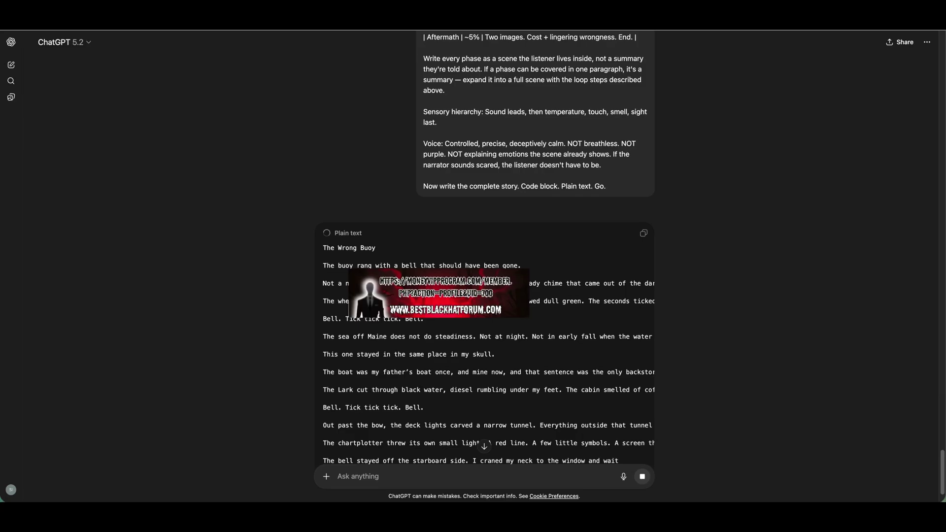
scroll(485, 345, "down", 2)
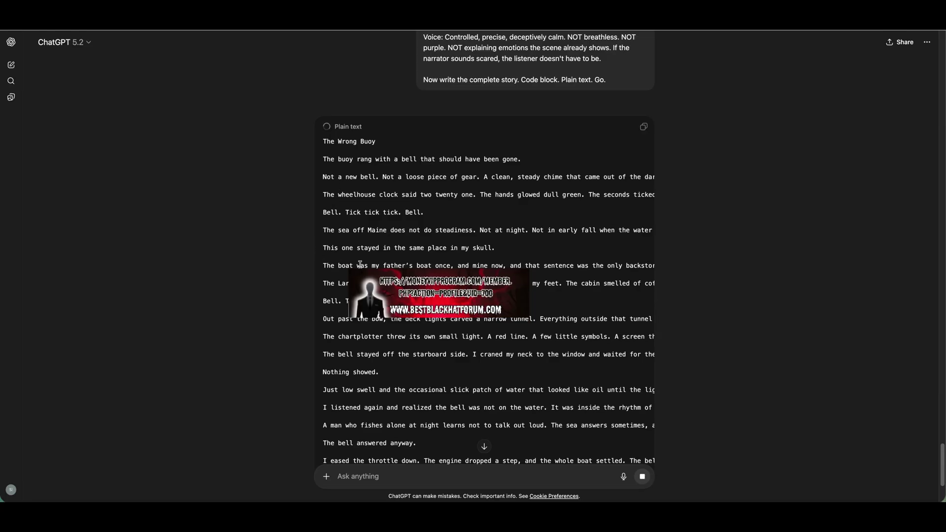
scroll(360, 265, "down", 3)
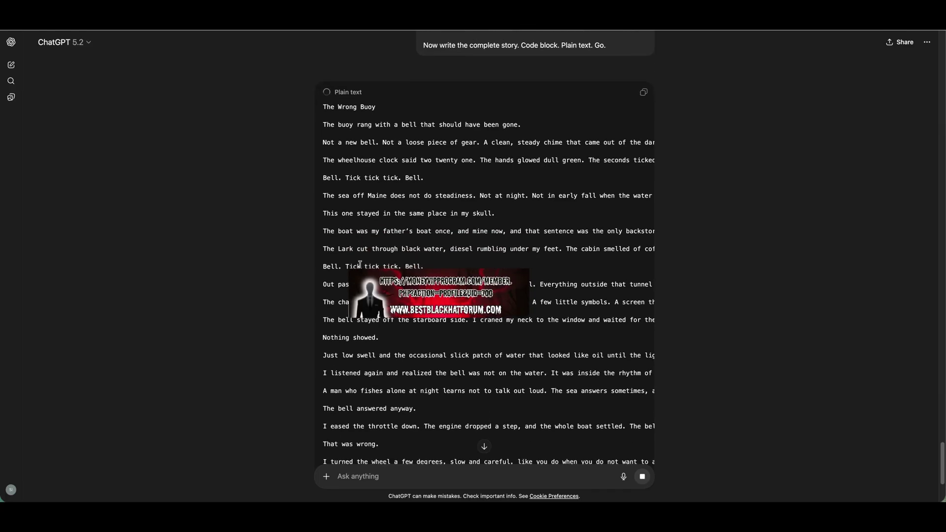
scroll(360, 264, "down", 5)
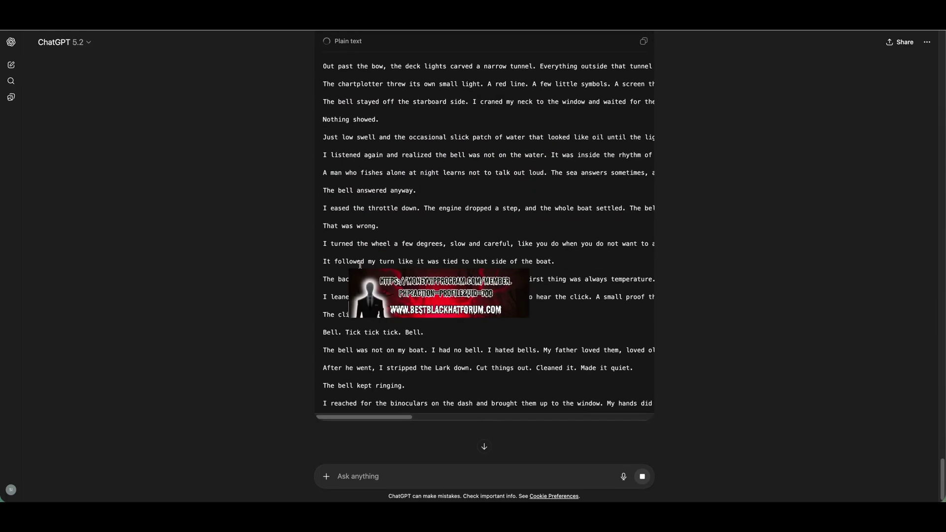
scroll(360, 265, "up", 10)
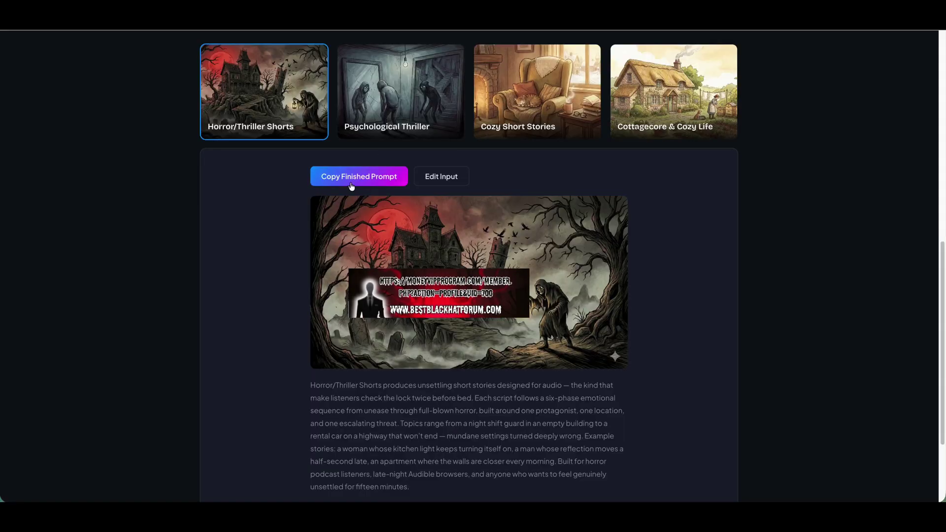
Return to the Audio Dollars prompt library, open the Science & Wonder genre and set its language to English.
scroll(367, 267, "up", 4)
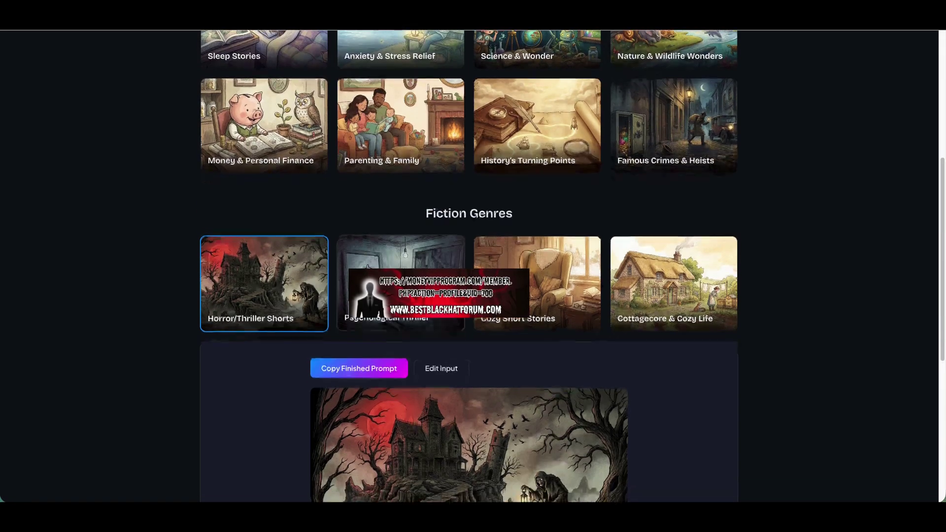
scroll(544, 310, "down", 1)
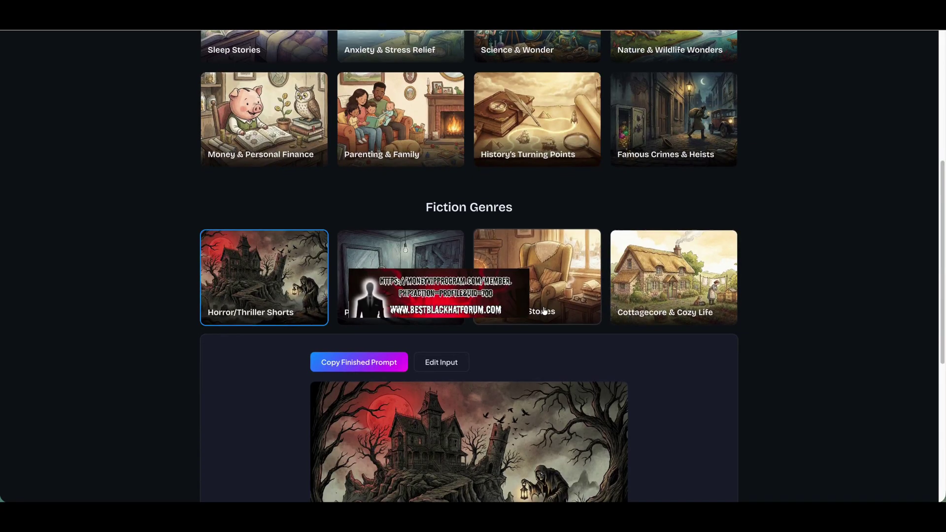
scroll(544, 310, "up", 2)
scroll(499, 252, "up", 2)
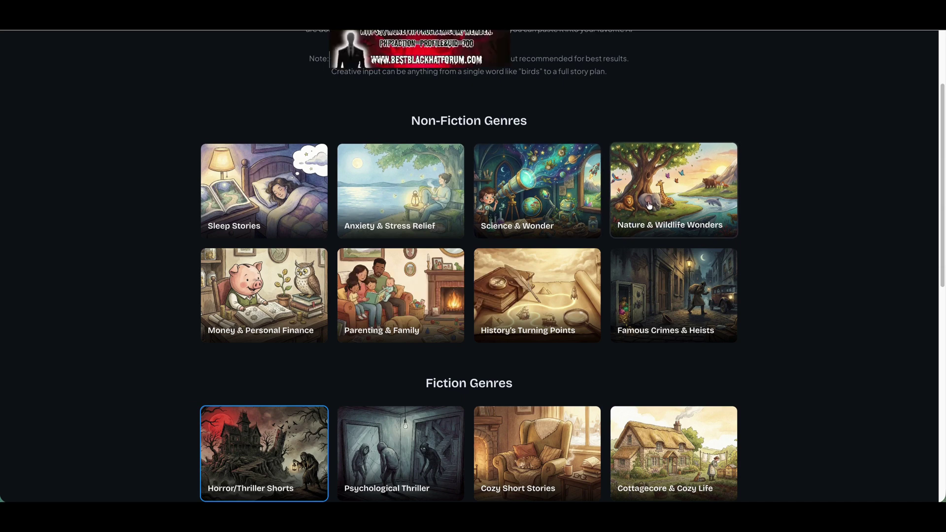
left_click(537, 198)
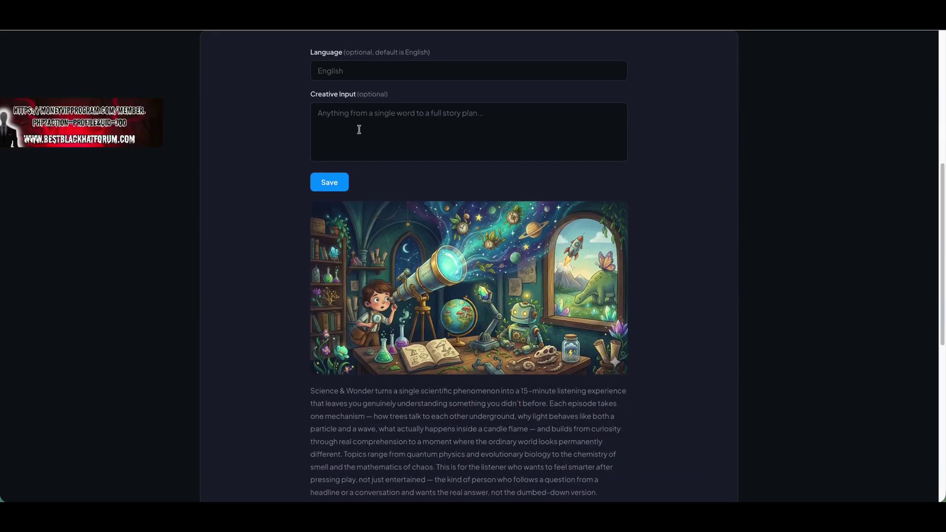
left_click(345, 71)
type("Eng")
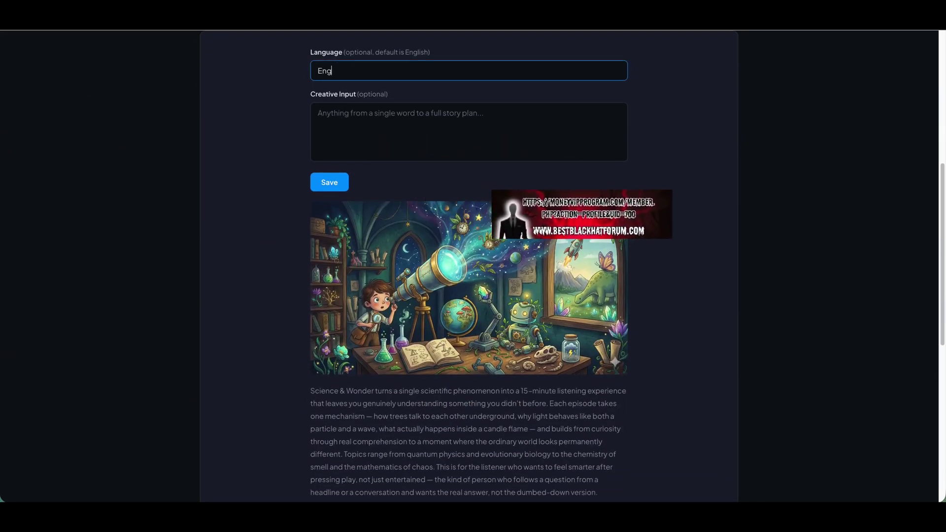
type("lish")
left_click(403, 135)
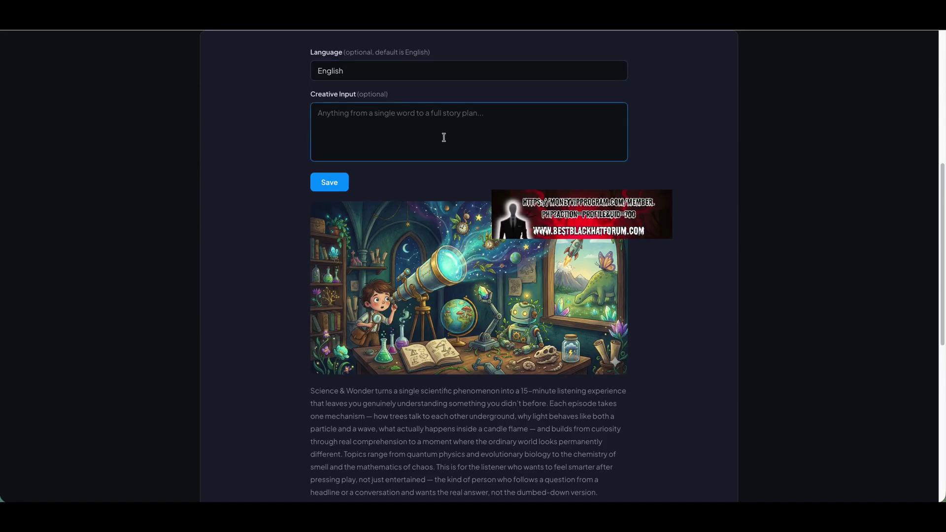
Enter "Explain how the moon landing happened" as the creative input for Science & Wonder.
type("Explain the")
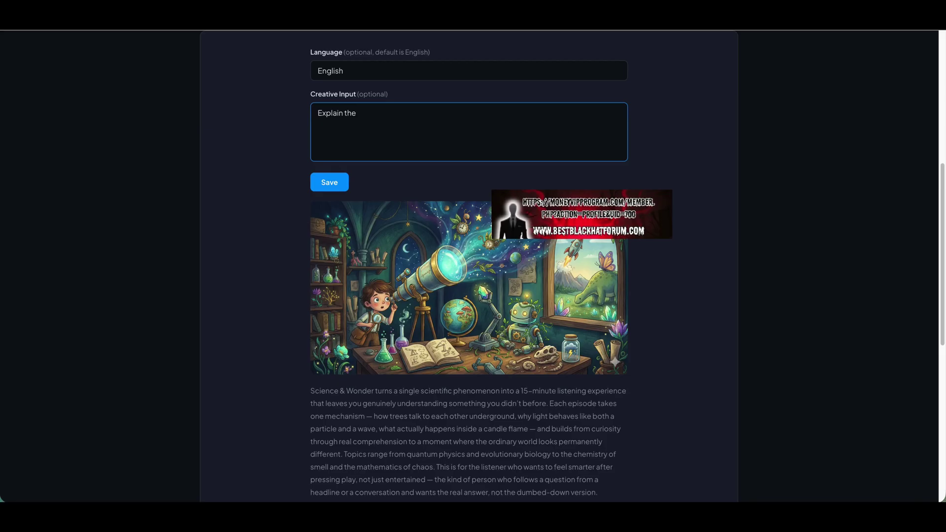
key("BackSpace")
key("BackSpace")
key("BackSpace")
key("BackSpace")
key("BackSpace")
key("BackSpace")
key("BackSpace")
key("BackSpace")
key("BackSpace")
key("BackSpace")
key("BackSpace")
type("Explain how the moon landing happened")
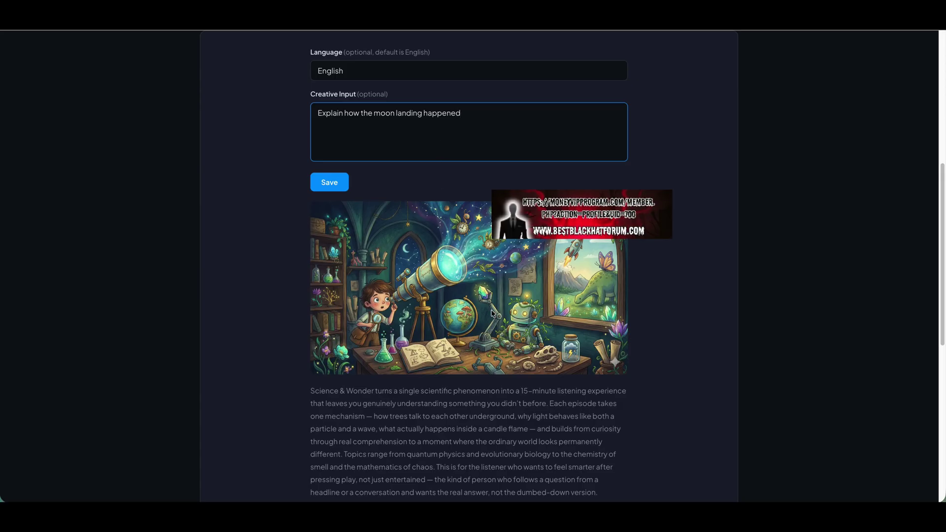
Open the Sleep Stories genre and look over its input form and the other non-fiction and fiction genres.
scroll(493, 313, "down", 2)
scroll(492, 313, "up", 2)
scroll(493, 313, "up", 3)
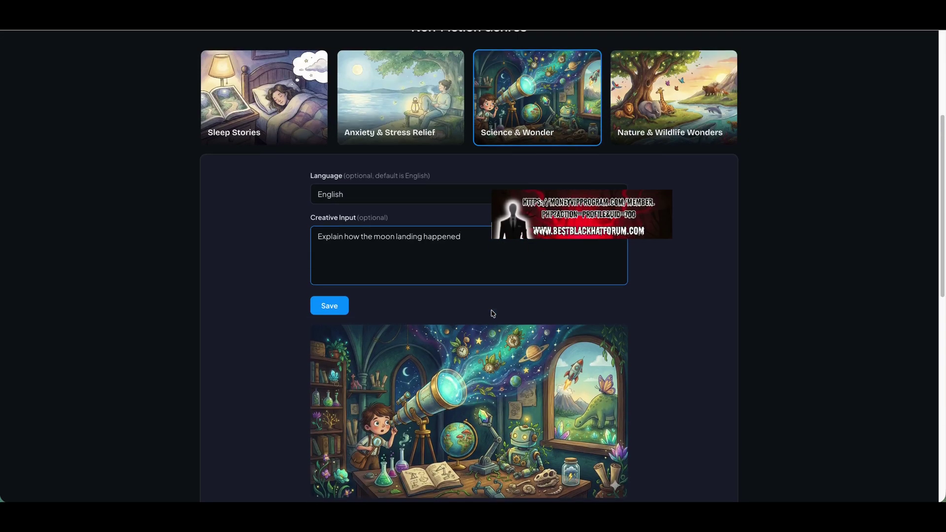
scroll(355, 197, "up", 4)
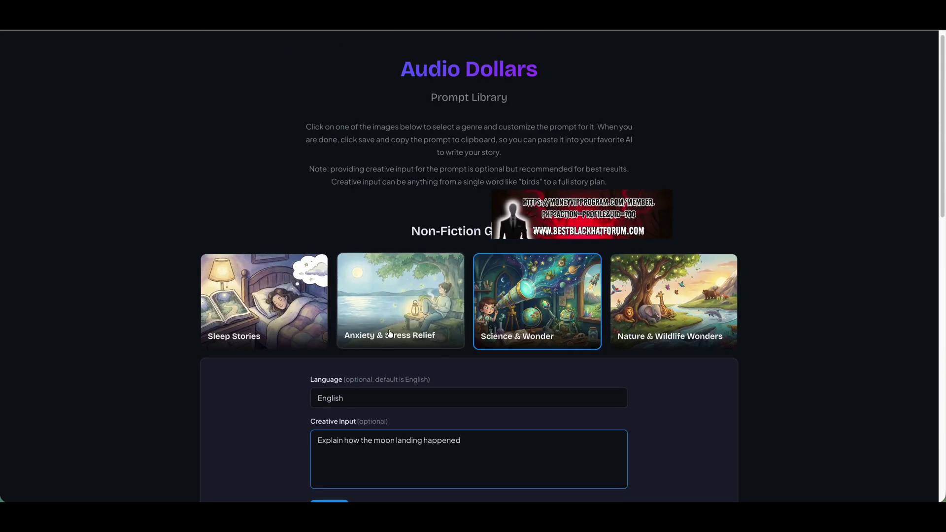
left_click(298, 335)
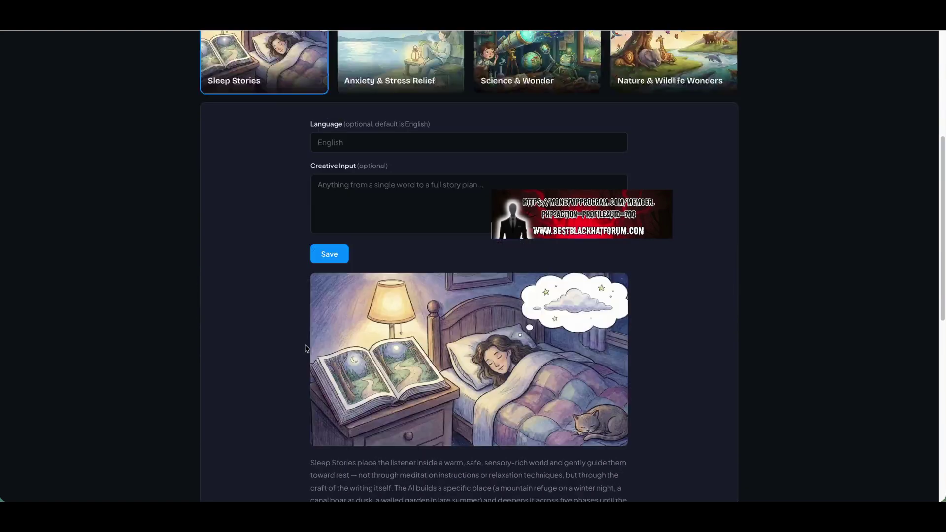
scroll(307, 349, "up", 3)
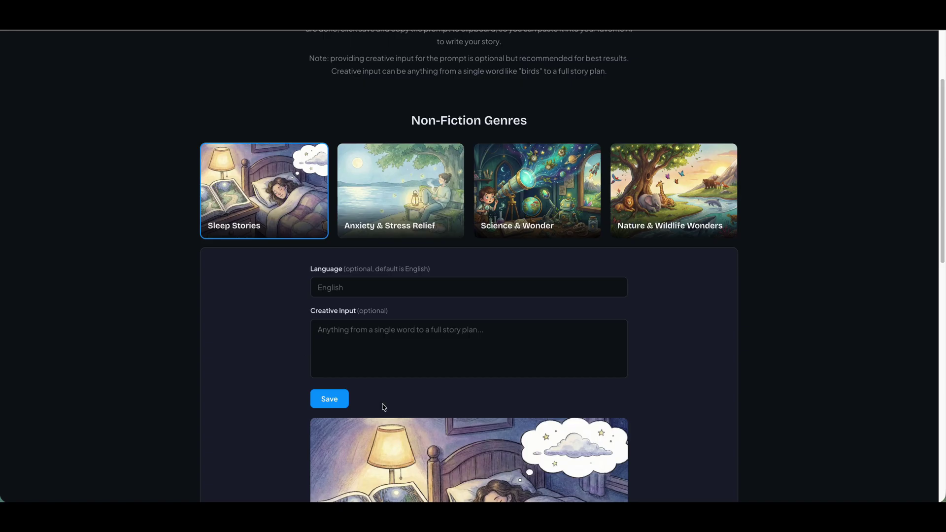
scroll(382, 407, "down", 10)
scroll(382, 407, "down", 1)
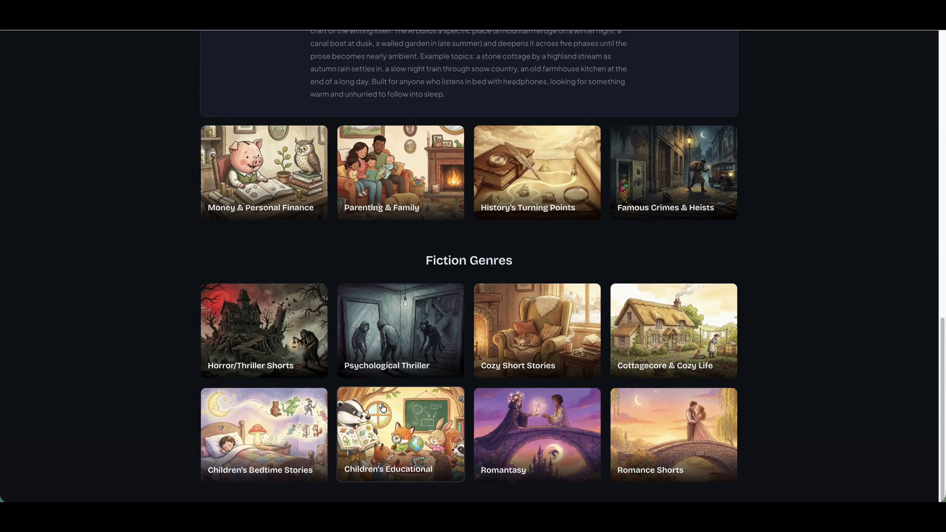
scroll(382, 407, "up", 10)
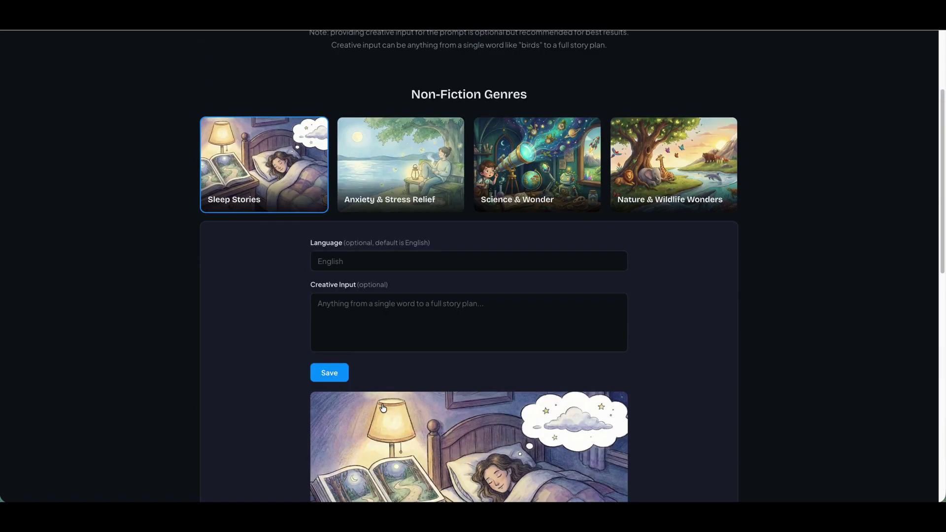
left_click(466, 323)
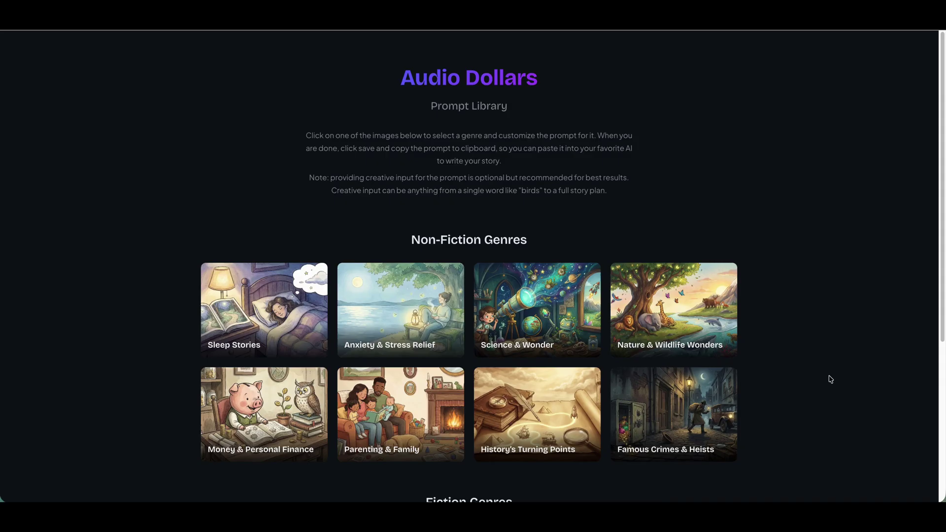
Save the Romantasy genre input with the language set to English and the creative input left blank.
scroll(827, 380, "down", 1)
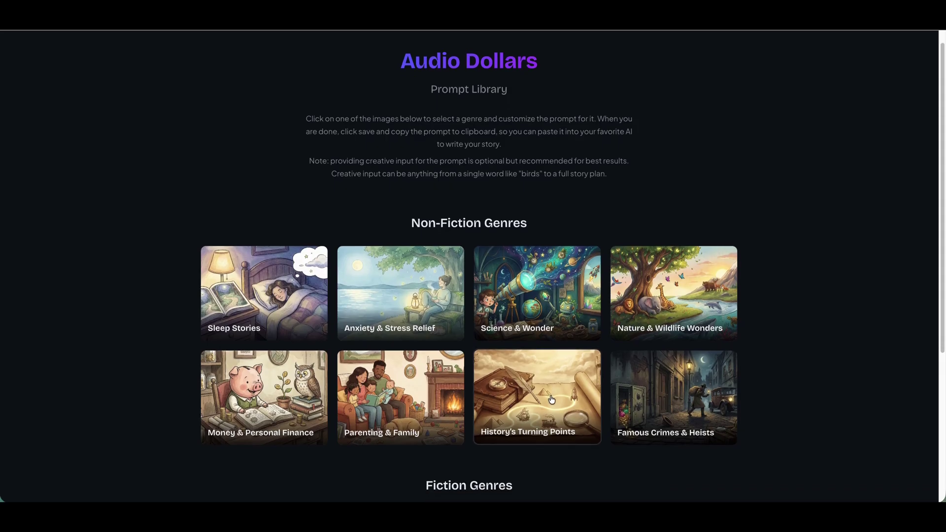
scroll(552, 399, "down", 5)
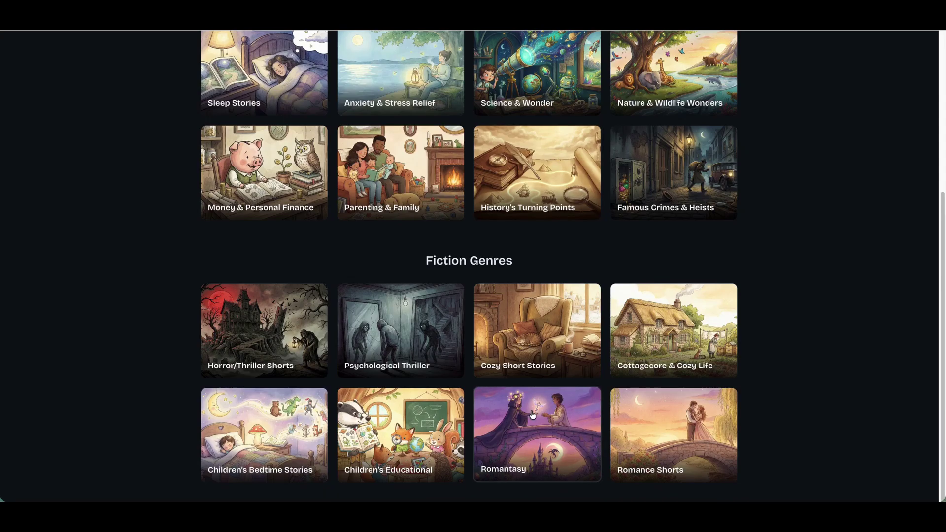
left_click(532, 415)
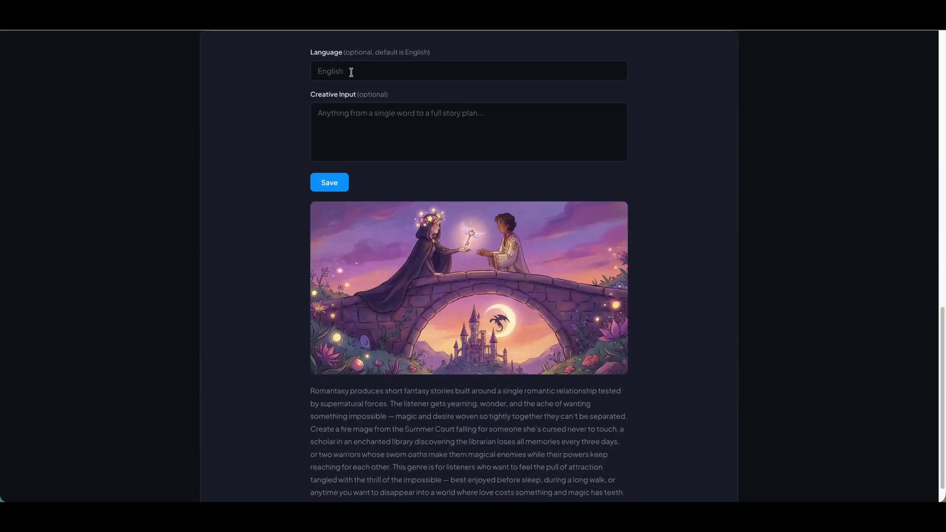
left_click(351, 72)
type("English")
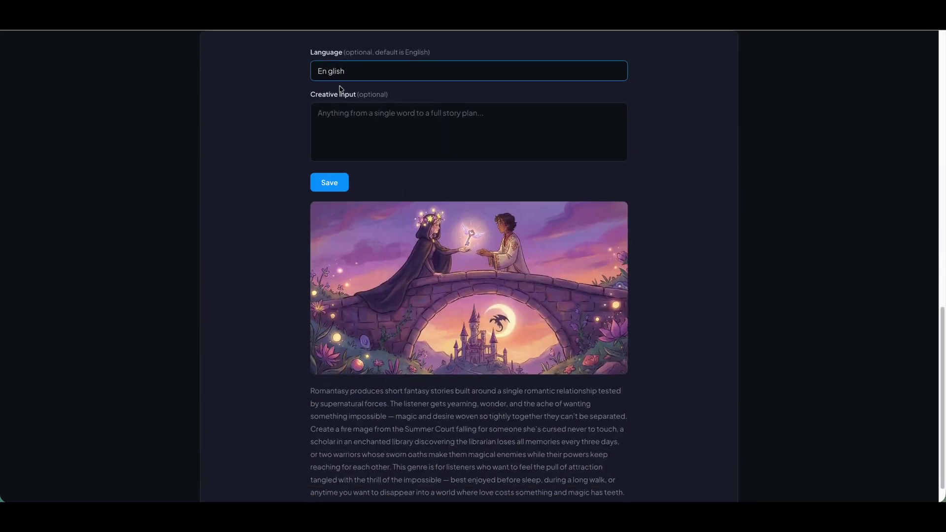
left_click_drag(359, 73, 327, 70)
type("glish")
left_click(622, 159)
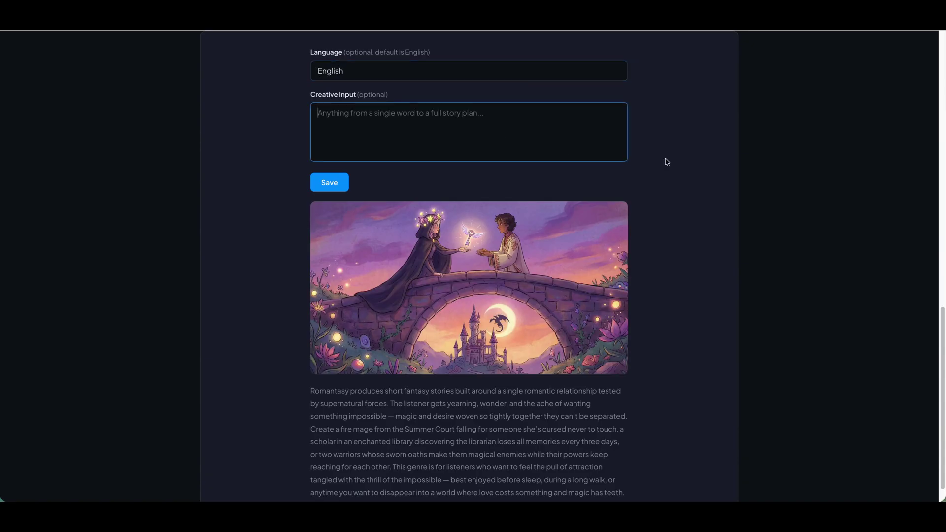
left_click(333, 189)
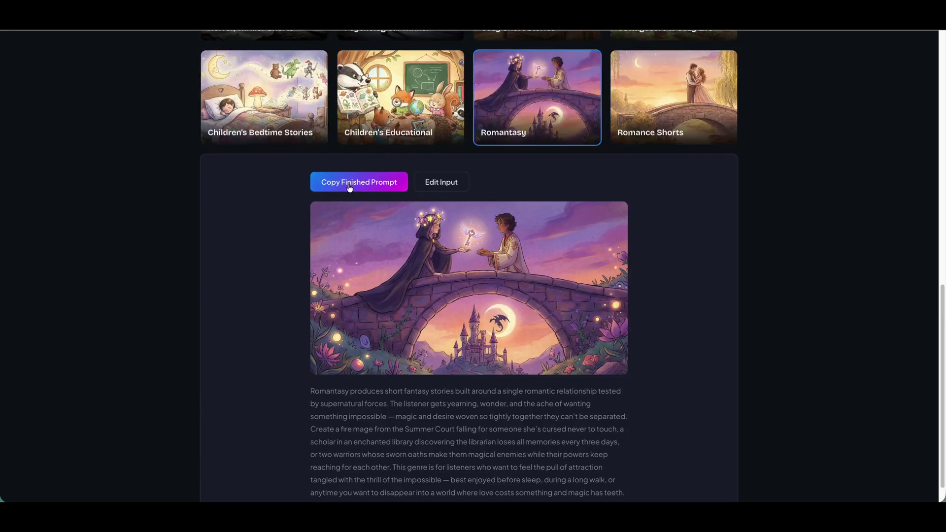
Copy the finished Romantasy prompt, paste it into a new ChatGPT chat and submit it.
left_click(349, 183)
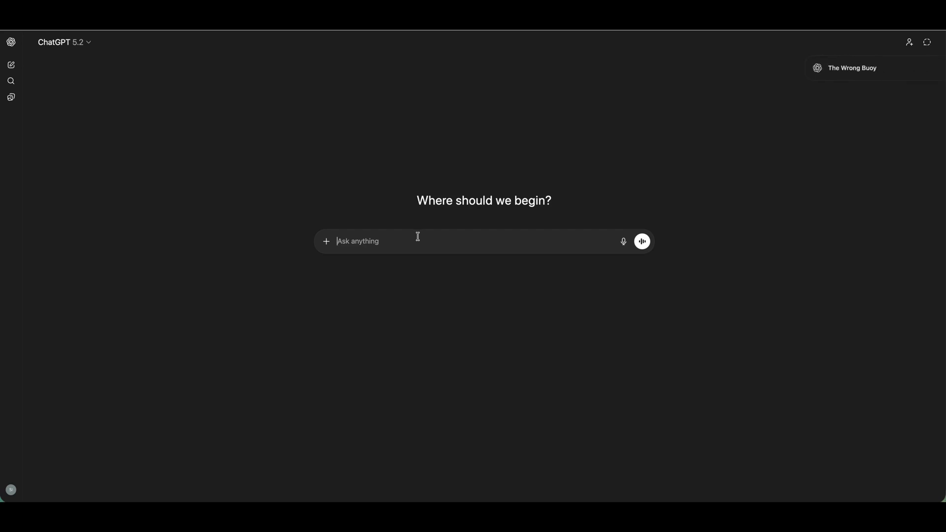
key("super+v")
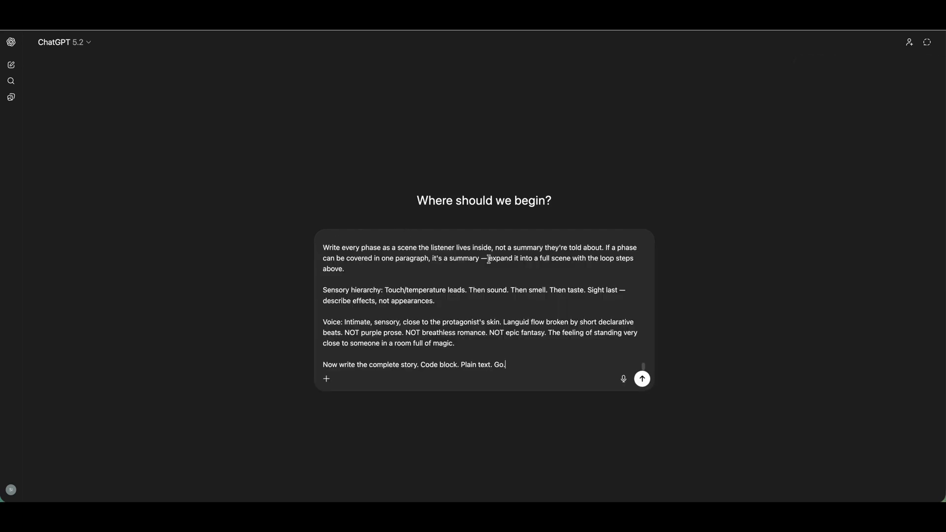
key("Return")
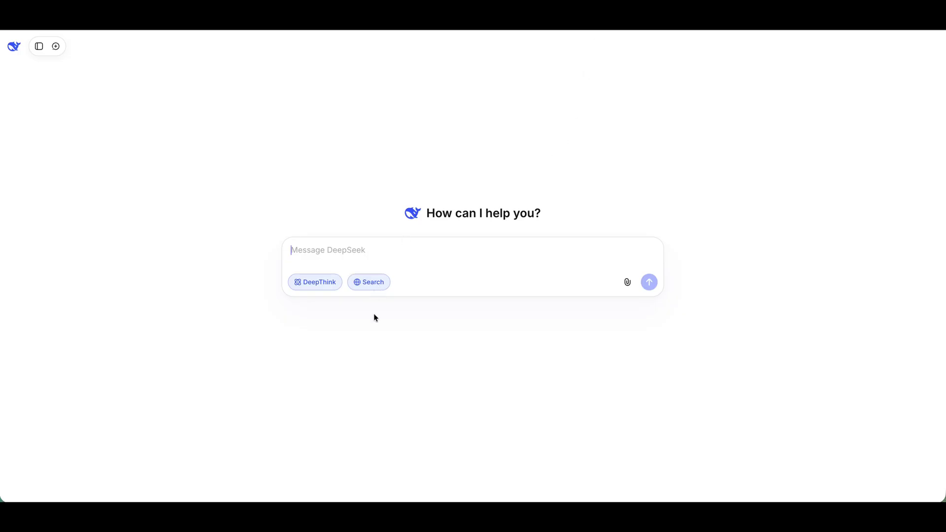
Turn off both the Search and DeepThink options for a new chat in DeepSeek.
left_click(375, 288)
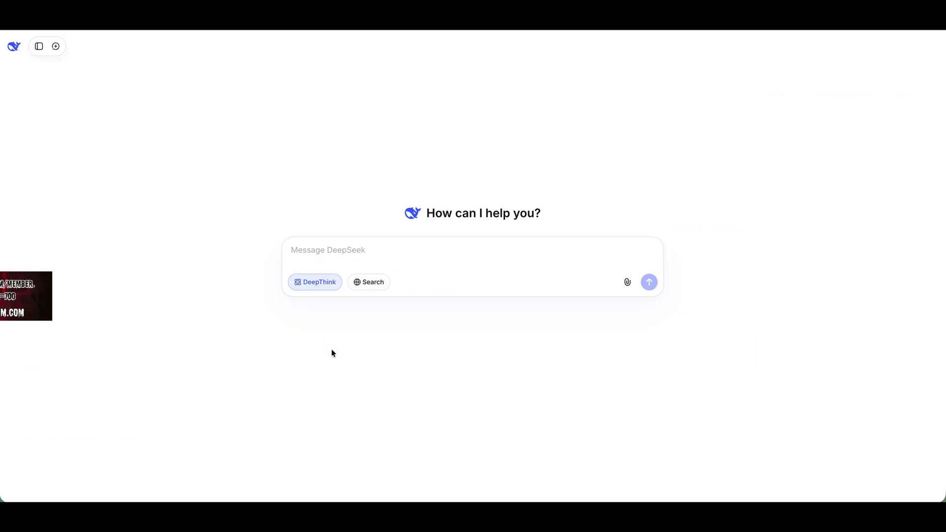
left_click(324, 288)
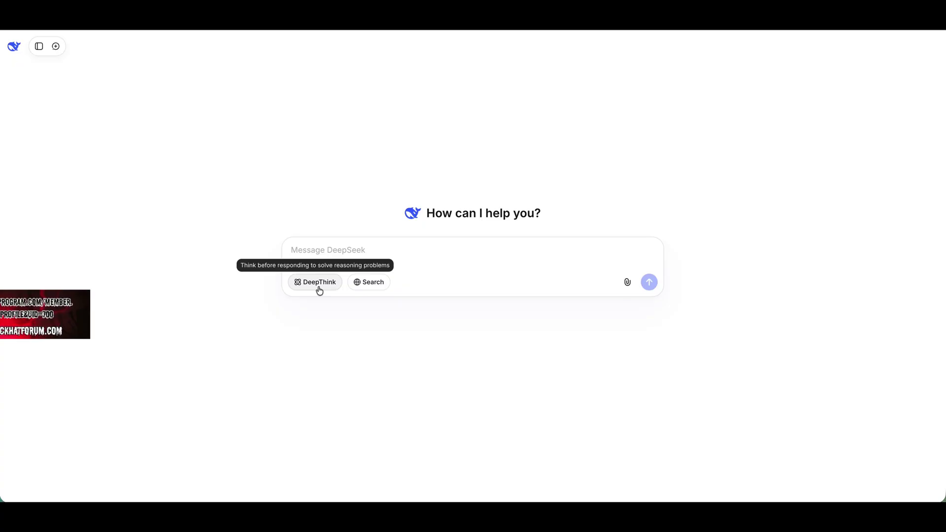
Turn on DeepThink for the new DeepSeek chat and submit the copied Romantasy prompt.
left_click(319, 289)
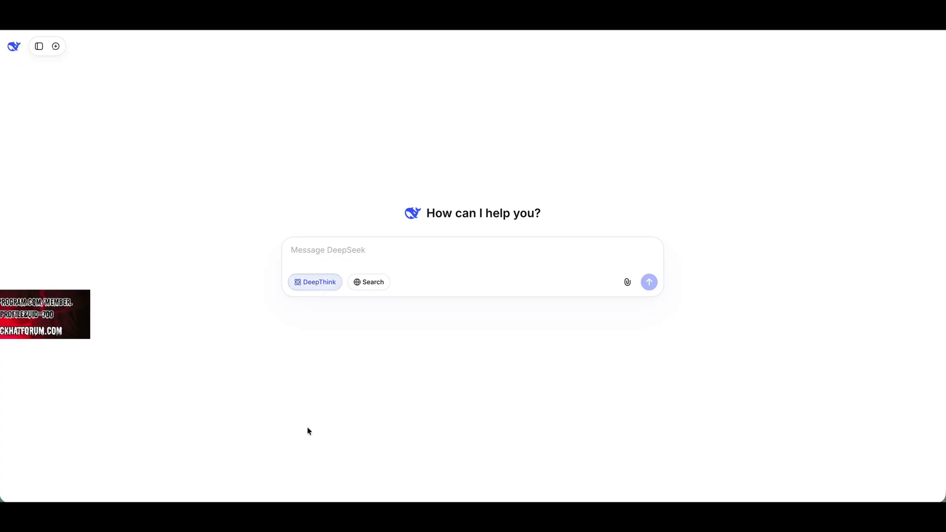
left_click(343, 251)
key("ctrl+v")
key("Return")
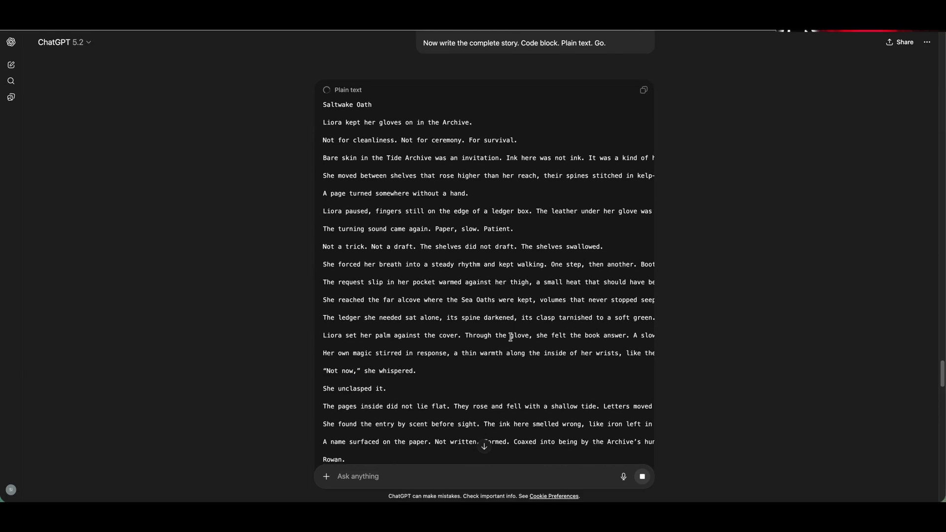
Read through the Romantasy stories generated in ChatGPT and DeepSeek, comparing their text from beginning to end.
scroll(510, 337, "down", 10)
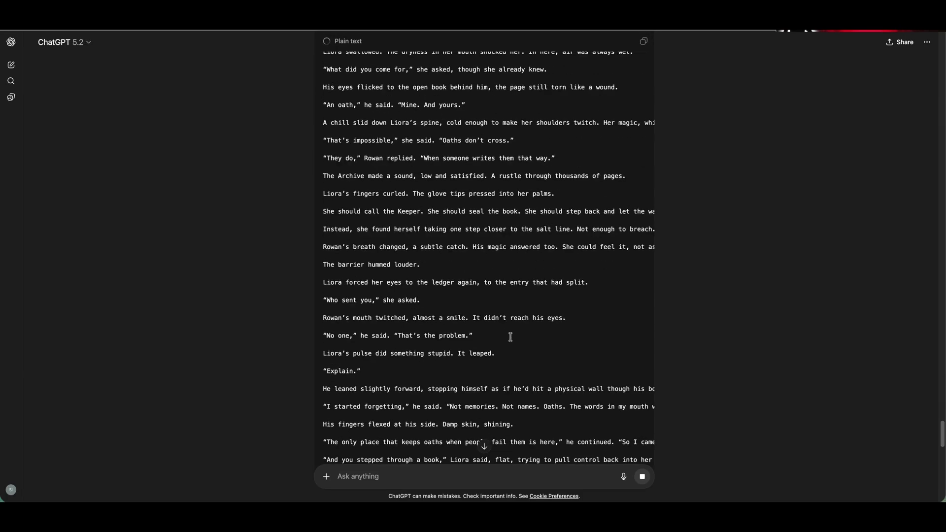
scroll(557, 282, "down", 6)
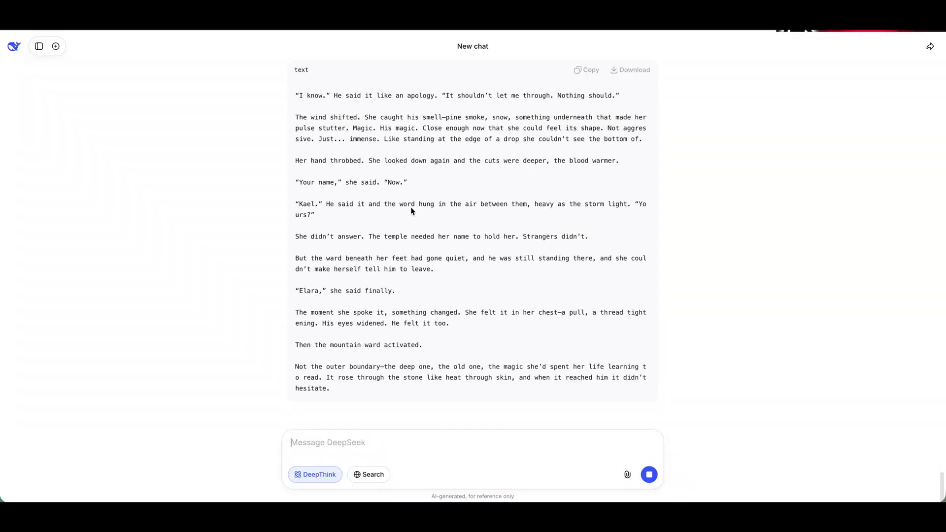
scroll(411, 206, "up", 15)
scroll(405, 210, "down", 4)
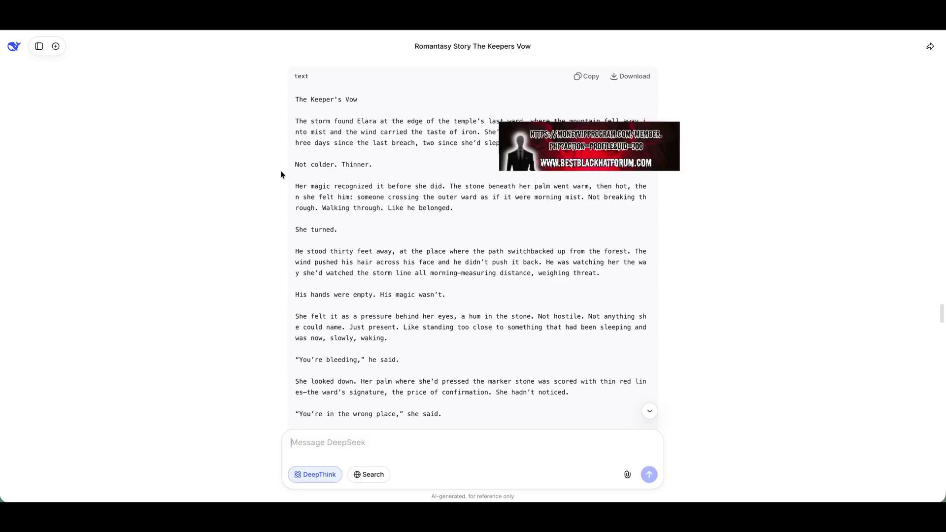
scroll(387, 278, "down", 10)
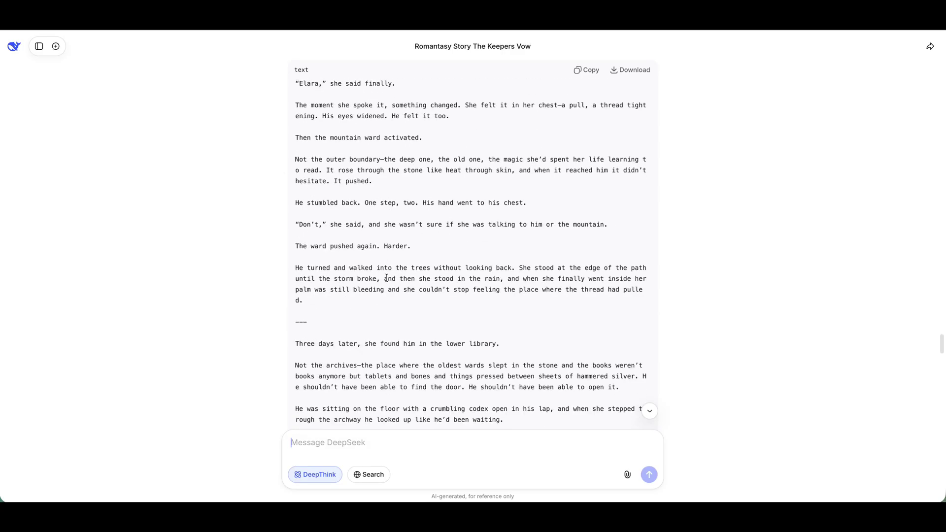
scroll(387, 277, "down", 20)
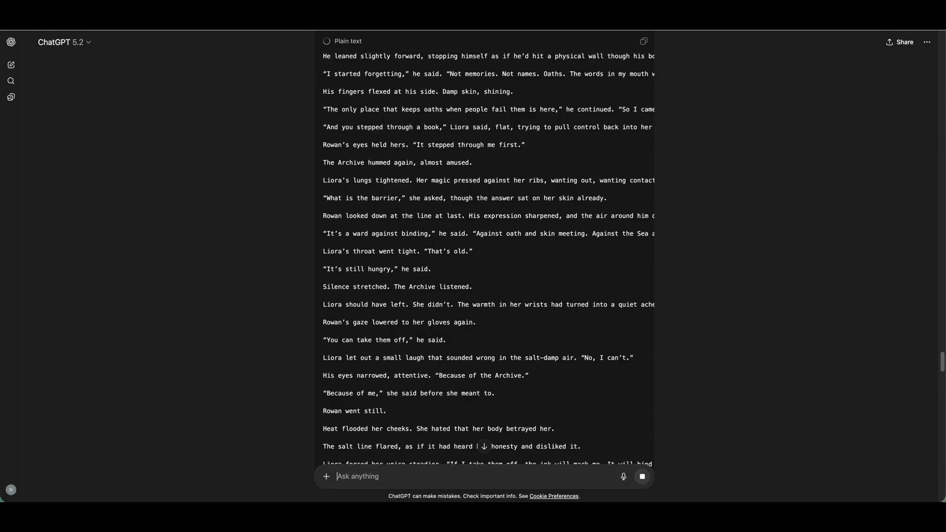
scroll(454, 289, "down", 15)
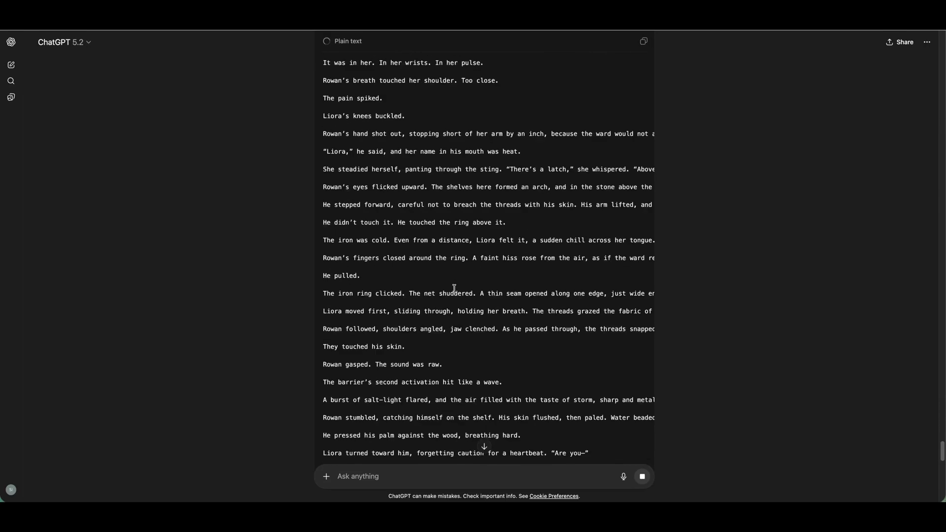
scroll(454, 288, "down", 15)
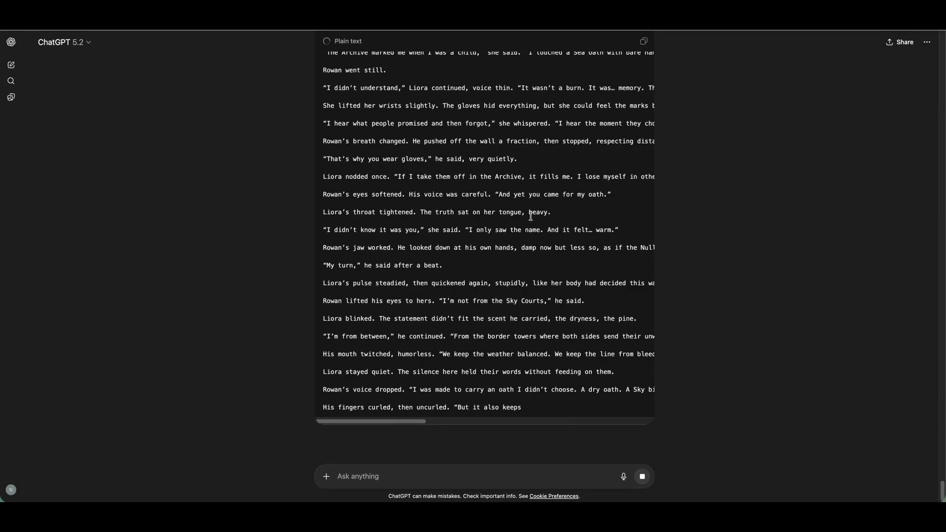
scroll(483, 278, "down", 1)
scroll(485, 279, "up", 20)
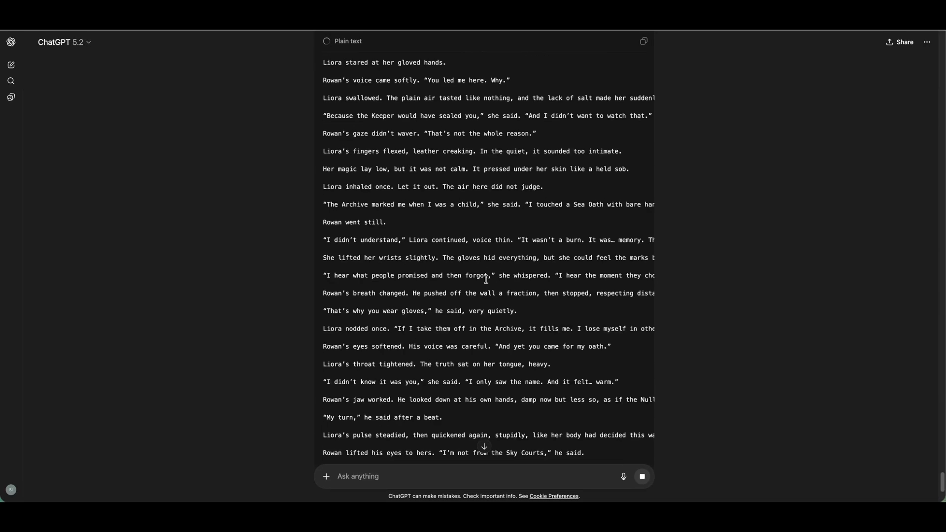
scroll(485, 278, "up", 15)
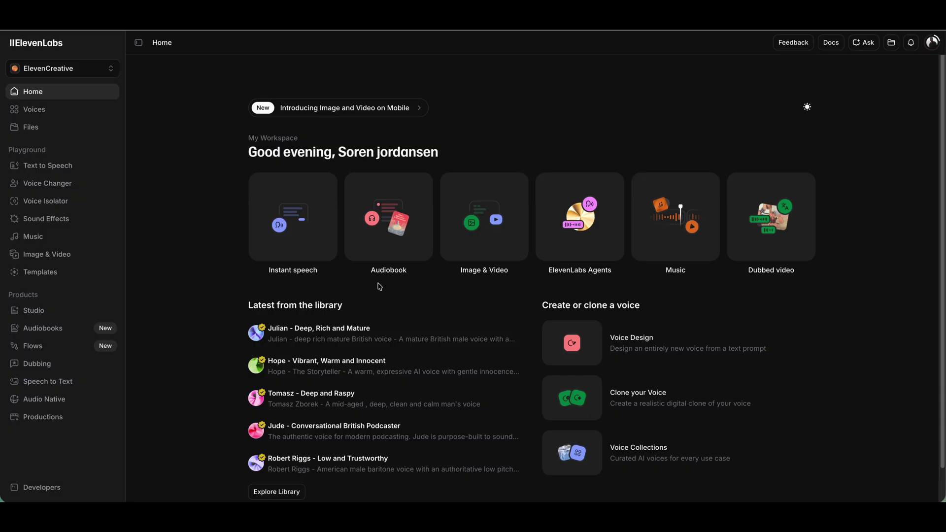
Switch to ElevenLabs and start a new author profile for audiobooks with the author's pen name filled in.
left_click(49, 329)
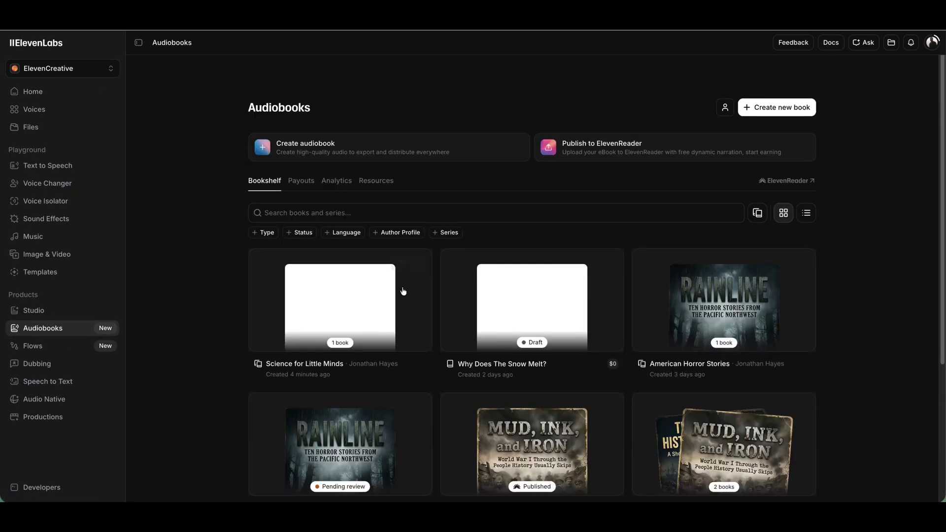
left_click(725, 113)
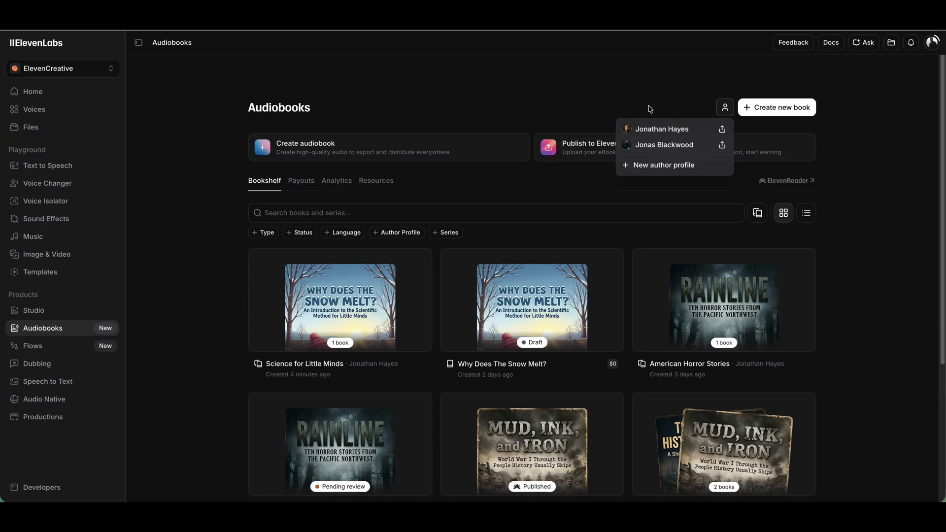
left_click(651, 170)
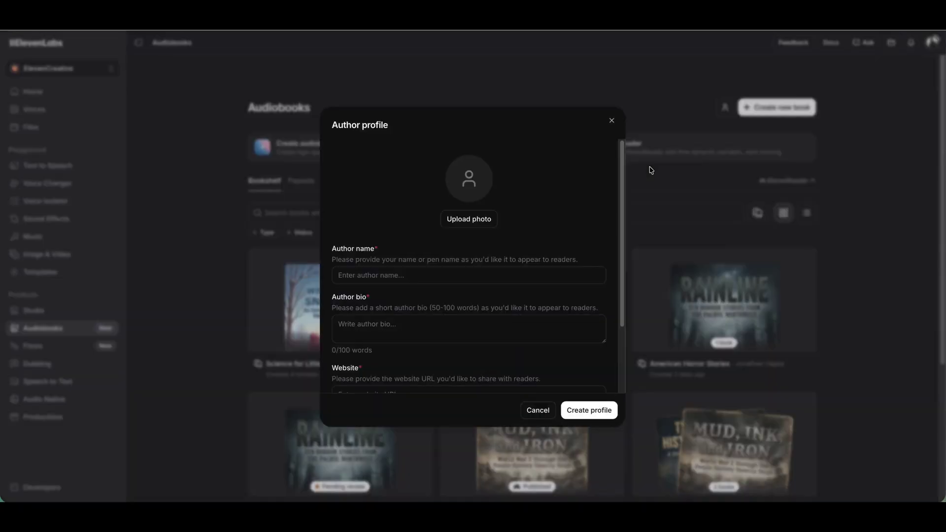
left_click(383, 277)
type("S")
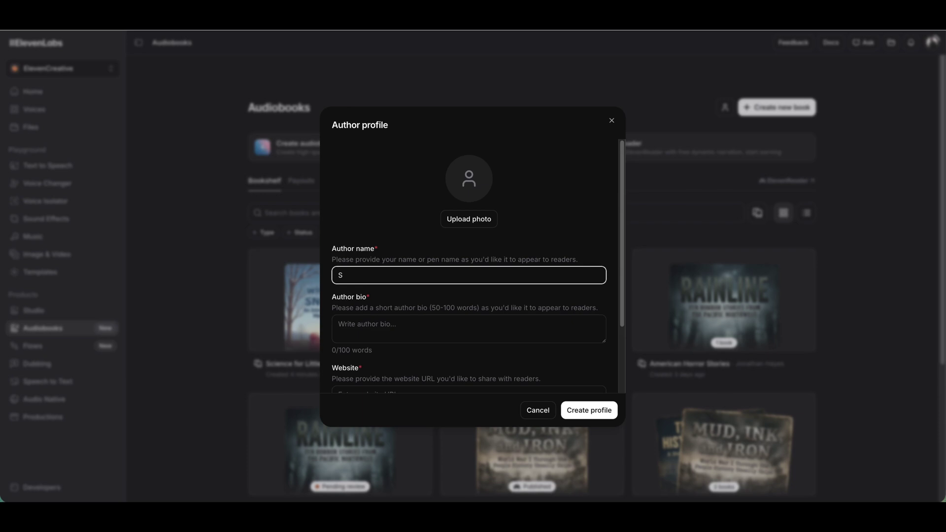
type("arah Miller")
Upload the author's portrait PNG from the Downloads folder as the profile photo.
left_click(469, 219)
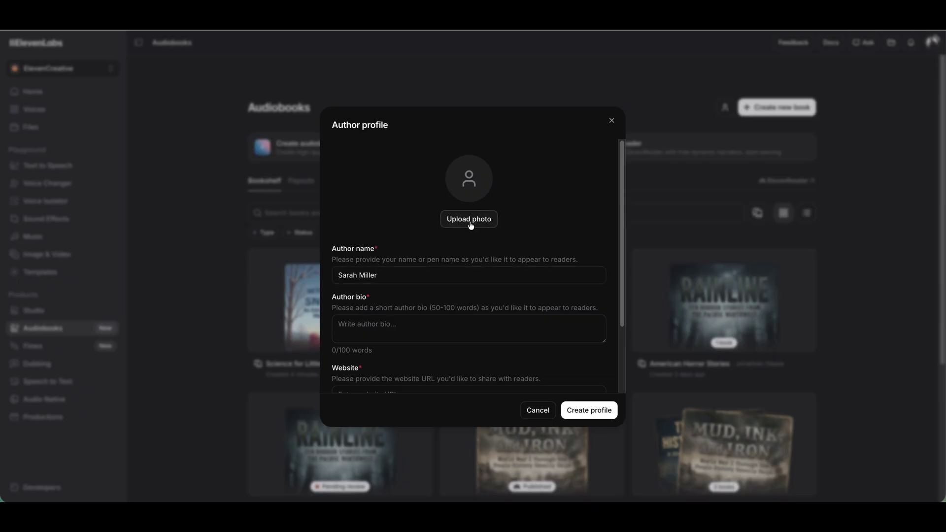
left_click(401, 249)
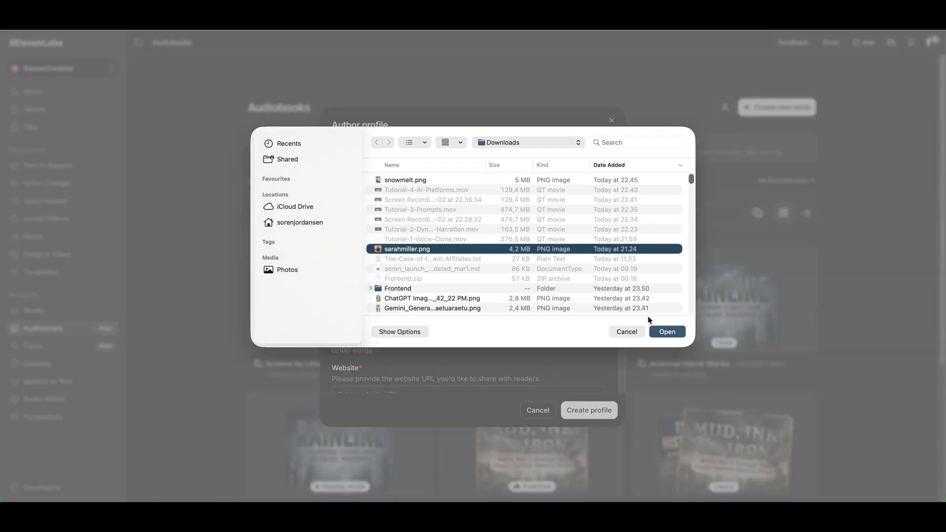
left_click(663, 331)
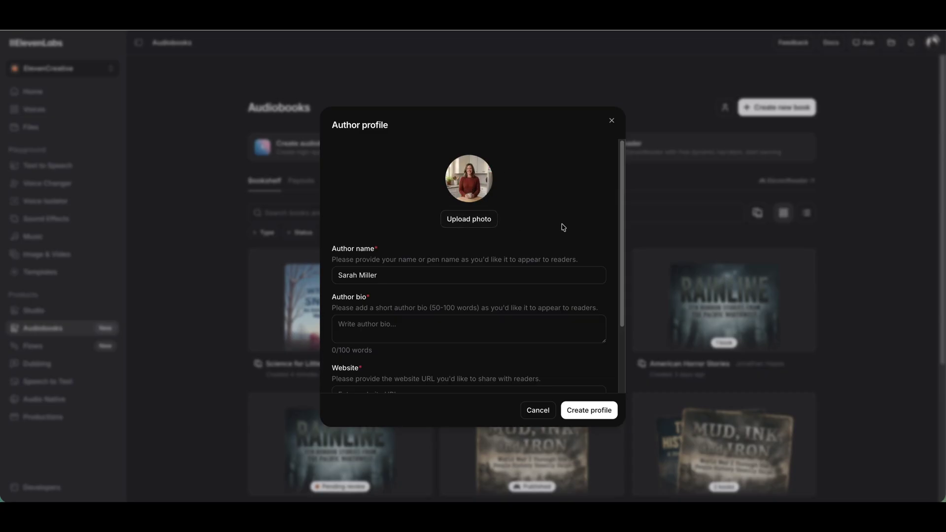
Paste the prepared children's author biography into the author bio and read it through.
scroll(558, 263, "down", 2)
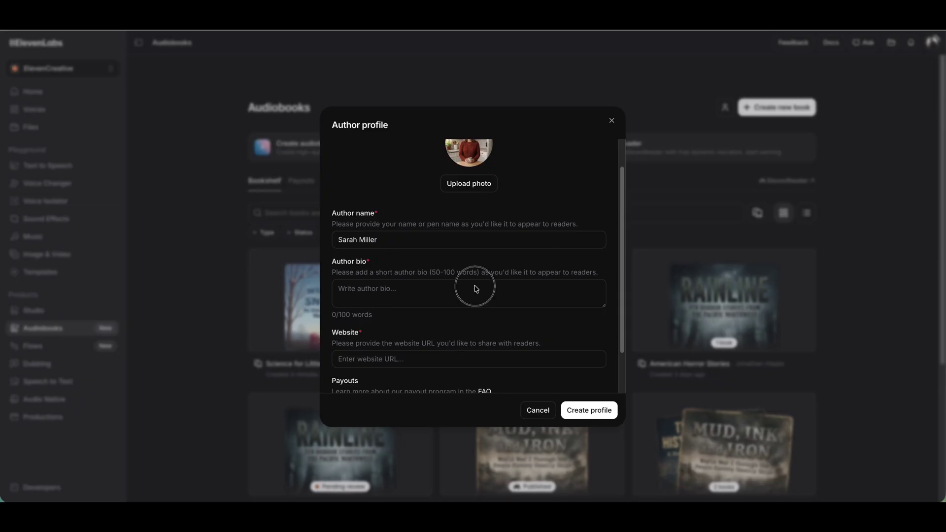
left_click(423, 298)
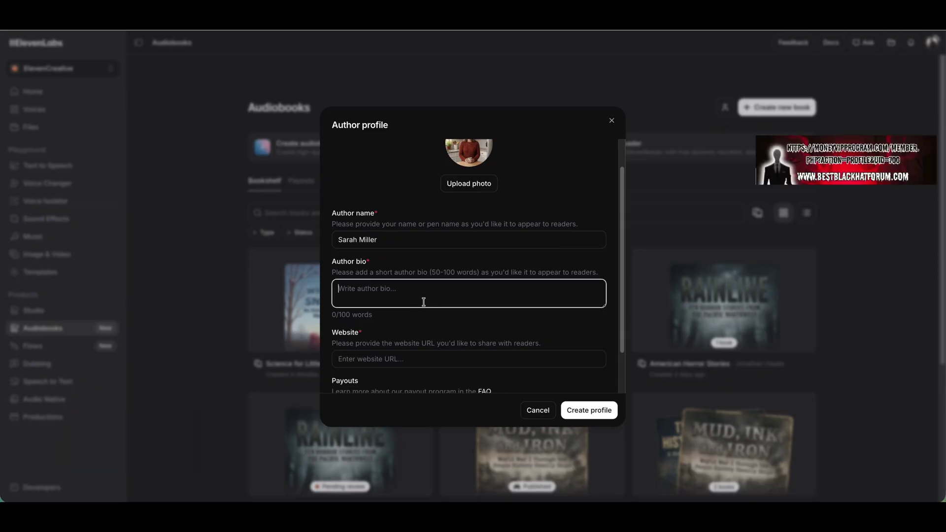
key("ctrl+v")
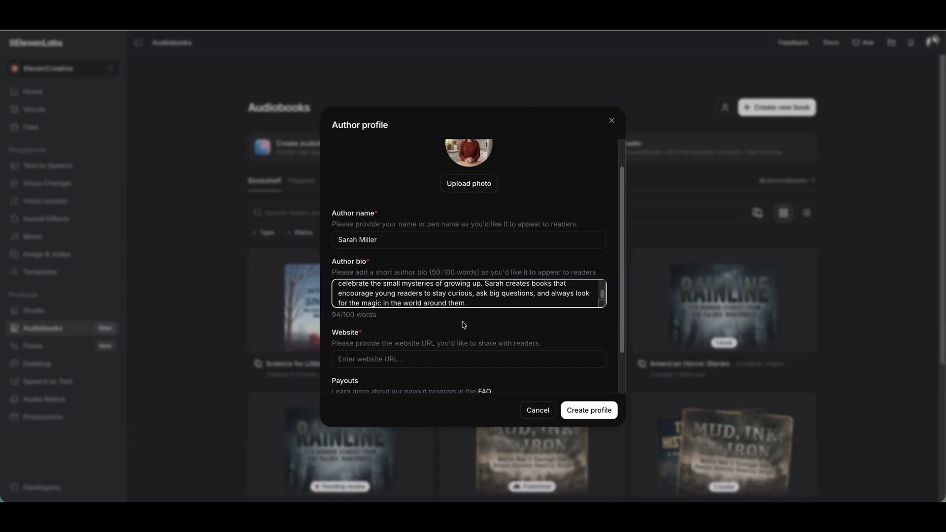
scroll(463, 295, "up", 3)
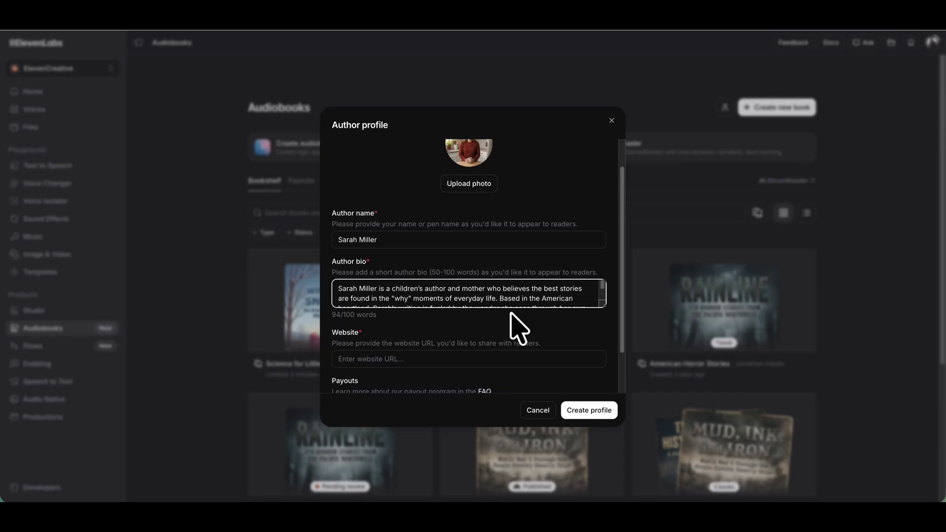
scroll(440, 297, "down", 5)
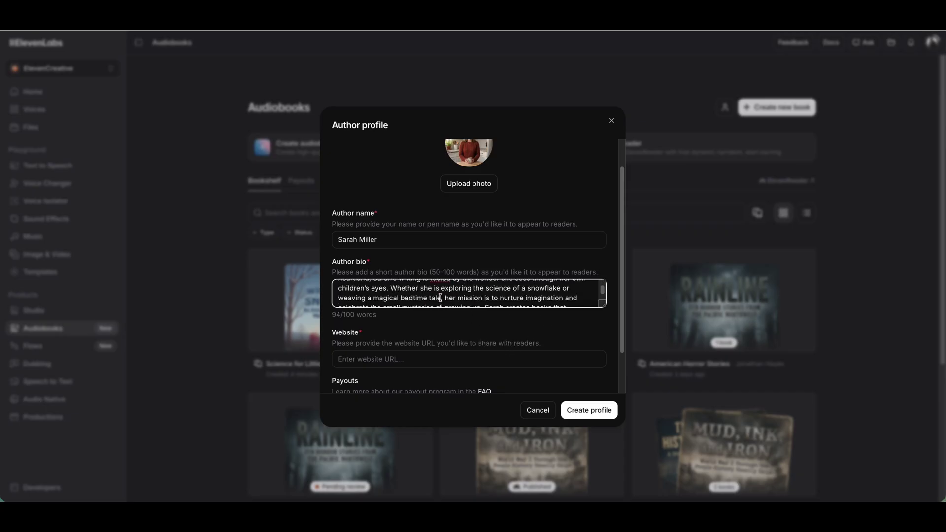
scroll(440, 297, "down", 1)
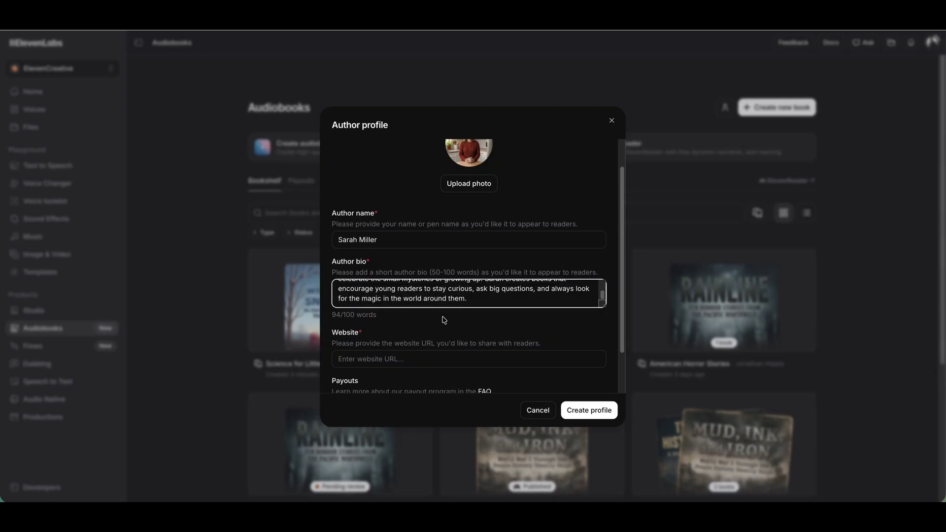
scroll(443, 318, "down", 3)
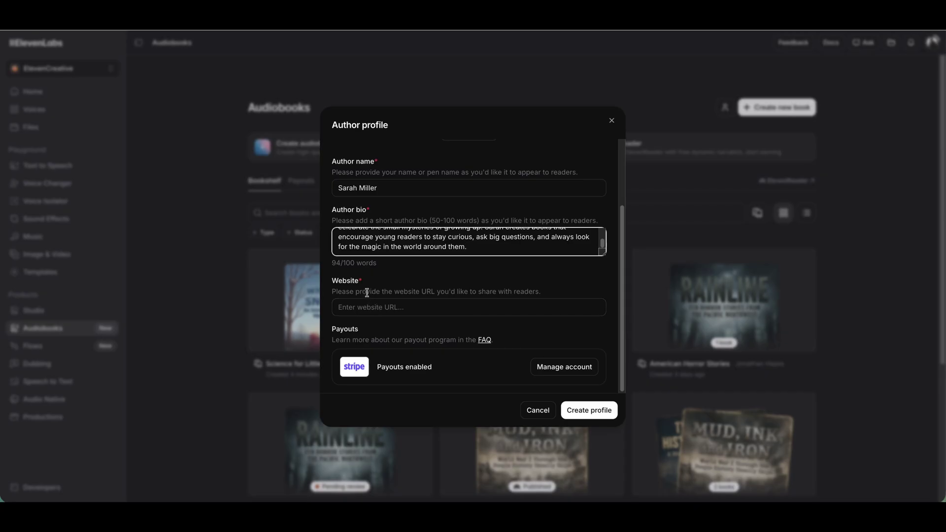
left_click(392, 308)
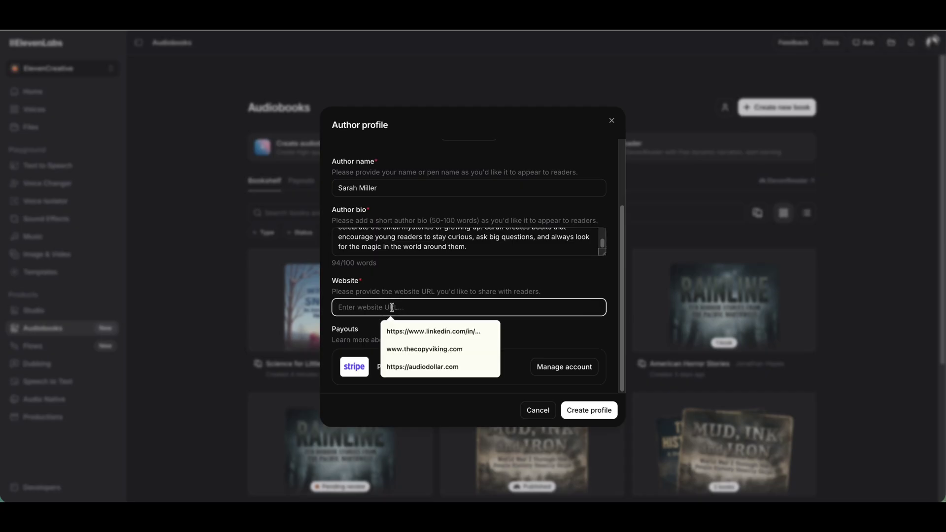
type("https://audiodollar.com")
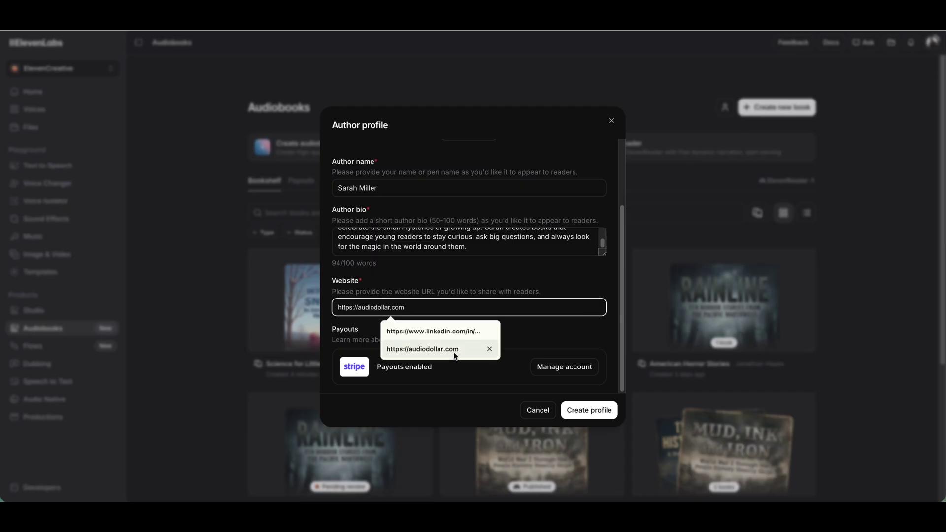
left_click(454, 354)
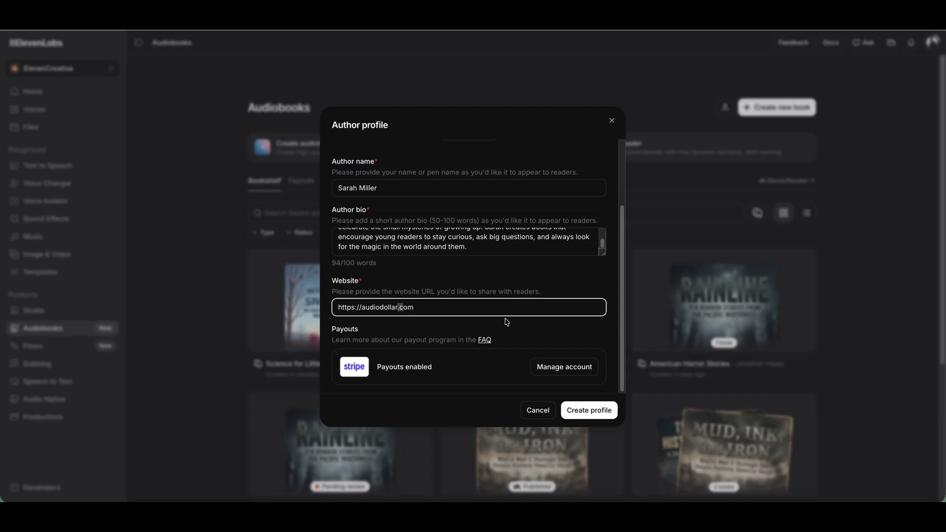
type("s")
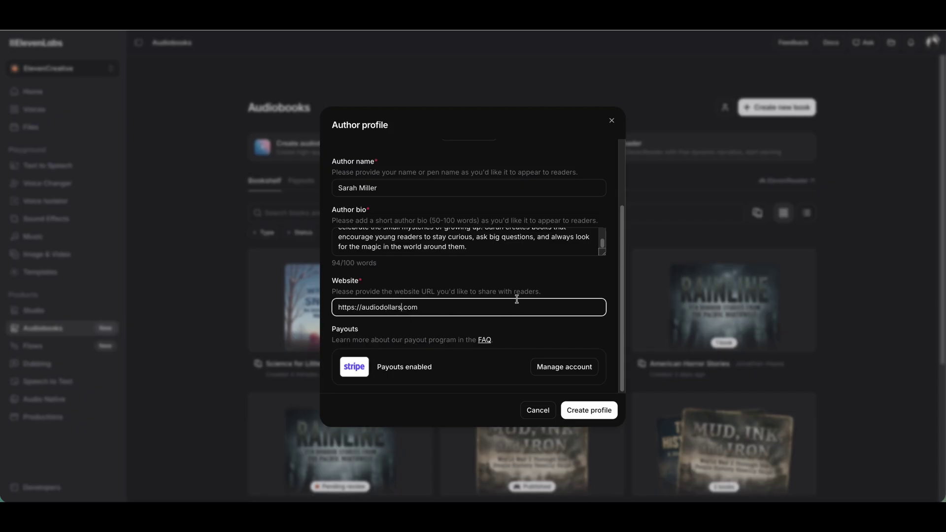
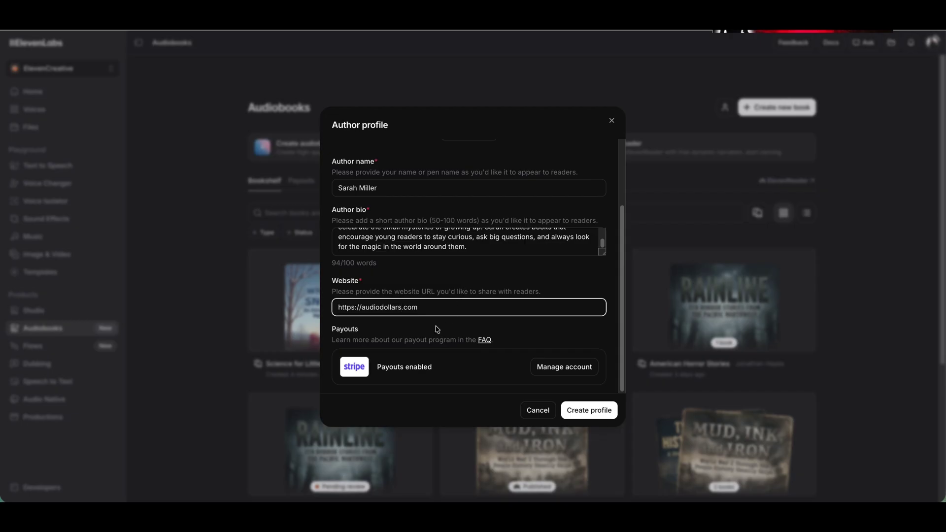
left_click(346, 298)
left_click(439, 308)
key("ctrl+a")
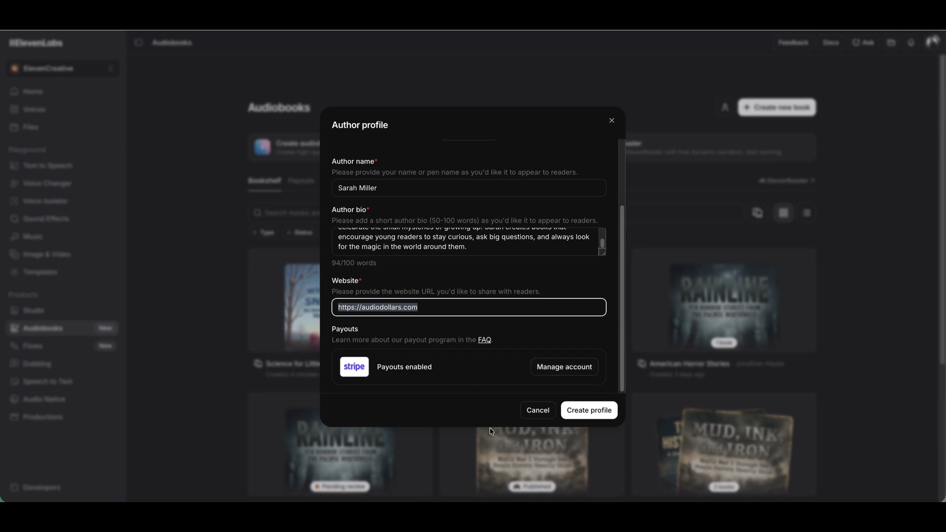
left_click(598, 410)
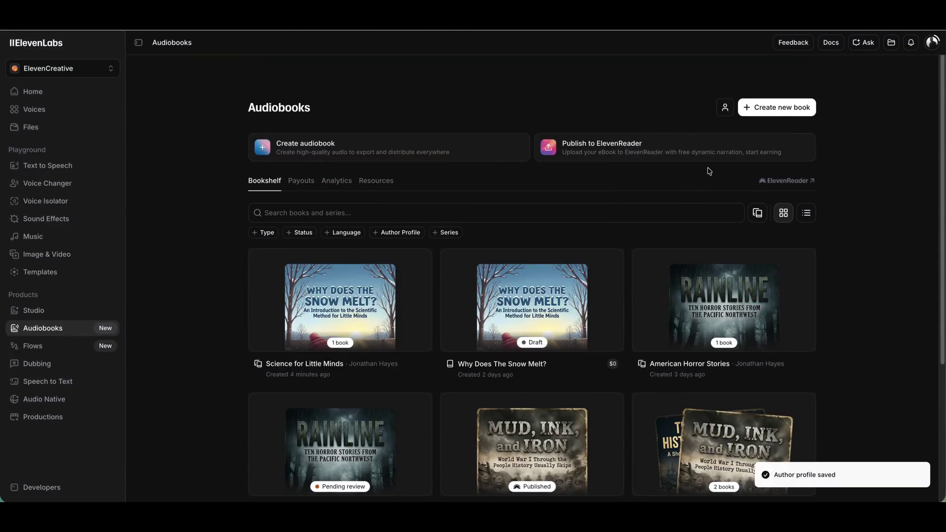
Check the list of author profiles and look over the books and series on the Audiobooks bookshelf.
left_click(724, 106)
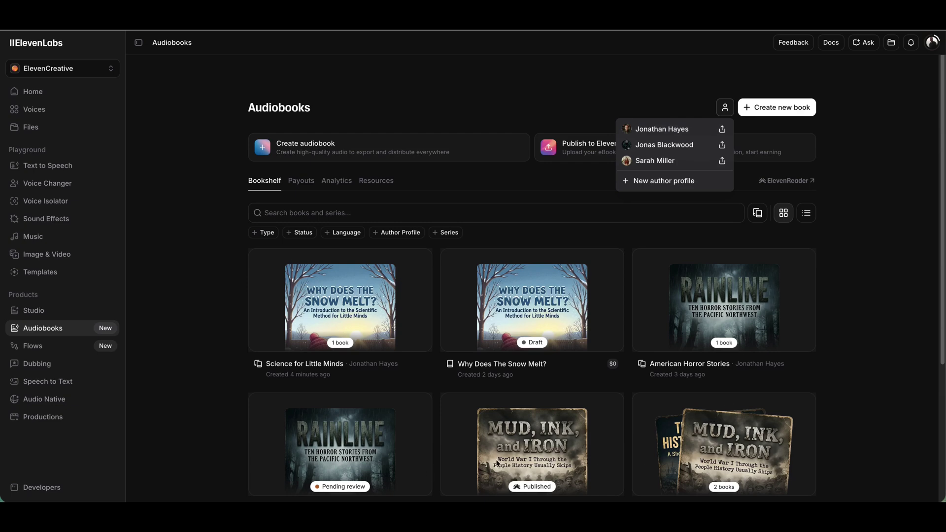
left_click(862, 388)
scroll(855, 393, "down", 4)
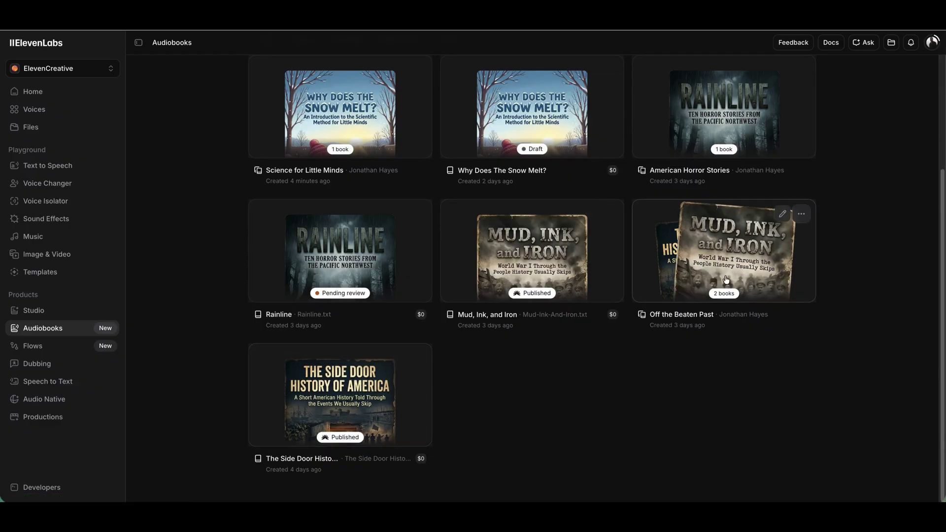
scroll(773, 400, "up", 2)
scroll(772, 401, "up", 3)
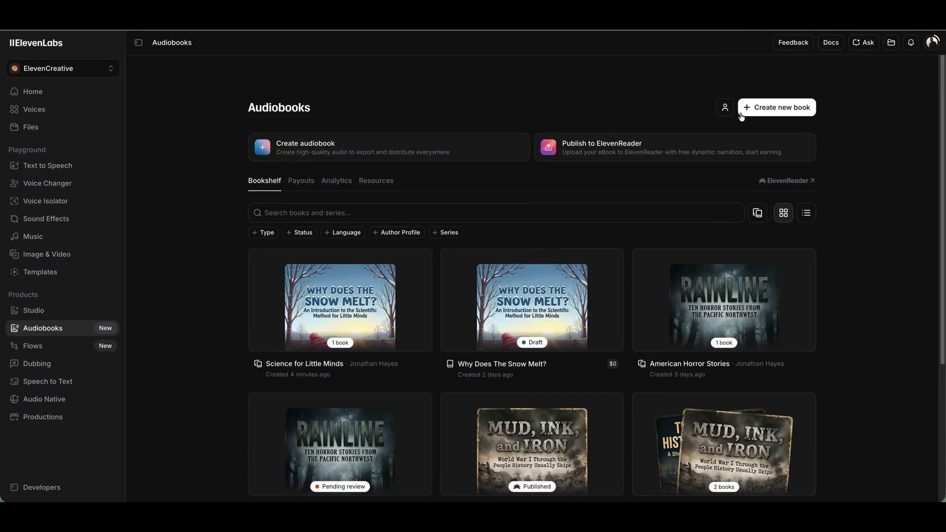
Check the author profiles, and look over the Romantasy prompt and the fiction genres on the Audio Dollars page.
left_click(726, 108)
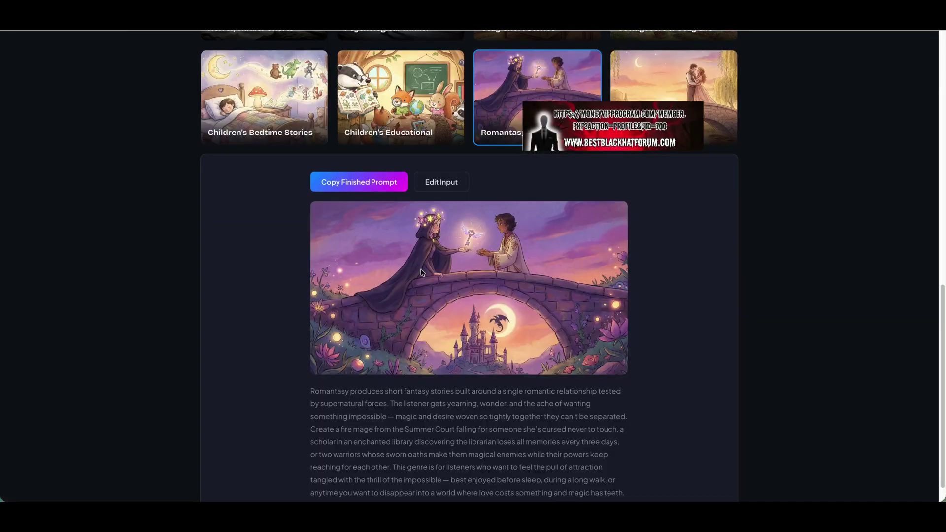
scroll(265, 163, "up", 1)
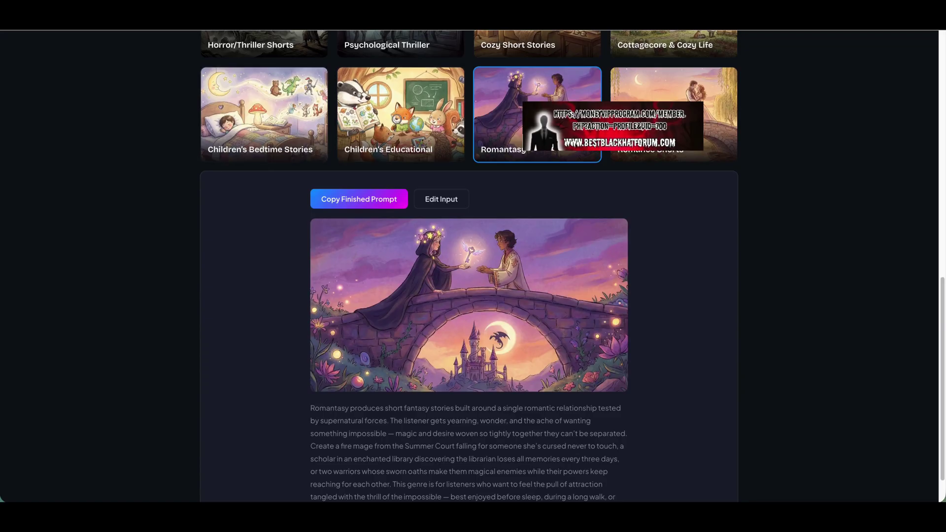
scroll(428, 99, "up", 3)
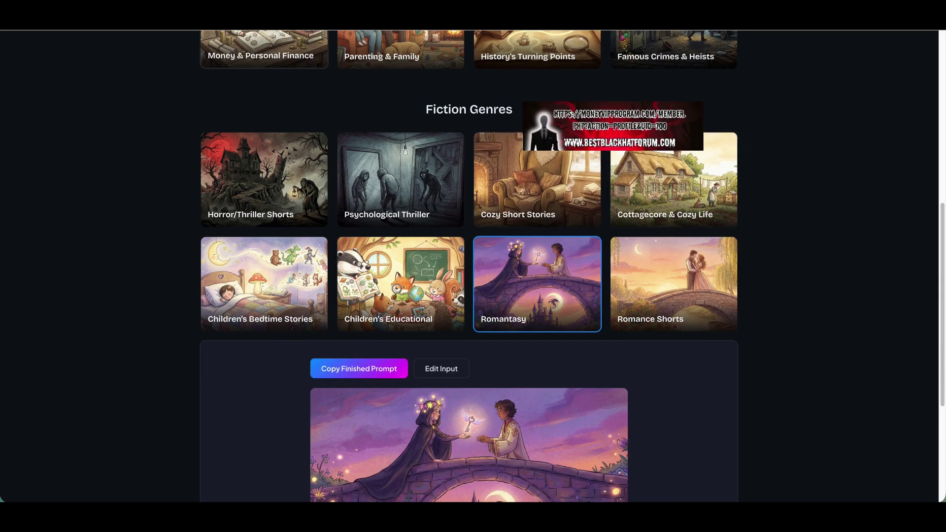
scroll(512, 167, "up", 3)
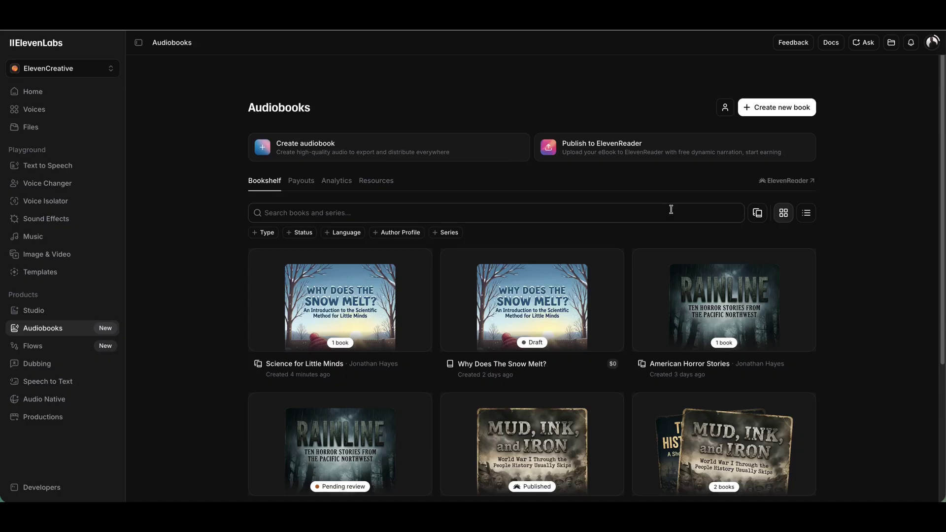
Review the available author profiles in ElevenLabs and browse all series and books on the Audiobooks bookshelf.
scroll(671, 209, "down", 1)
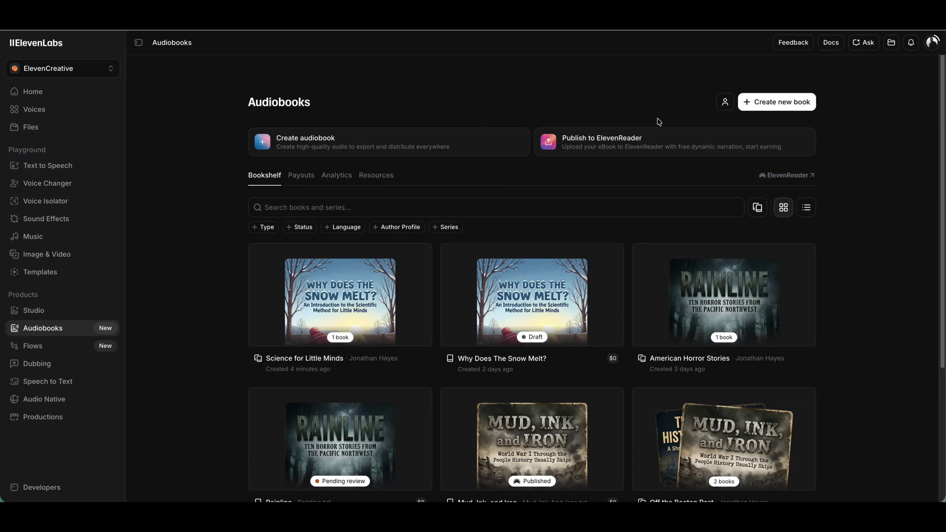
left_click(720, 108)
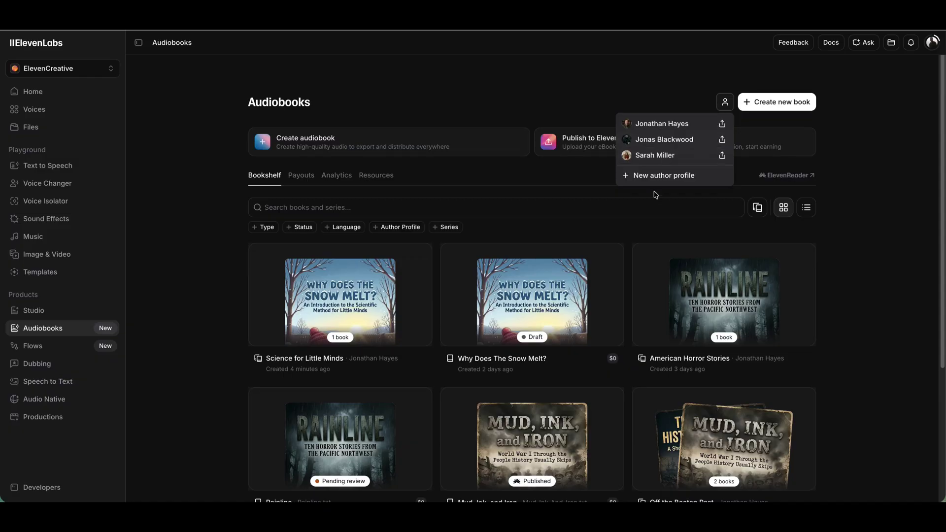
left_click(551, 197)
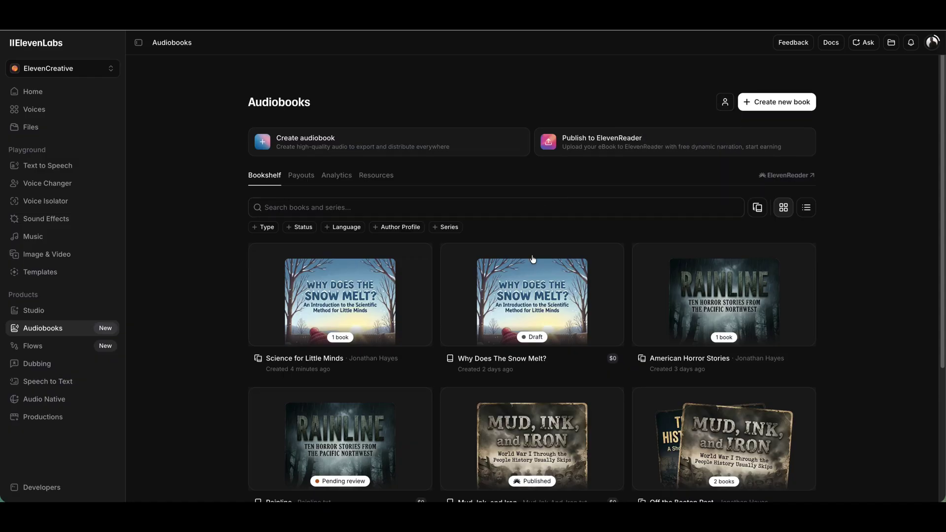
scroll(530, 300, "down", 4)
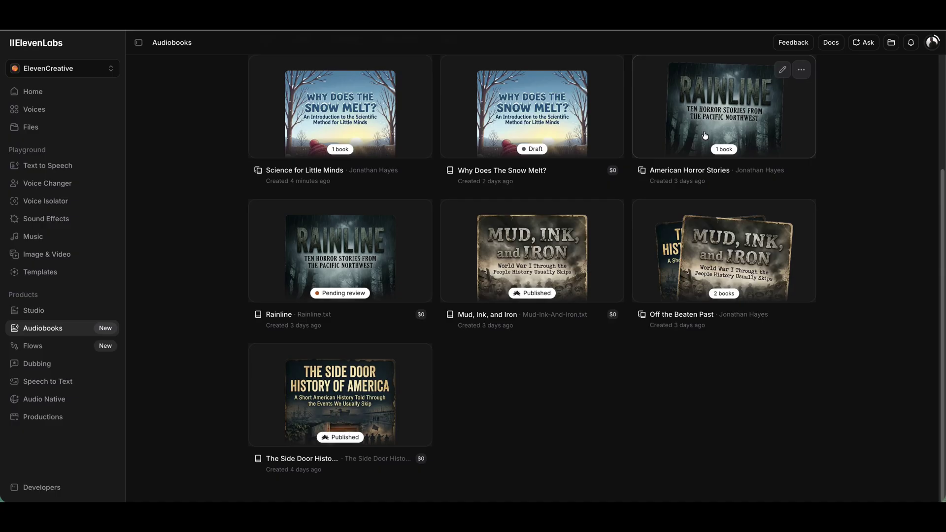
scroll(510, 392, "up", 3)
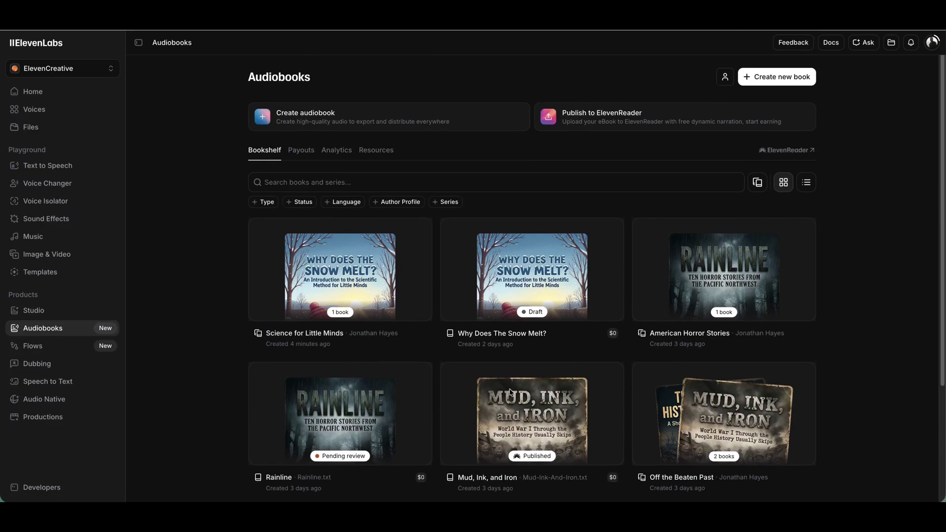
scroll(510, 391, "down", 1)
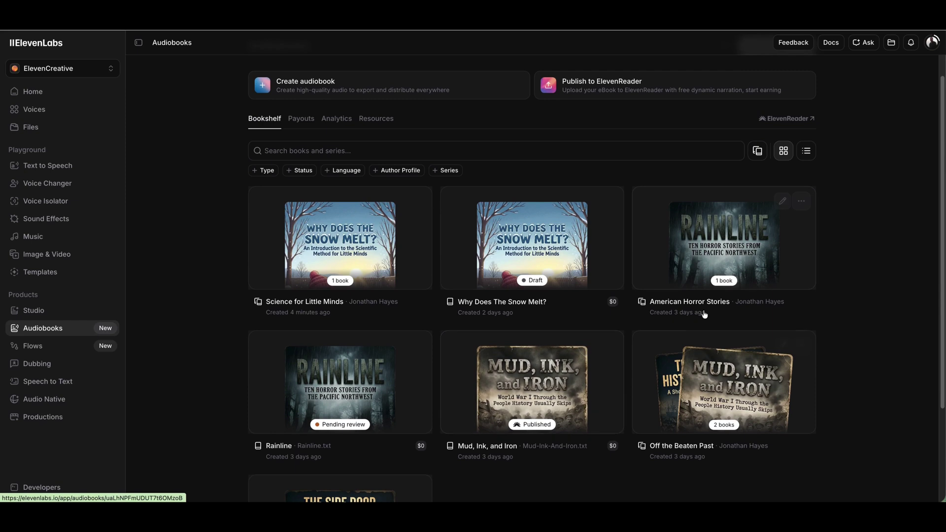
scroll(670, 264, "up", 2)
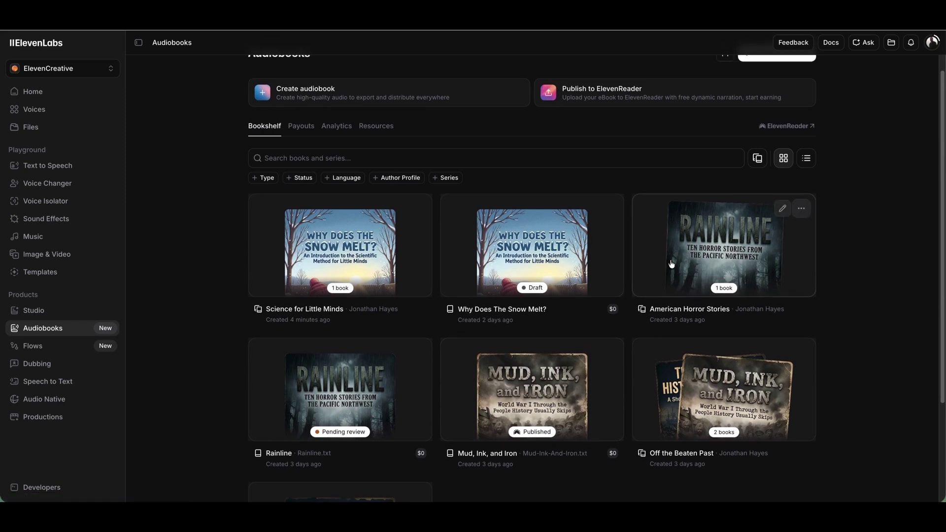
scroll(671, 264, "up", 1)
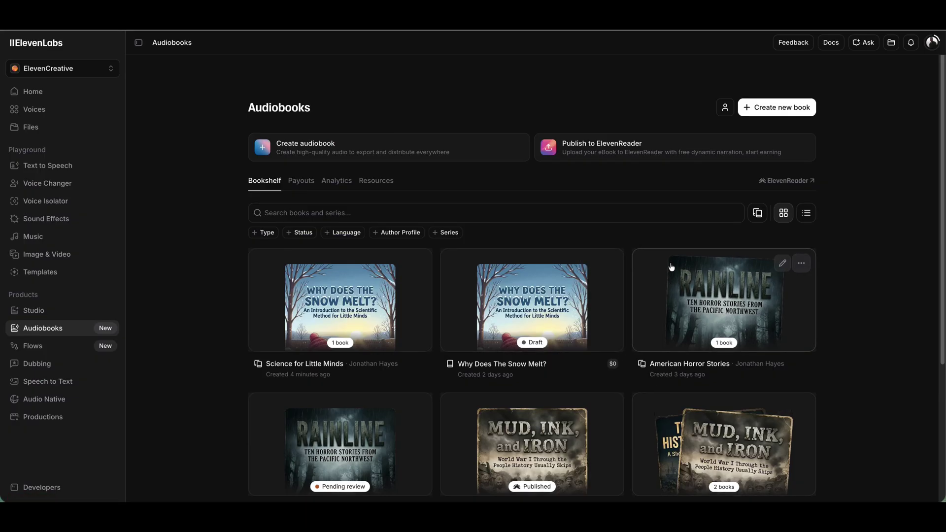
left_click(725, 107)
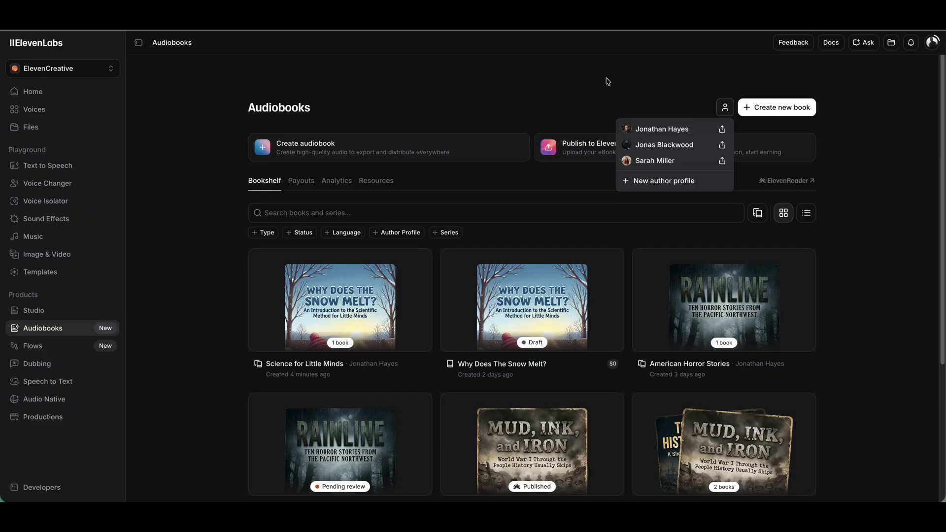
left_click(608, 72)
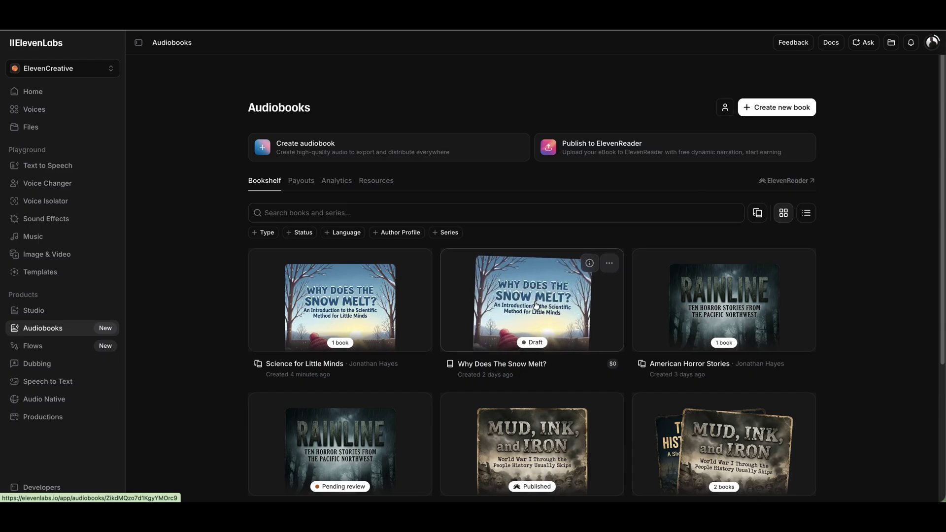
Open the draft book "Why Does The Snow Melt?" in the editor and select the "Snow is disappearing" paragraph.
left_click(523, 364)
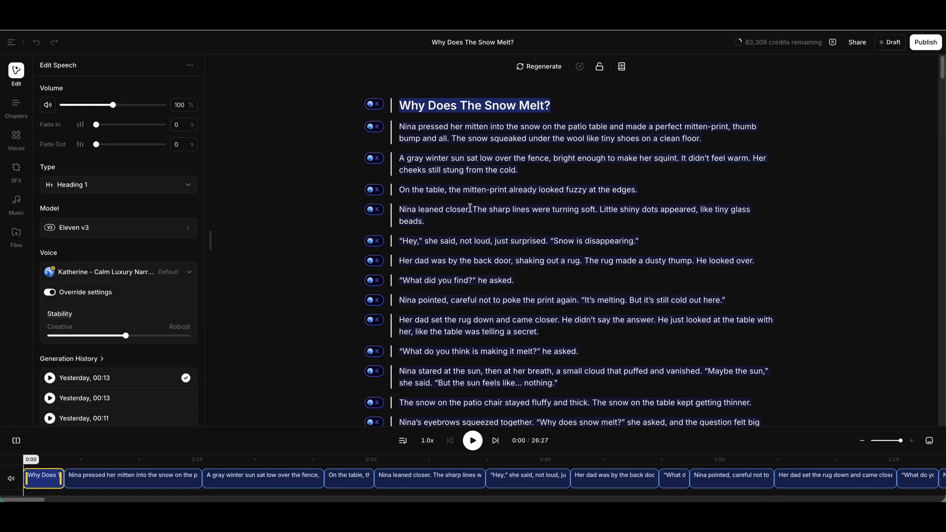
left_click(590, 243)
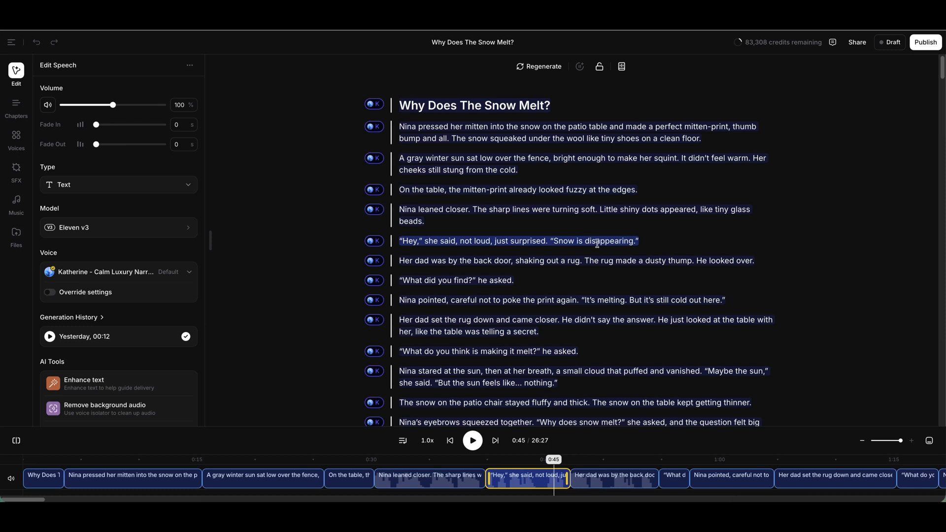
Delete the entire story text, undo the deletion, and return to the beginning of the manuscript.
key("ctrl+a")
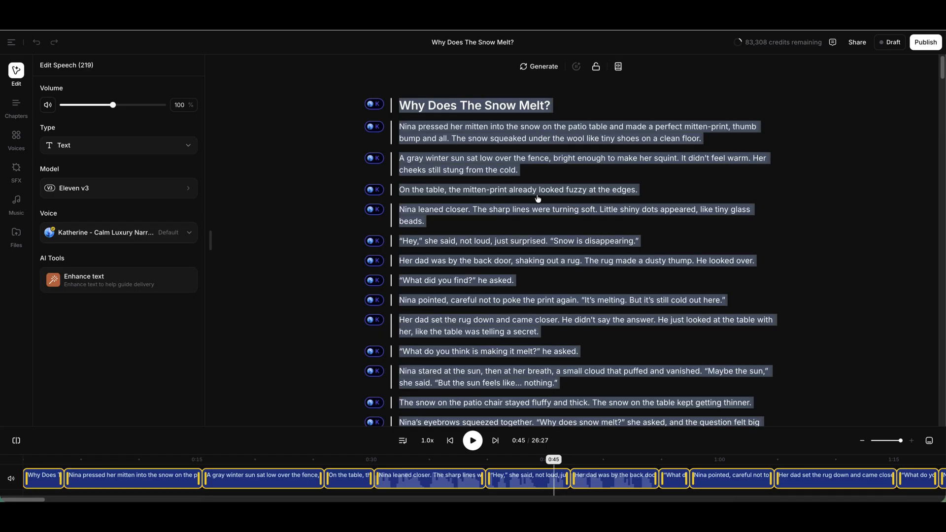
key("BackSpace")
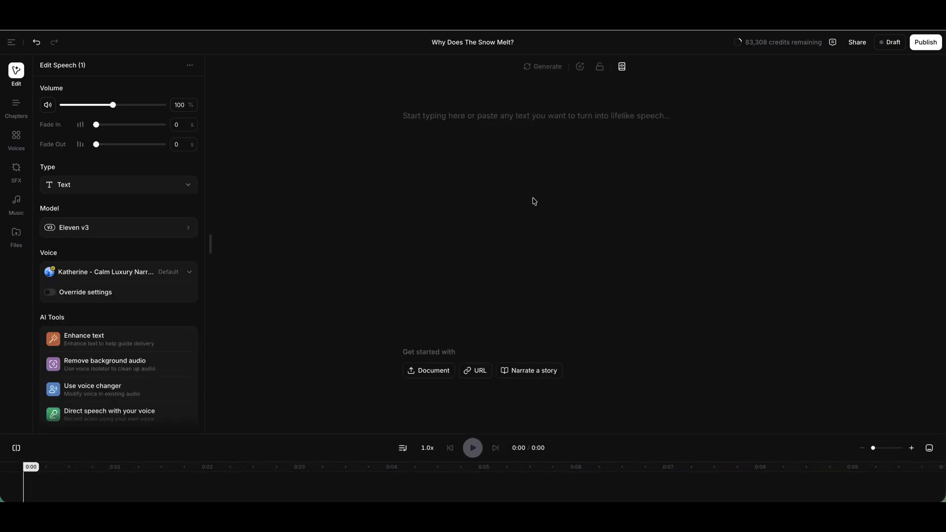
key("ctrl+z")
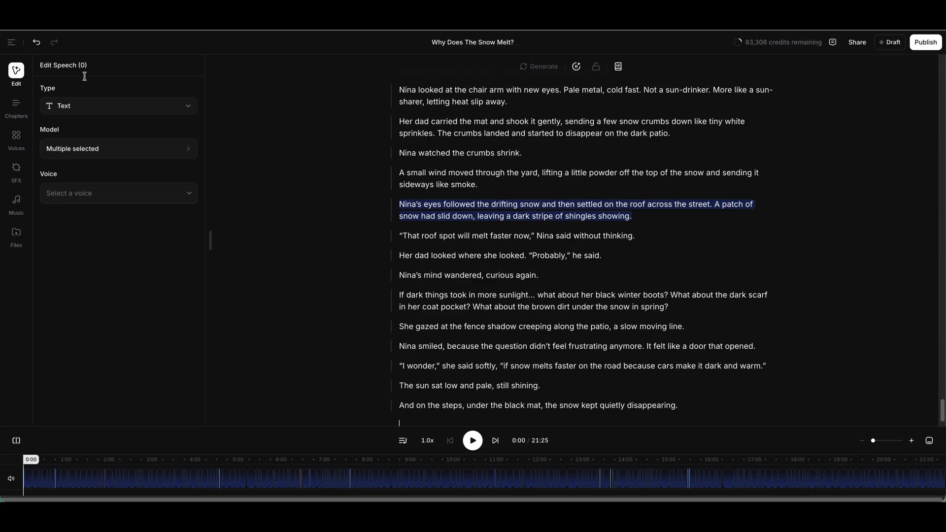
scroll(554, 379, "up", 10)
scroll(554, 379, "up", 20)
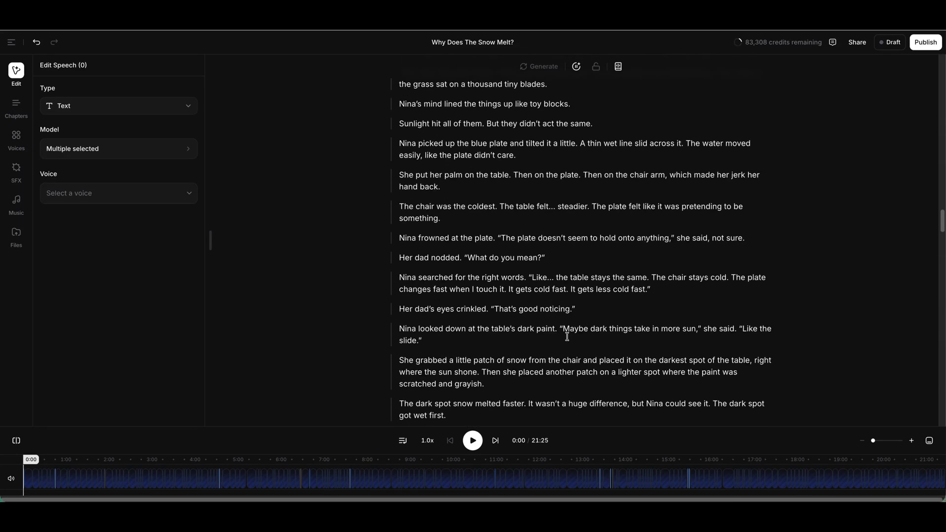
scroll(567, 336, "up", 10)
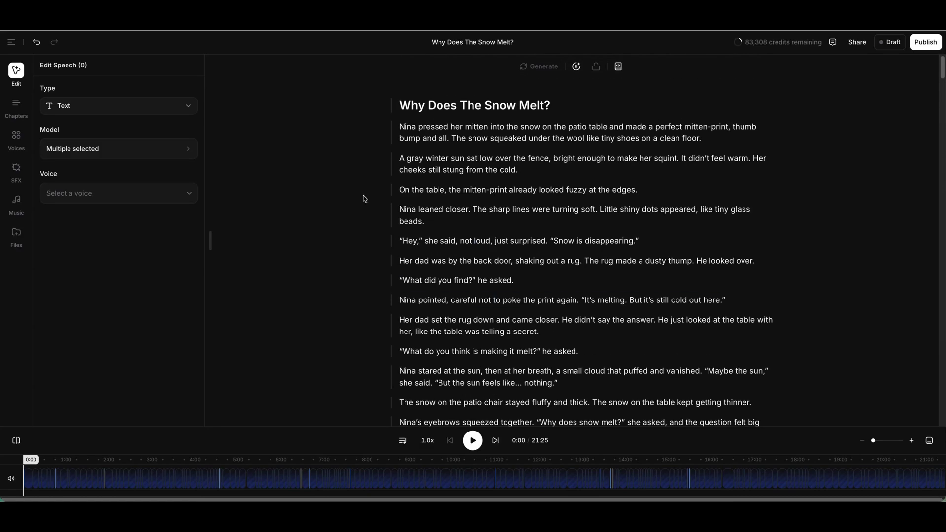
Check the chapter list and set the title line "Why Does The Snow Melt?" to the Heading 1 type.
left_click(16, 105)
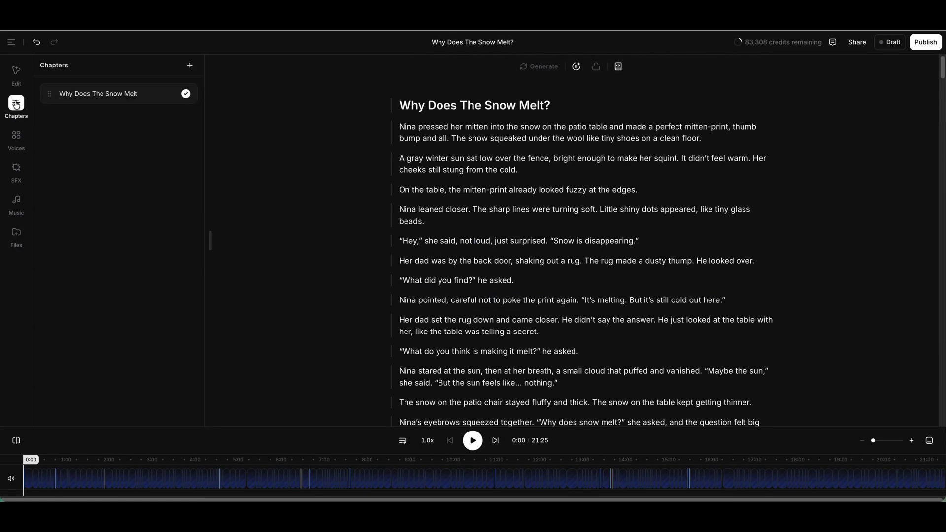
left_click(13, 70)
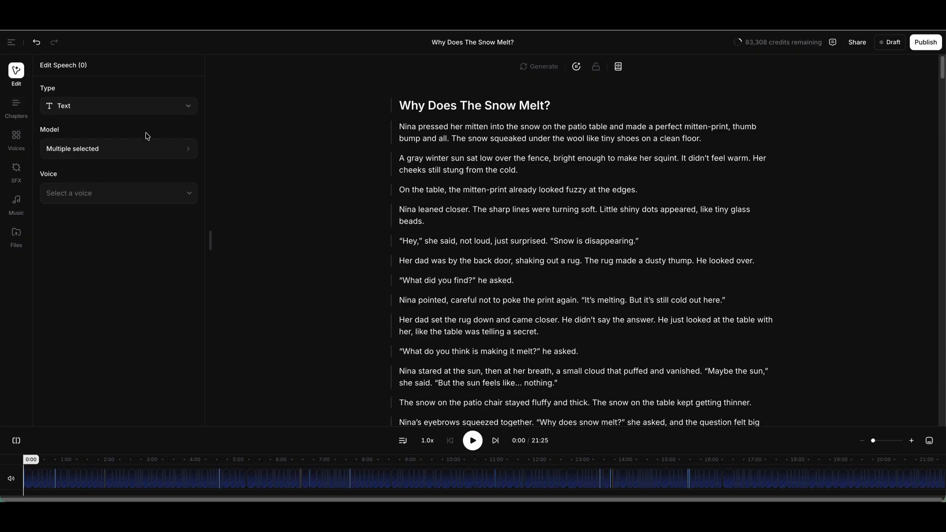
triple_click(505, 108)
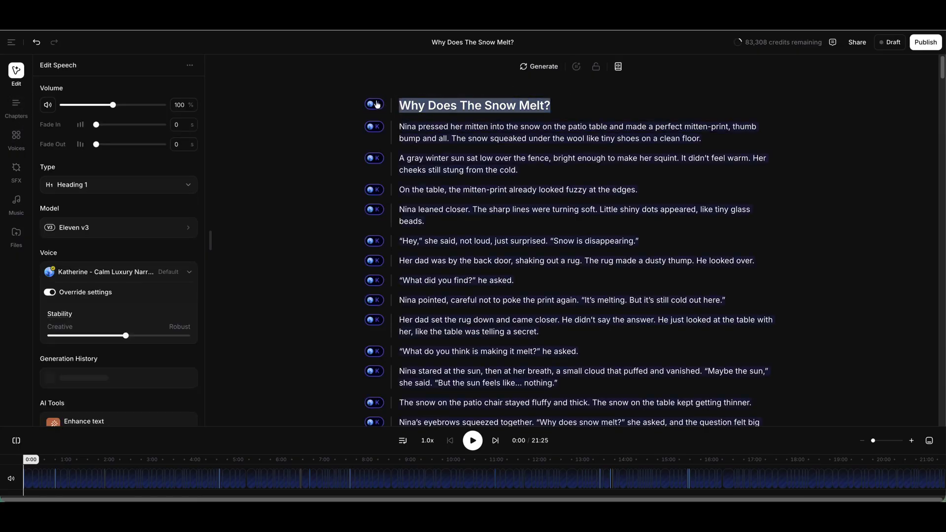
left_click(127, 192)
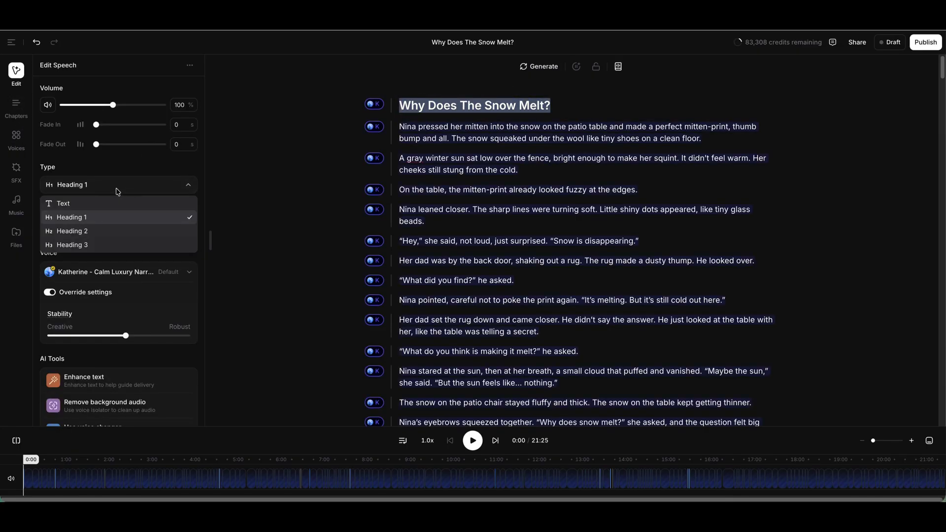
left_click(120, 217)
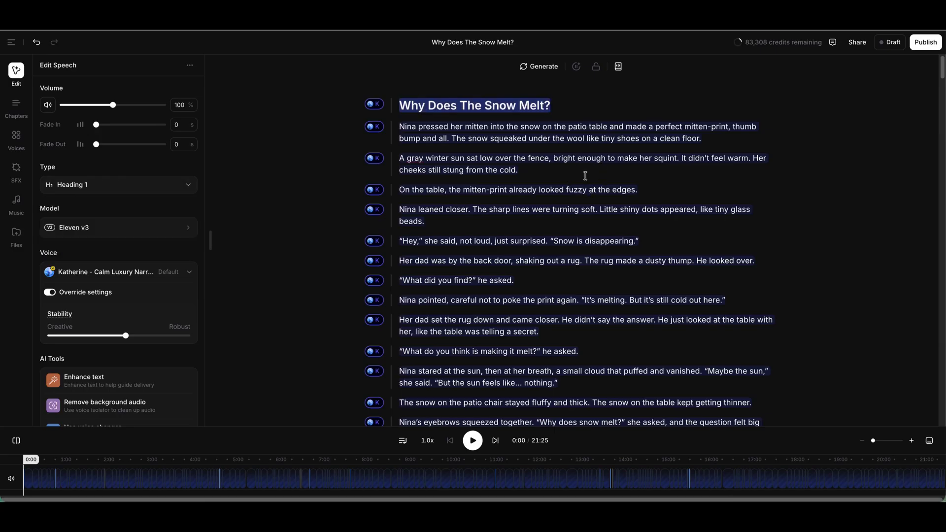
Look through the story to its end and select the closing paragraphs from "Nina watched the crumbs shrink" to review their speech settings.
scroll(459, 319, "down", 15)
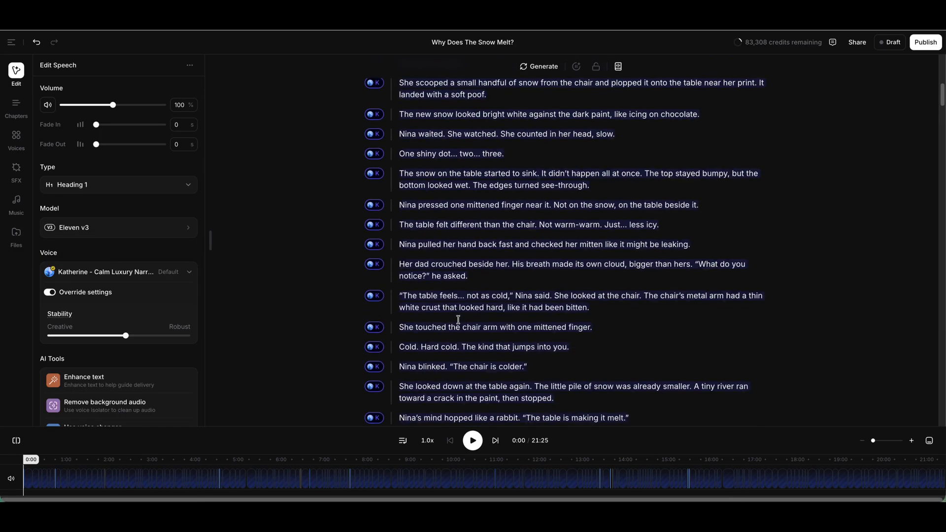
scroll(458, 320, "down", 15)
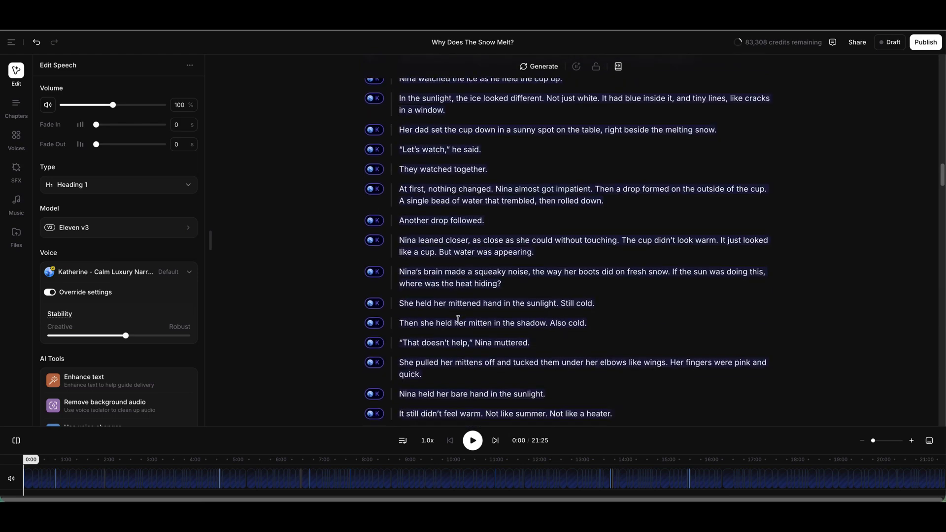
scroll(458, 320, "down", 15)
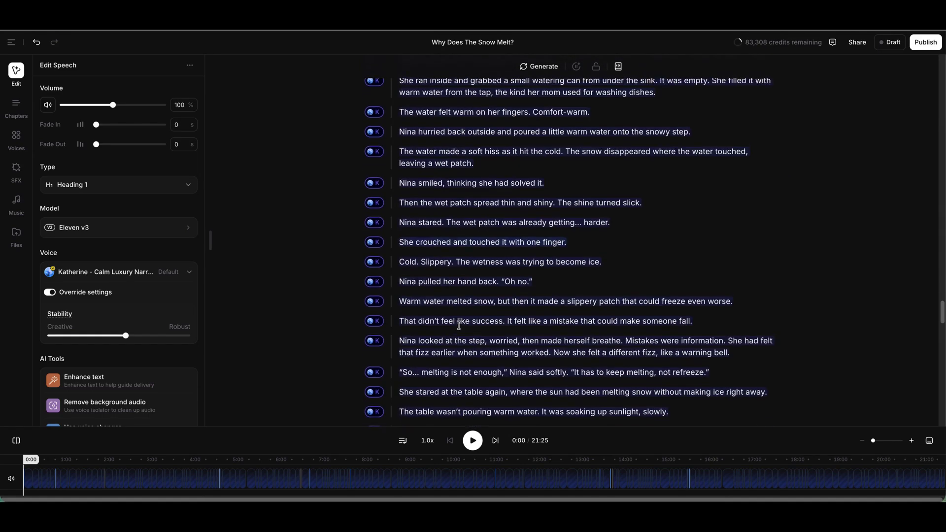
scroll(459, 326, "down", 10)
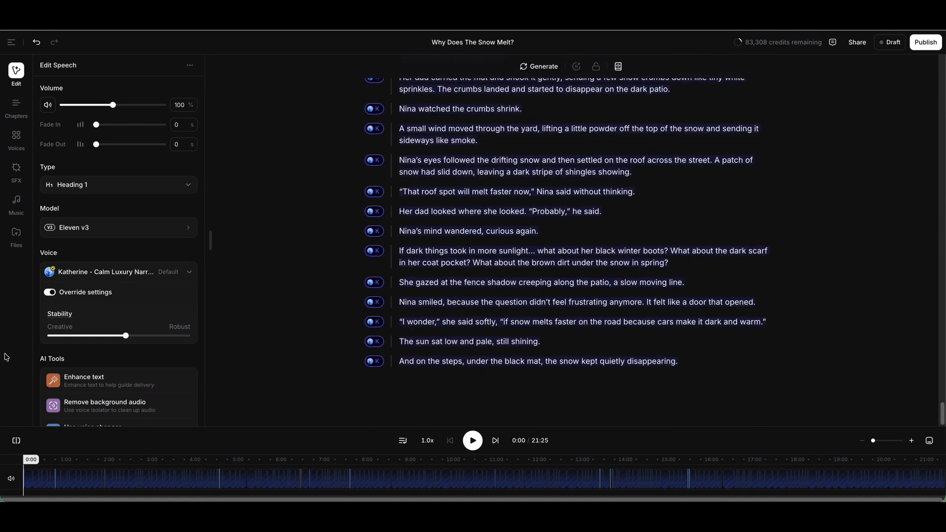
left_click_drag(682, 362, 425, 108)
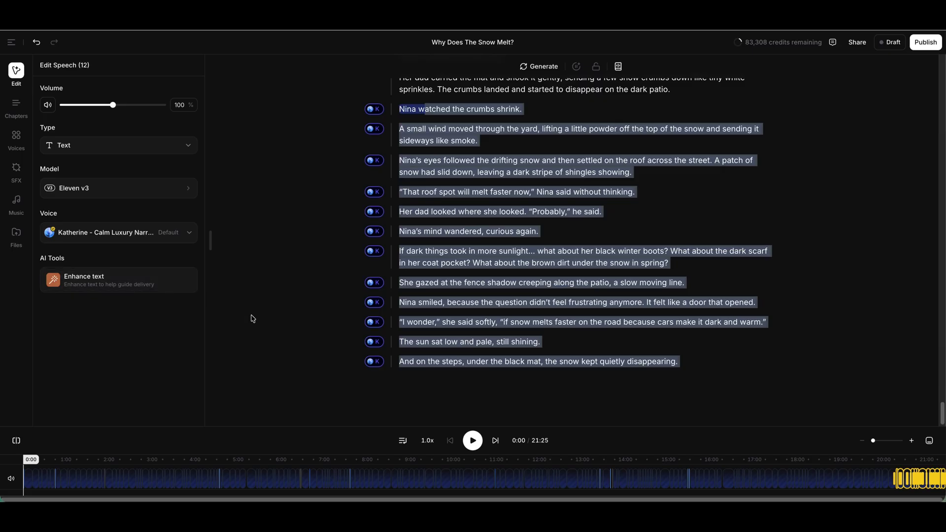
scroll(250, 318, "up", 5)
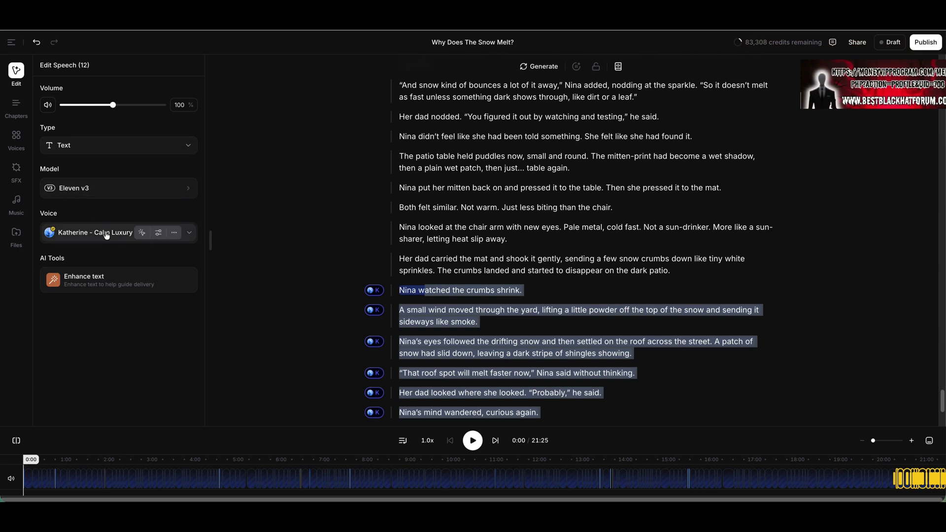
left_click(300, 165)
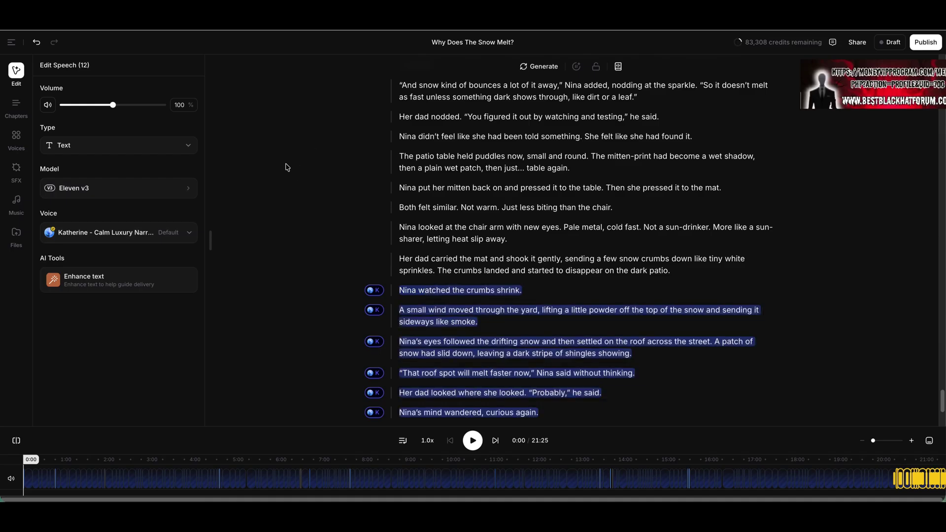
Add a new, empty chapter after the "Why Does The Snow Melt" chapter.
left_click(23, 114)
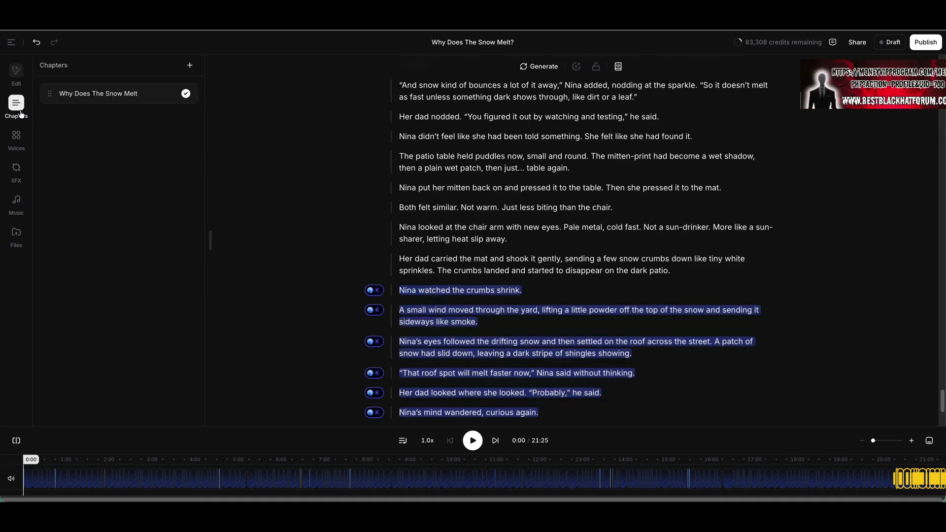
left_click(190, 69)
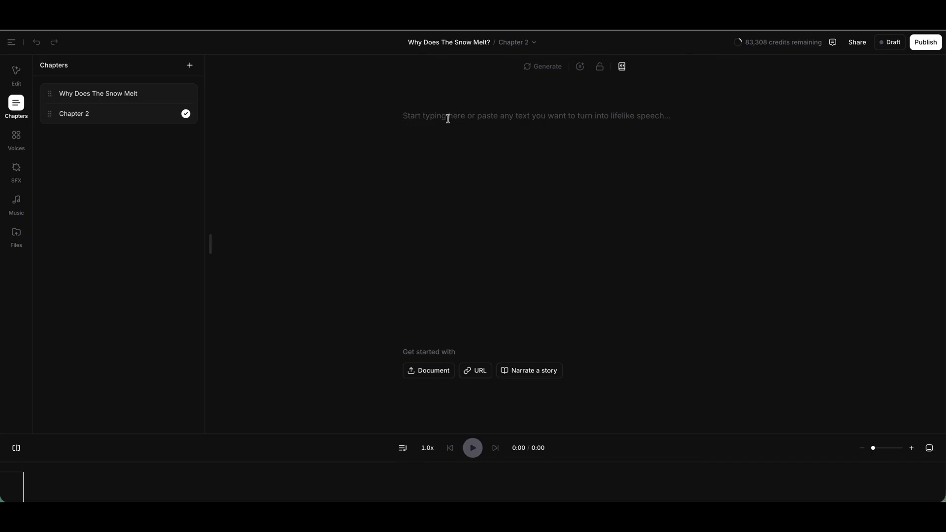
Paste the full story text into the empty Chapter 2 and open the chapter's name for editing.
key("ctrl+v")
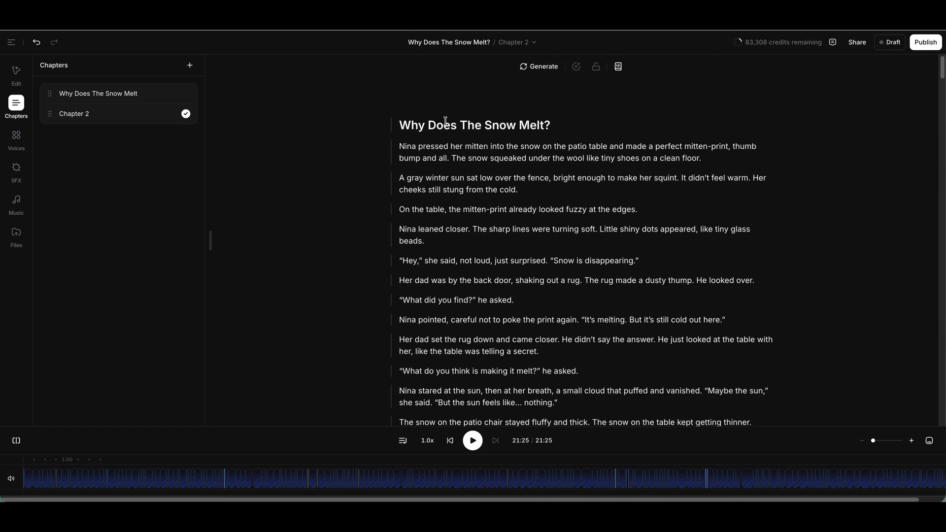
left_click(186, 114)
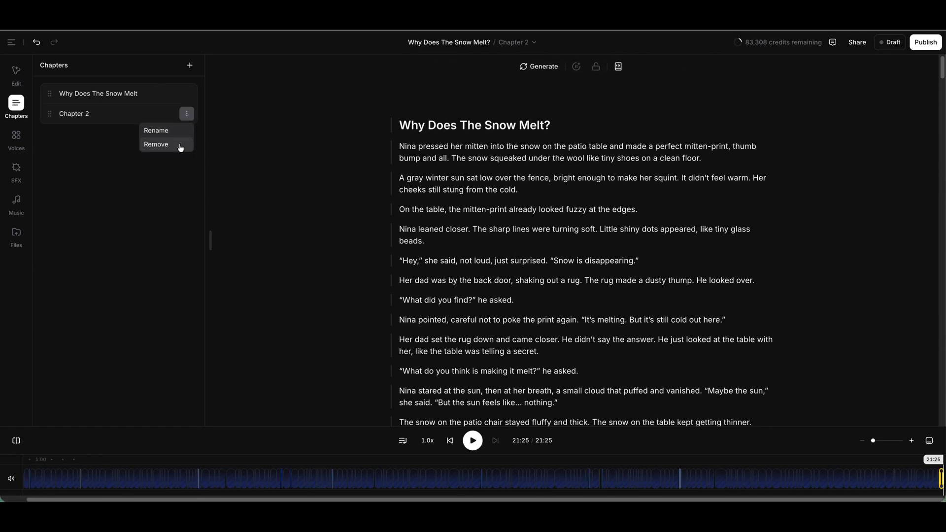
left_click(176, 132)
left_click_drag(97, 112, 30, 112)
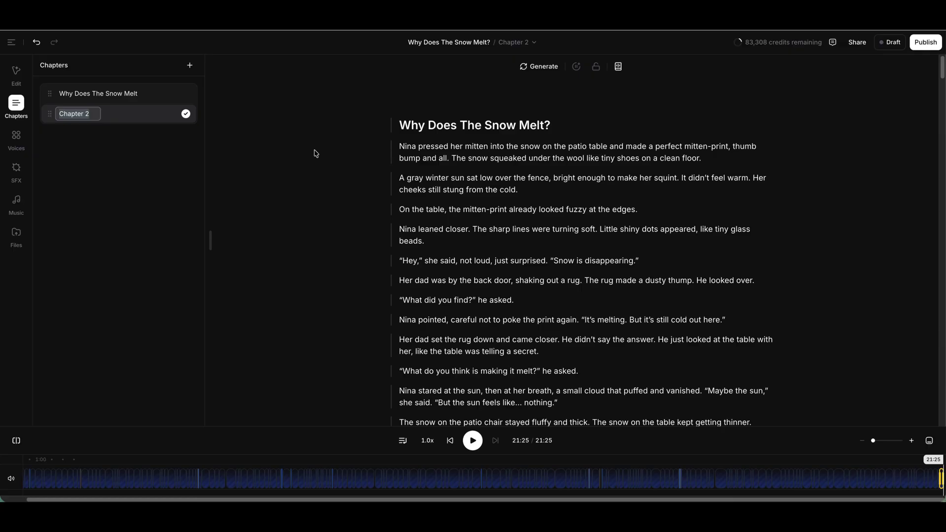
left_click(316, 153)
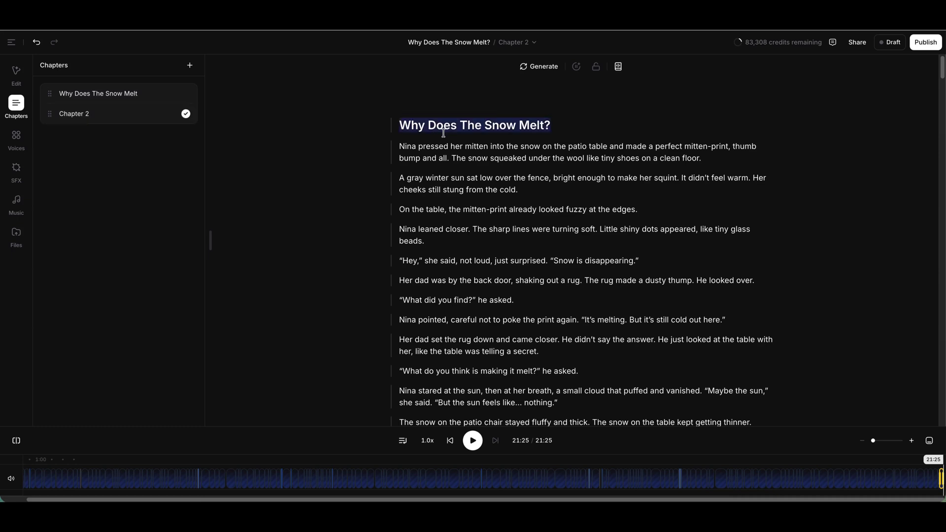
Insert "Chapter 2." before the title in the heading line of the pasted story.
triple_click(400, 126)
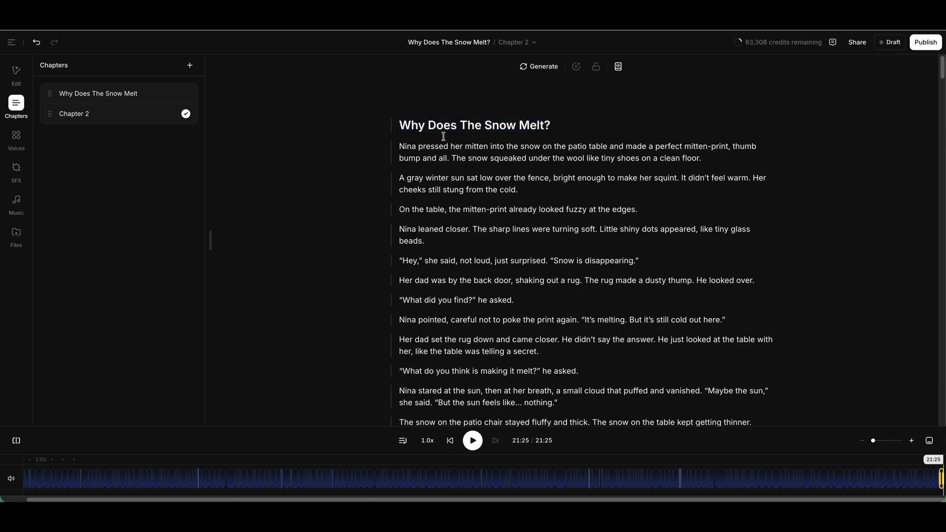
left_click(401, 125)
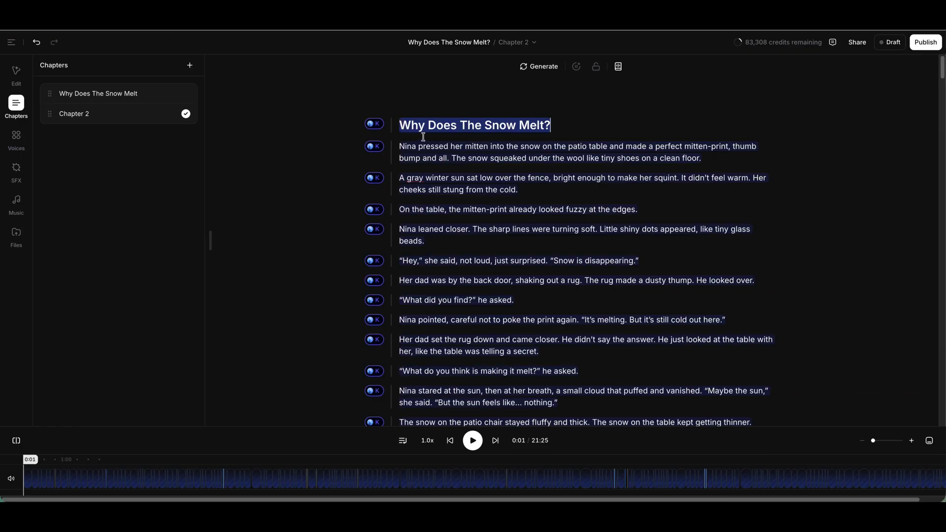
left_click(405, 130)
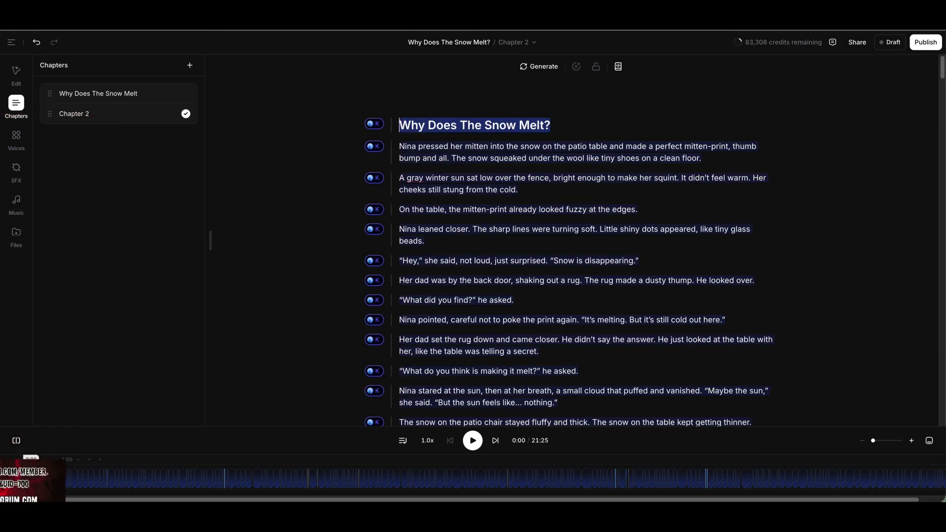
type("Chapter 2.")
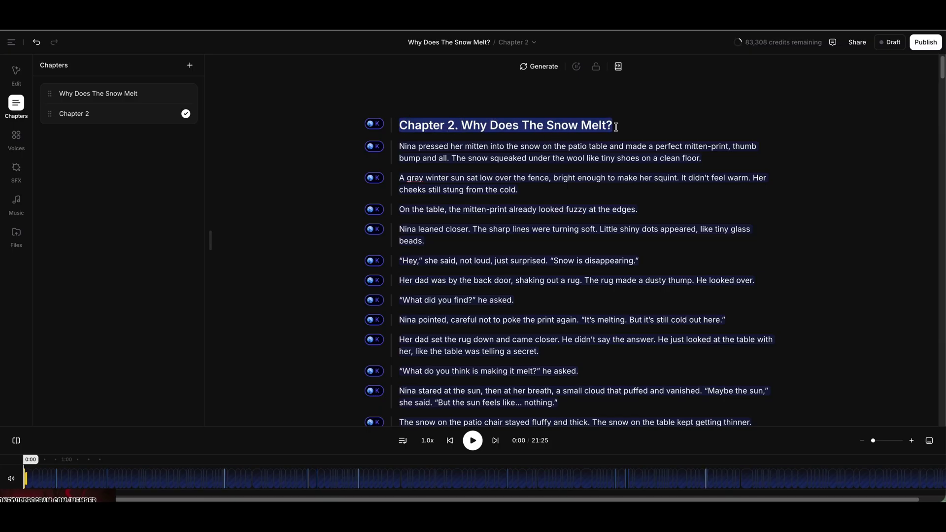
Rename the second chapter as "Chapter 2. Why Does The Snow Melt".
left_click(186, 114)
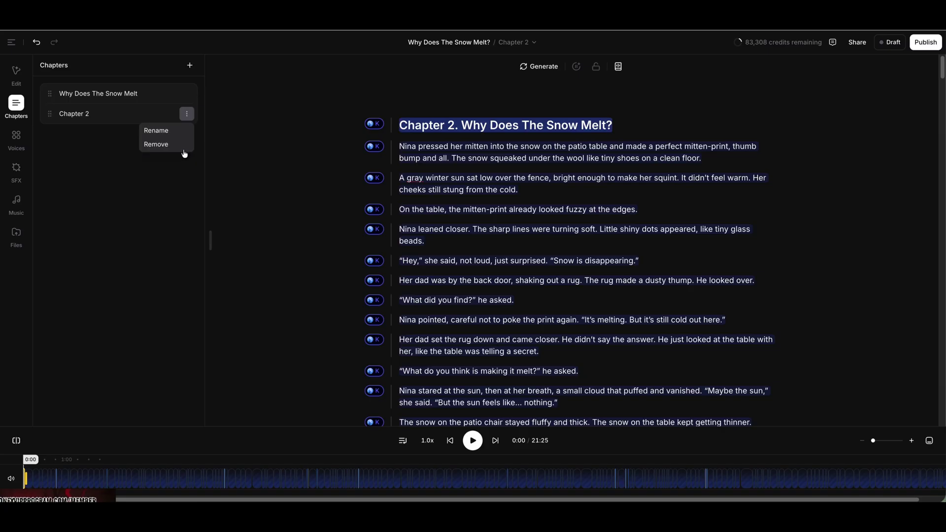
left_click(176, 131)
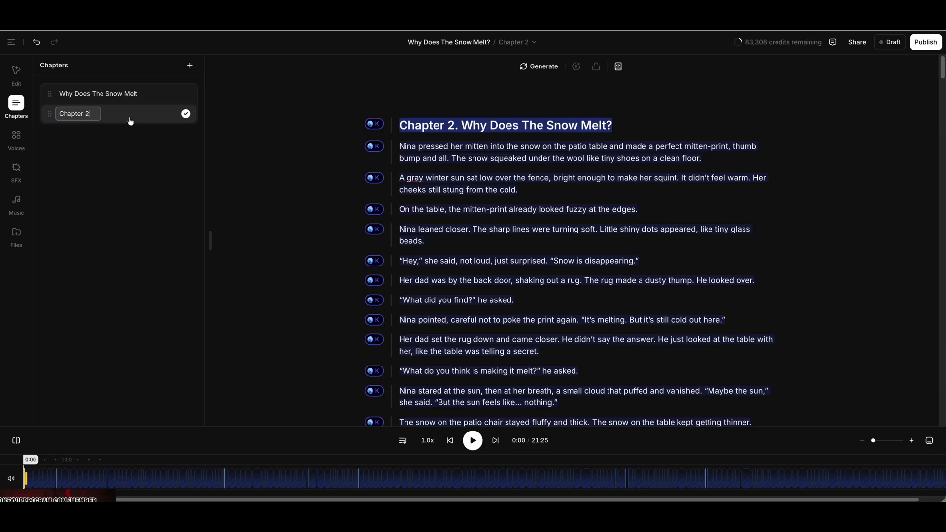
type(". Why Does Thhe Snow Melt")
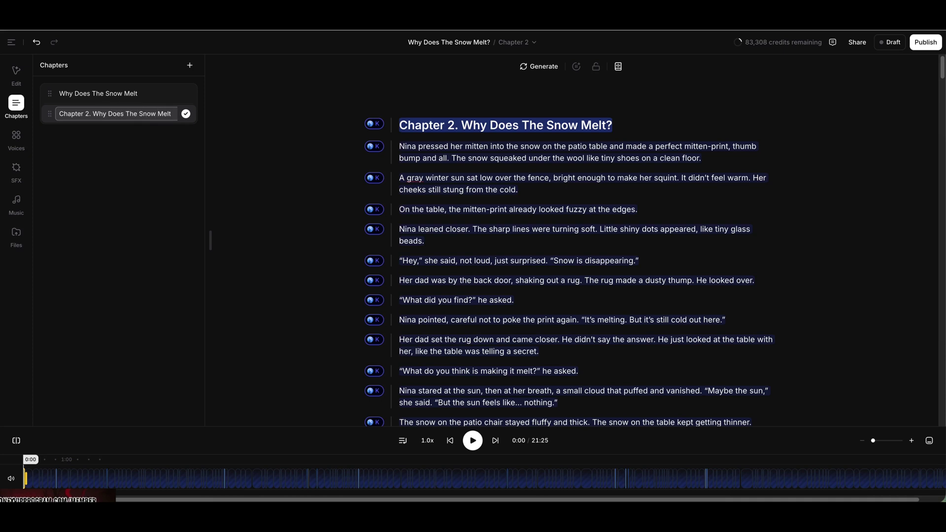
key("Return")
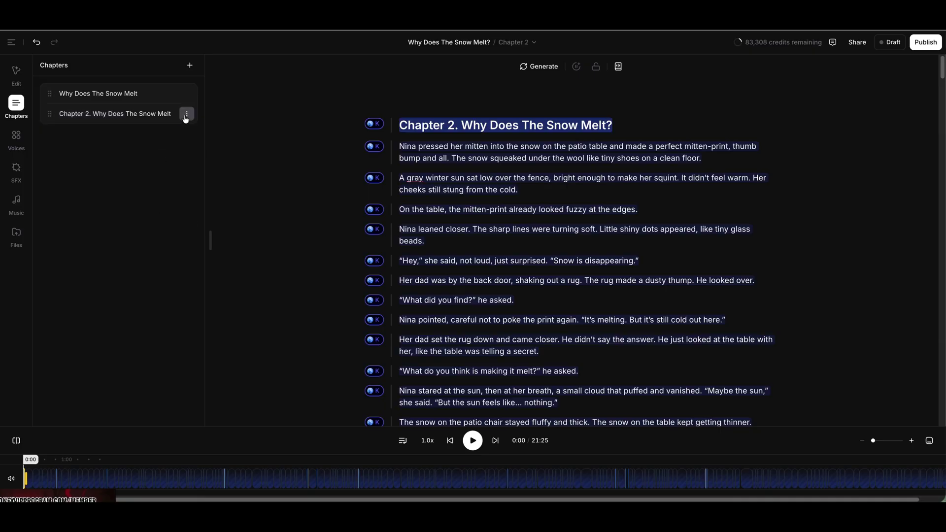
Remove the chapter "Chapter 2. Why Does The Snow Melt" together with its audio.
left_click(186, 116)
left_click(168, 145)
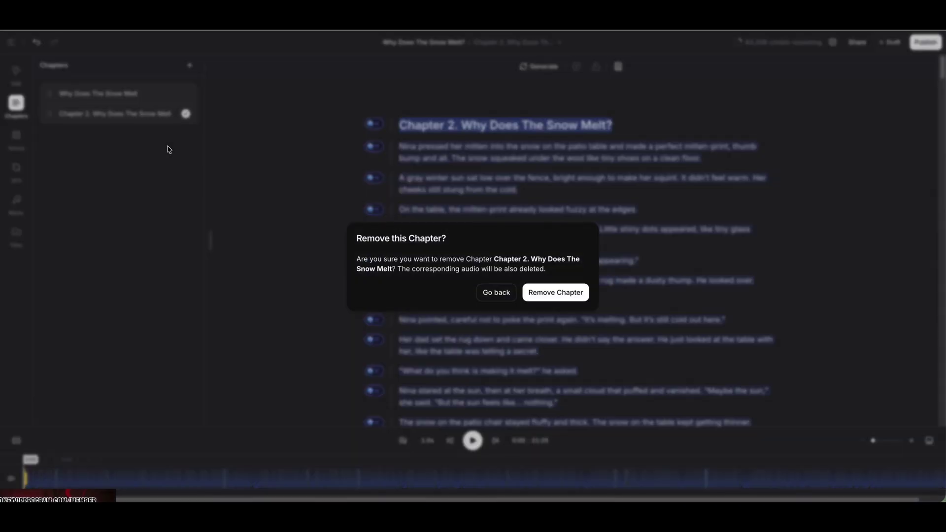
left_click(569, 296)
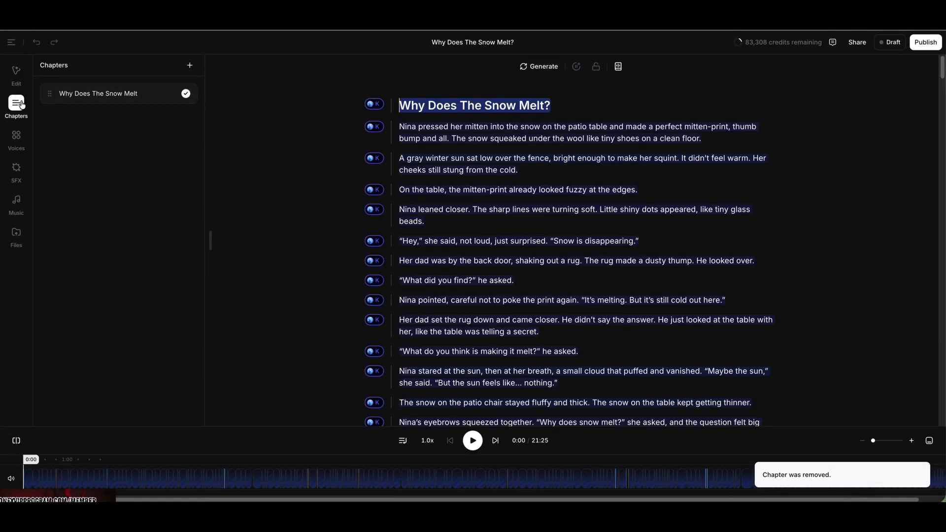
left_click(20, 73)
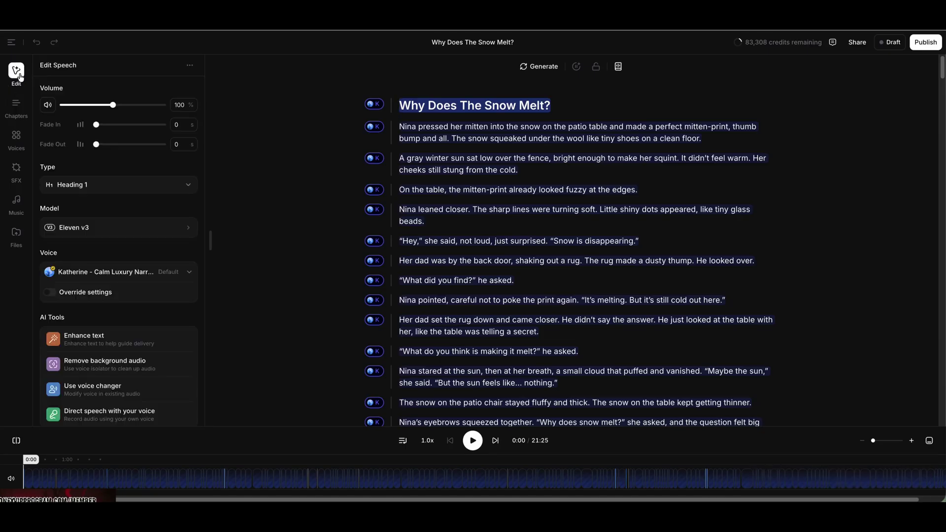
left_click(16, 104)
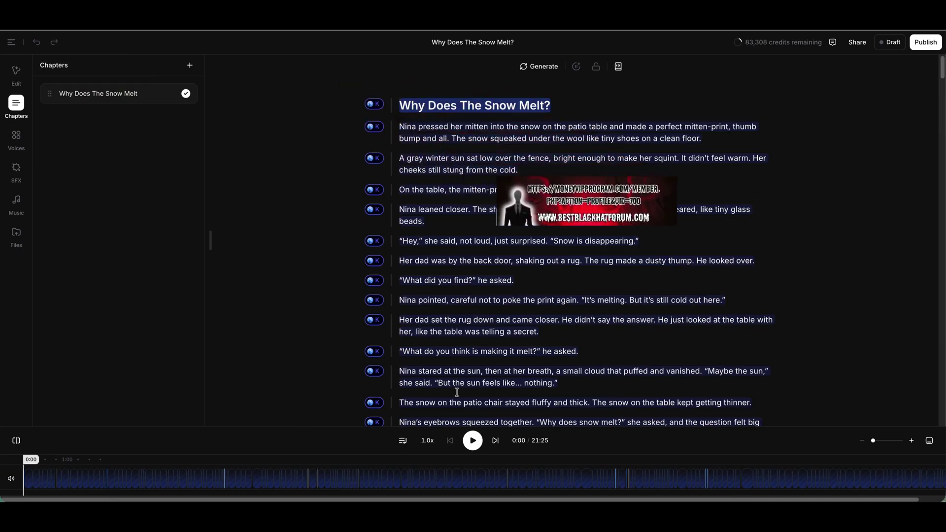
scroll(419, 365, "down", 15)
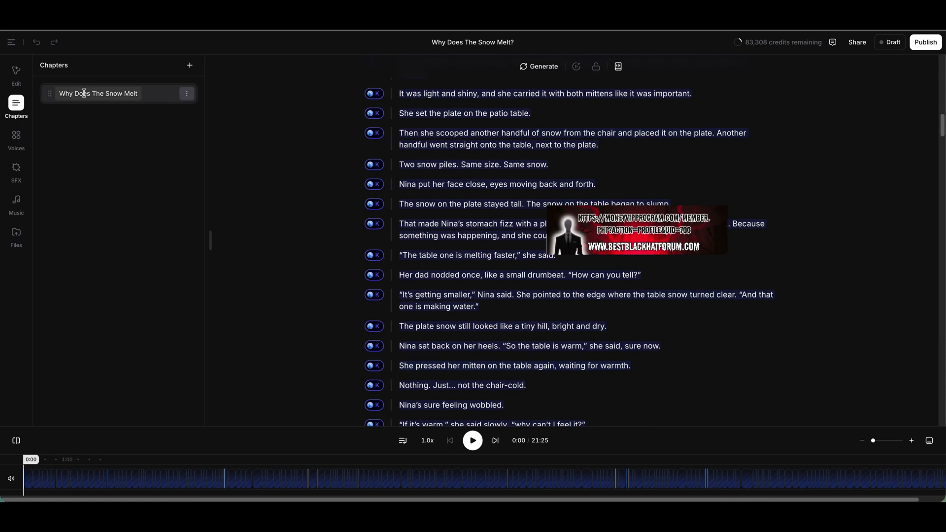
Start publishing the book to ElevenReader with the Dynamic narration option.
left_click(925, 42)
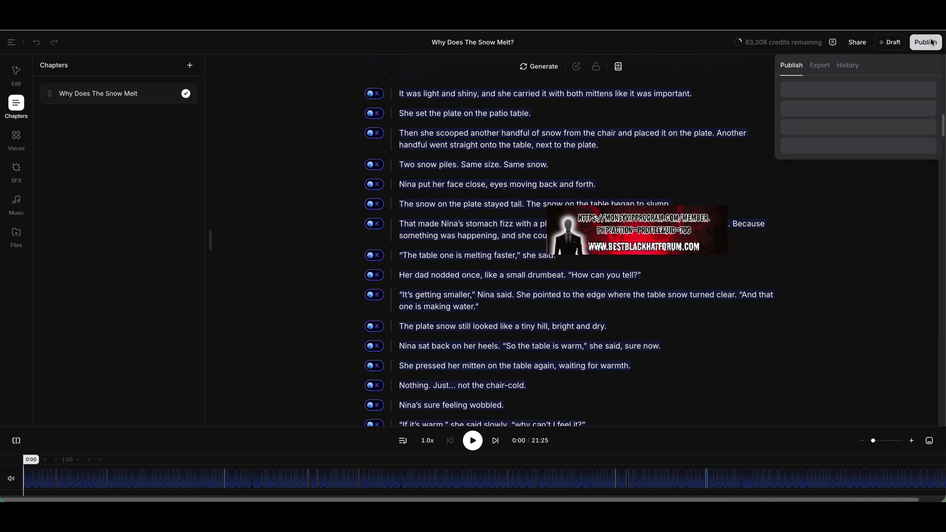
left_click(848, 108)
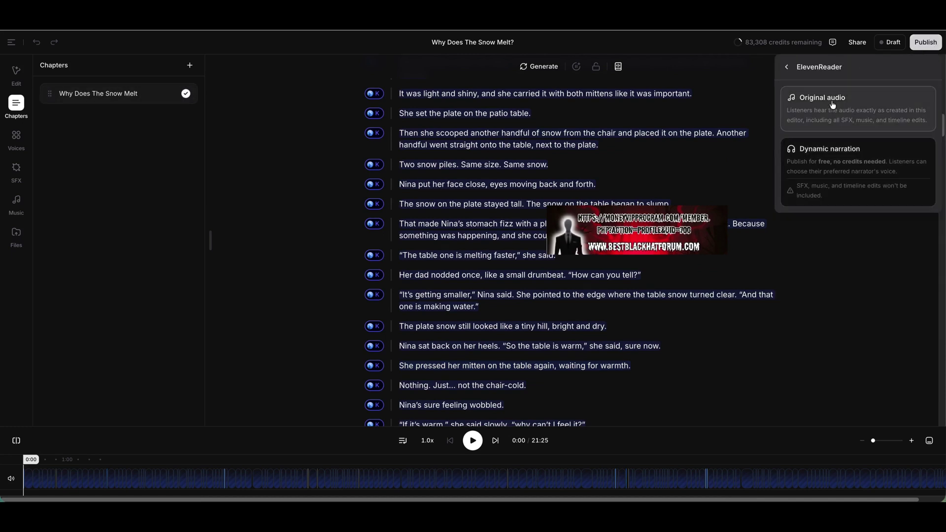
left_click(845, 180)
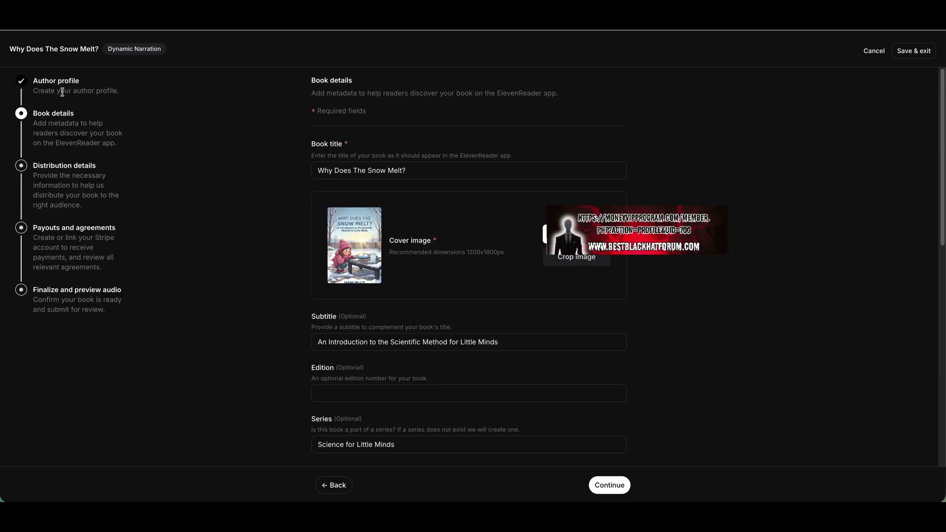
Set the author profile in the book details to the one matching the entered author name.
scroll(226, 232, "down", 5)
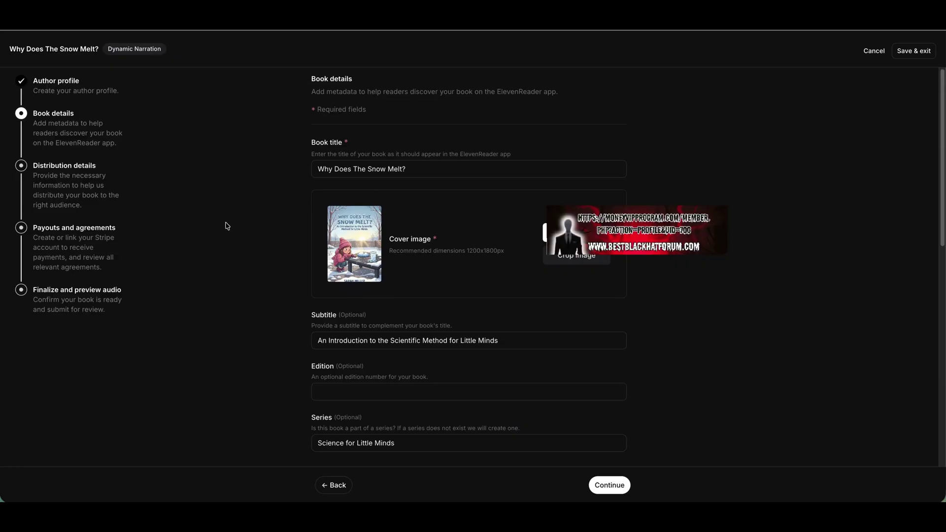
scroll(292, 257, "down", 1)
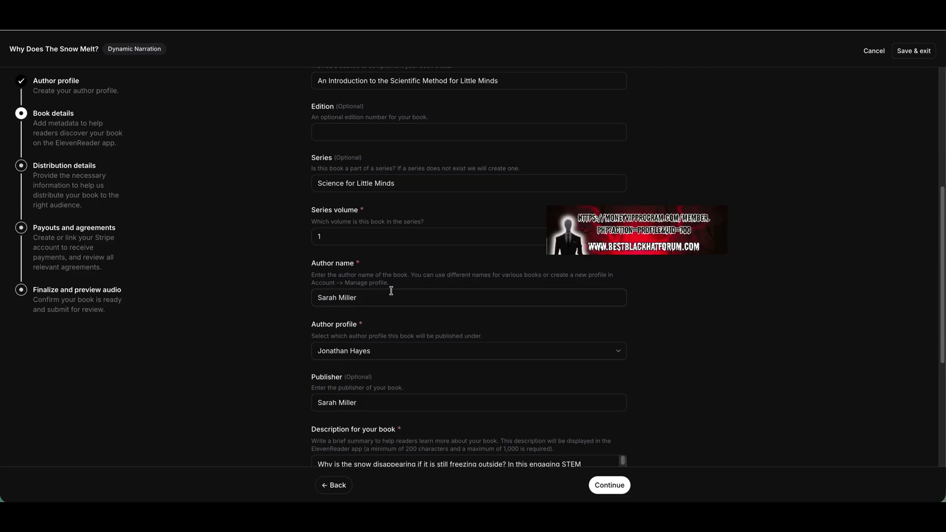
left_click(393, 352)
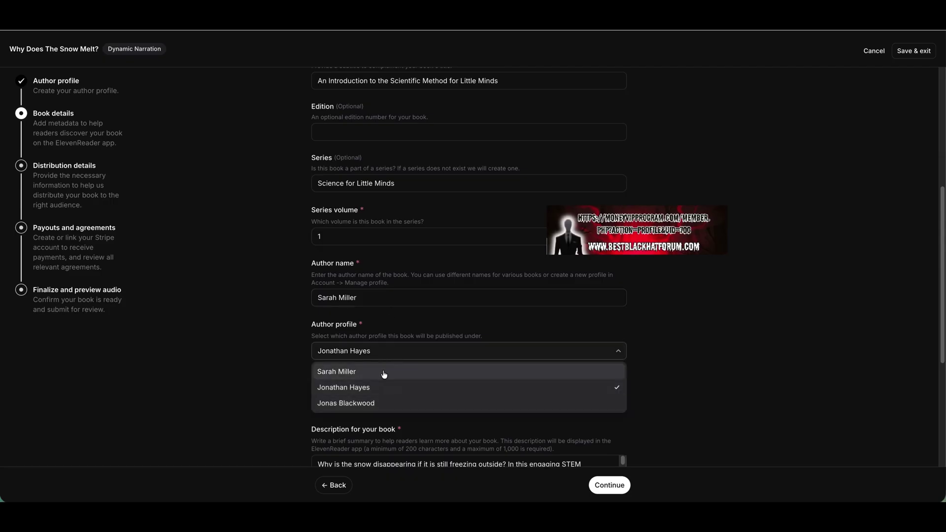
left_click(383, 373)
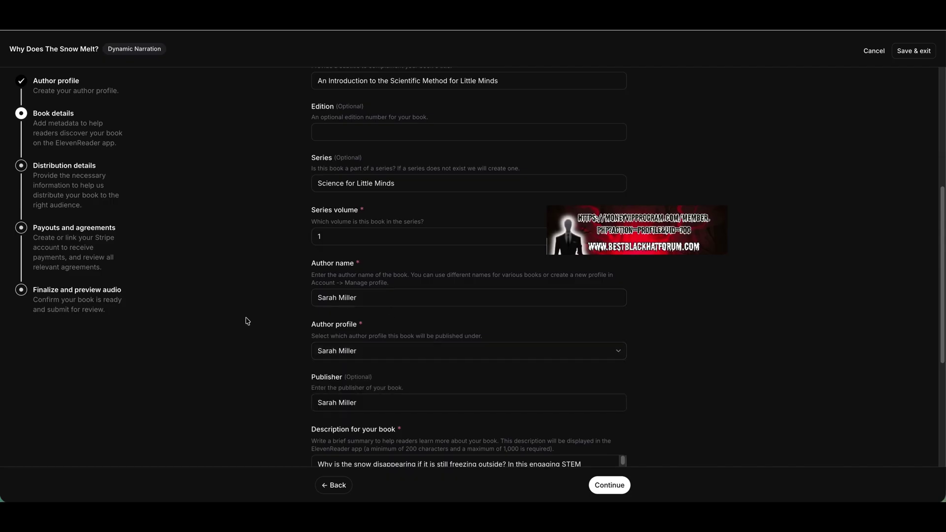
Review the book title and view the cover image in the crop dialog without applying a crop.
scroll(246, 320, "up", 5)
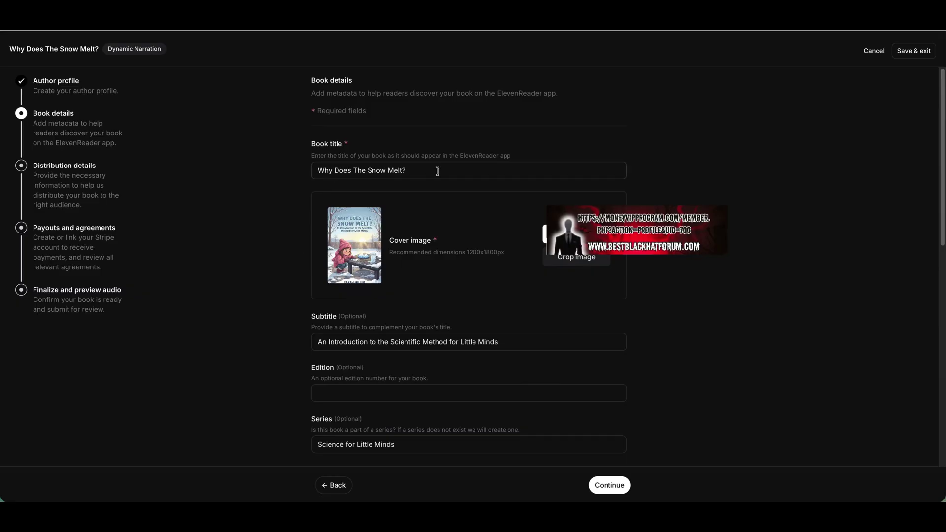
left_click_drag(437, 169, 255, 164)
scroll(218, 207, "down", 1)
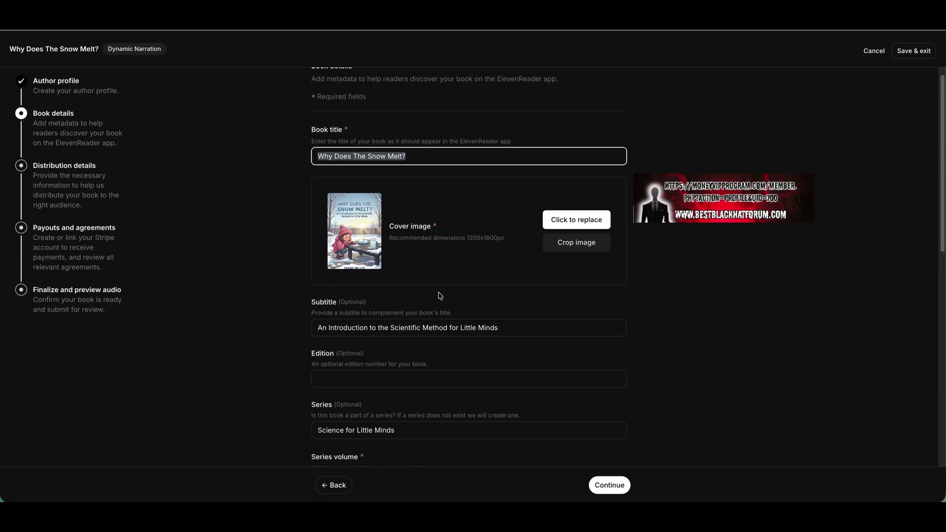
left_click(353, 232)
left_click(571, 246)
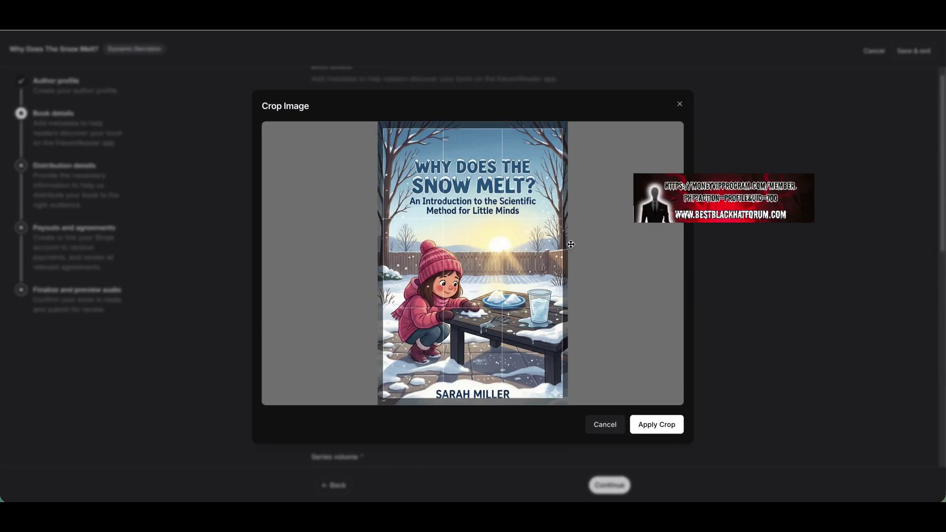
left_click(602, 418)
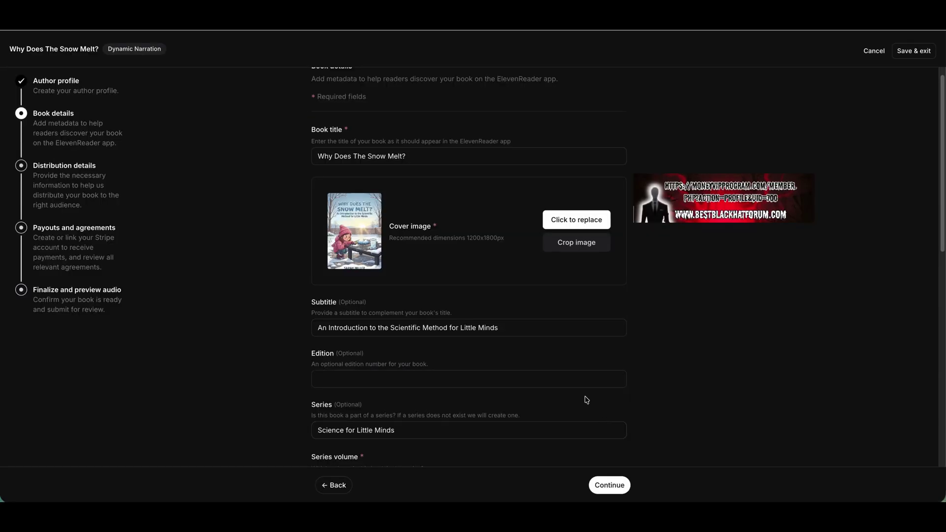
Review the subtitle and compare it with the cover image, including the optional edition field.
scroll(446, 322, "down", 3)
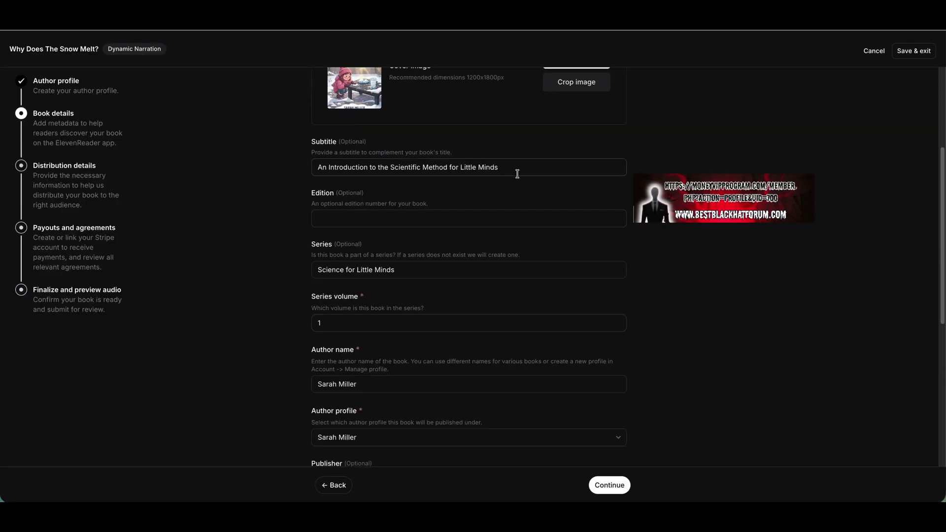
left_click_drag(517, 174, 233, 173)
scroll(249, 195, "up", 2)
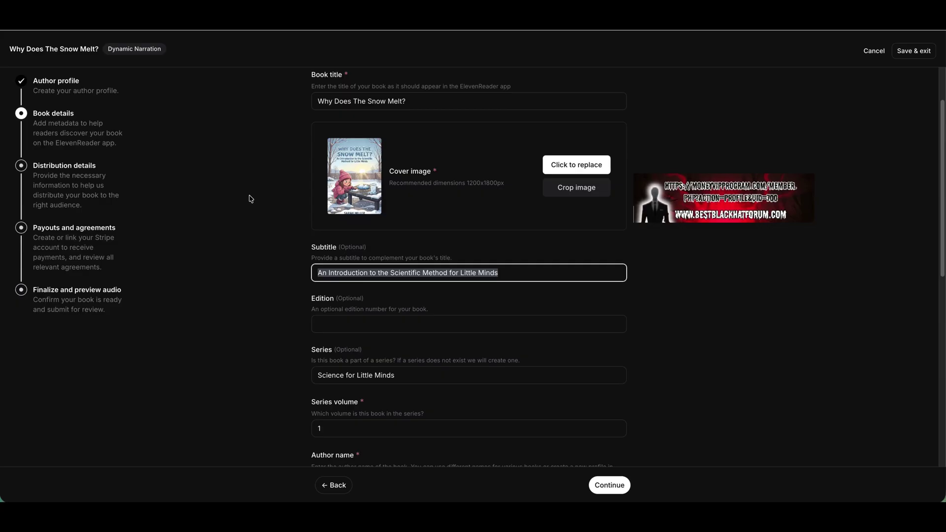
scroll(290, 279, "down", 2)
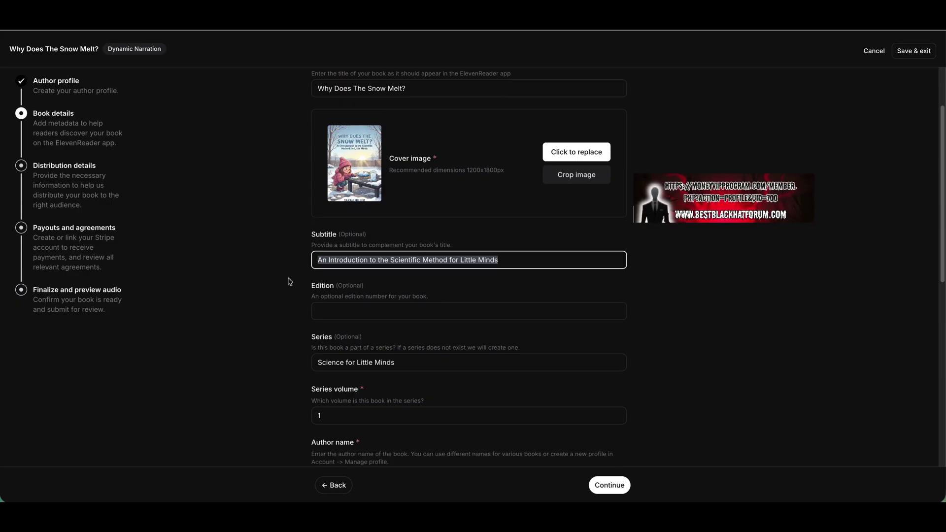
scroll(290, 281, "down", 1)
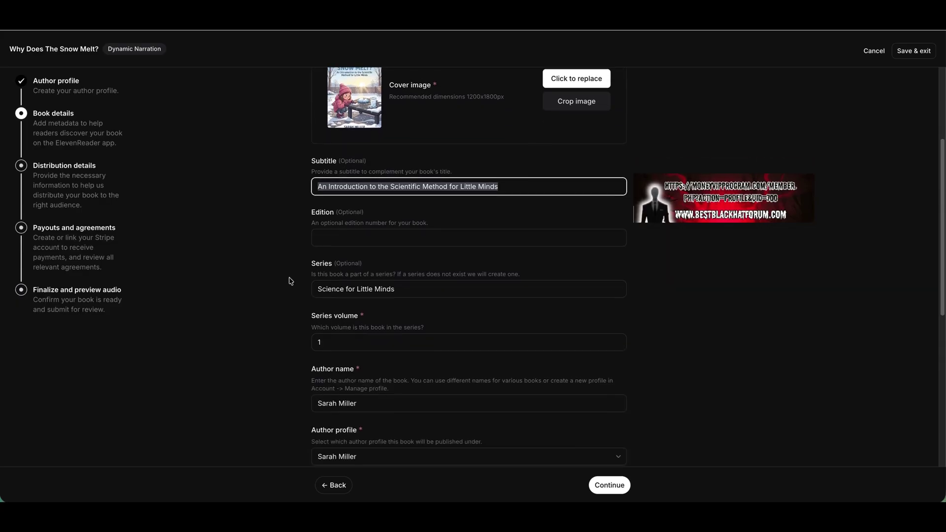
left_click(352, 231)
left_click(395, 206)
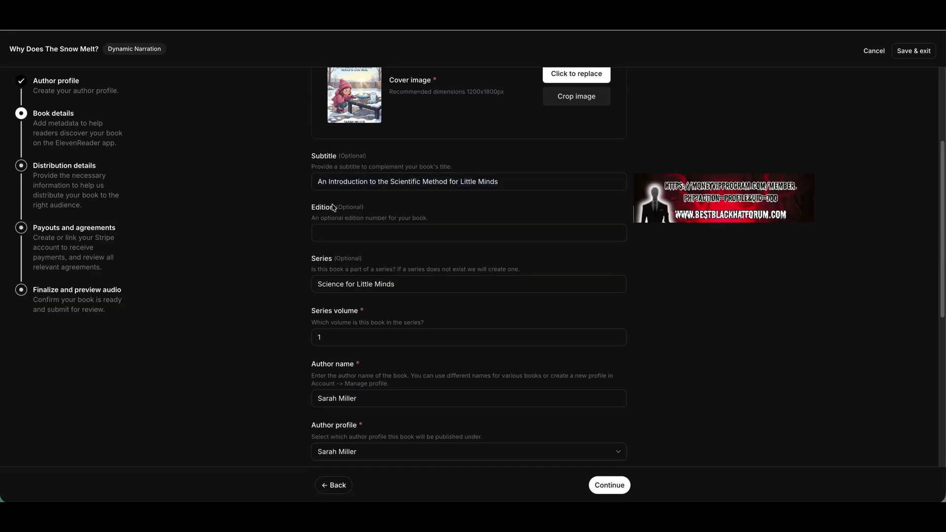
Look through the remaining book details and open the series field to view its suggestions.
scroll(279, 239, "down", 1)
scroll(275, 238, "down", 5)
scroll(276, 238, "up", 2)
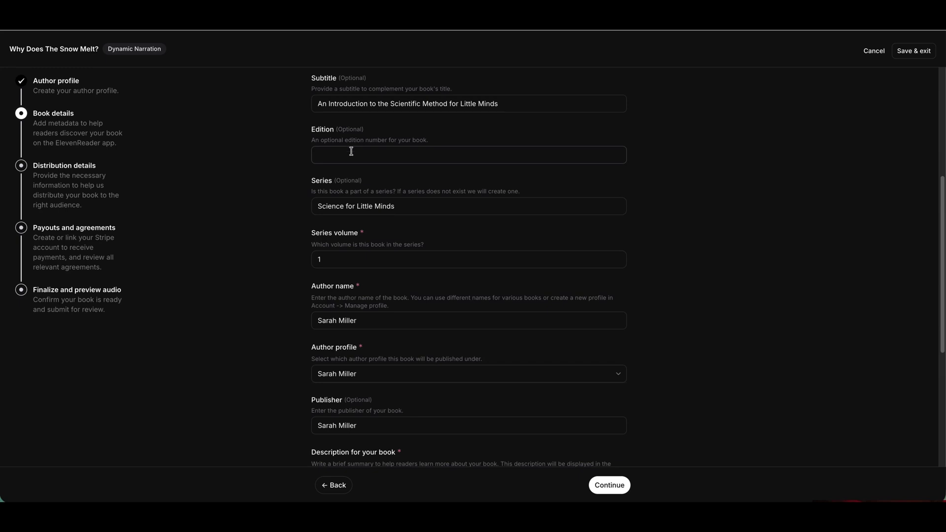
left_click(411, 207)
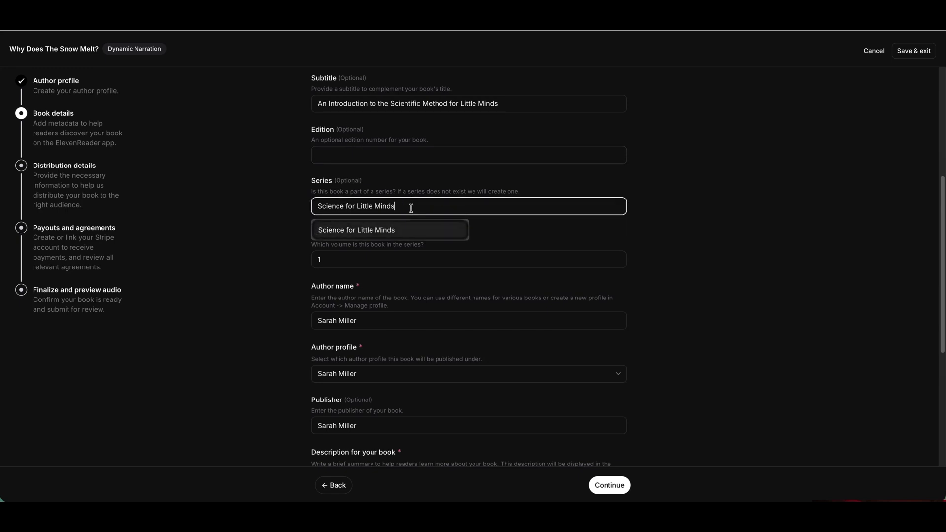
Try replacing the book's series with a new series name, "Something", and clear the field.
left_click(563, 249)
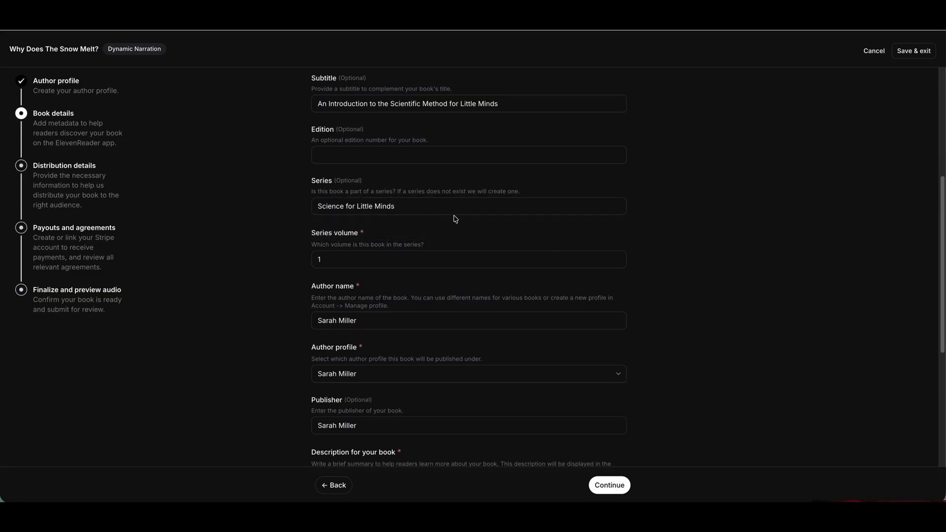
left_click(441, 208)
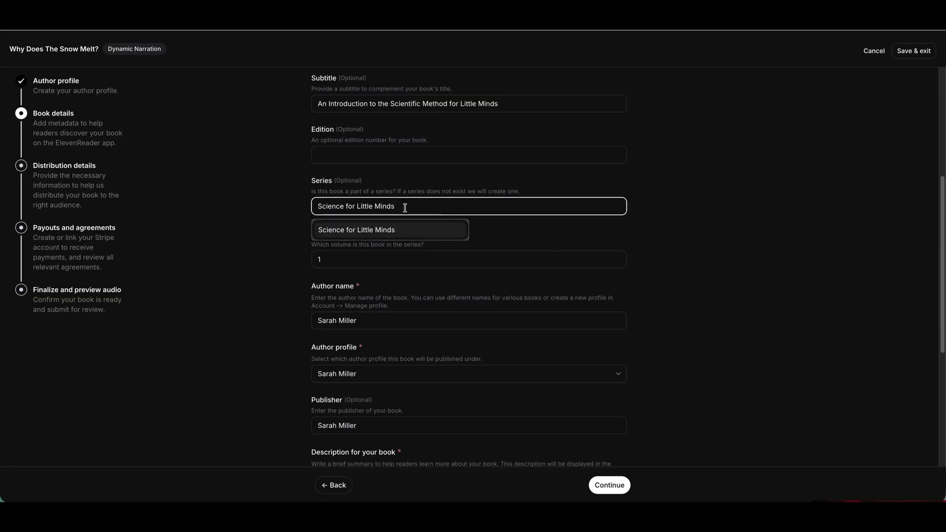
left_click_drag(405, 204, 255, 192)
key("BackSpace")
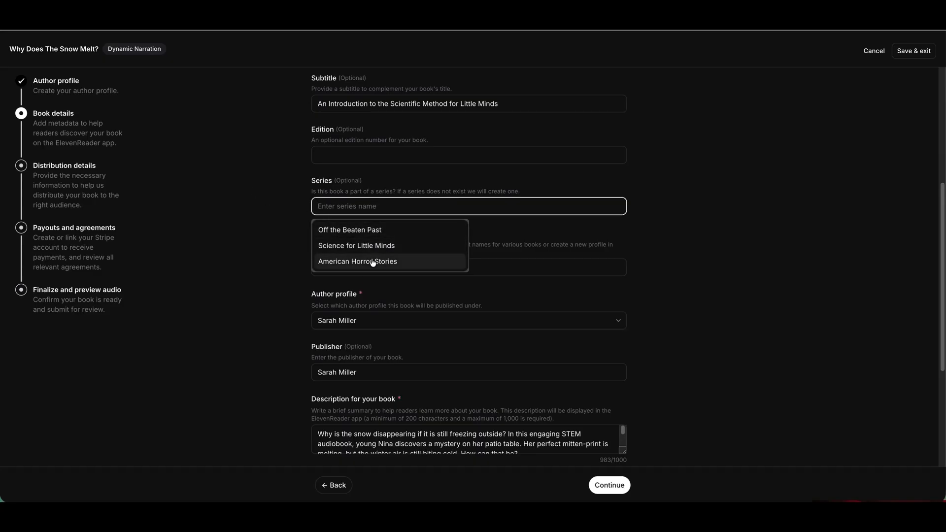
type("Some")
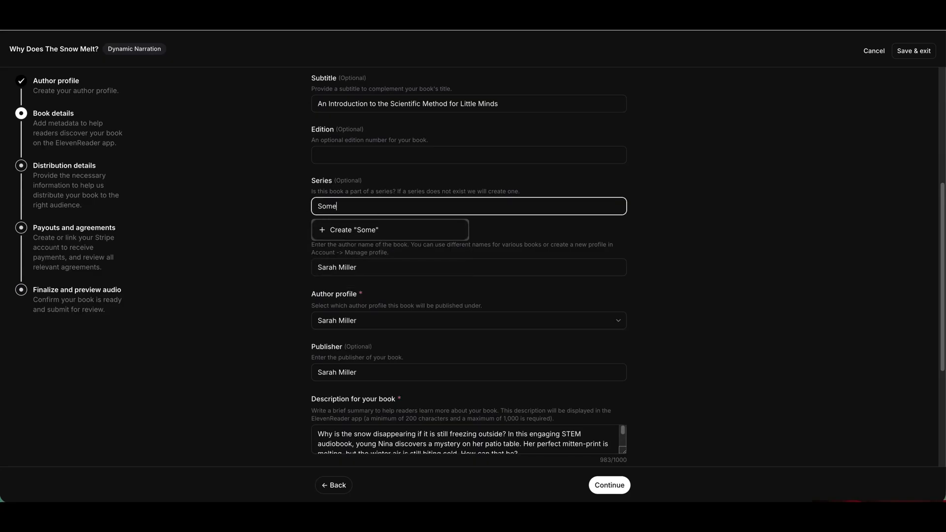
type("thing")
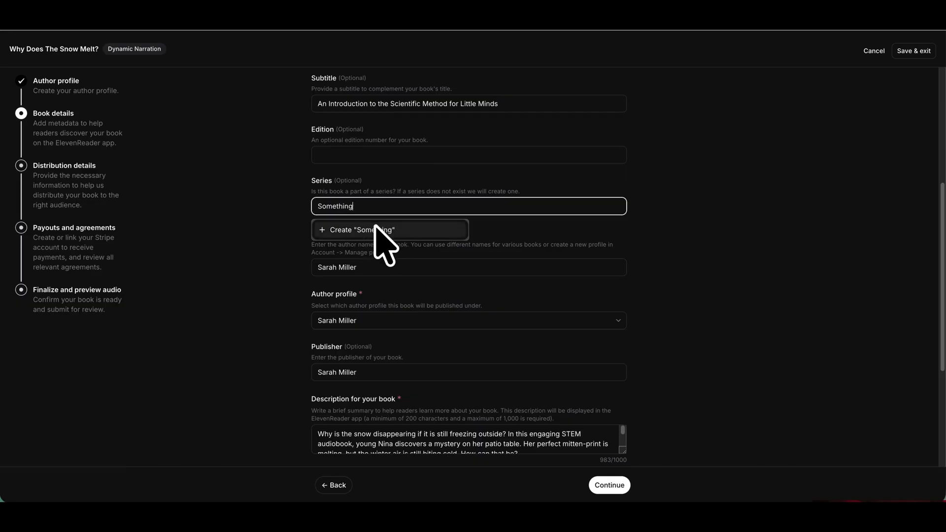
key("ctrl+a")
key("BackSpace")
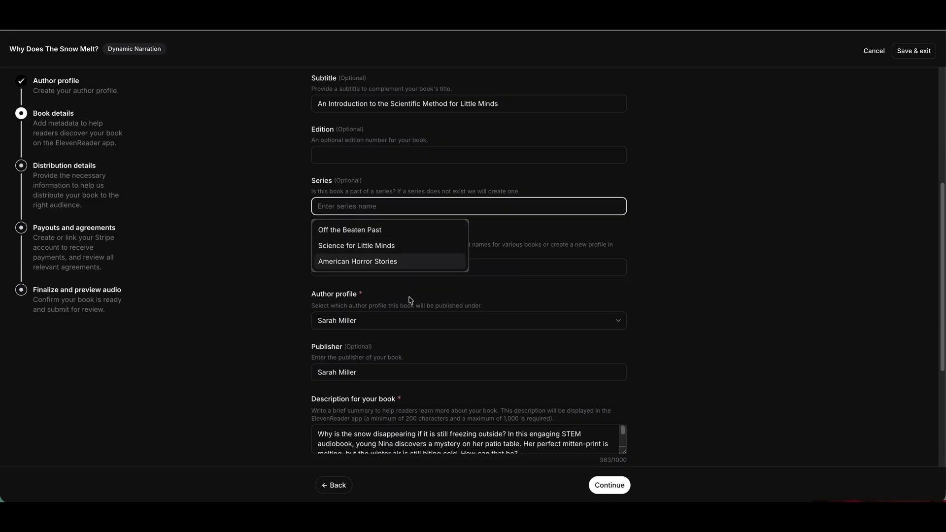
Set the series to the existing "Science for Little Minds" and the series volume to 1.
left_click(379, 246)
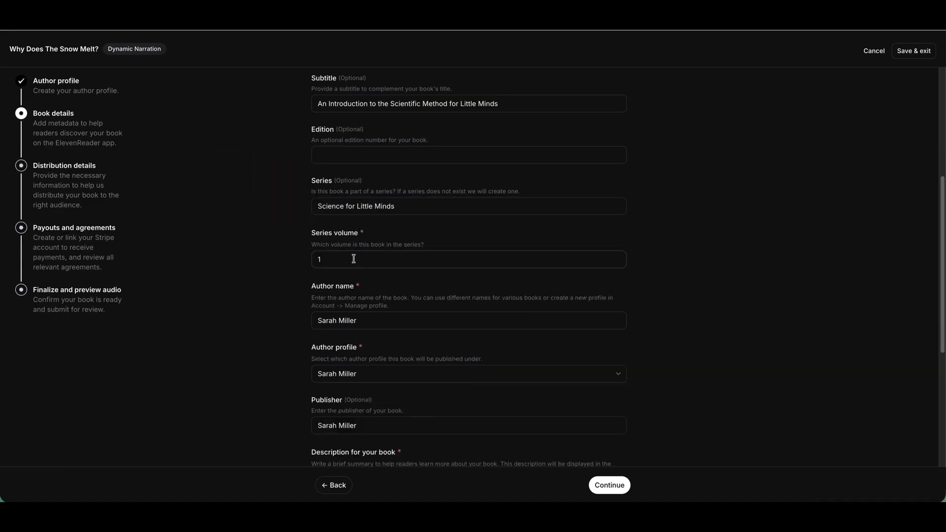
left_click(328, 263)
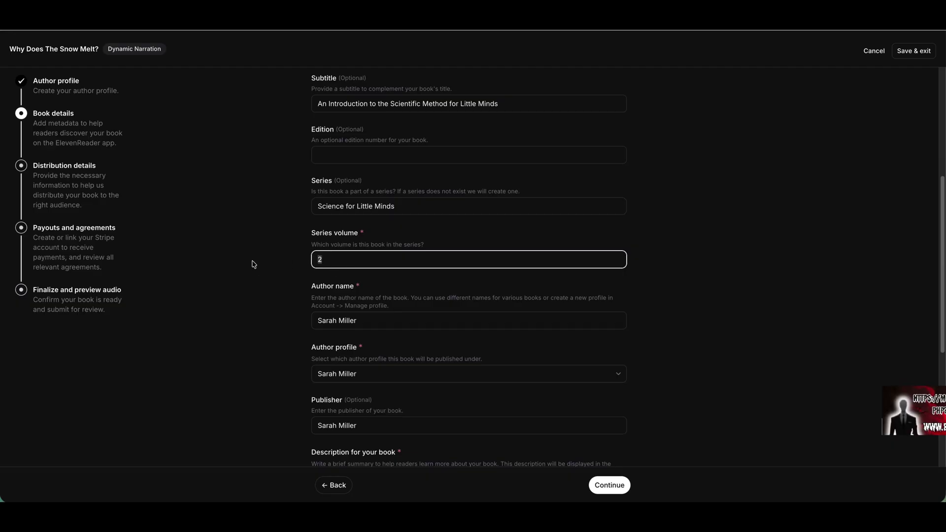
key("BackSpace")
type("1")
left_click(498, 274)
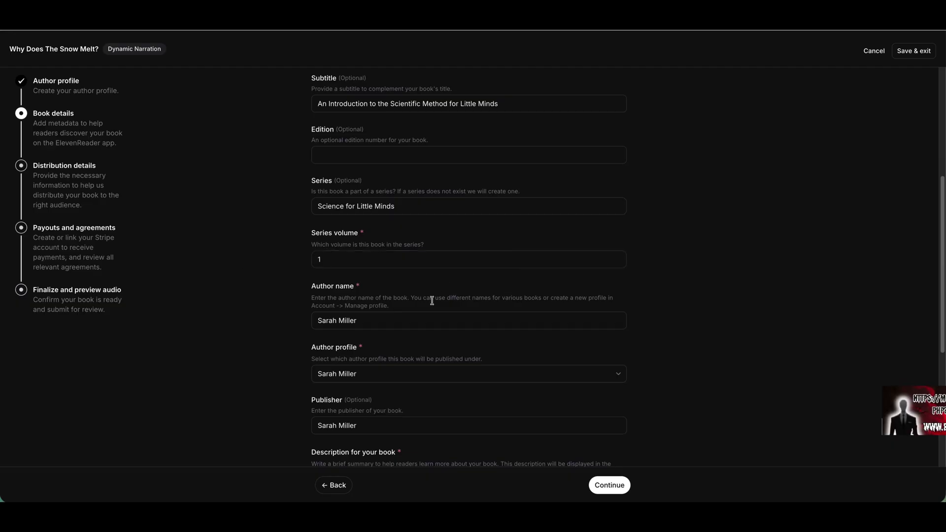
Check the author name and publisher fields and view the author profile options, keeping the matching profile.
left_click(384, 324)
scroll(441, 350, "down", 4)
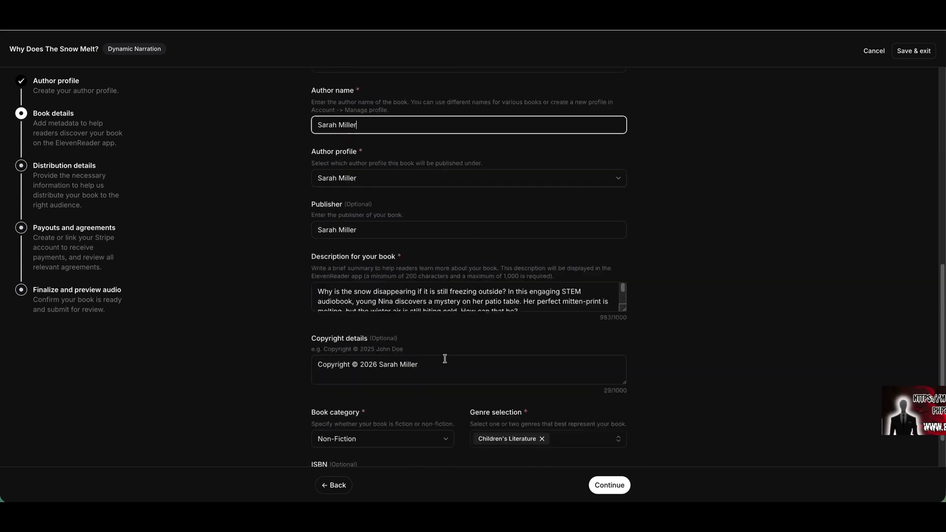
left_click(383, 175)
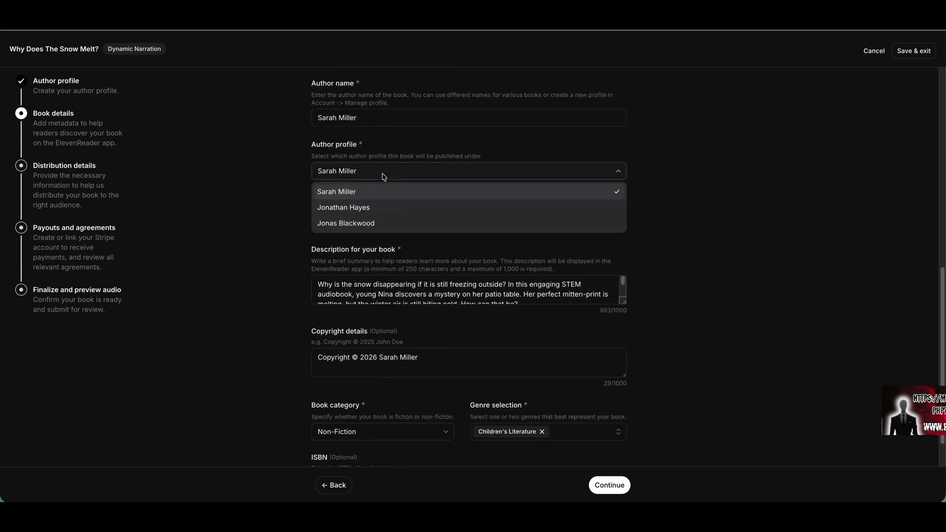
left_click(372, 192)
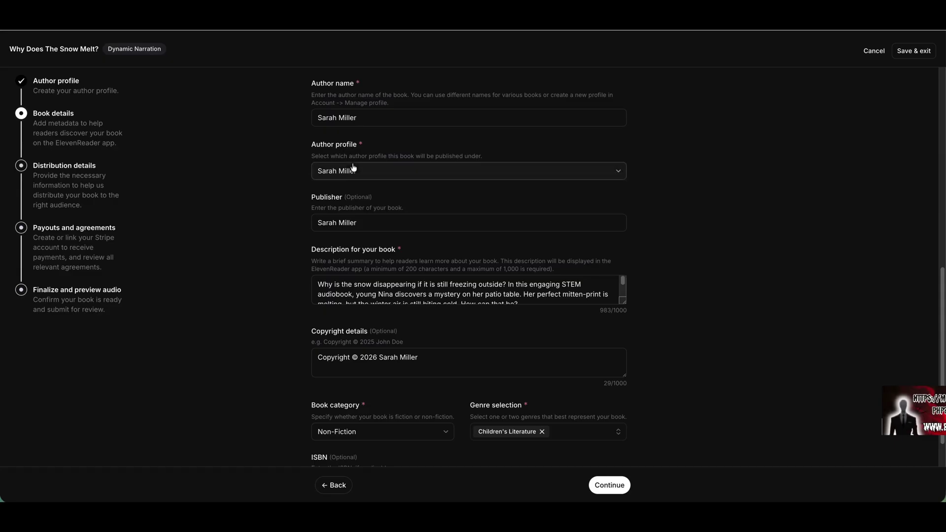
left_click(367, 223)
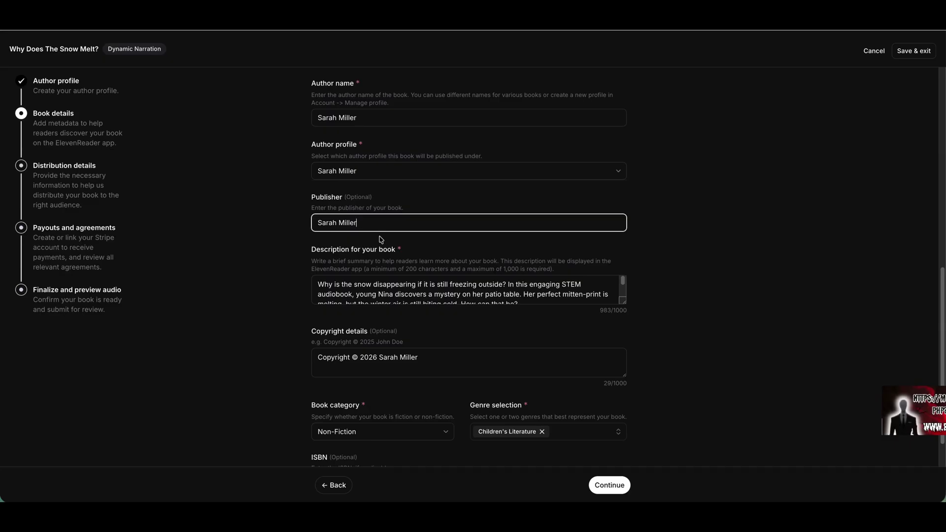
Read through the book description from beginning to end.
scroll(383, 242, "down", 1)
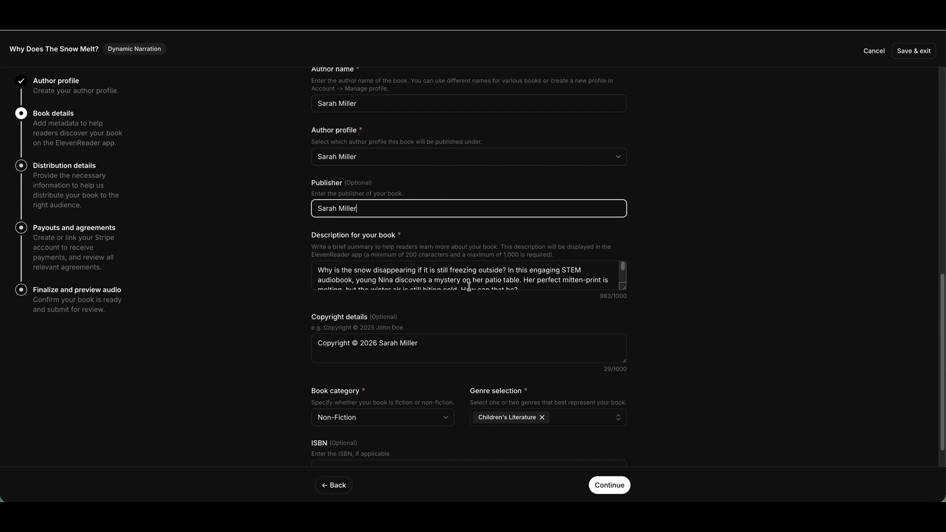
scroll(469, 287, "down", 1)
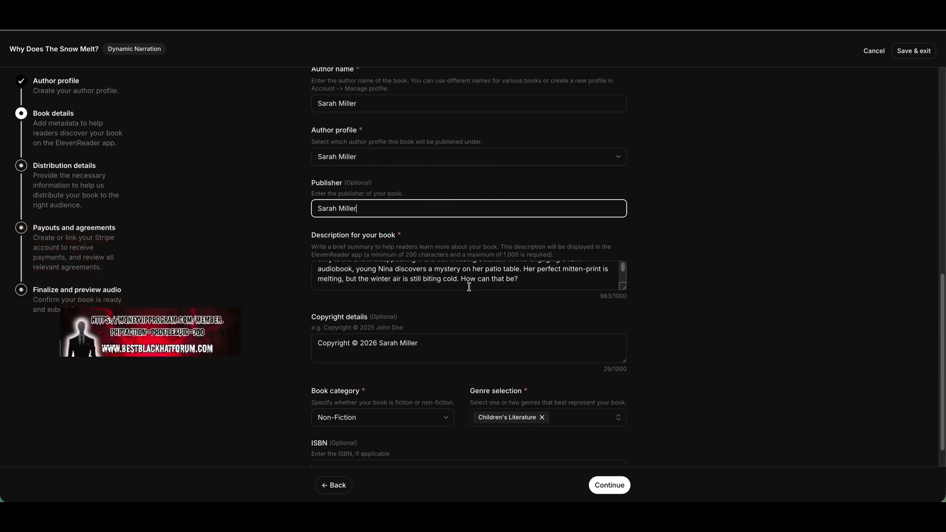
scroll(469, 286, "up", 1)
scroll(469, 287, "down", 3)
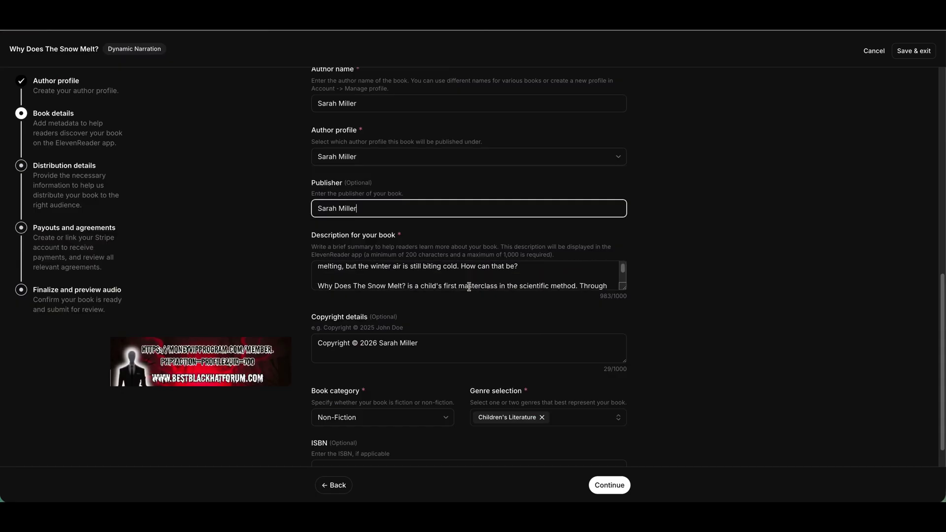
scroll(469, 286, "down", 5)
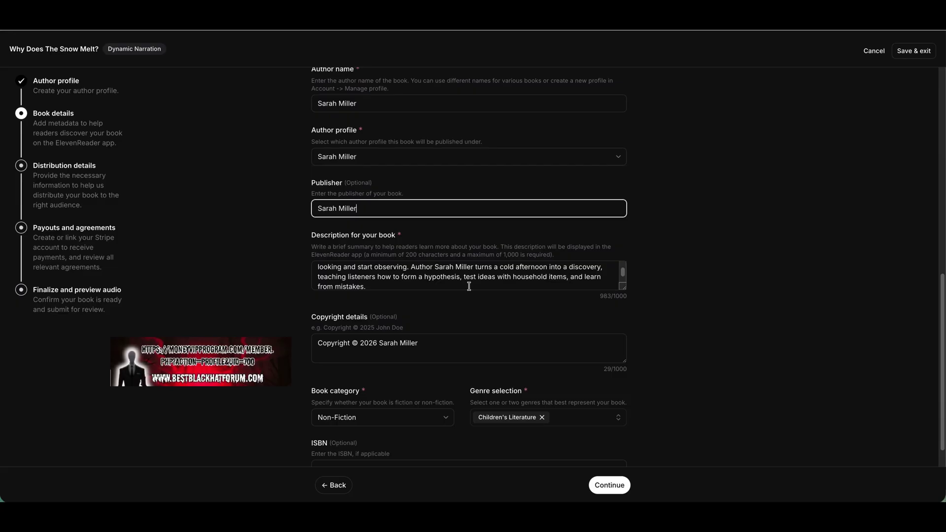
scroll(469, 286, "down", 3)
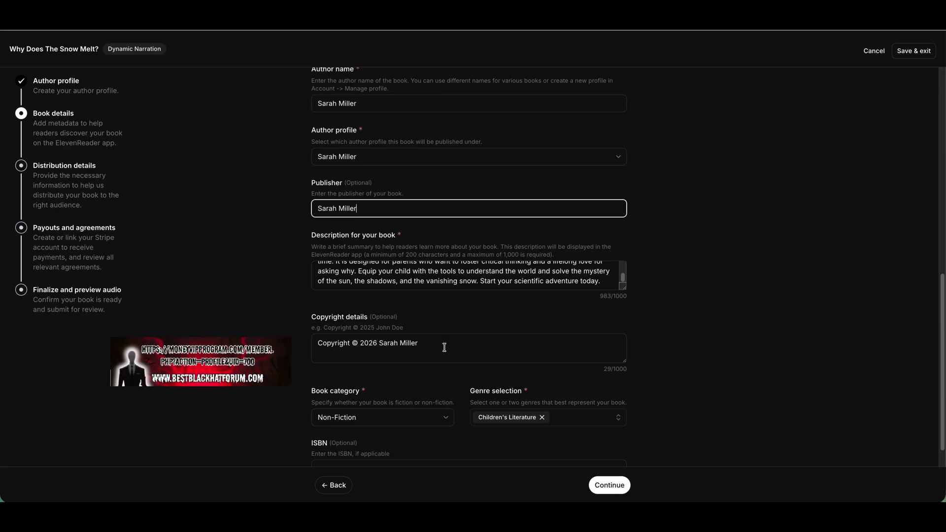
Check the name in the copyright details and view the book category options without changing the category.
scroll(444, 347, "down", 1)
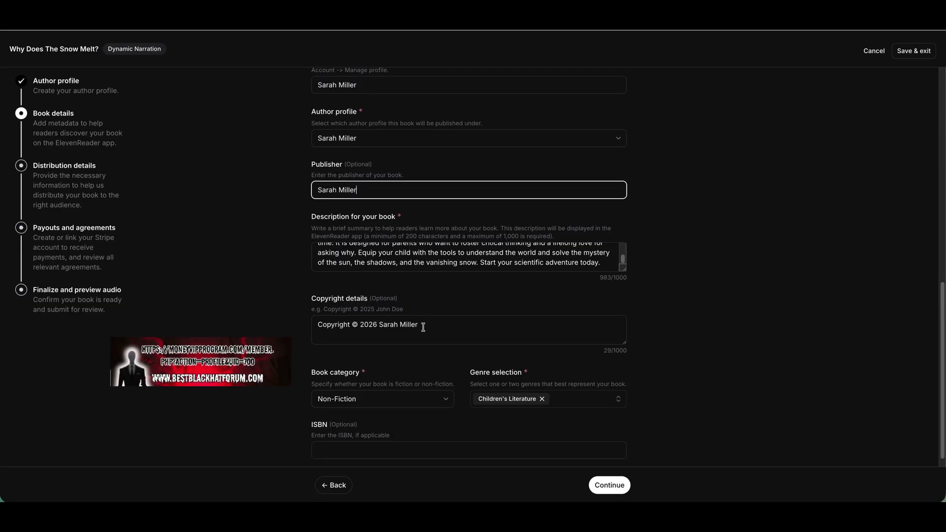
left_click_drag(422, 327, 379, 326)
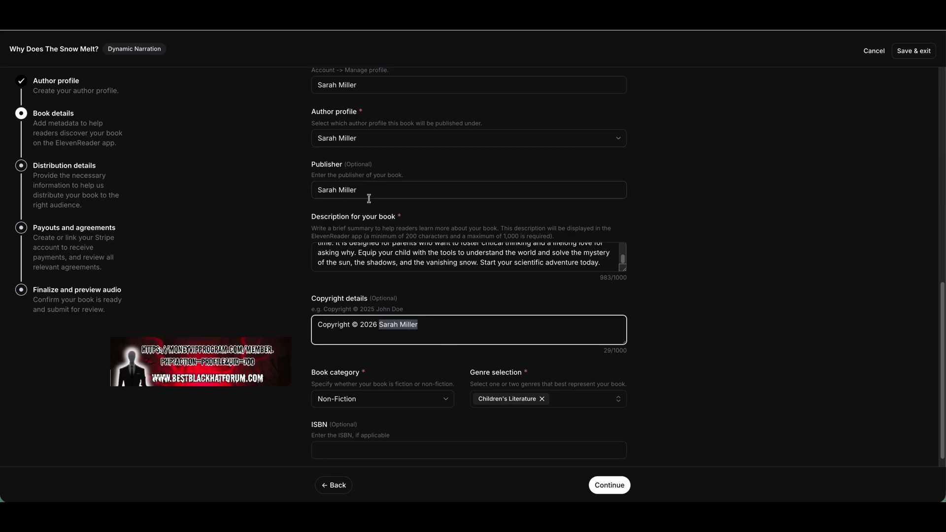
scroll(231, 318, "down", 1)
scroll(237, 320, "down", 1)
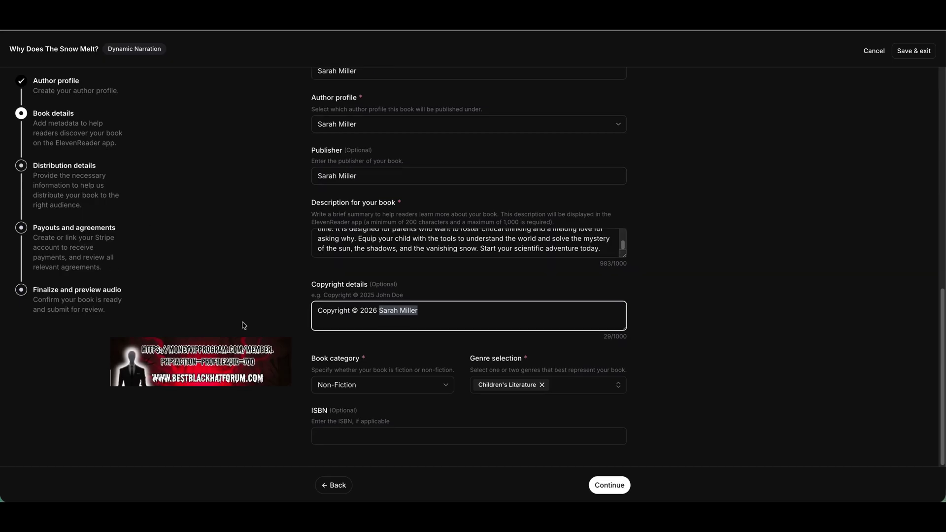
left_click(399, 386)
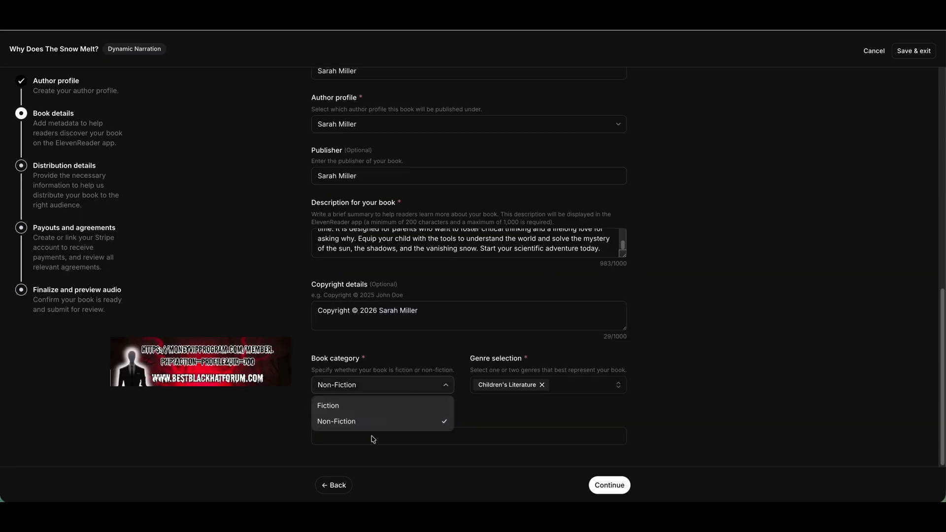
left_click(432, 349)
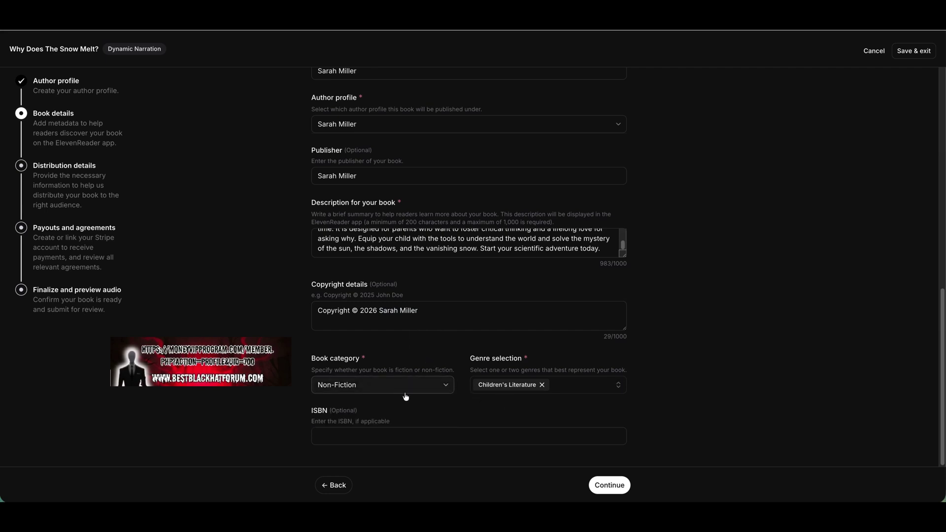
Clear the genre selection, choose Children's Literature again, and continue to the distribution details.
left_click(581, 388)
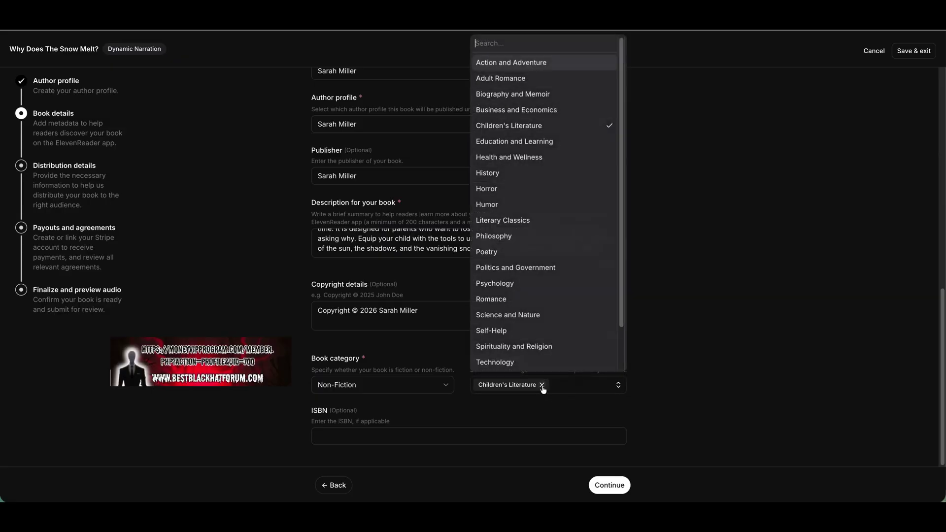
left_click(542, 385)
left_click(535, 388)
left_click(542, 387)
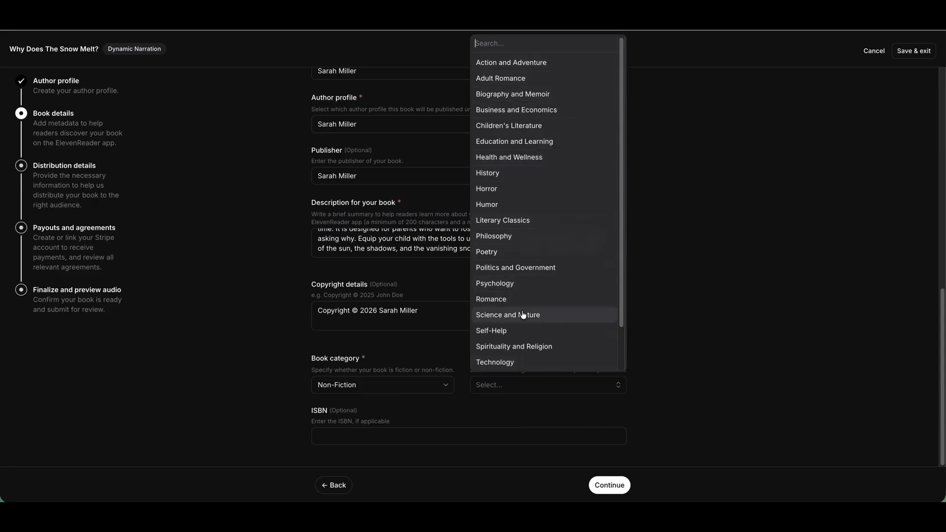
left_click(537, 125)
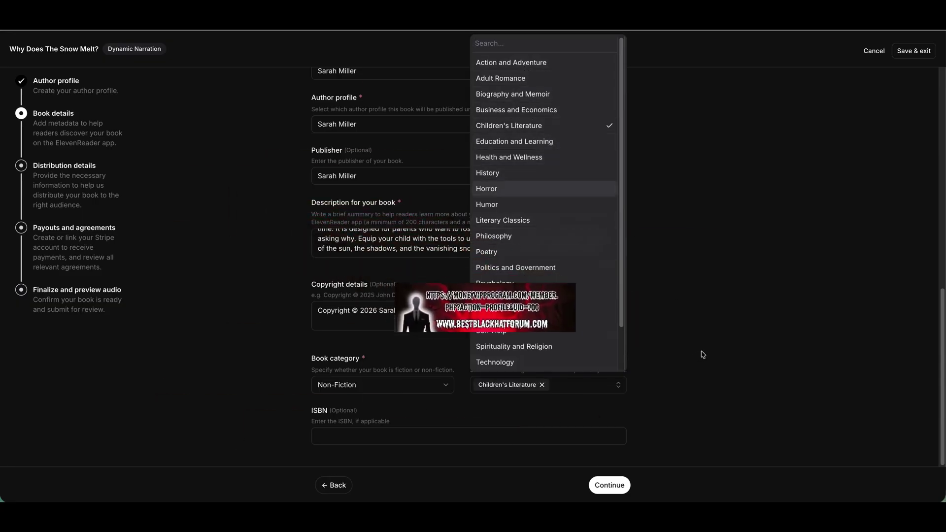
left_click(653, 365)
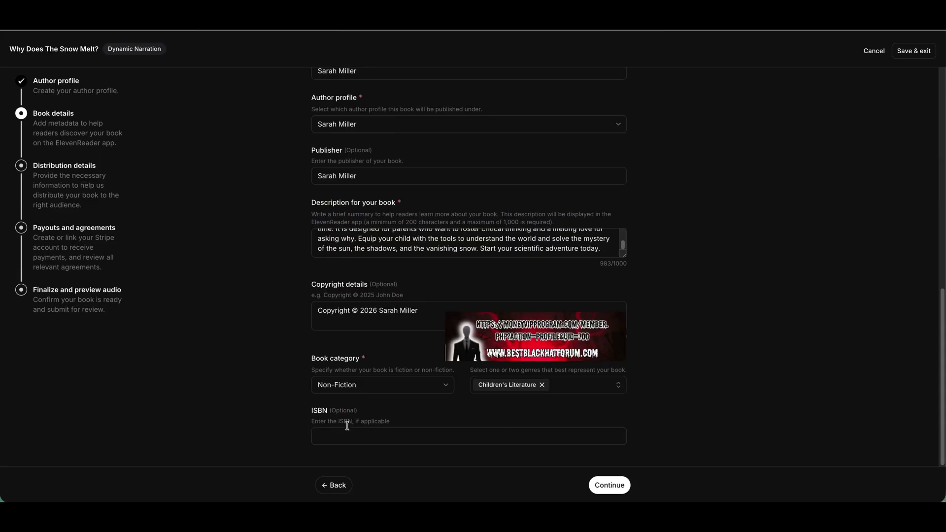
left_click(611, 487)
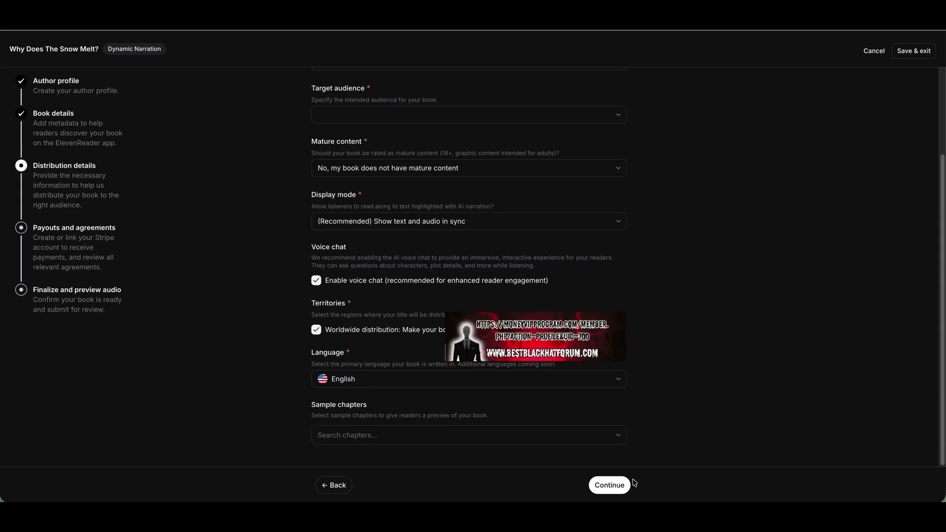
left_click(612, 484)
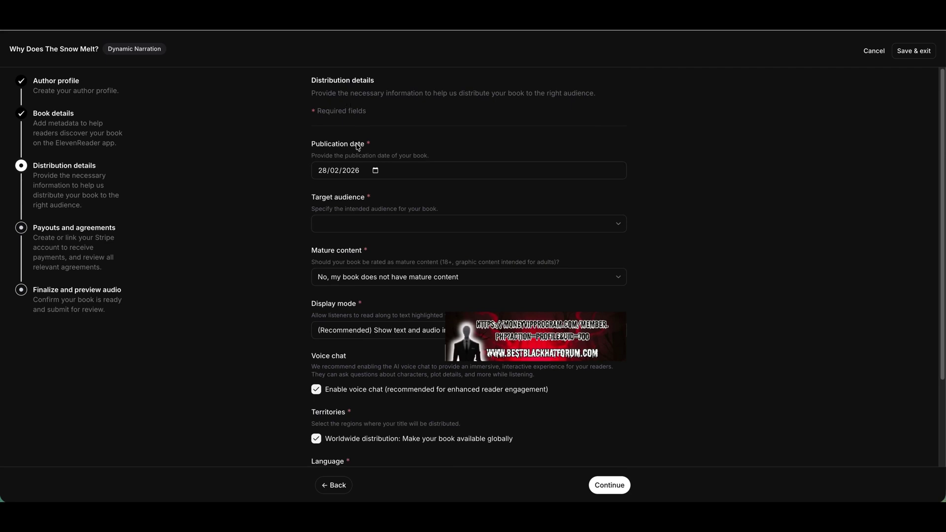
Set the book's publication date to 02/03/2026.
left_click(376, 171)
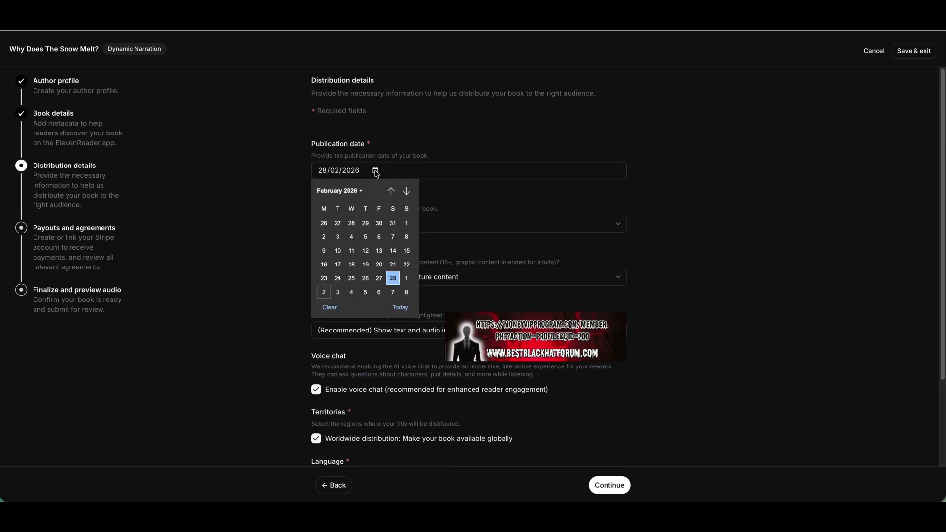
left_click(337, 292)
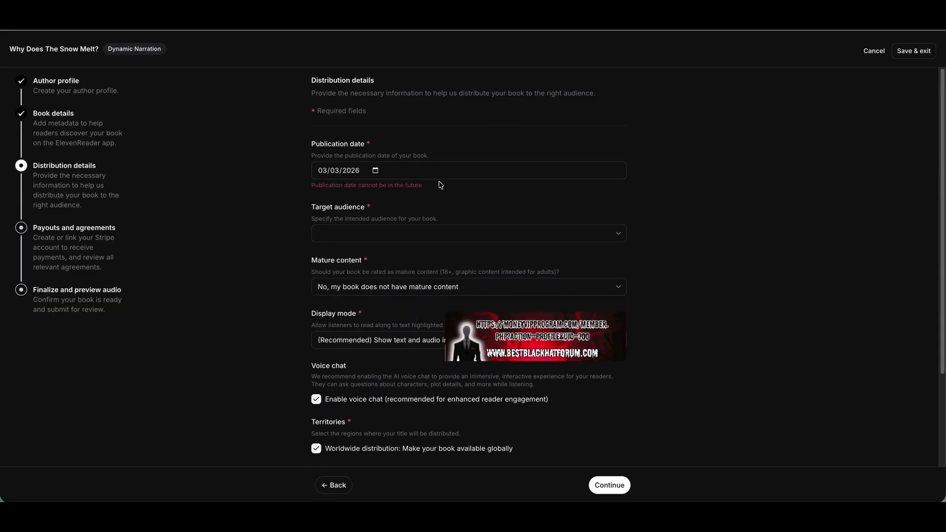
left_click(376, 171)
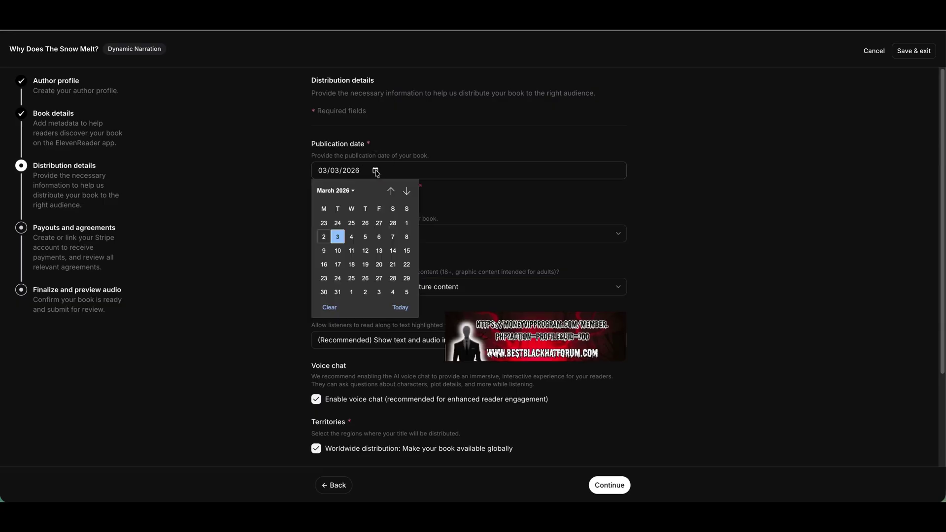
left_click(325, 238)
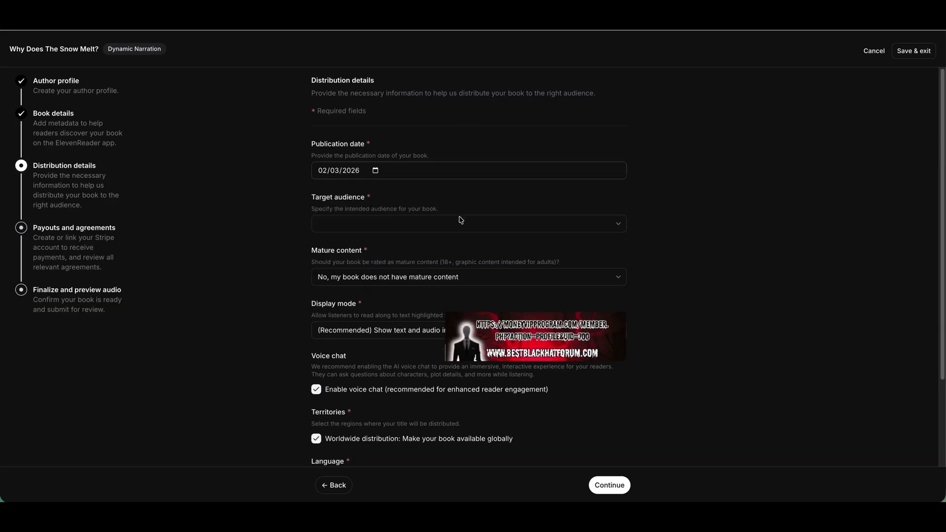
Set the book's target audience to Children, trying All ages before choosing Children again.
left_click(337, 222)
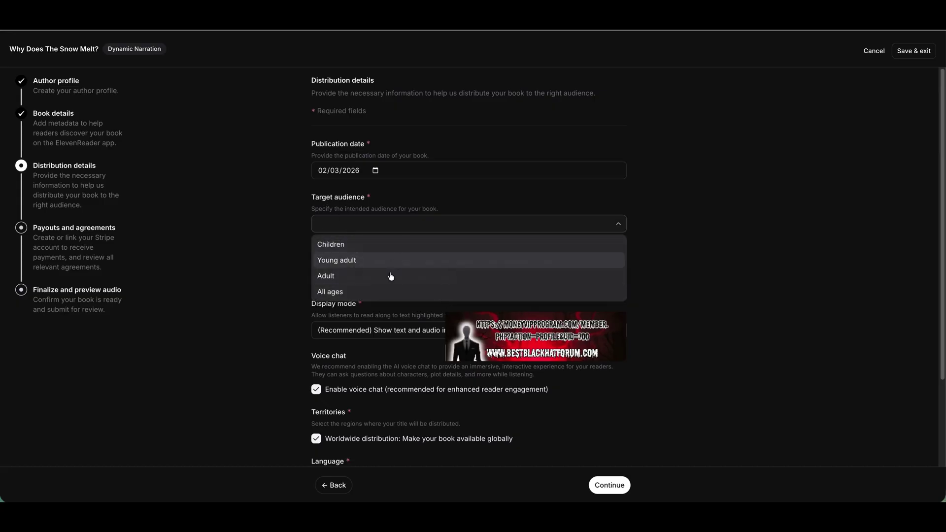
left_click(395, 244)
left_click(394, 224)
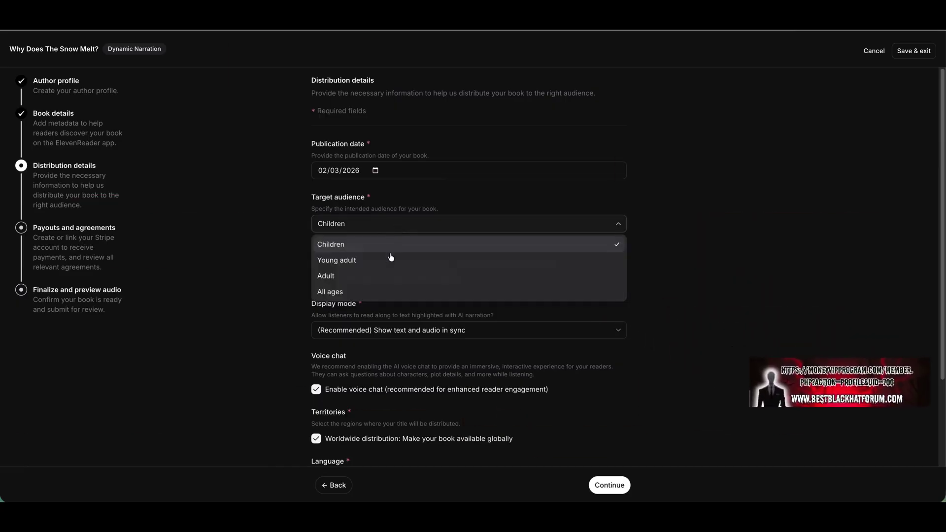
left_click(377, 293)
left_click(377, 224)
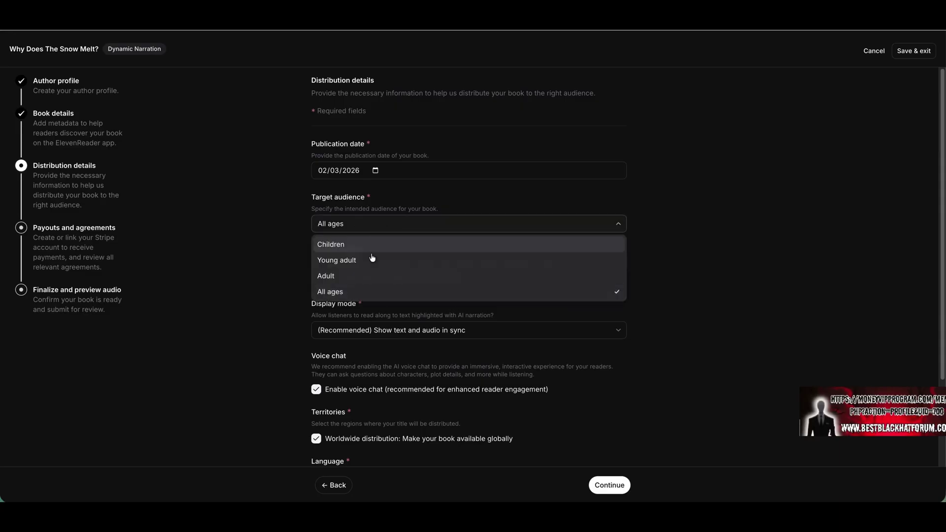
left_click(382, 245)
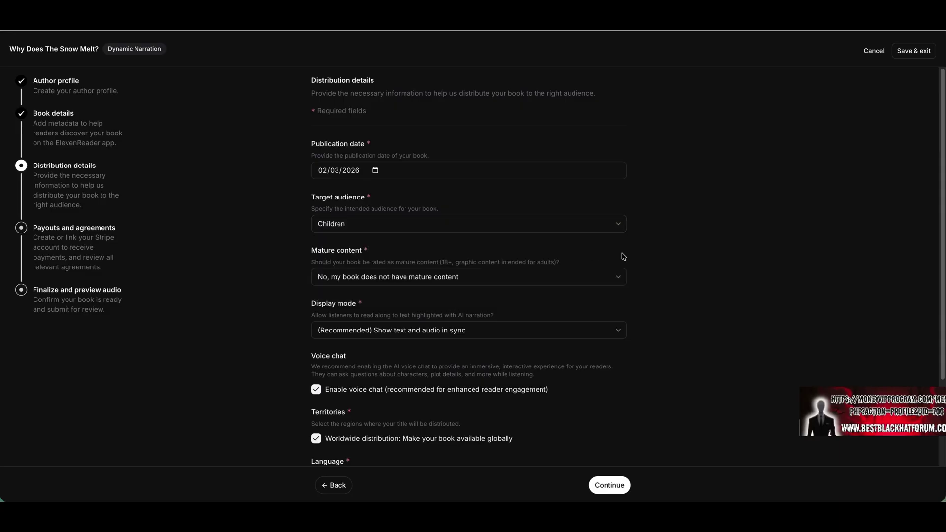
Choose "No, my book does not have mature content" as the mature content rating.
scroll(648, 340, "down", 1)
left_click(369, 218)
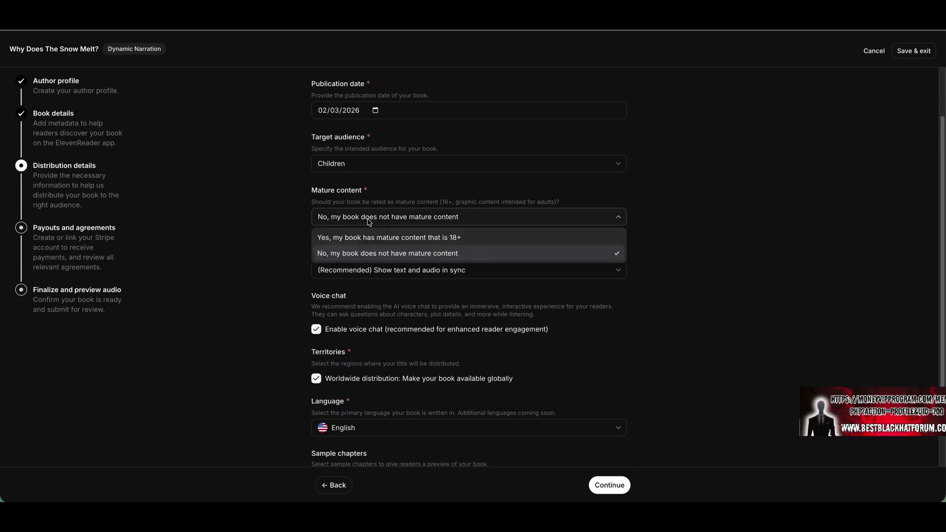
left_click(392, 255)
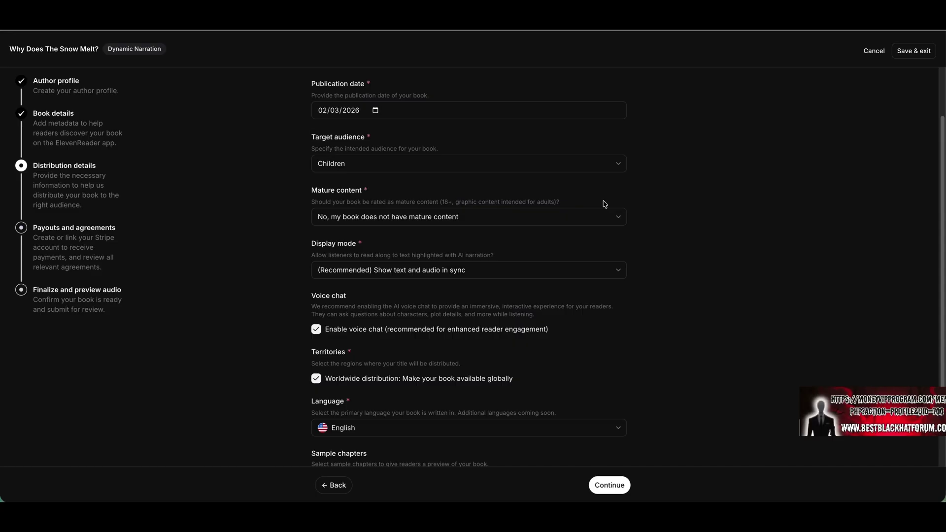
left_click(487, 220)
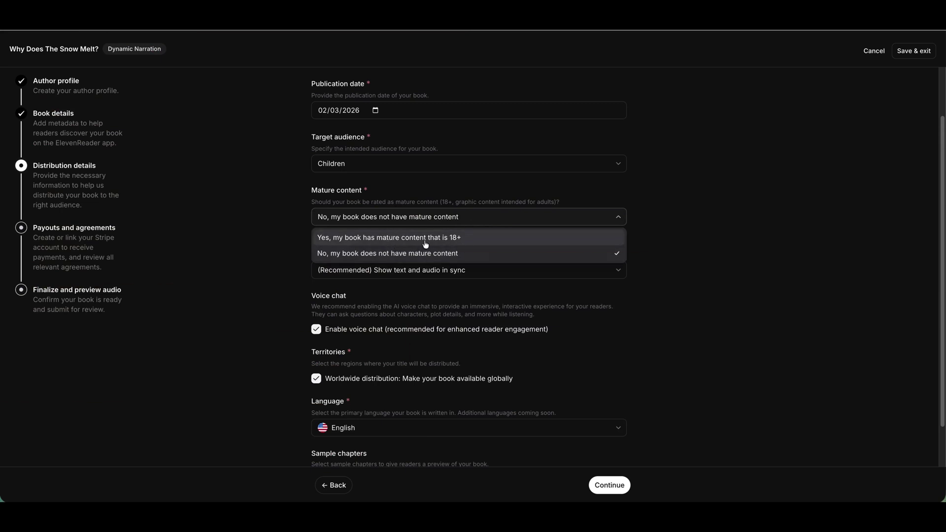
left_click(471, 255)
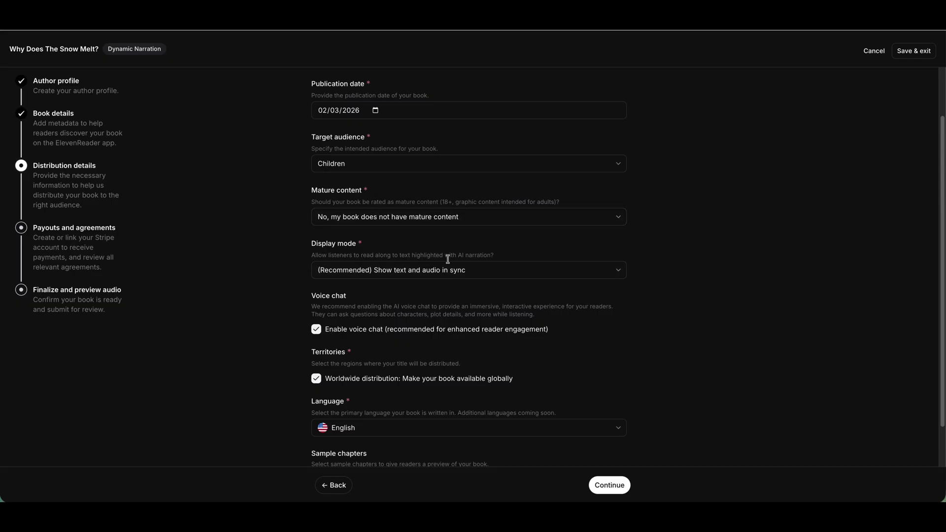
Choose the recommended display mode that shows text and audio in sync, and English as the book's language.
scroll(477, 362, "down", 1)
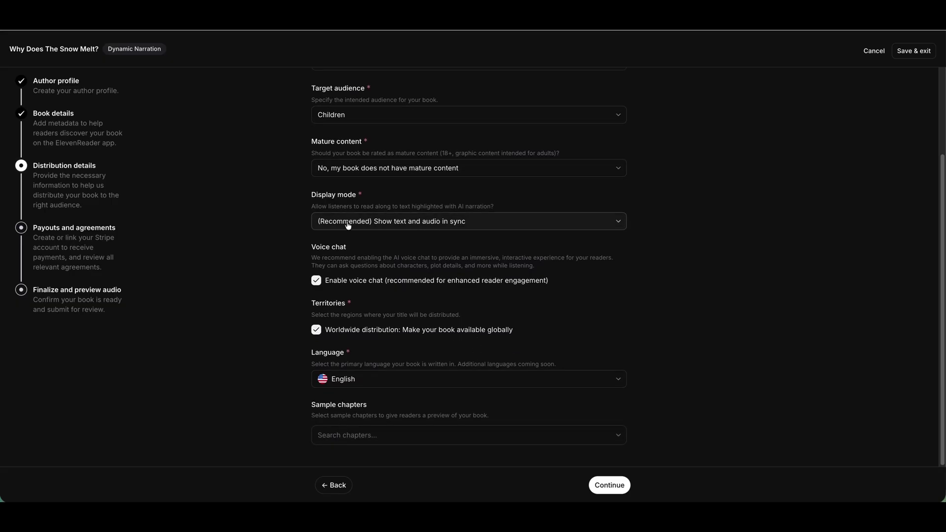
left_click(384, 223)
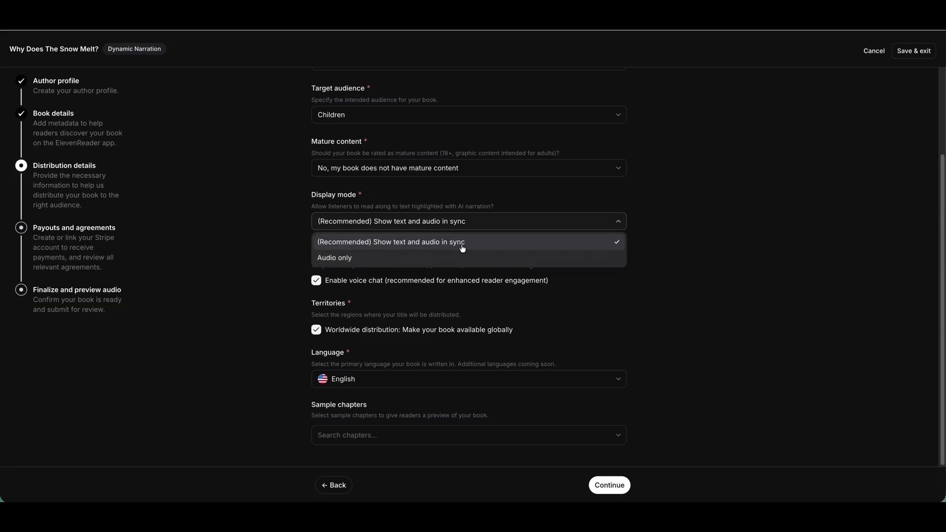
left_click(358, 242)
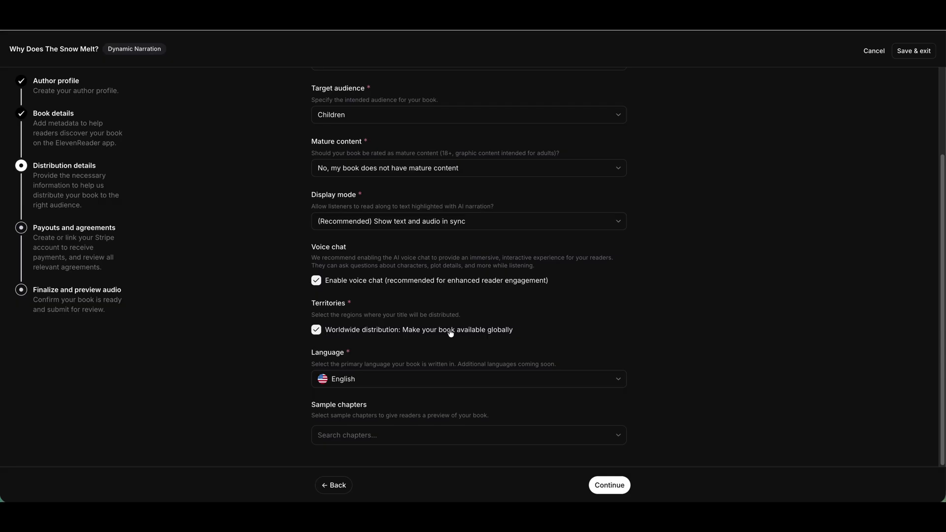
left_click(405, 383)
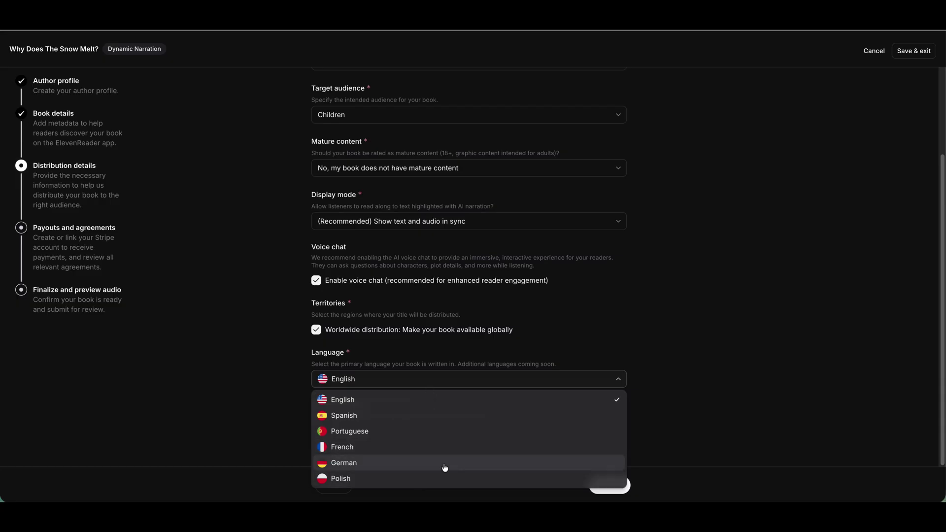
left_click(377, 400)
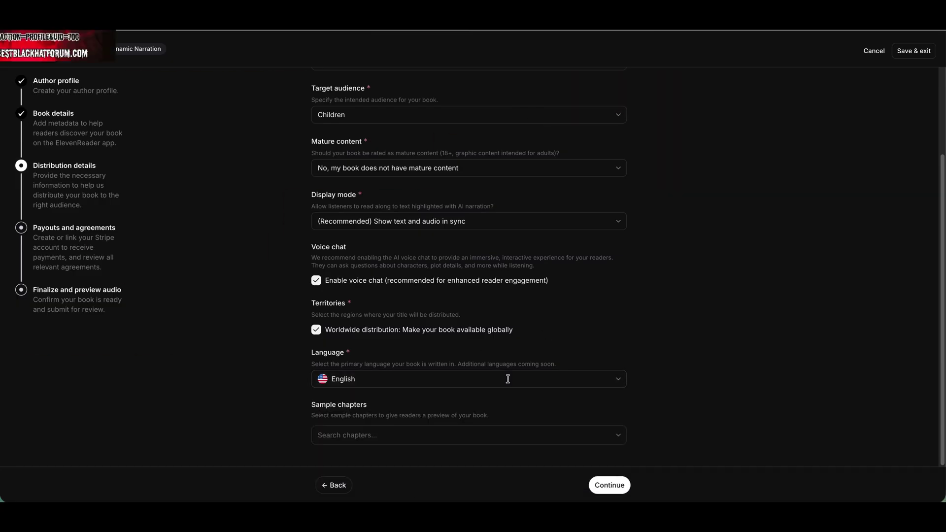
Add Why Does The Snow Melt as a sample chapter and remove it again.
left_click(409, 438)
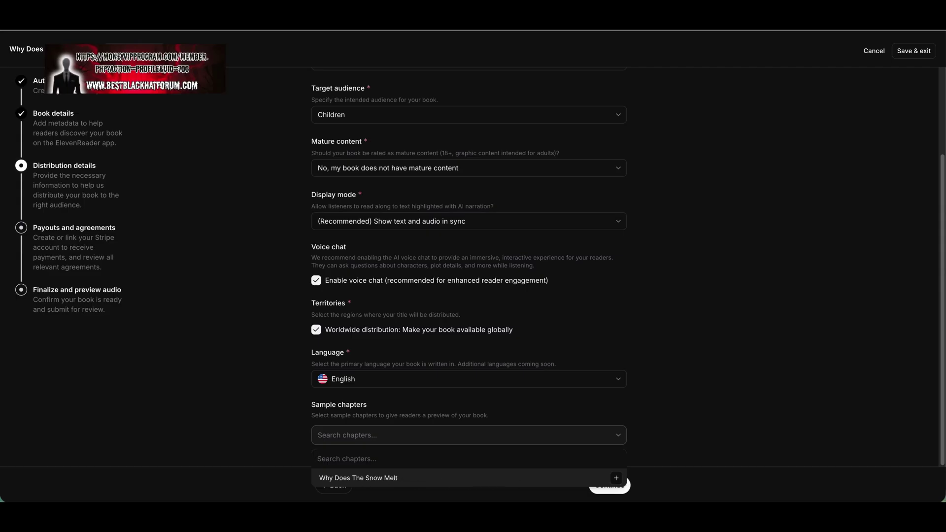
left_click(616, 479)
left_click(672, 427)
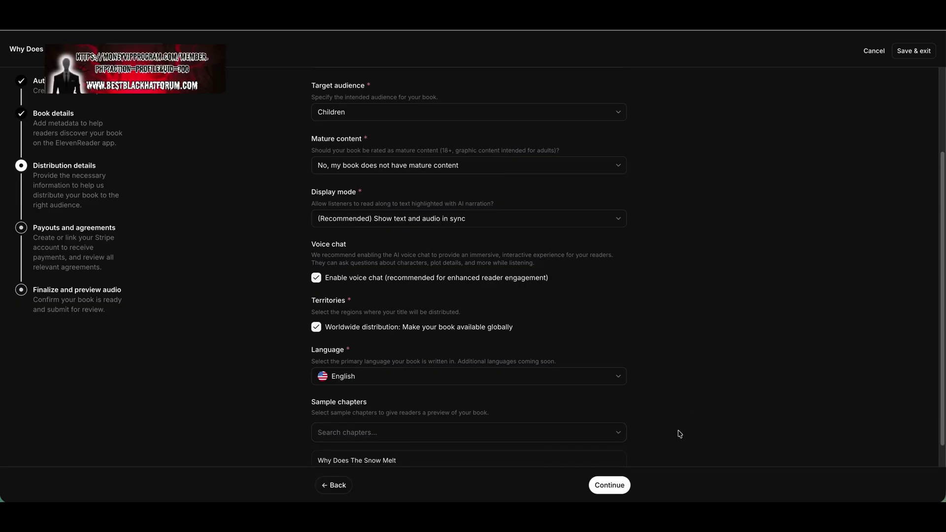
scroll(655, 453, "down", 1)
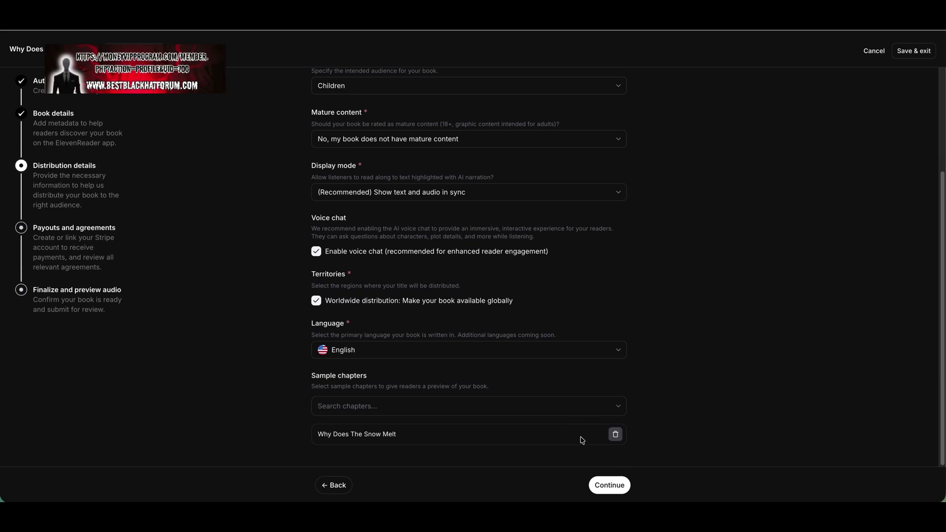
left_click(427, 413)
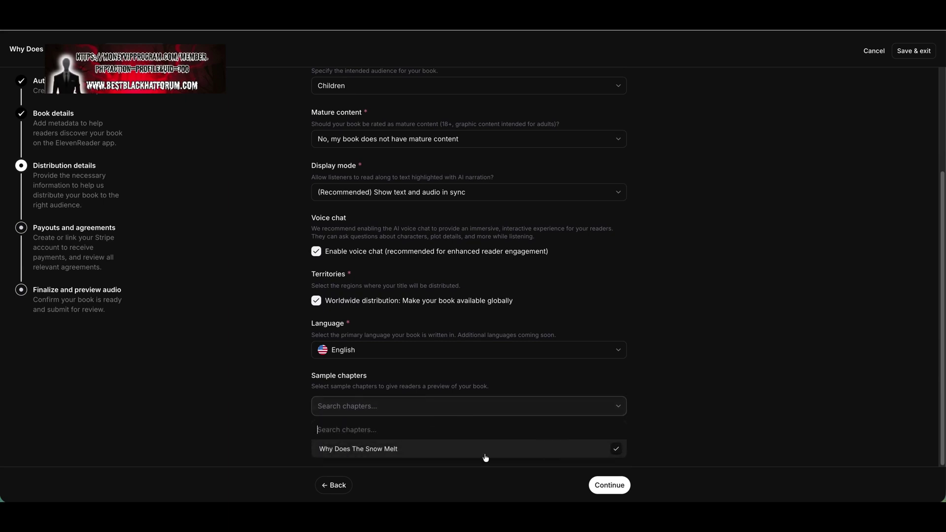
left_click(617, 449)
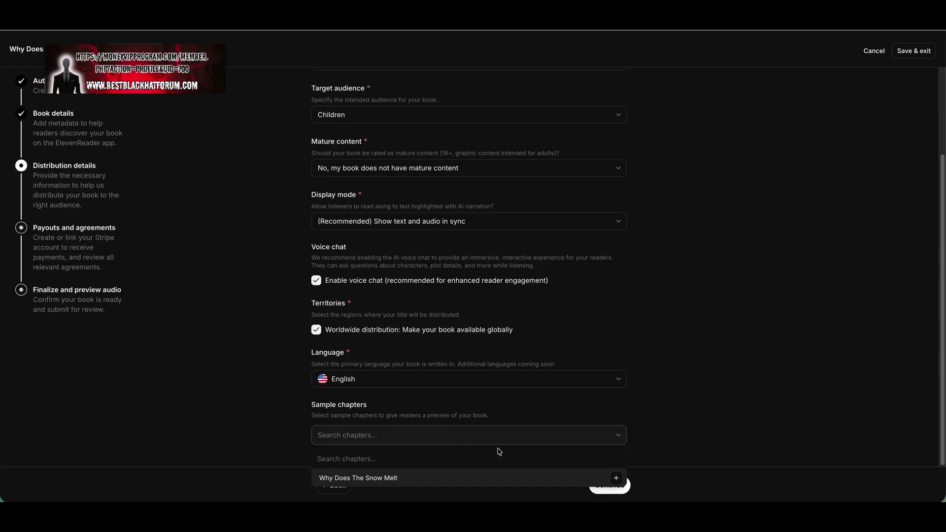
left_click(667, 420)
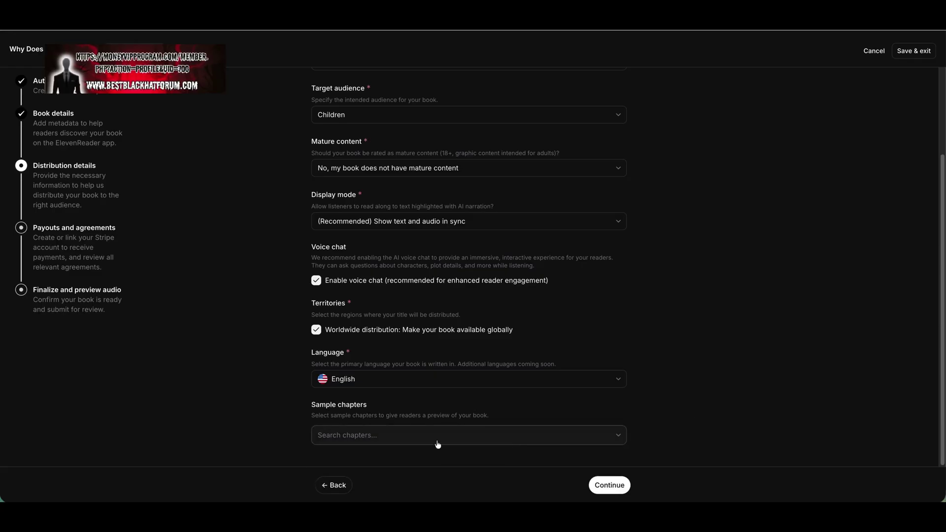
Continue from the distribution details to the payouts and agreements.
left_click(611, 488)
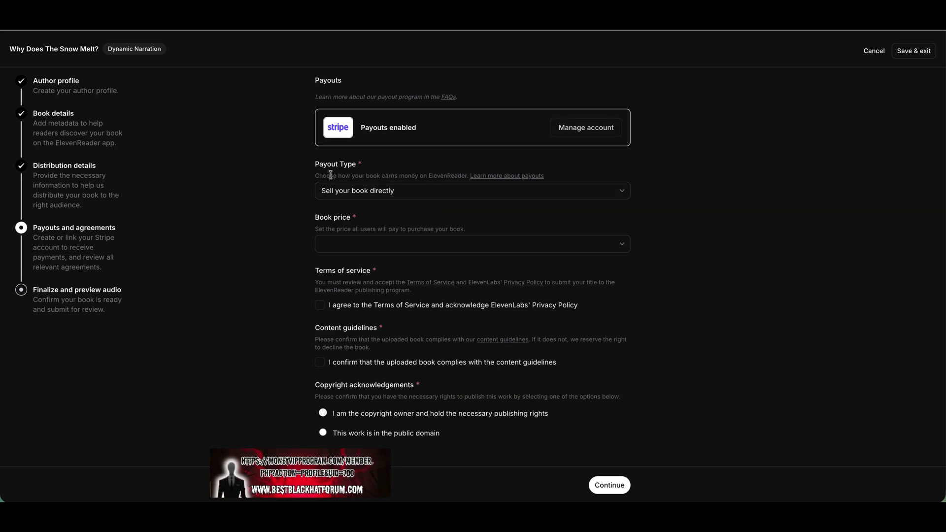
Switch the payout type to Offer your book for free and back to Sell your book directly.
left_click(418, 193)
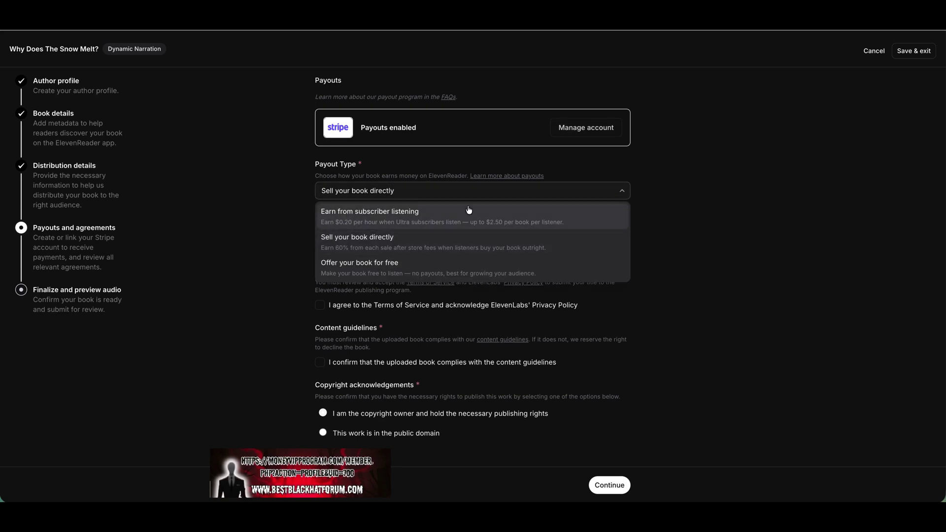
left_click(467, 270)
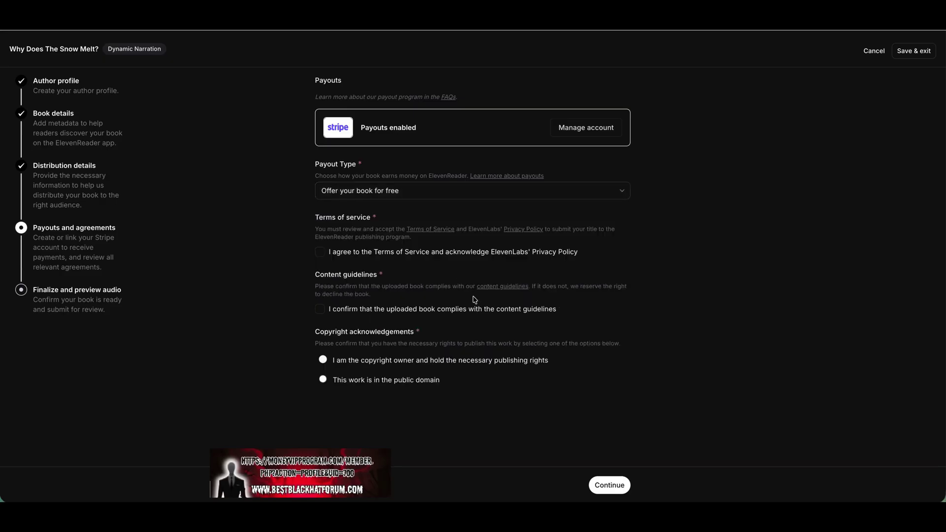
left_click(400, 196)
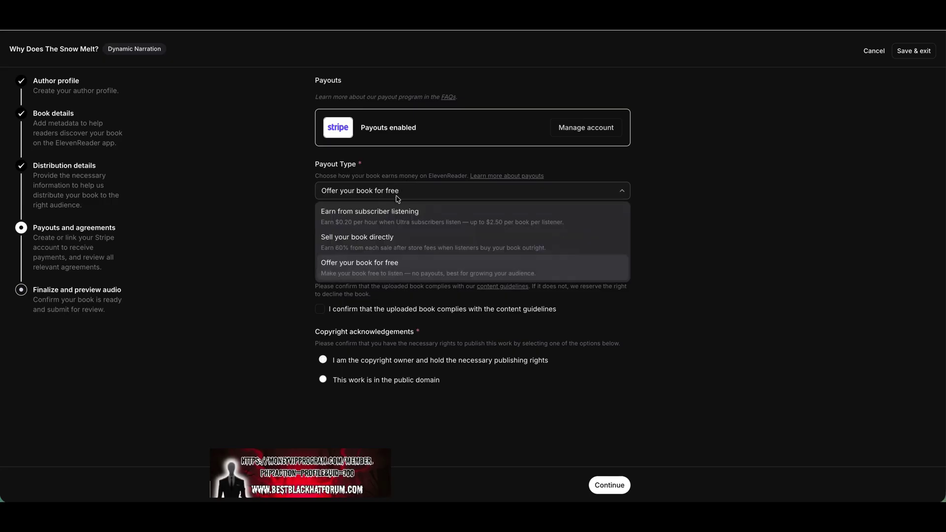
left_click(425, 248)
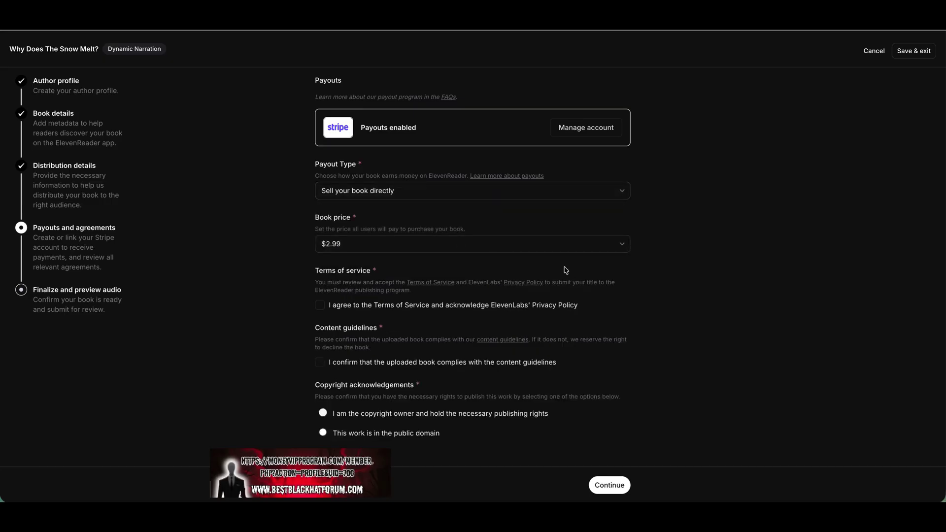
Look through the available book prices for selling the book directly.
left_click(465, 248)
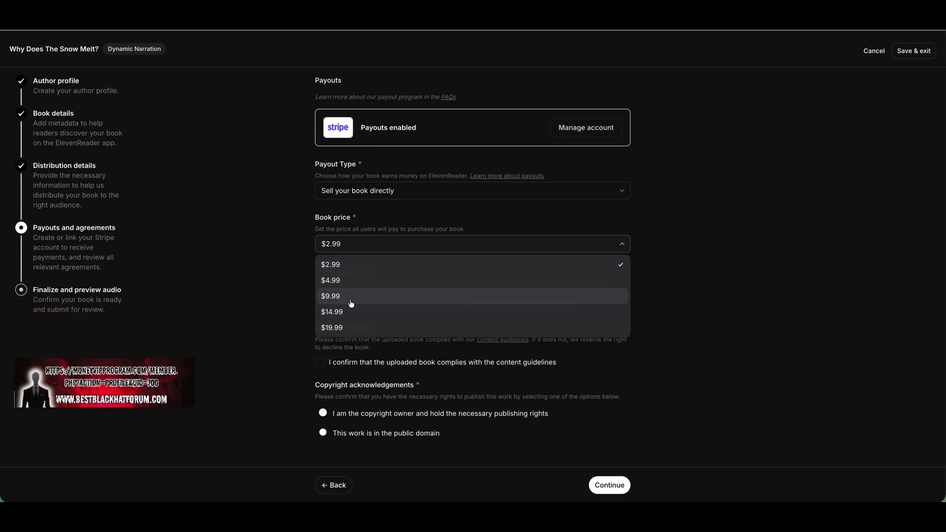
left_click(414, 237)
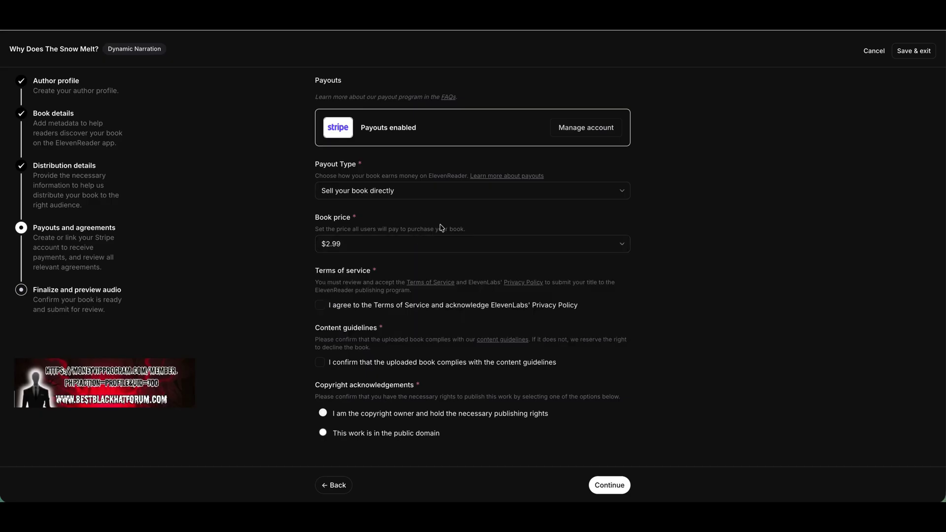
left_click(365, 244)
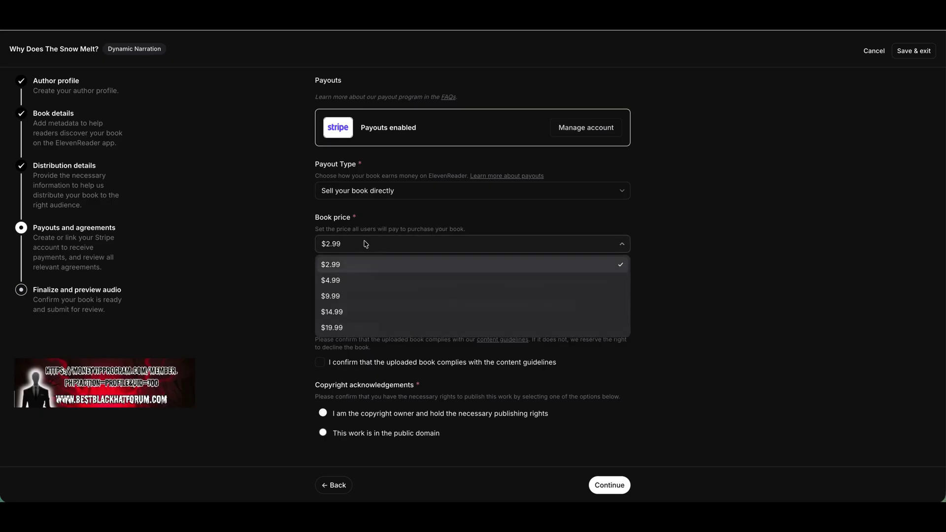
left_click(371, 190)
Set the payout type to Earn from subscriber listening and the price for free users to $2.99.
left_click(370, 186)
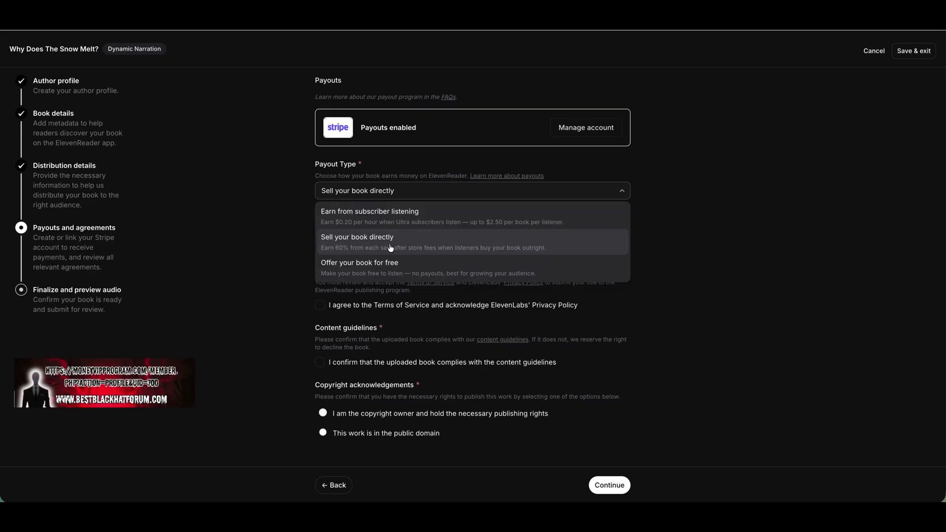
left_click(389, 215)
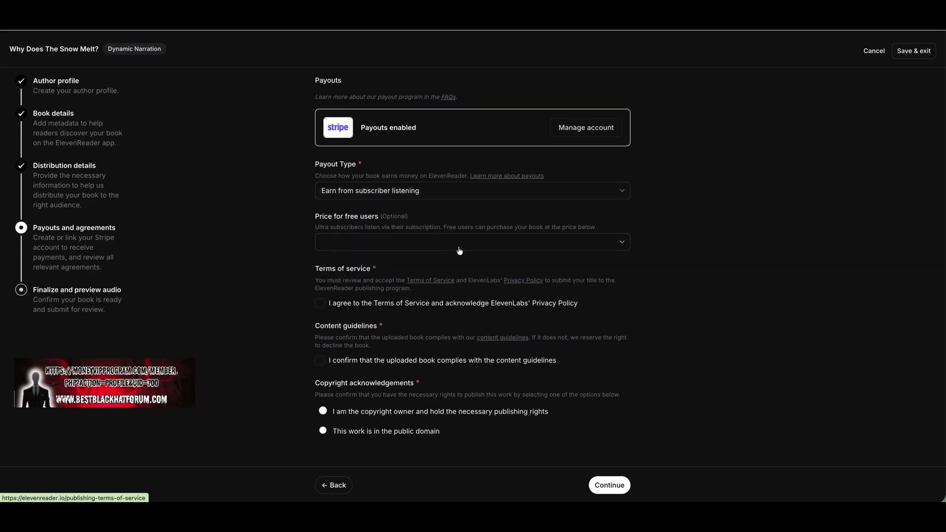
left_click(394, 248)
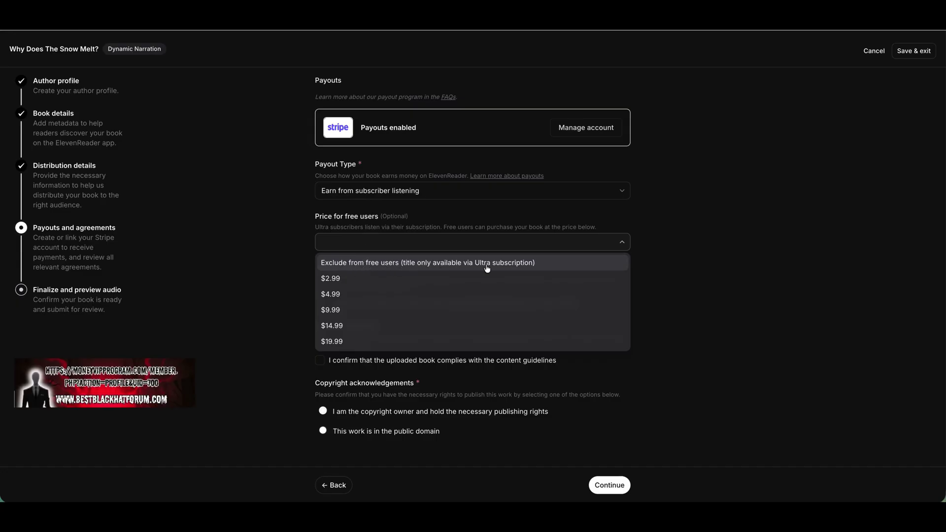
left_click(439, 279)
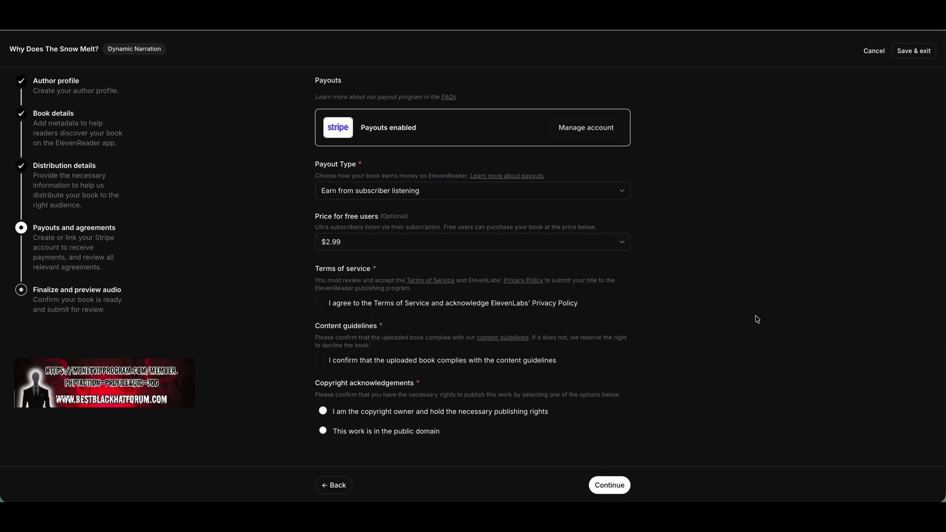
left_click(339, 242)
left_click(462, 281)
left_click(416, 243)
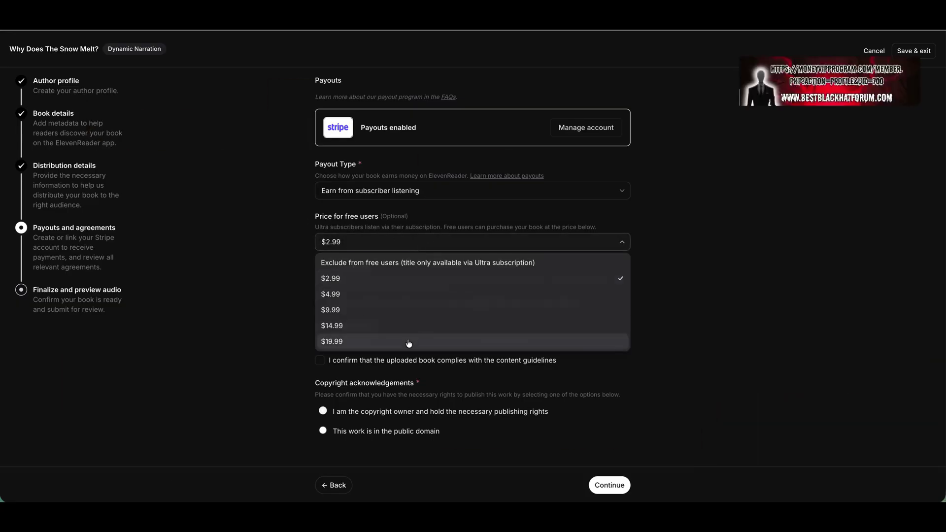
left_click(502, 246)
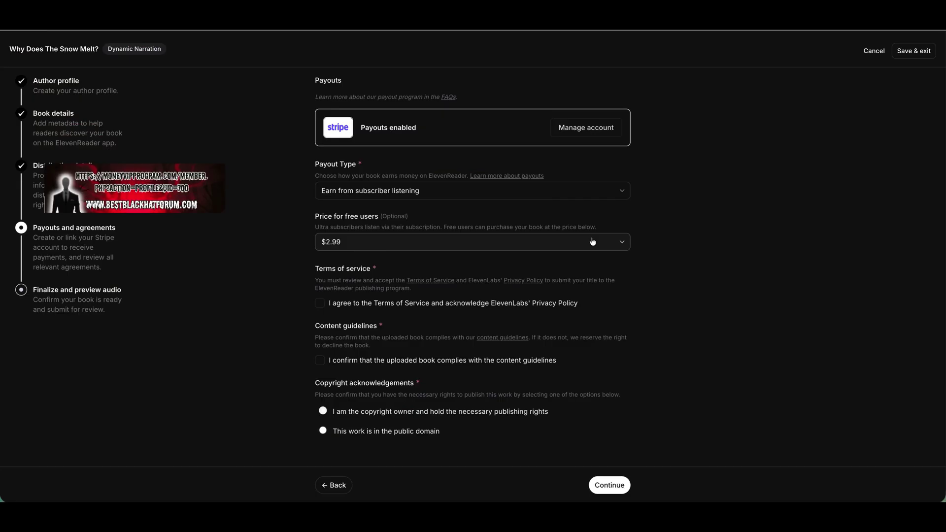
Accept the terms of service and content guidelines, and declare copyright ownership with the necessary publishing rights.
left_click(320, 302)
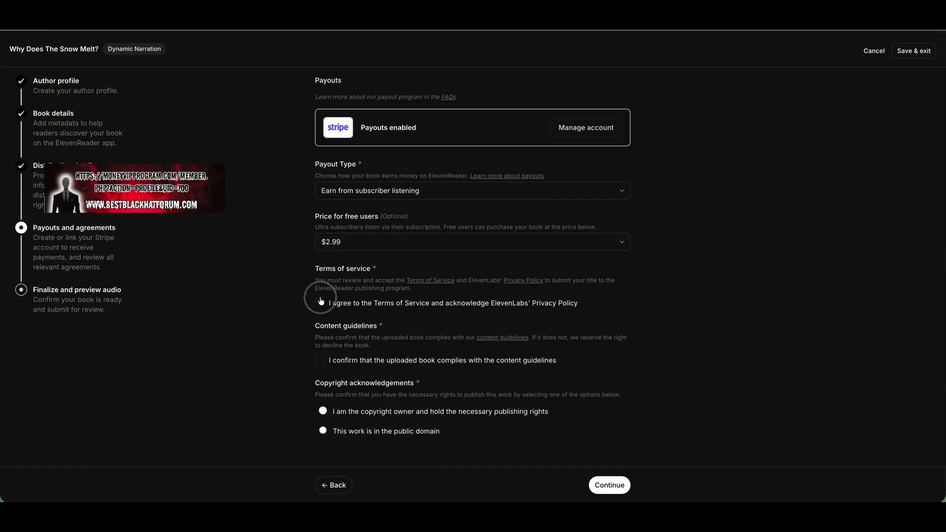
left_click(321, 363)
left_click(322, 413)
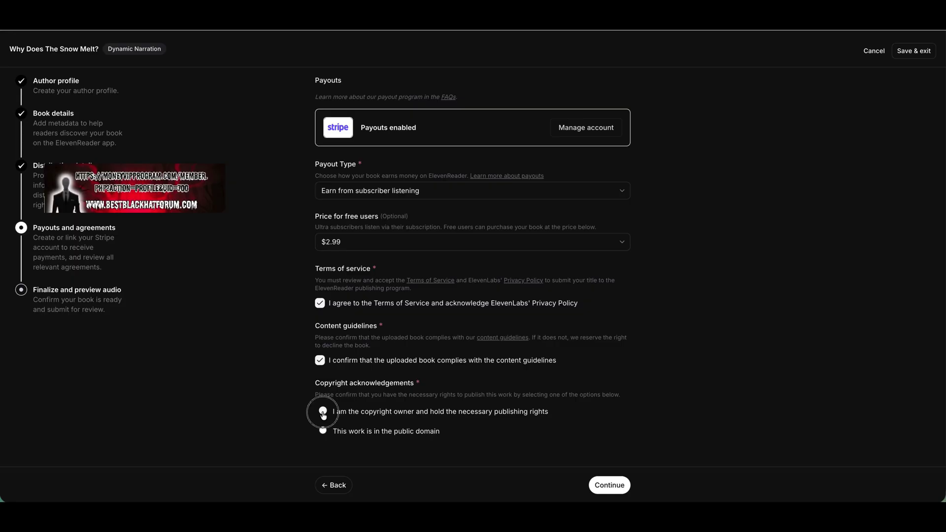
Proceed to the finalize and preview audio stage and look through the available recommended voices, leaving the selection at None.
left_click(604, 488)
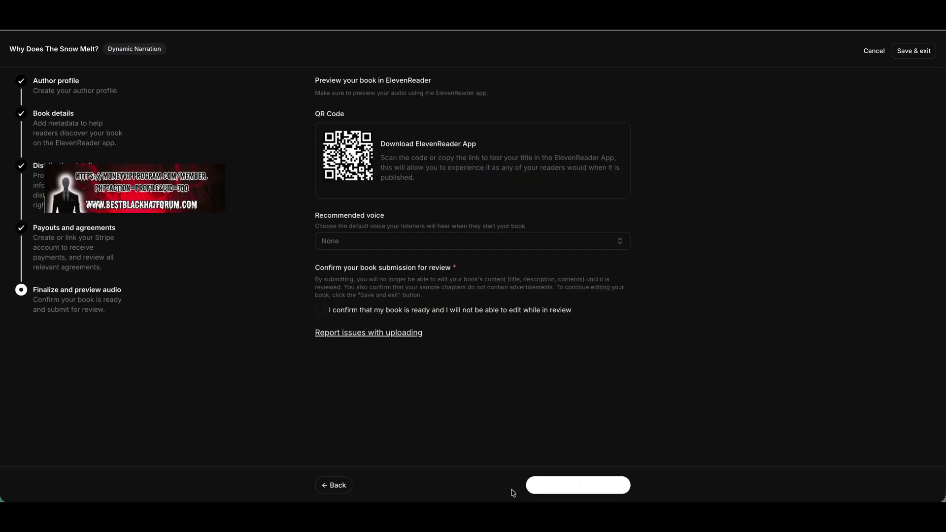
left_click(359, 246)
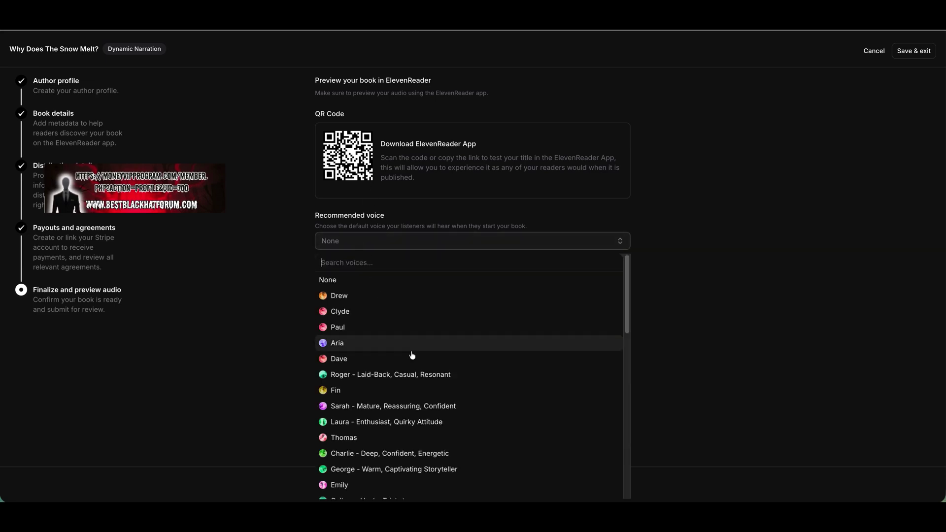
scroll(440, 443, "down", 5)
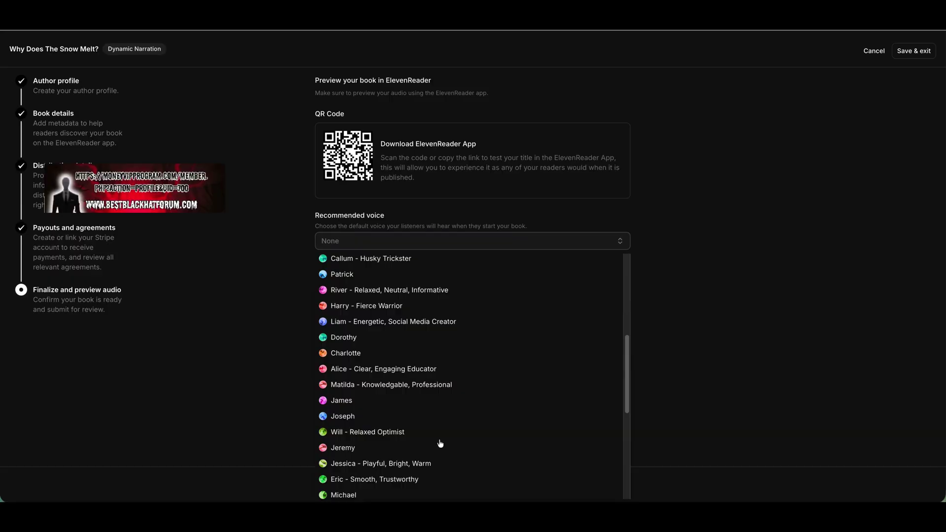
scroll(440, 443, "up", 5)
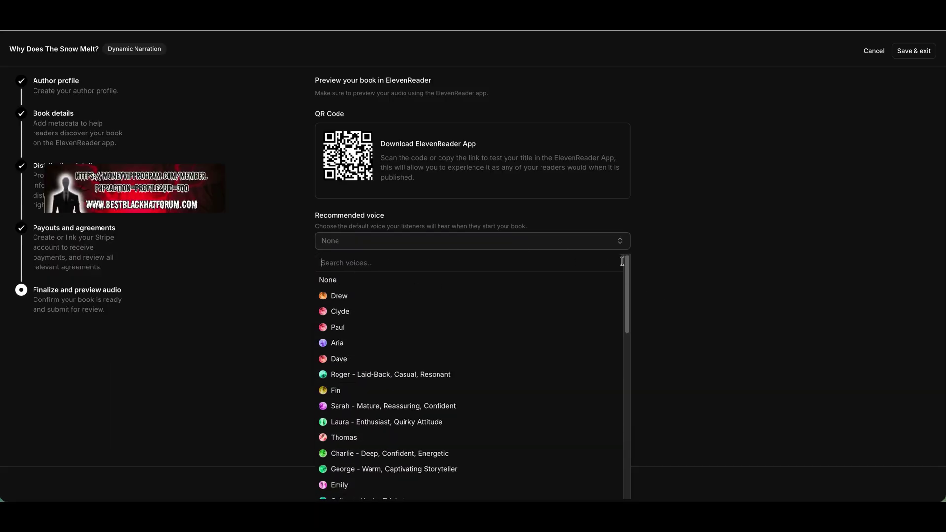
left_click(676, 274)
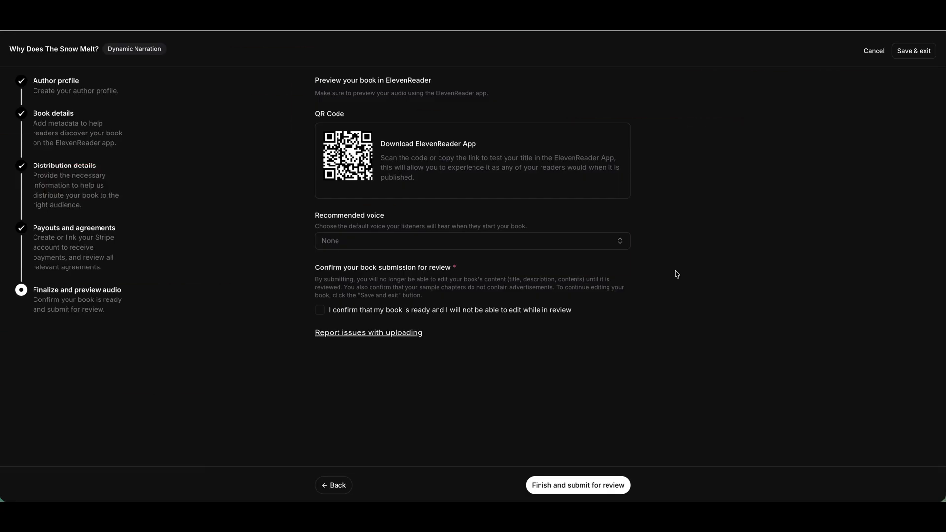
left_click(353, 242)
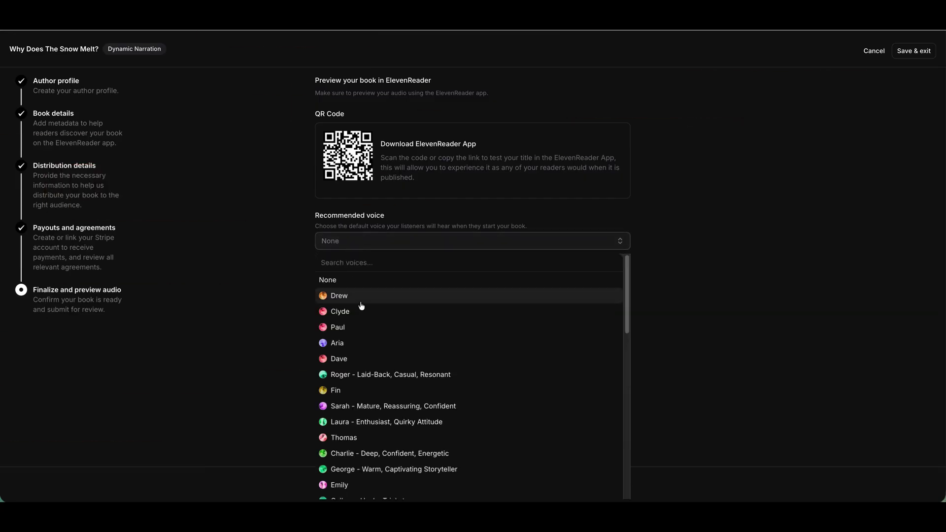
left_click(515, 215)
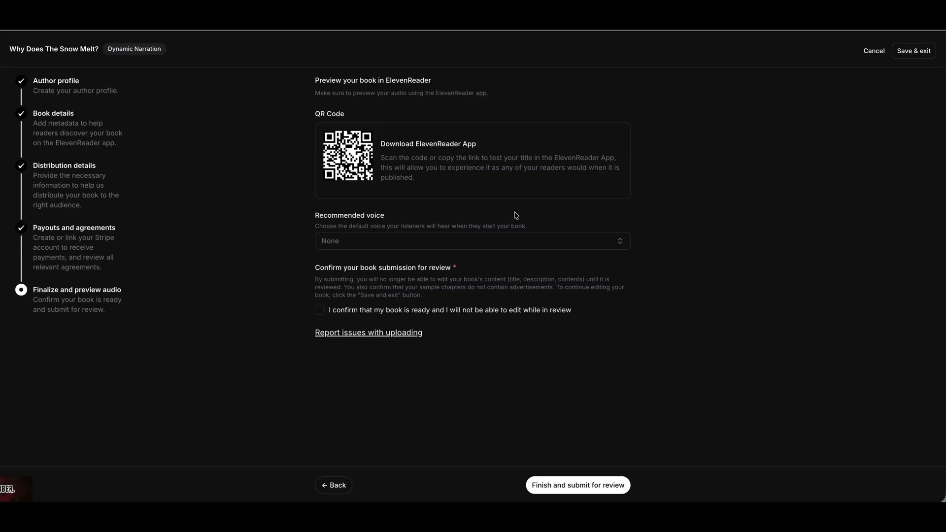
Check the recommended voice options, confirm the book is ready for review, and save and exit the submission form.
left_click(358, 240)
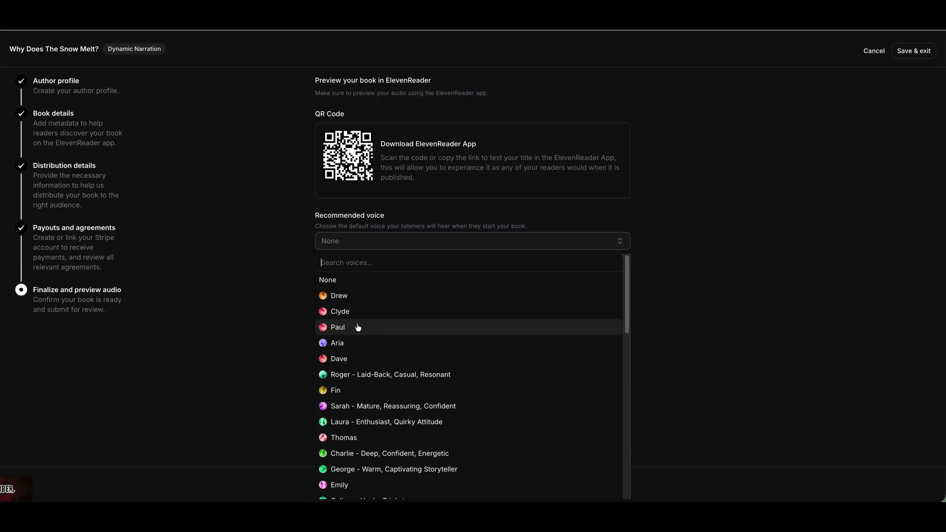
left_click(275, 294)
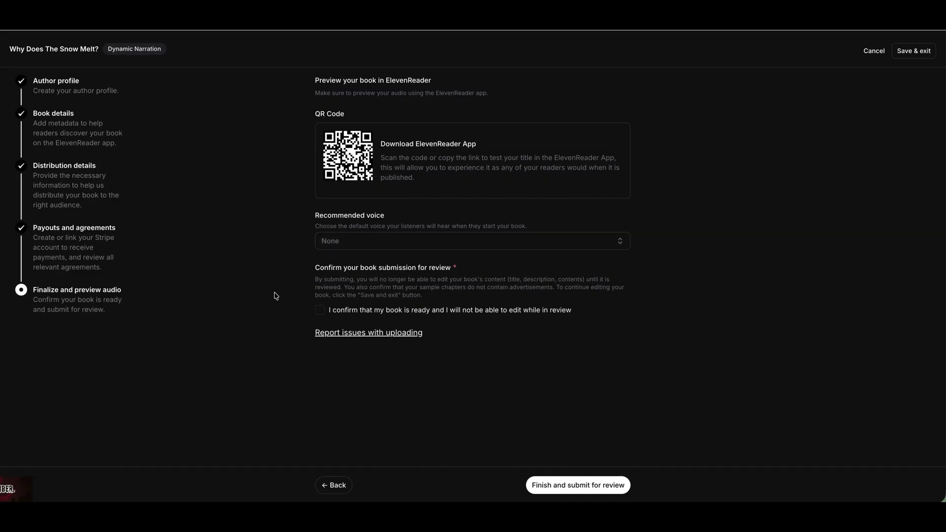
left_click(316, 317)
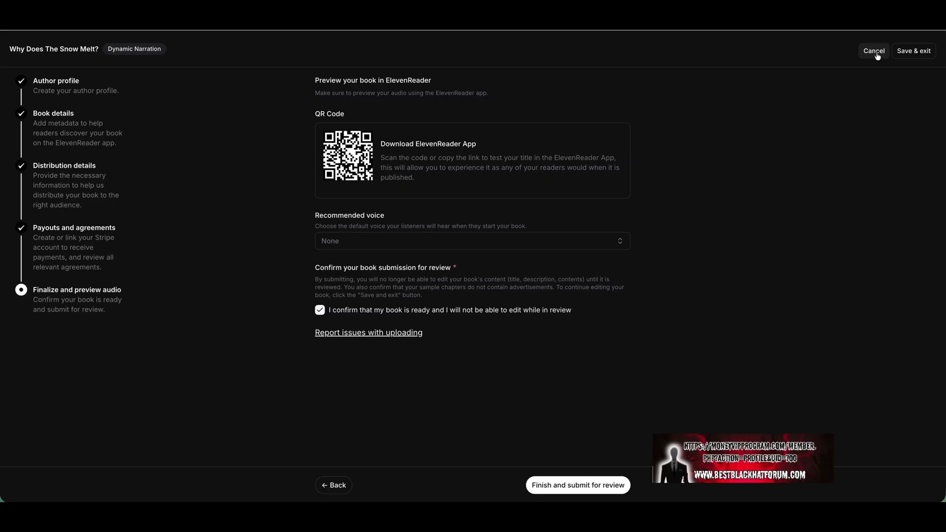
left_click(903, 52)
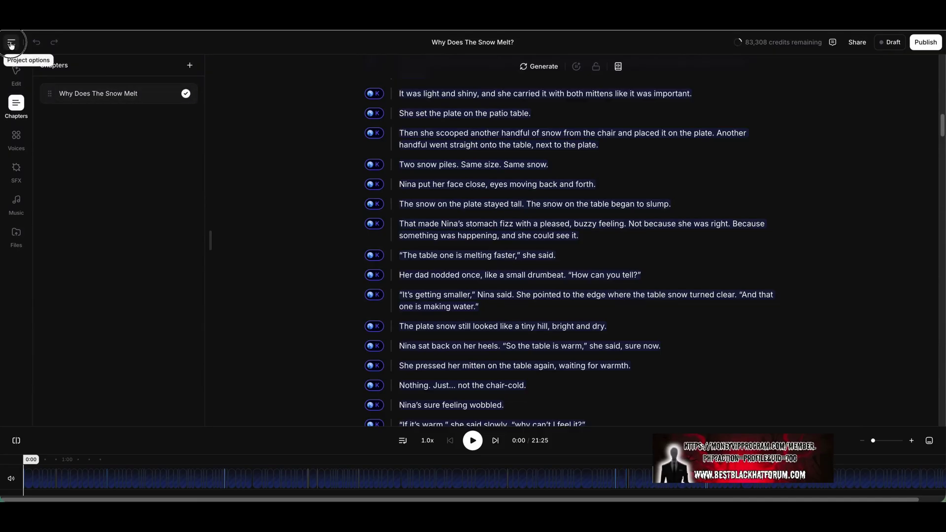
Leave the Why Does The Snow Melt? project for the Audiobooks bookshelf and look through its books and their statuses.
left_click(11, 43)
left_click(18, 63)
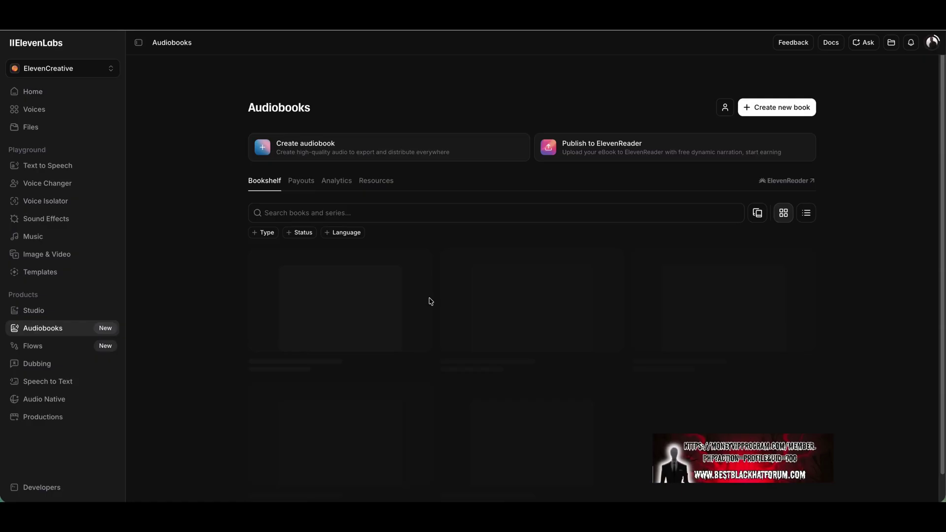
scroll(430, 322, "down", 5)
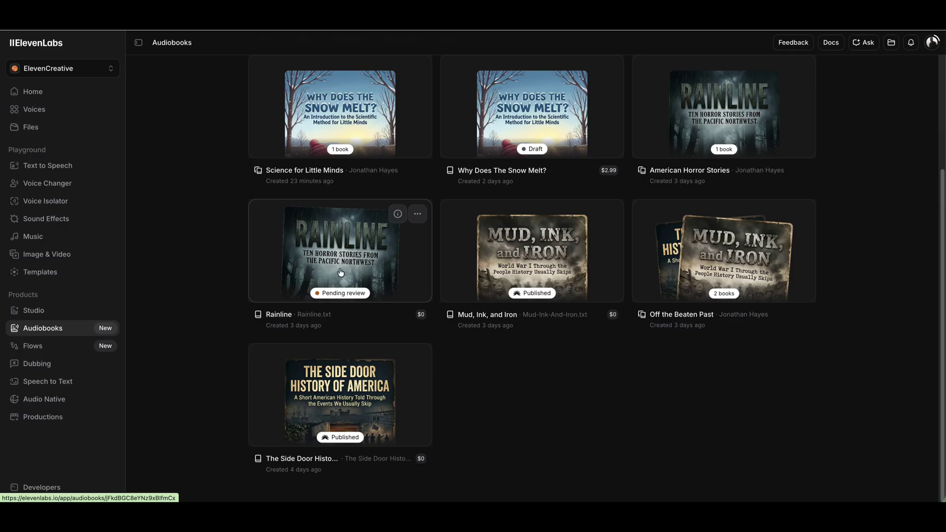
scroll(339, 296, "up", 2)
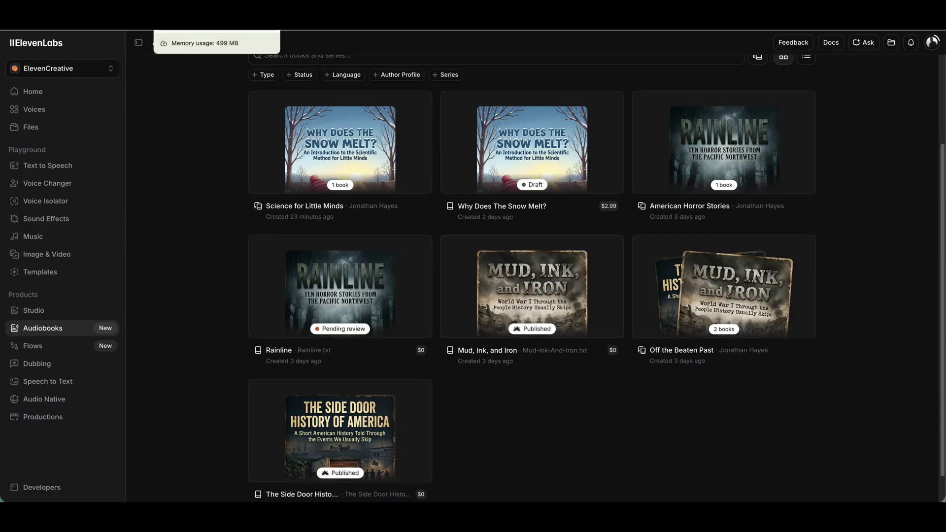
Switch to the ElevenReader site, open the library and look through the saved audiobooks.
left_click(197, 15)
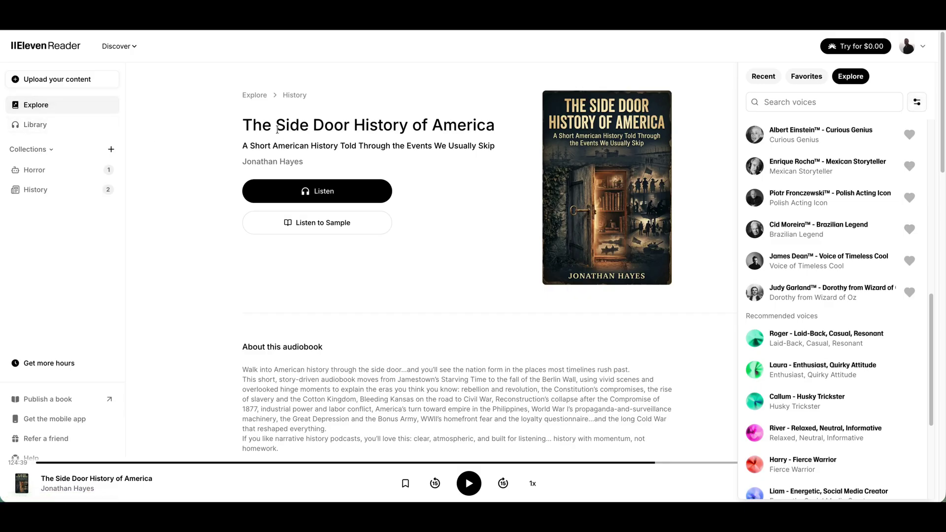
left_click(42, 123)
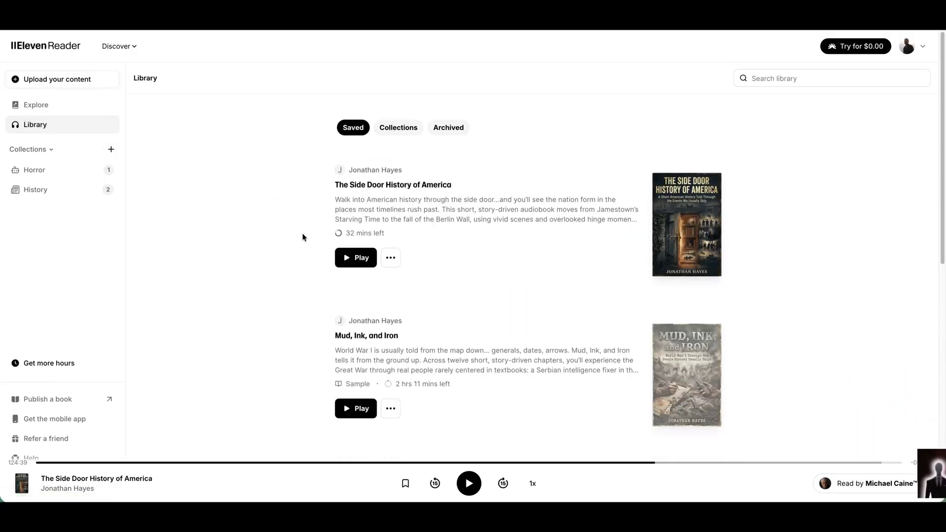
scroll(302, 234, "down", 5)
scroll(302, 237, "down", 5)
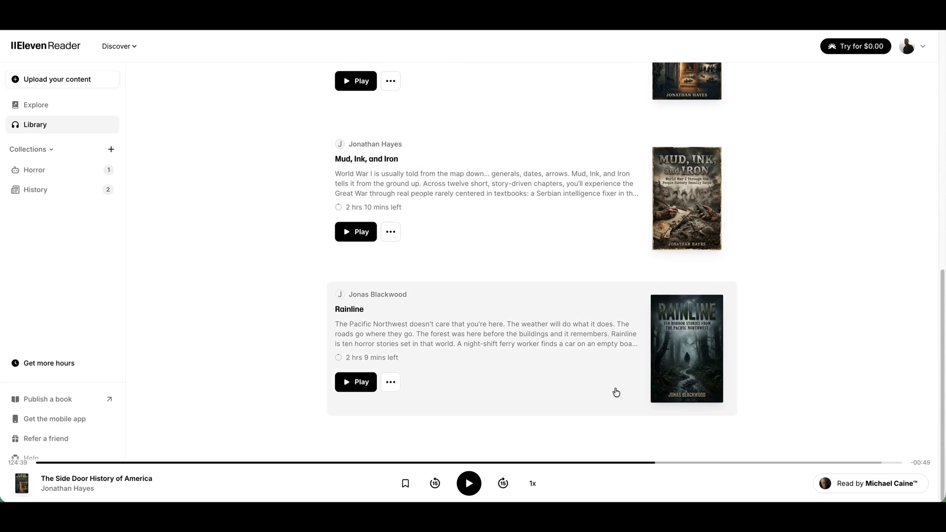
scroll(692, 384, "up", 10)
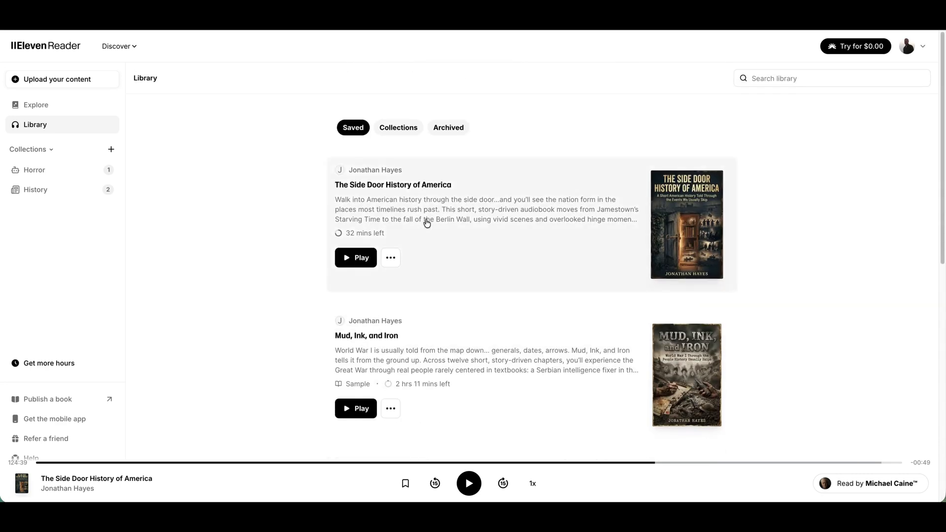
scroll(302, 229, "down", 2)
scroll(302, 229, "down", 1)
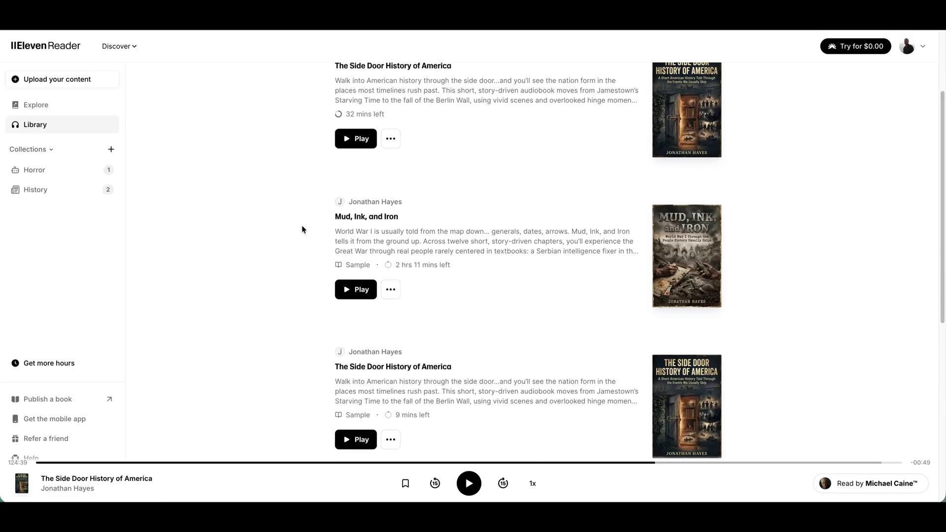
scroll(302, 229, "up", 1)
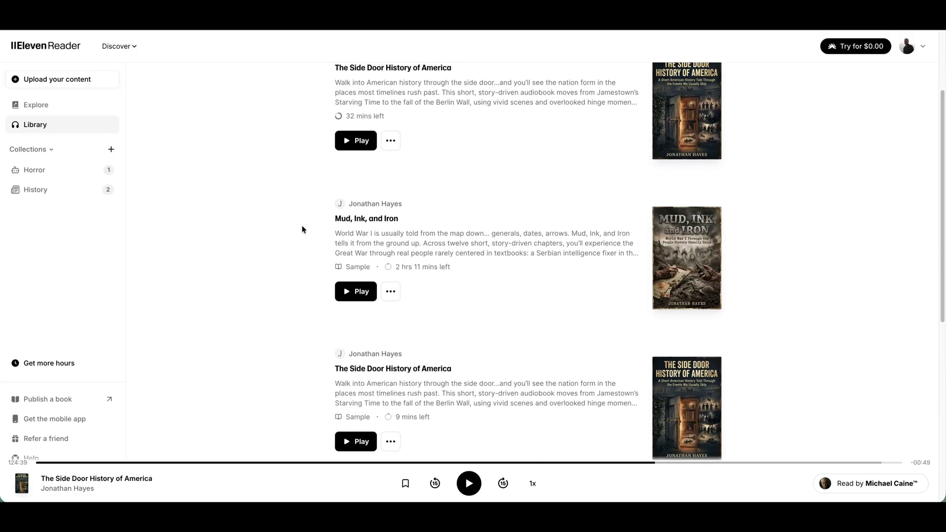
scroll(302, 229, "up", 2)
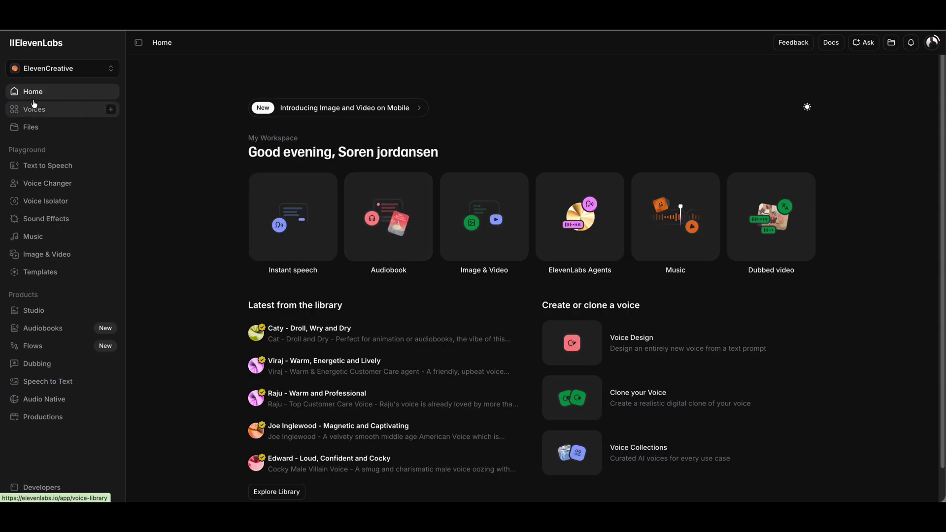
Open the ElevenLabs voices and examine the cloned and saved community voices in My Voices.
left_click(33, 112)
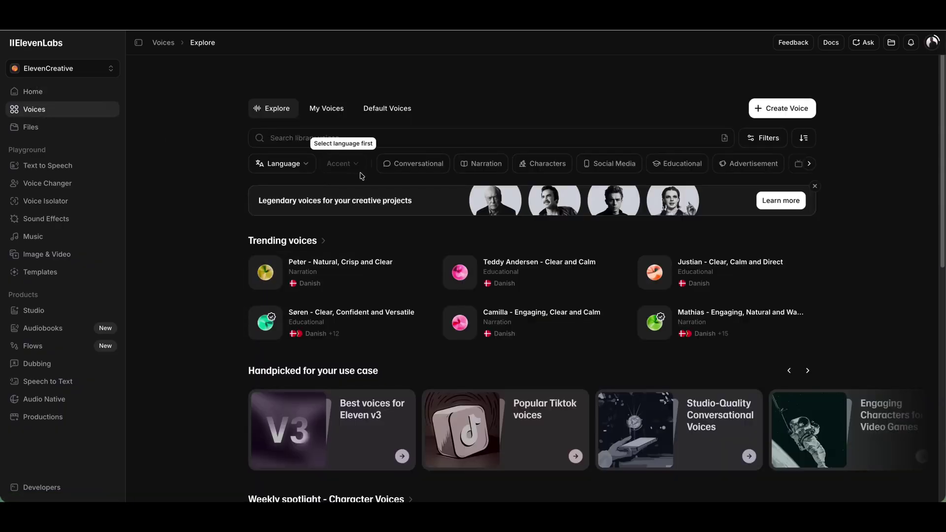
left_click(327, 110)
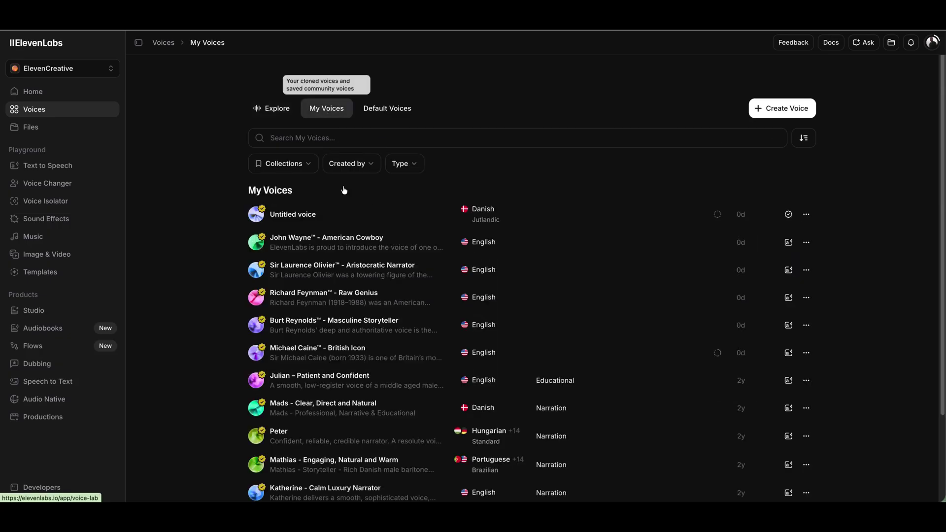
scroll(367, 325, "down", 3)
scroll(362, 328, "up", 2)
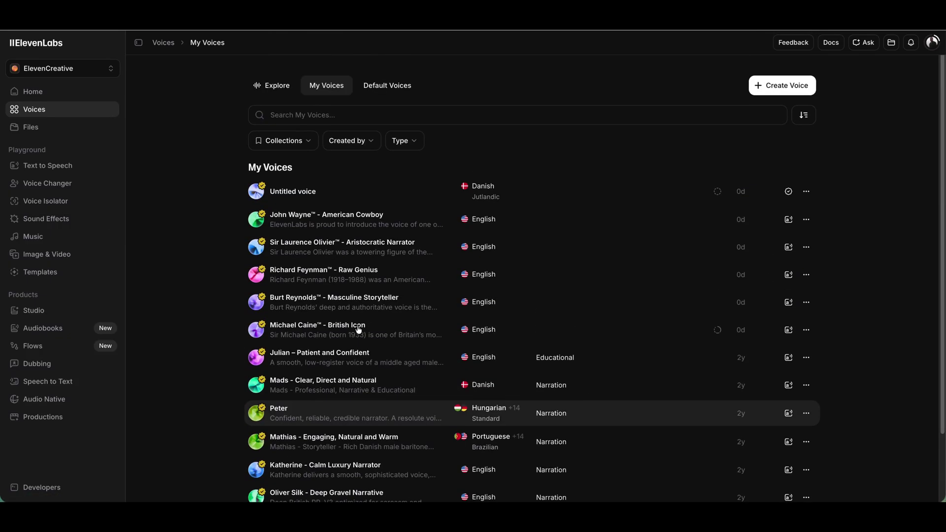
scroll(358, 329, "down", 2)
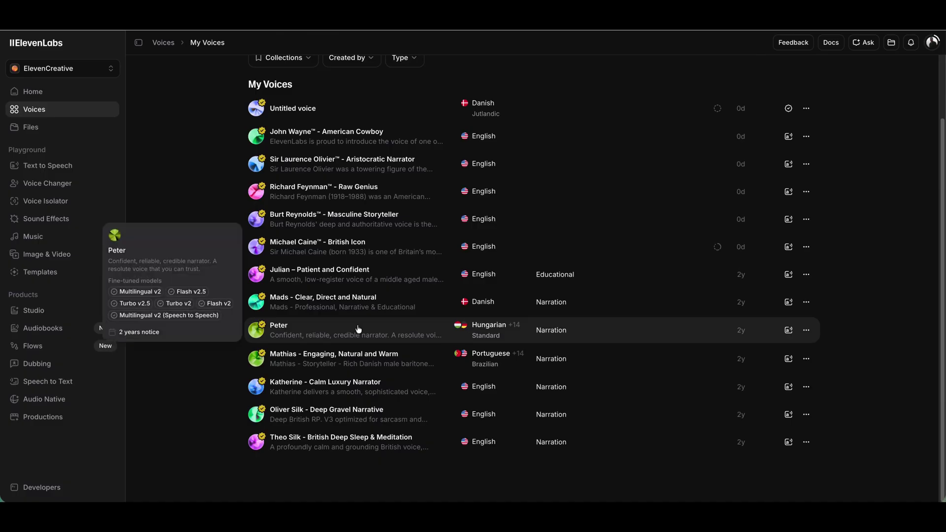
scroll(358, 329, "up", 1)
scroll(359, 329, "up", 2)
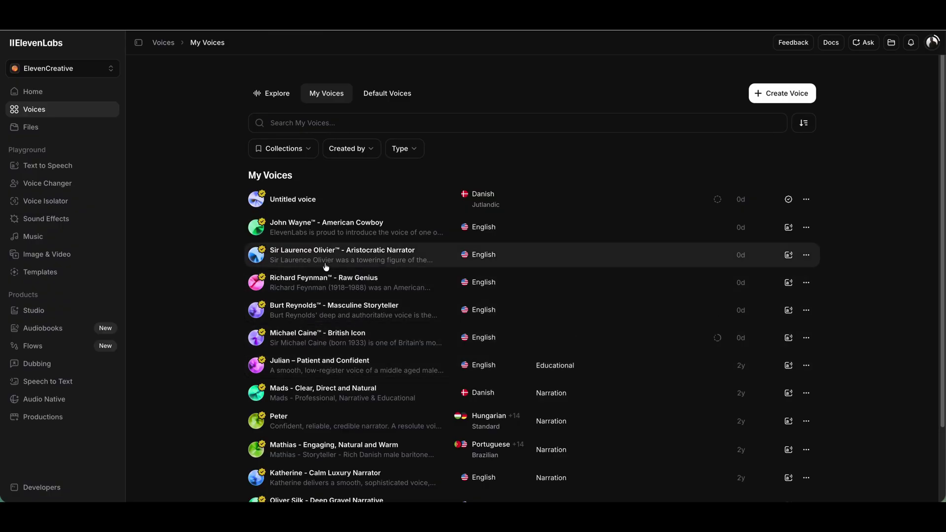
scroll(334, 331, "down", 2)
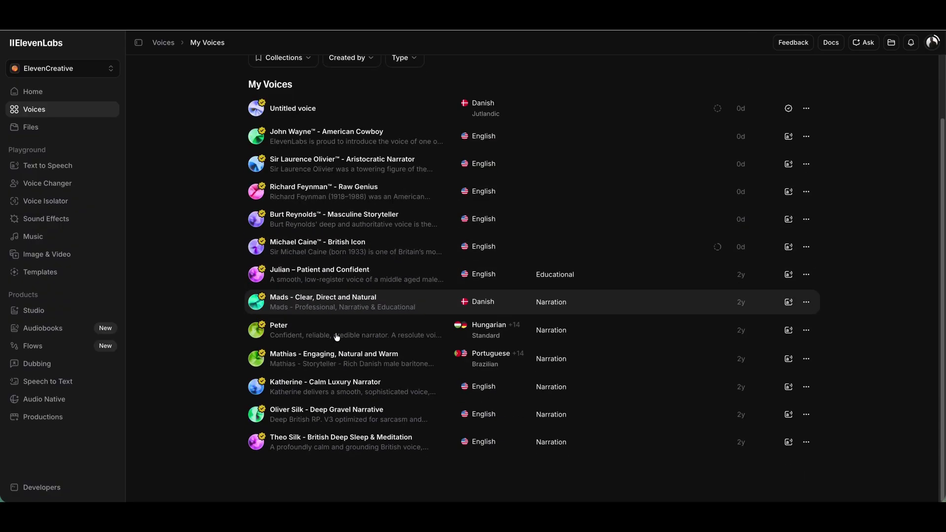
scroll(345, 310, "up", 2)
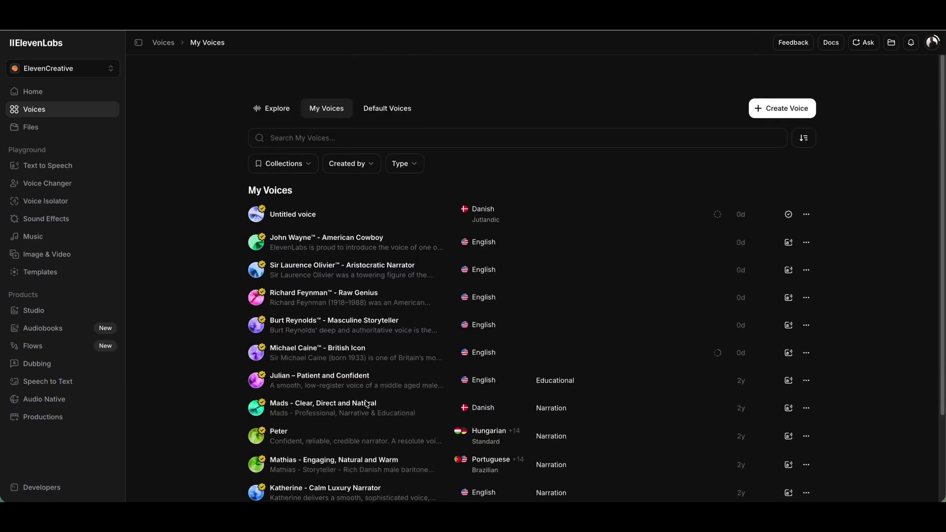
Go to the Explore voice library and filter it by the English language.
left_click(269, 107)
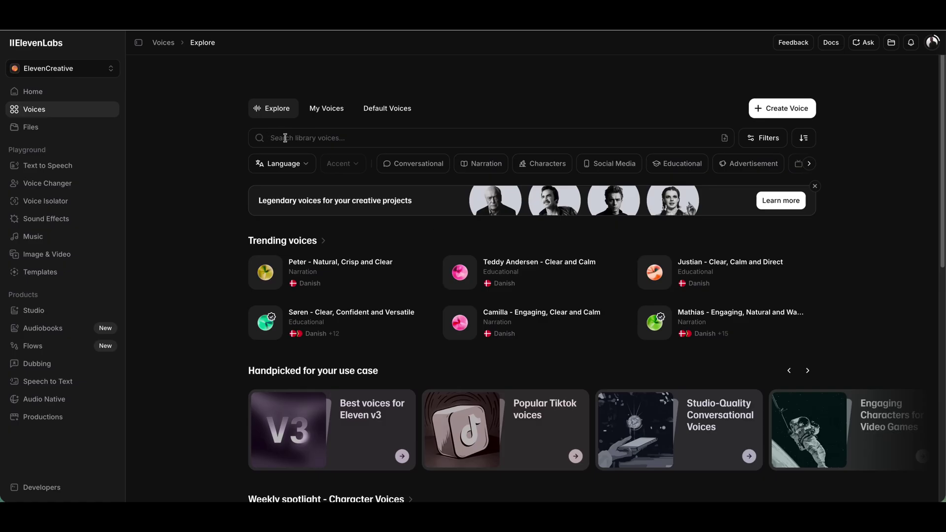
left_click(298, 164)
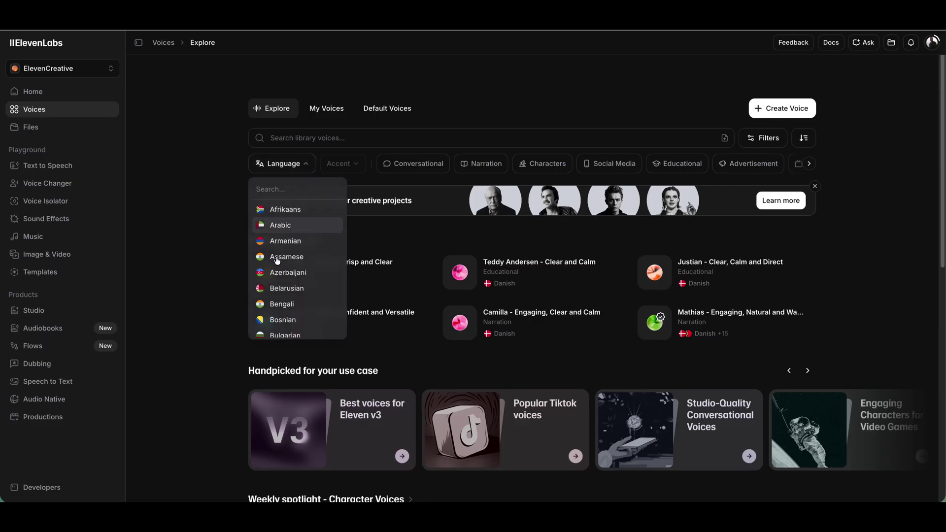
left_click(291, 164)
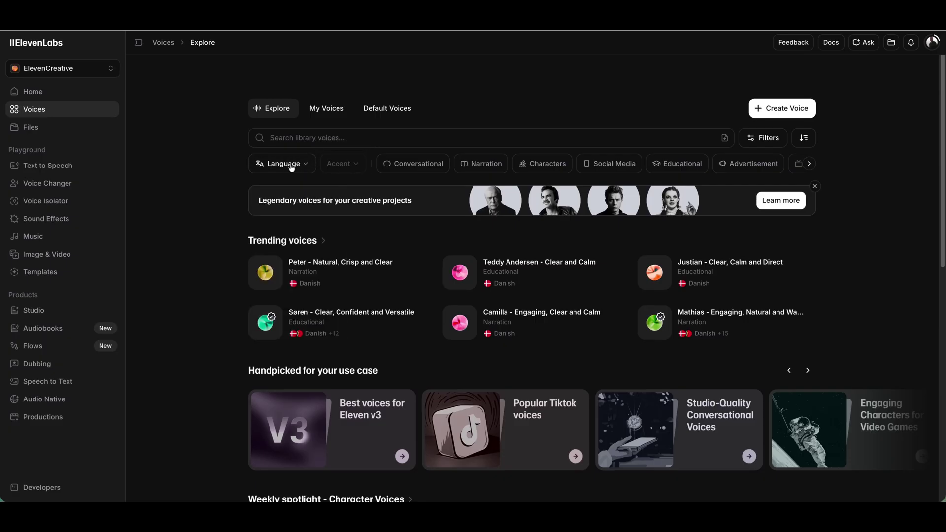
left_click(290, 164)
scroll(296, 270, "down", 10)
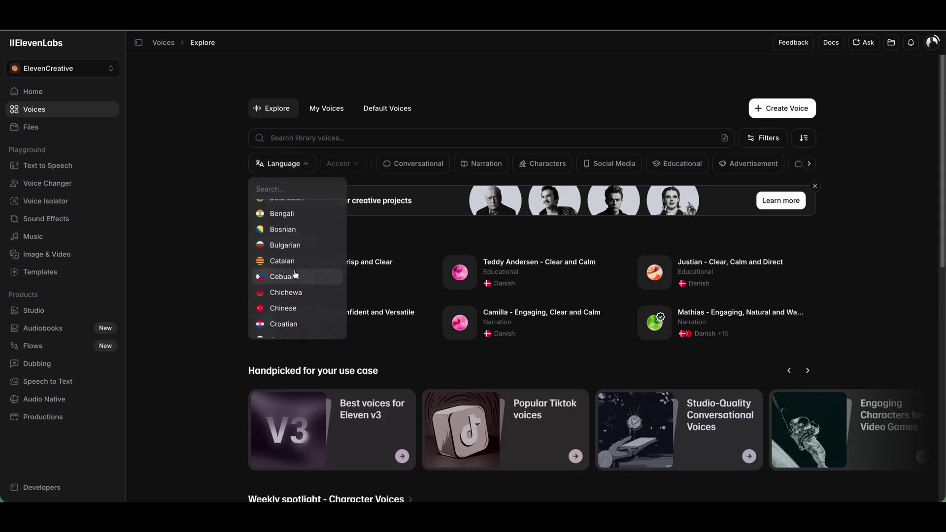
scroll(298, 315, "up", 4)
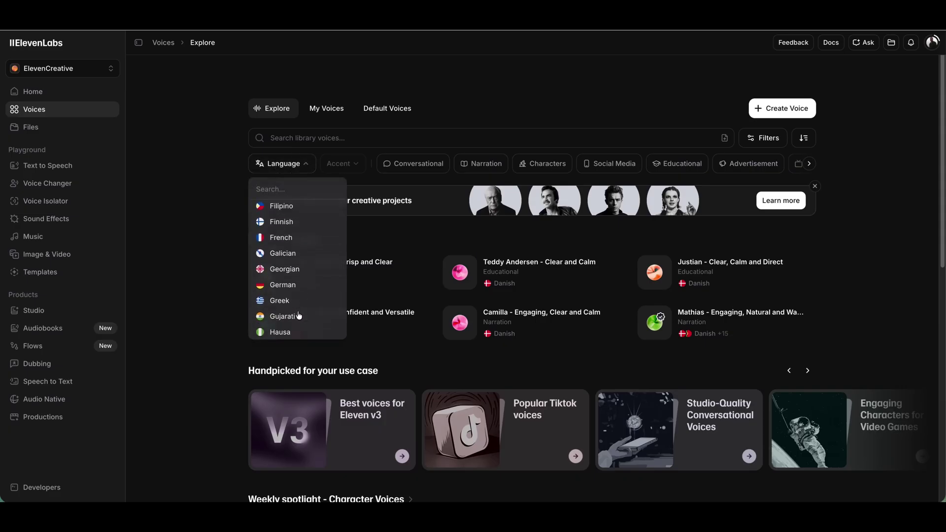
left_click(302, 226)
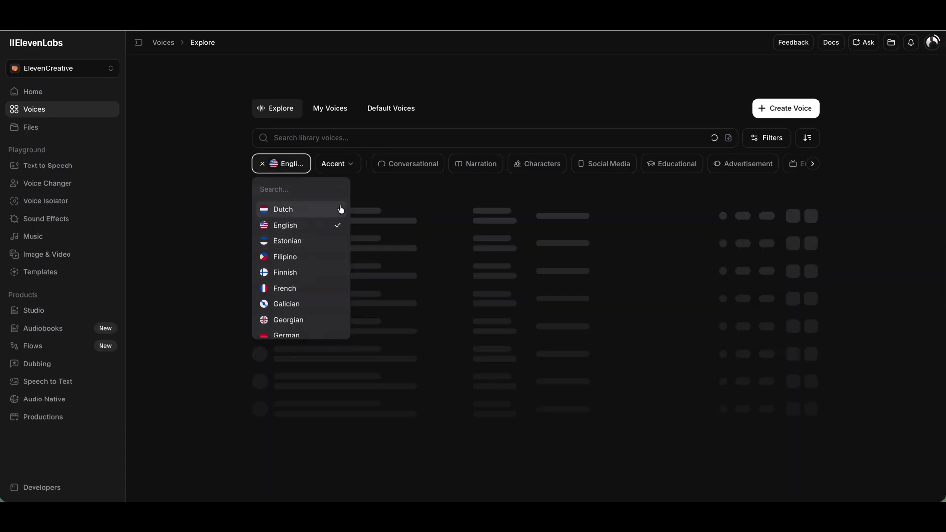
Narrow the English voices to the New Zealand accent.
left_click(348, 166)
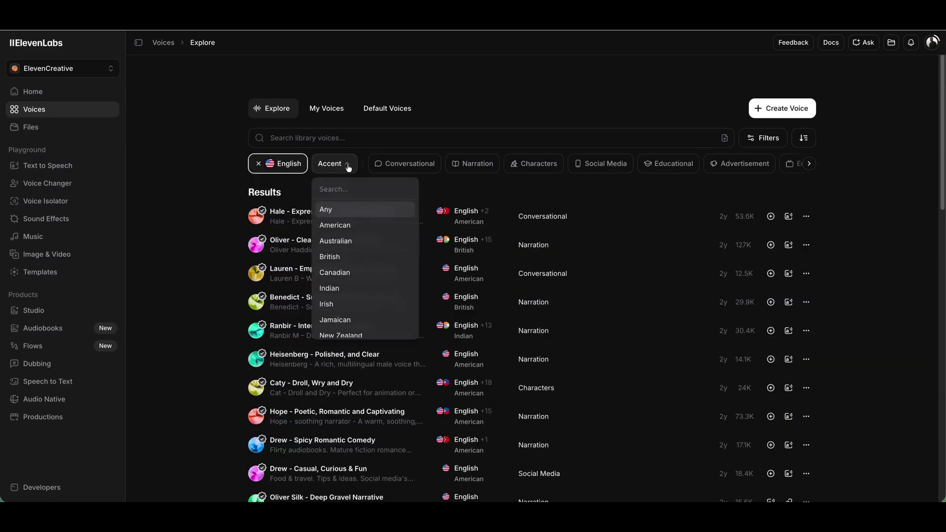
scroll(362, 276, "down", 1)
scroll(362, 276, "down", 3)
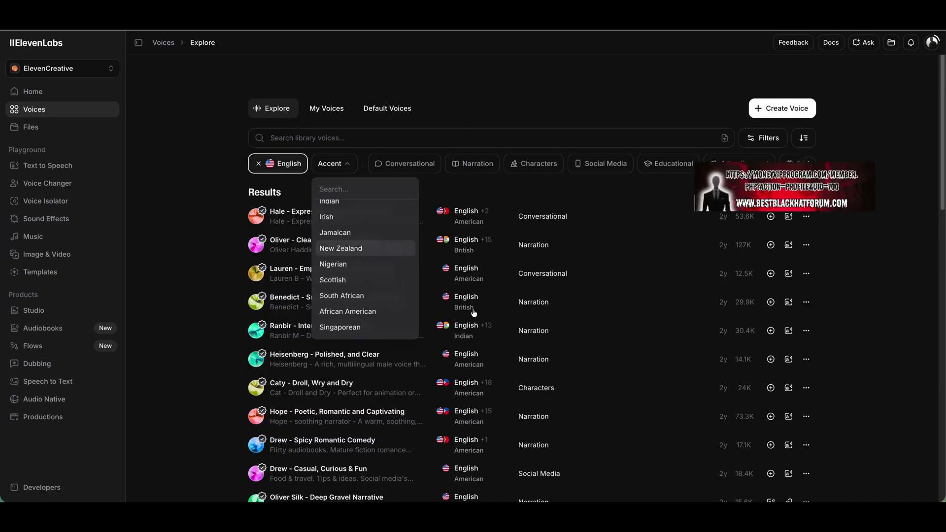
left_click(357, 249)
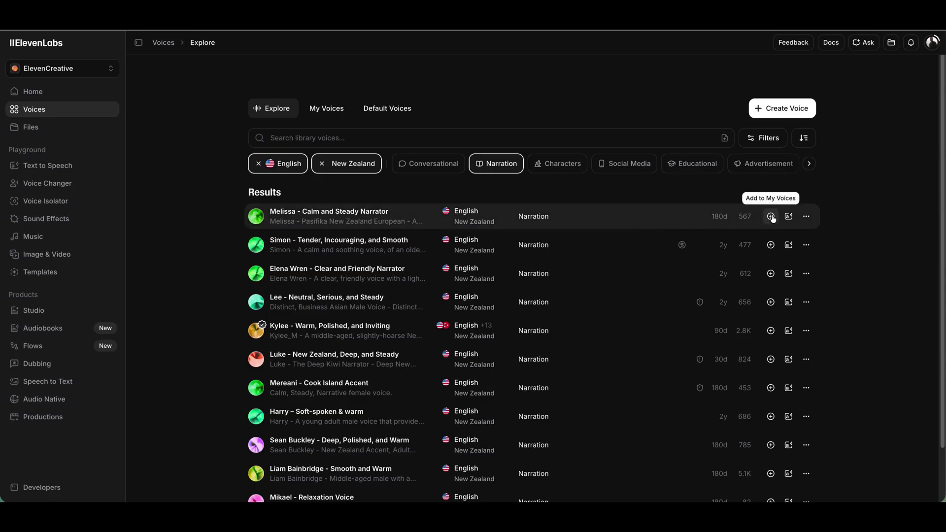
Clear the Narration category filter and search the library voices for "Horror".
left_click(496, 163)
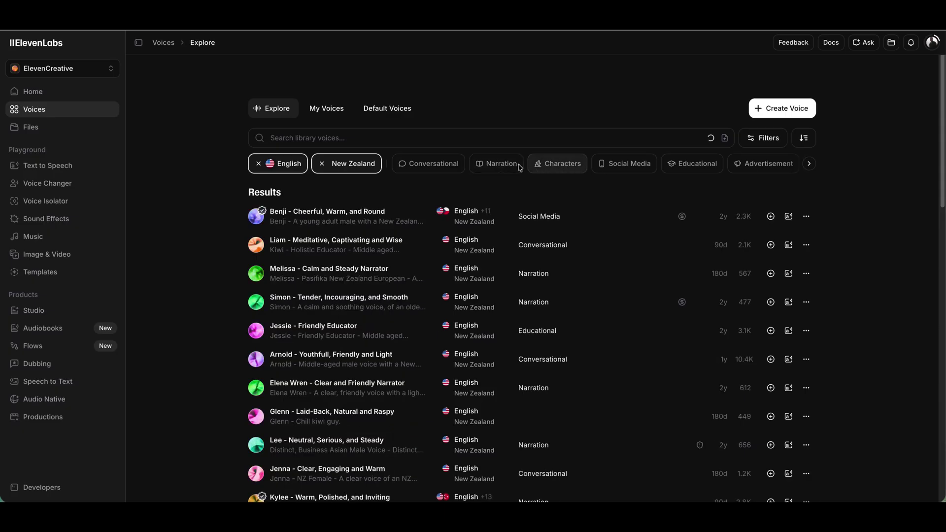
left_click(446, 140)
type("Hor")
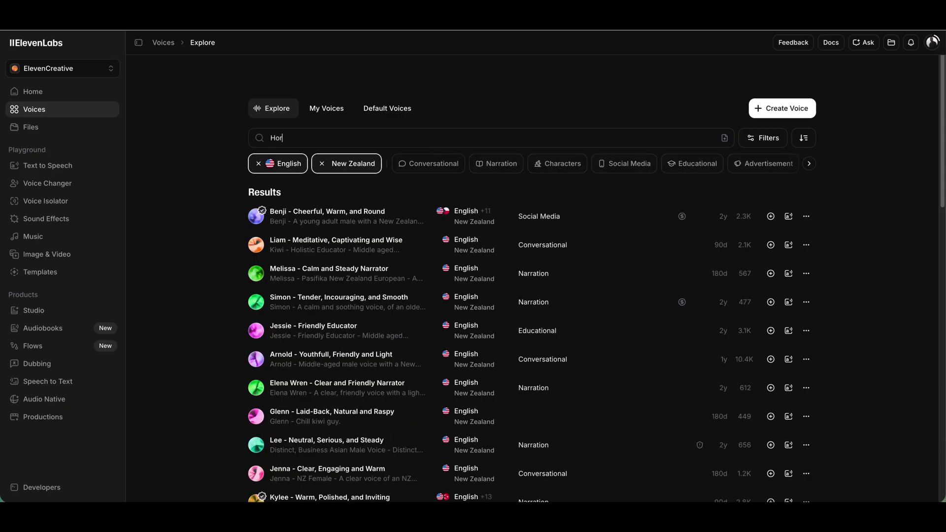
type("ror")
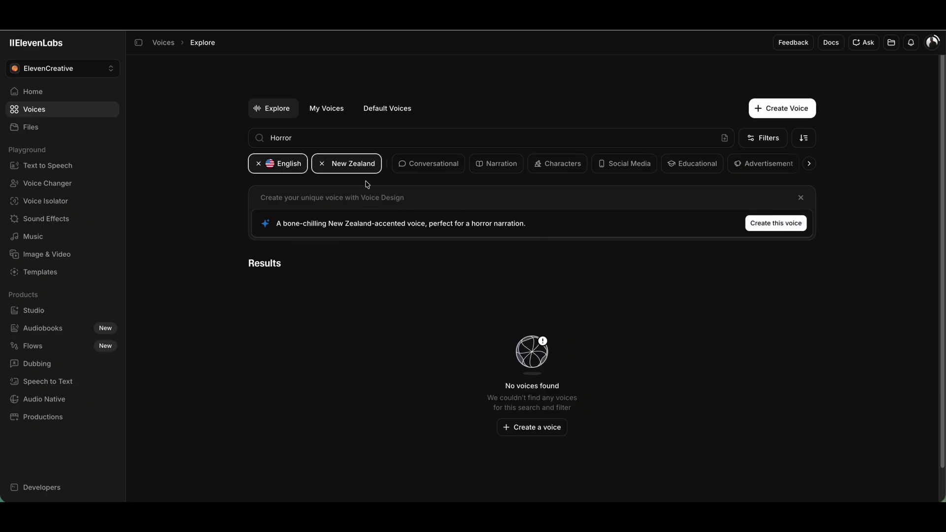
Remove the New Zealand accent filter and browse the English horror voices.
left_click(322, 167)
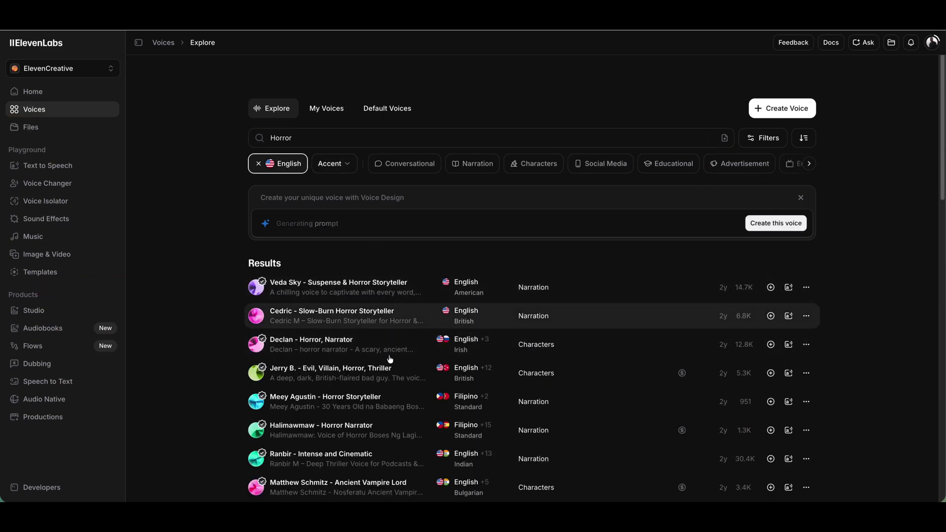
scroll(392, 375, "down", 1)
scroll(393, 375, "down", 1)
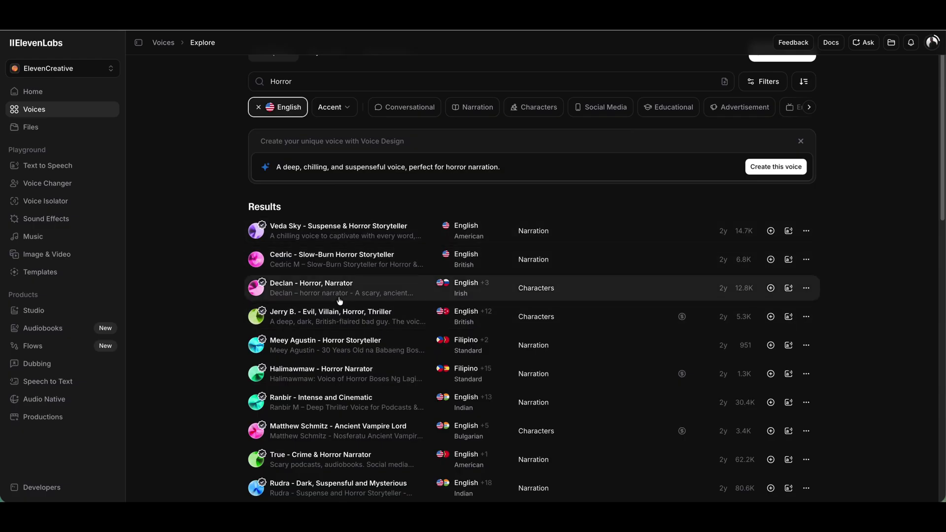
Replace the voice library search term with "cozy" for the English voices.
scroll(339, 300, "up", 2)
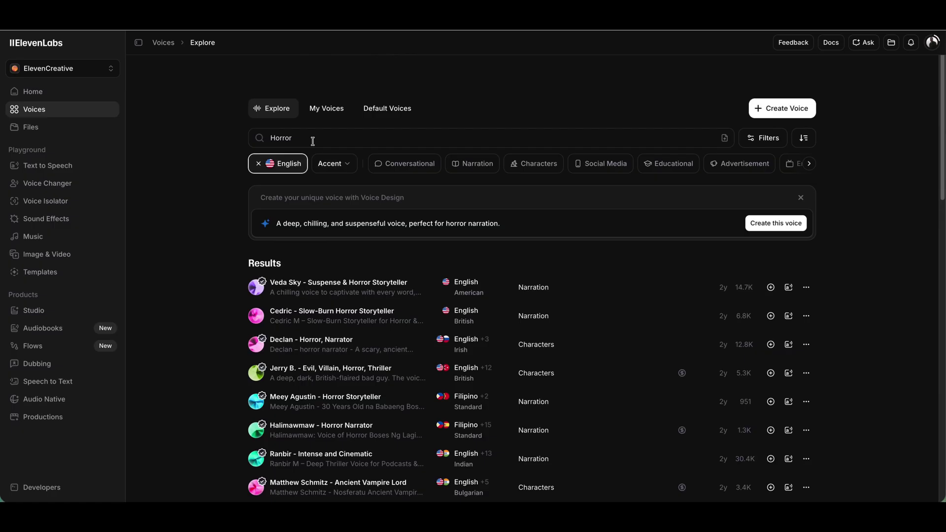
left_click_drag(313, 142, 182, 115)
key("BackSpace")
type("c")
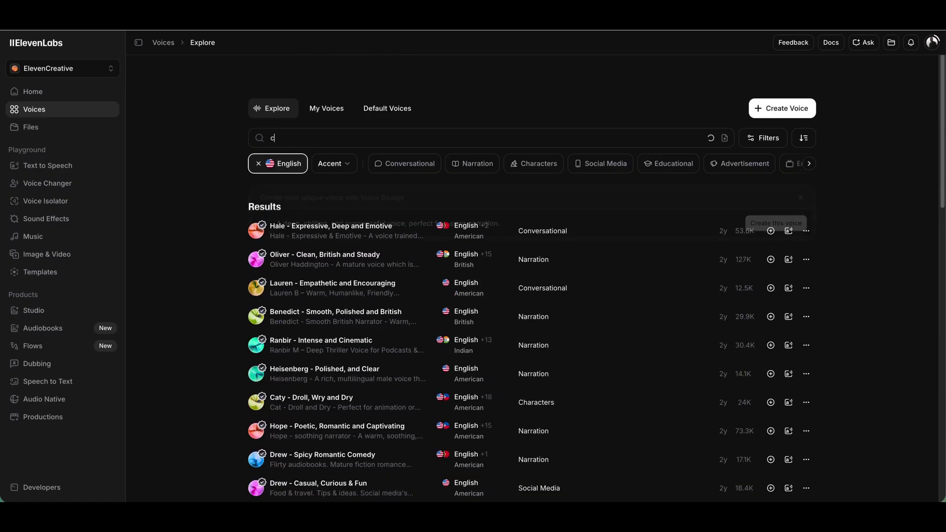
type("ozy")
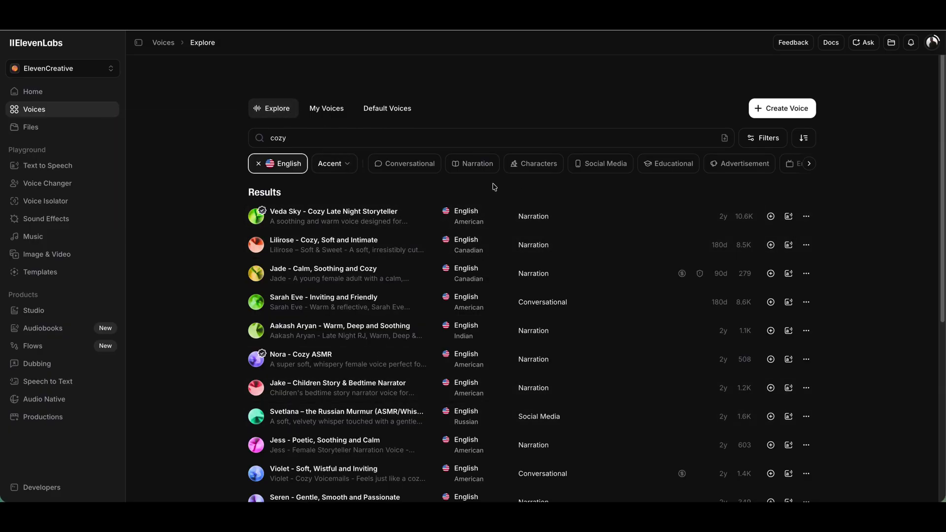
Create a voice collection named "Horror Voices" in My Voices.
left_click(320, 110)
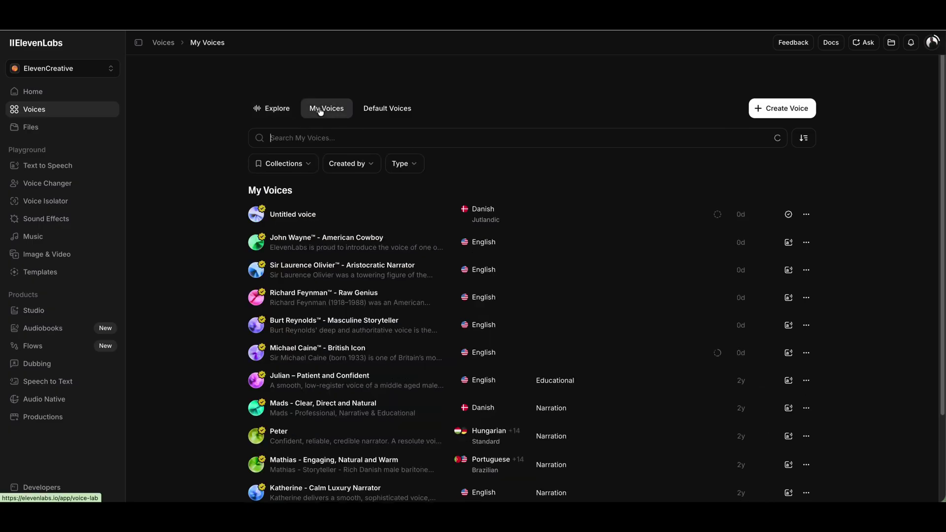
left_click(306, 166)
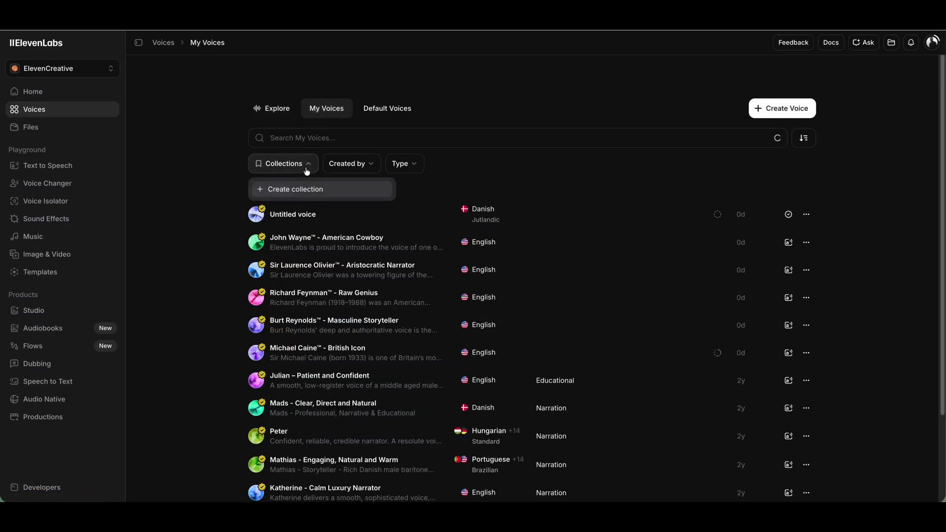
left_click(311, 197)
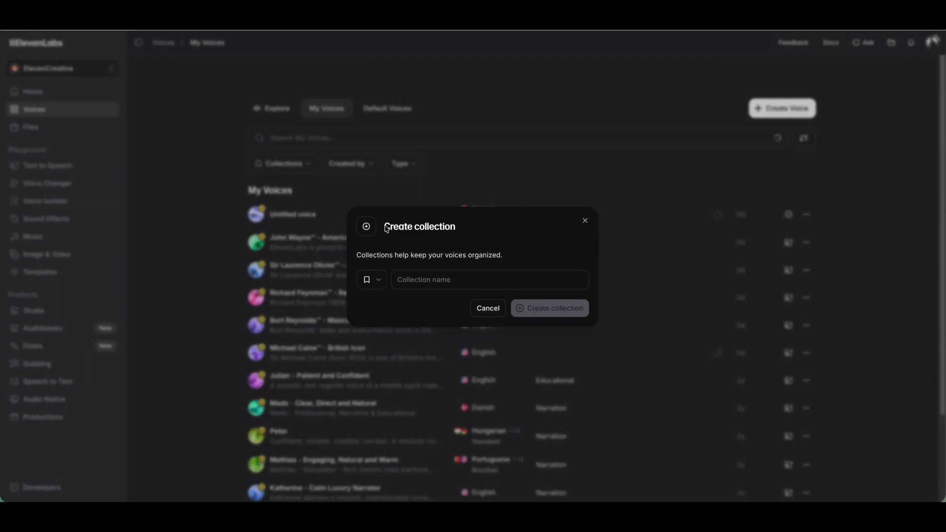
left_click(415, 281)
type("Horror")
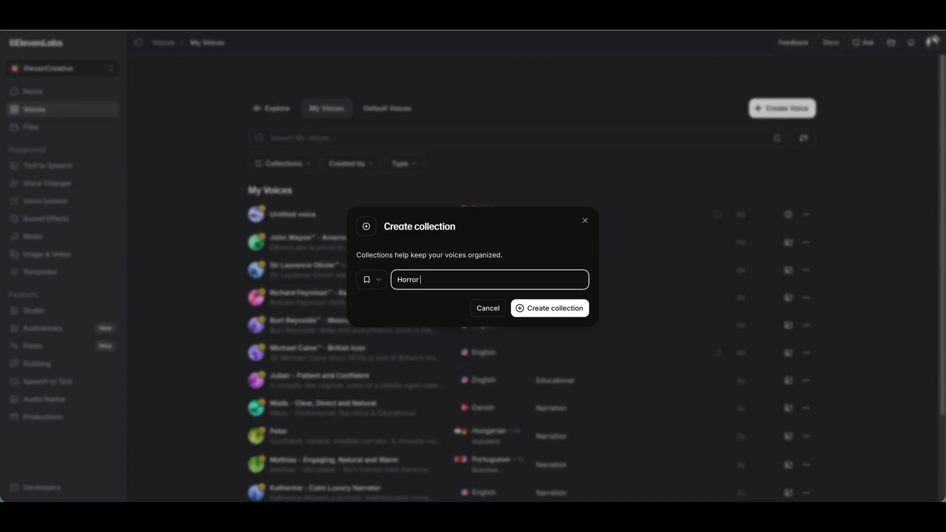
type(" Voices")
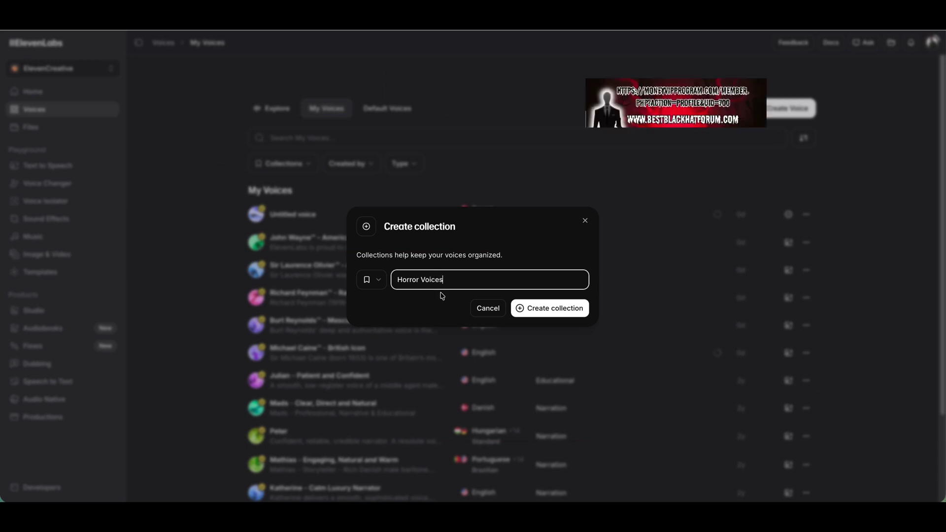
left_click(549, 314)
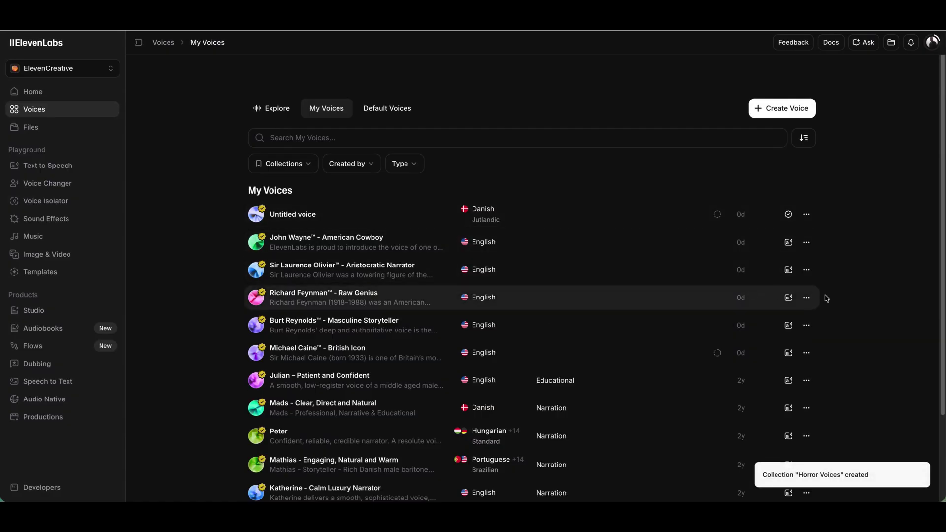
Add the Peter voice to the Horror Voices collection and save the change.
scroll(709, 394, "down", 2)
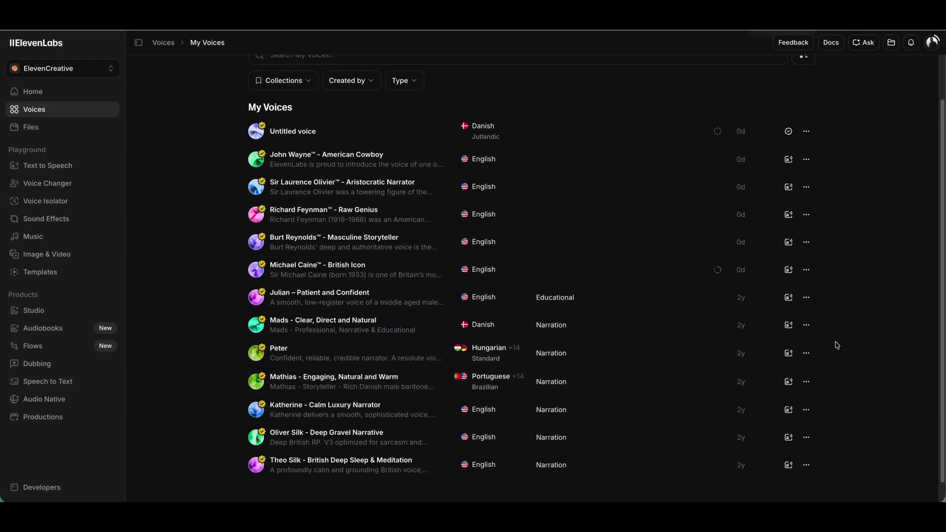
left_click(807, 353)
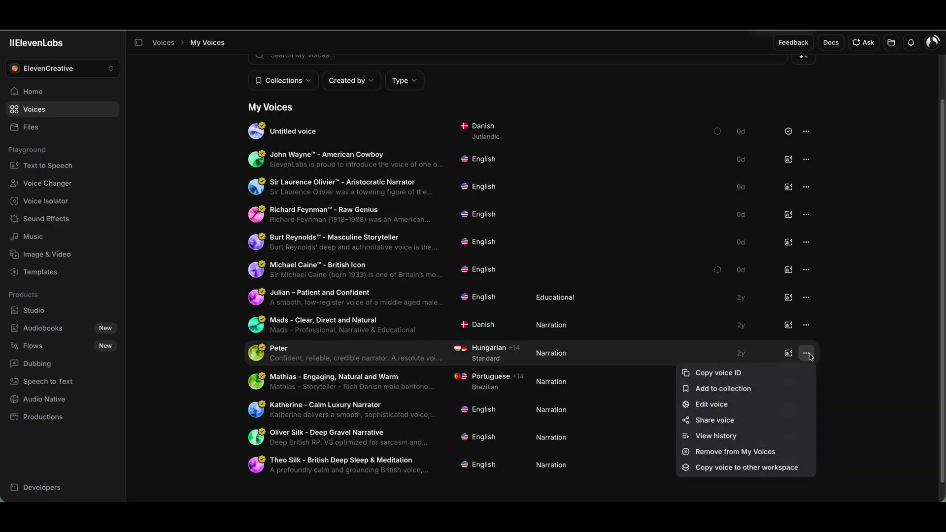
left_click(735, 389)
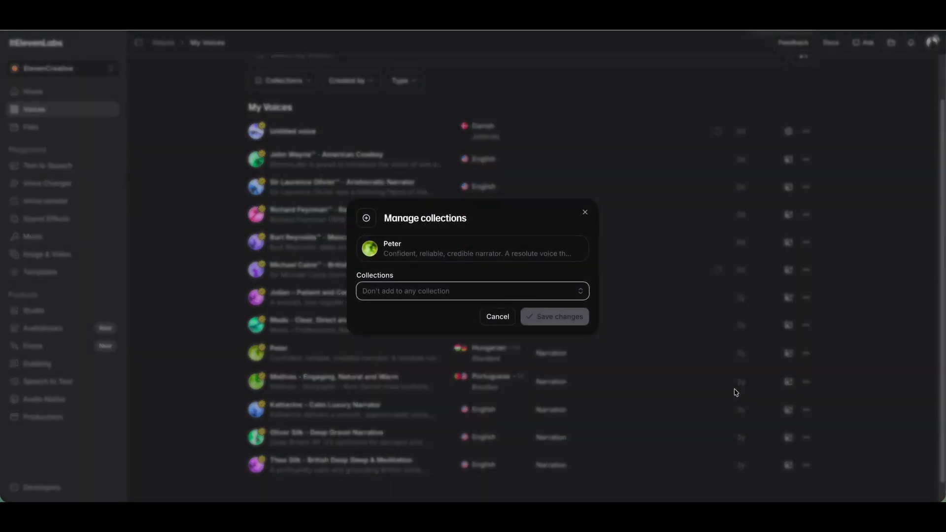
left_click(402, 292)
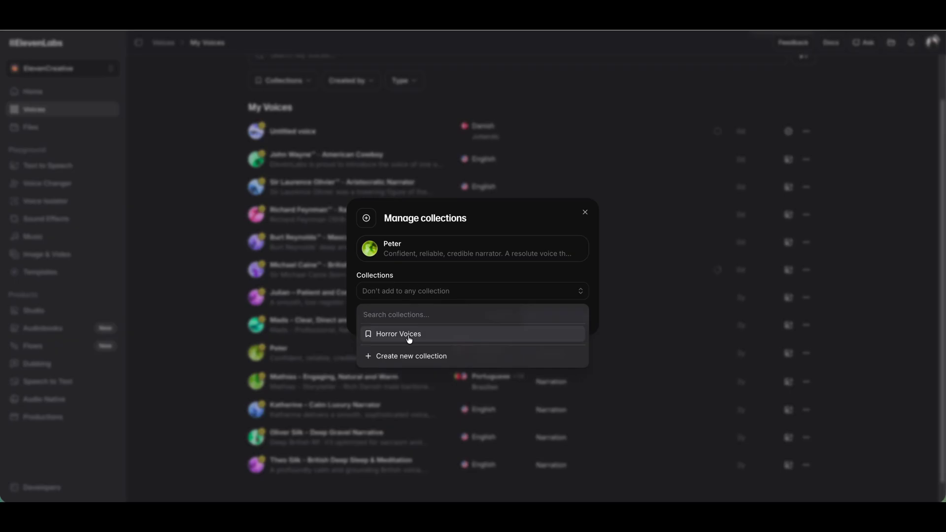
left_click(409, 335)
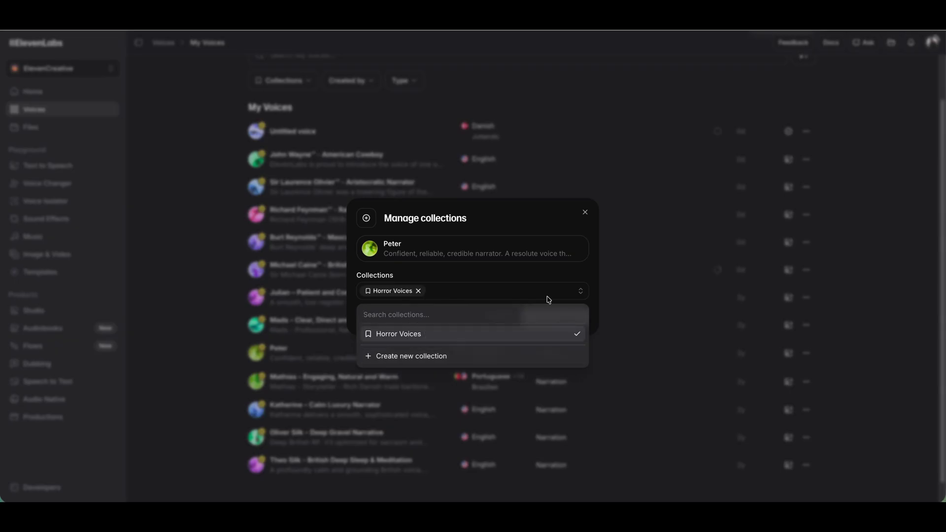
left_click(548, 277)
left_click(562, 320)
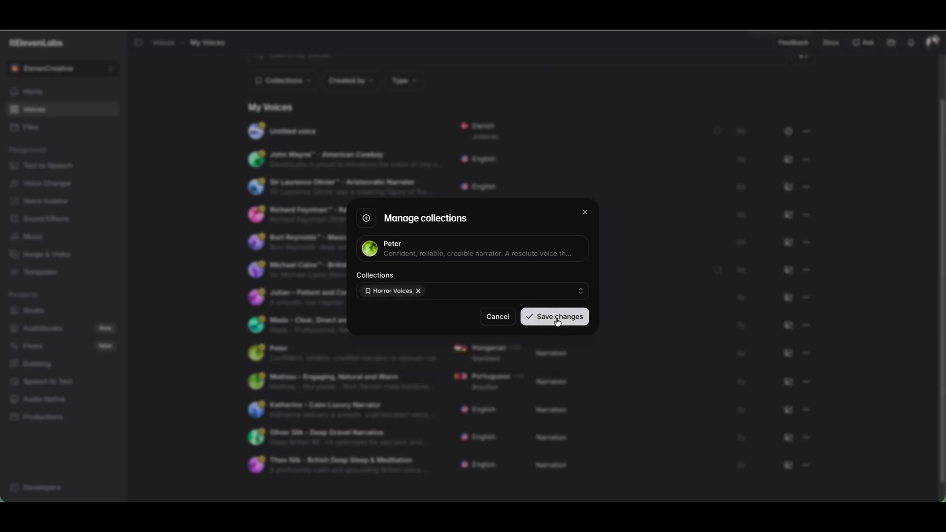
scroll(641, 354, "up", 2)
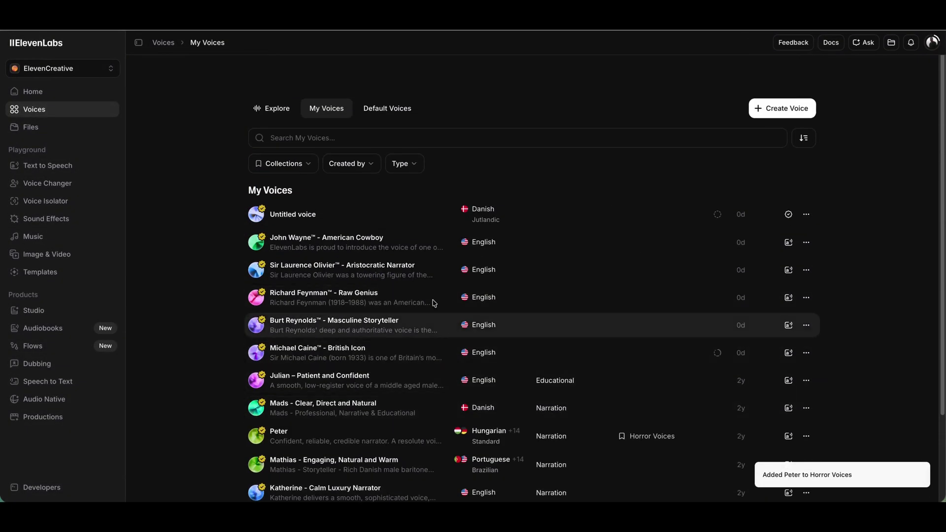
Return to the Explore voice library, and from Audiobooks create a new blank book.
left_click(277, 116)
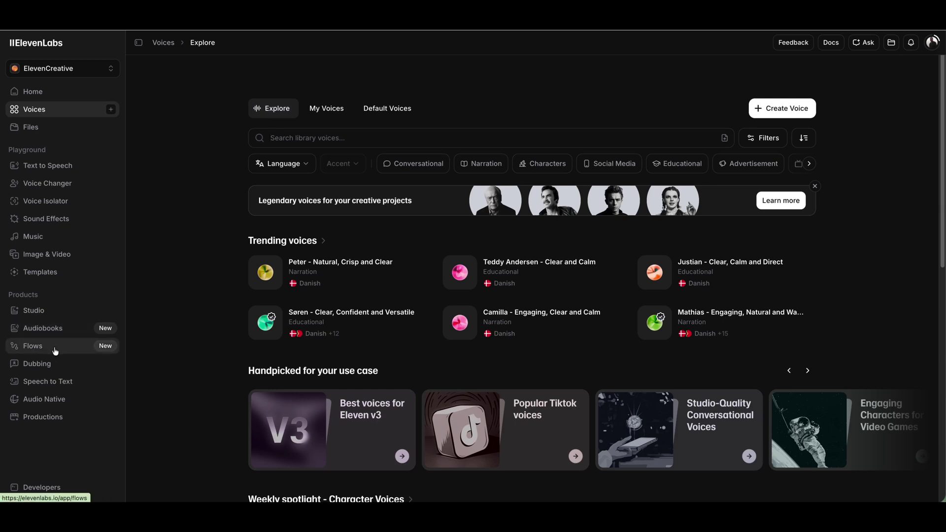
left_click(55, 331)
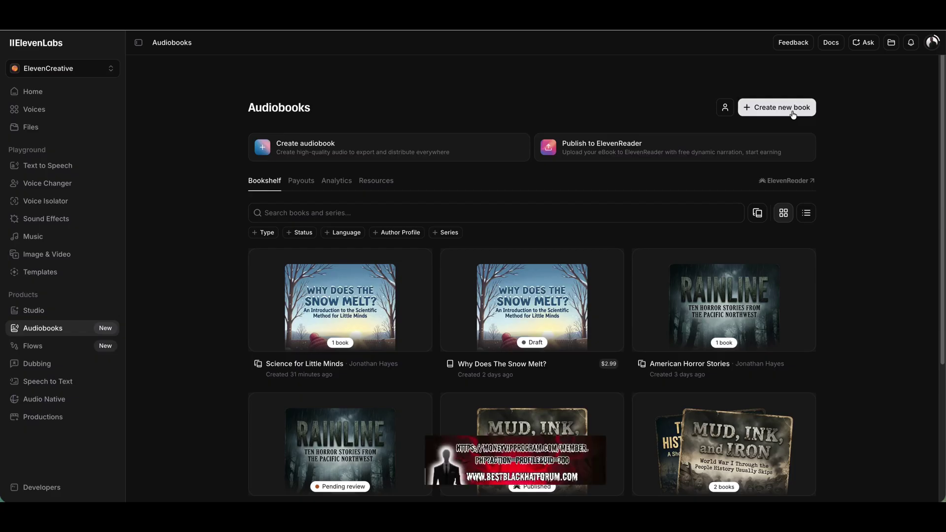
left_click(793, 115)
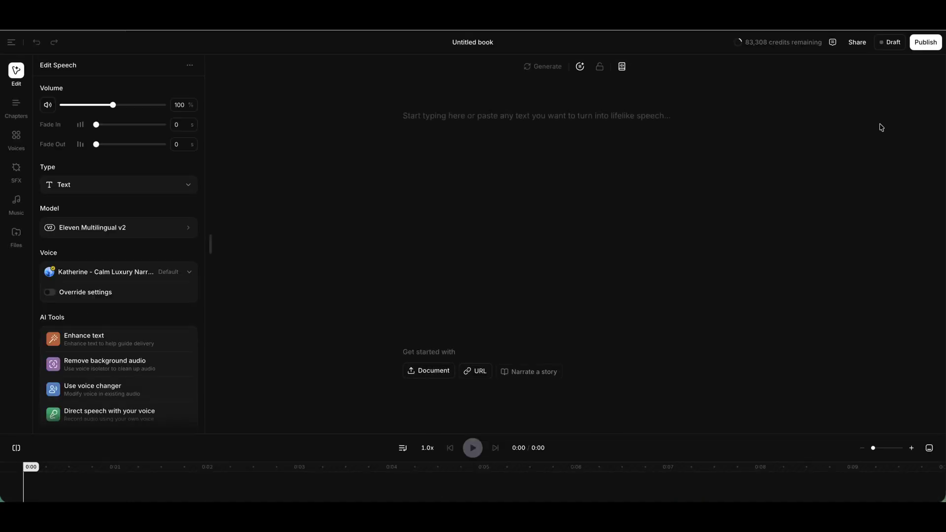
Go back to the audiobooks bookshelf, open the Rainline book that is pending review, and check its chapter list.
left_click(10, 41)
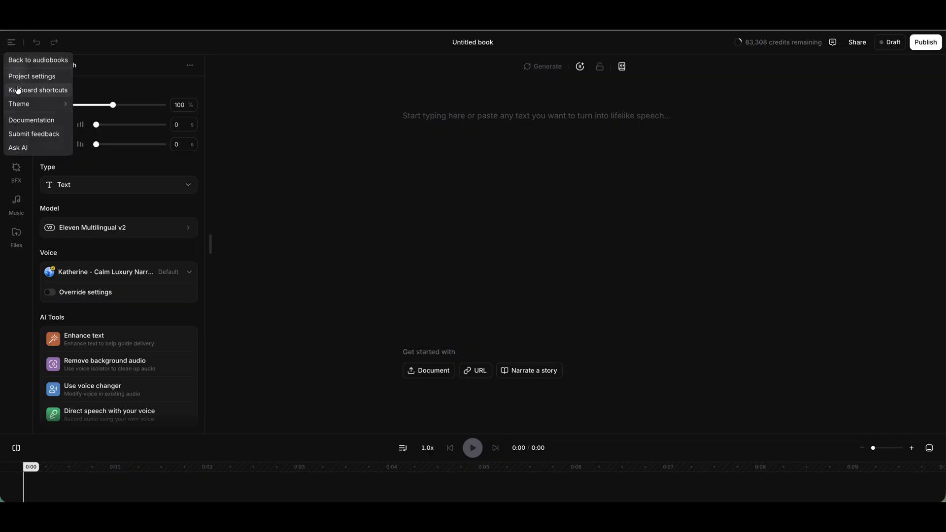
left_click(22, 62)
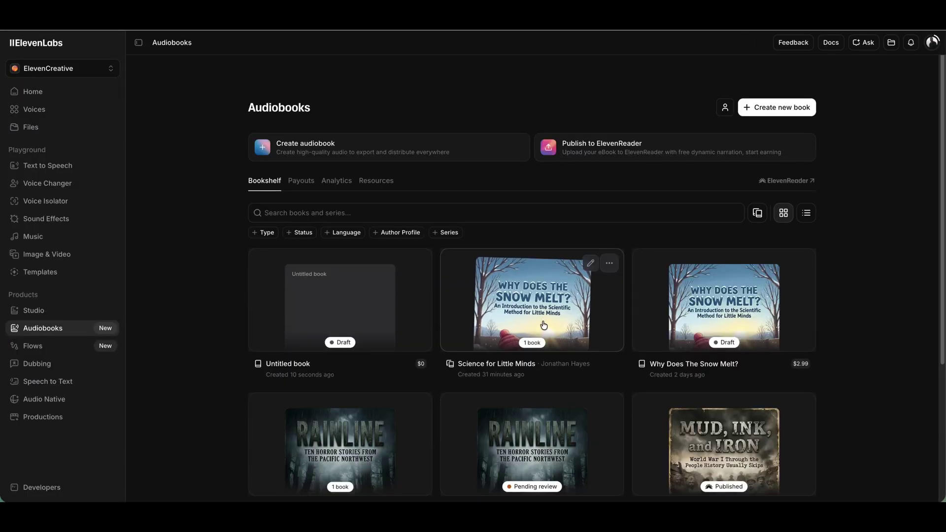
scroll(640, 394, "down", 2)
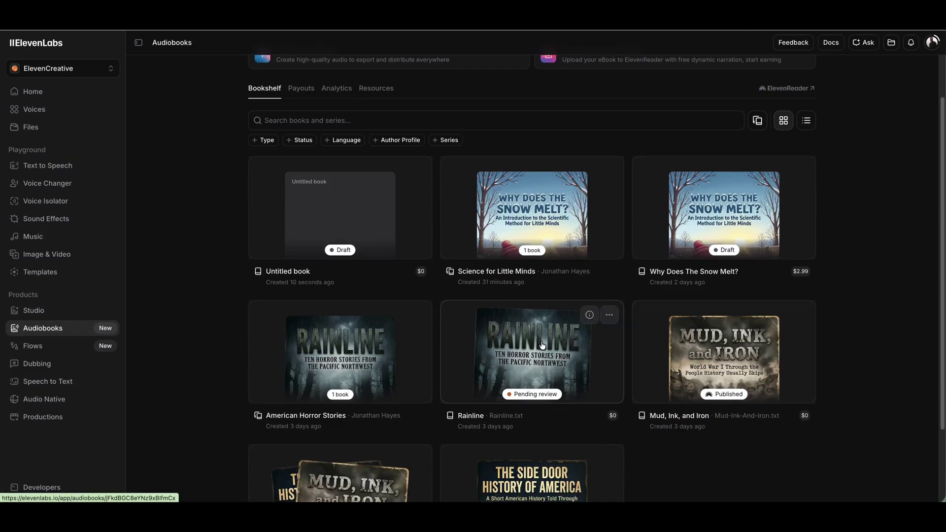
left_click(526, 349)
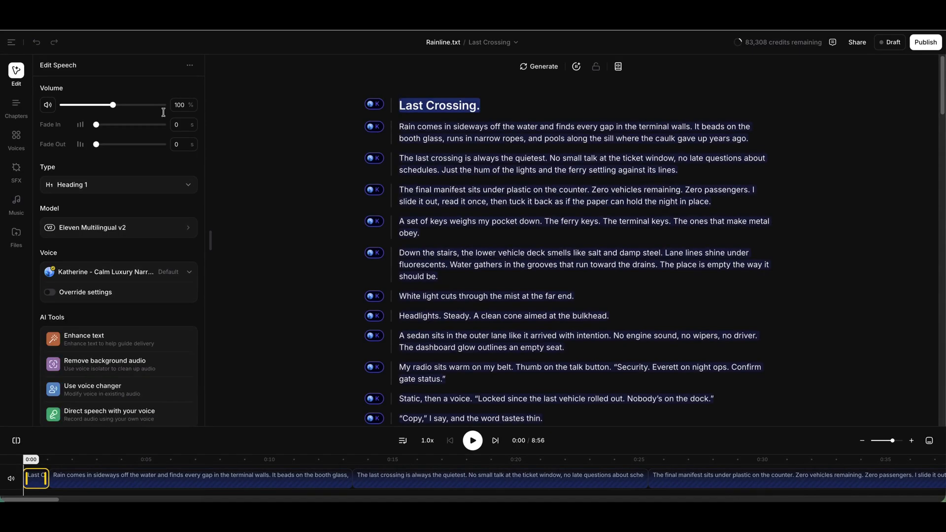
left_click(14, 102)
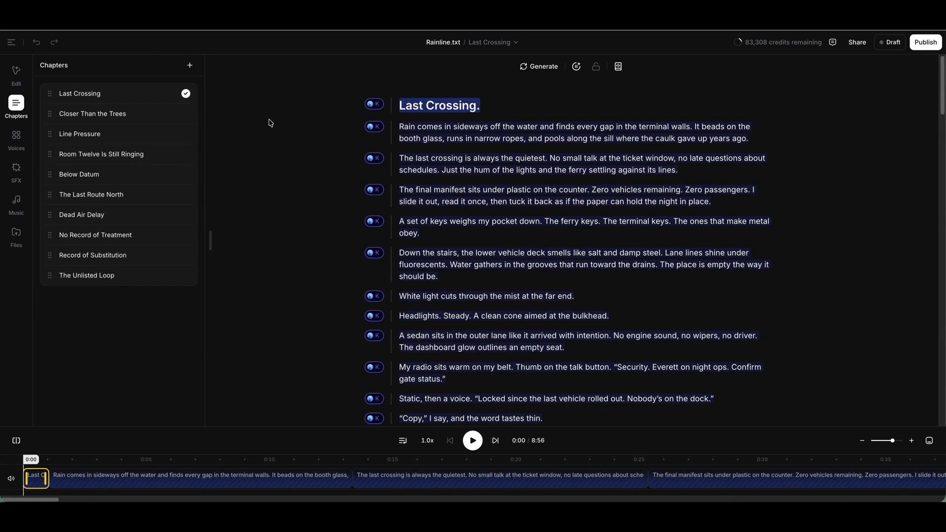
left_click(24, 74)
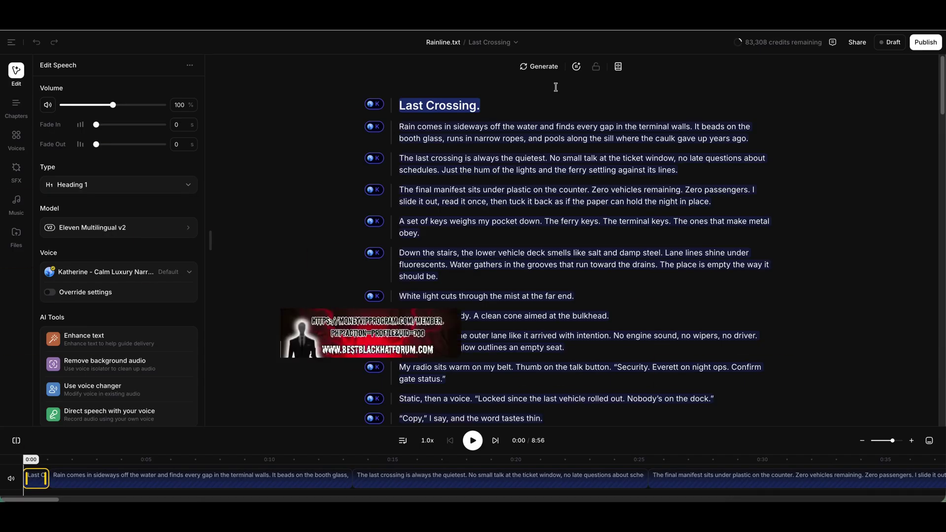
Try to publish the Rainline audiobook to Spotify.
left_click(926, 44)
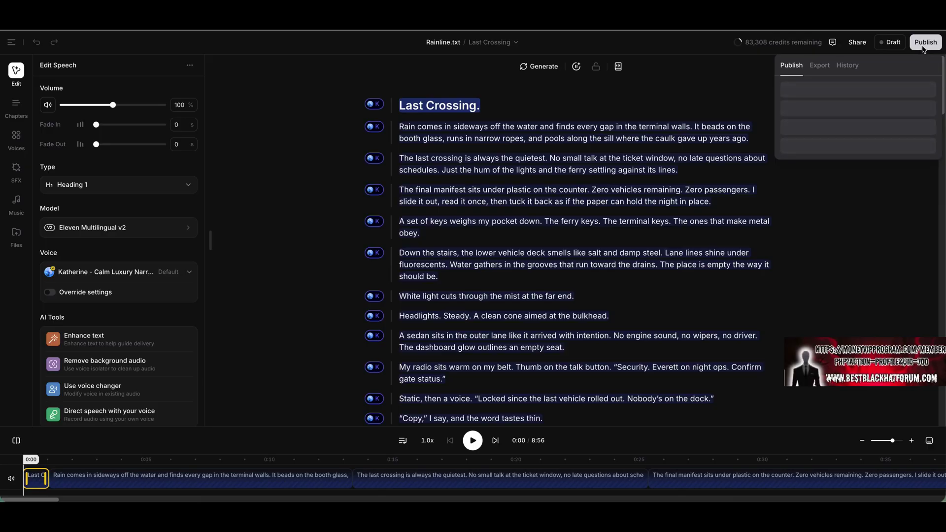
left_click(832, 155)
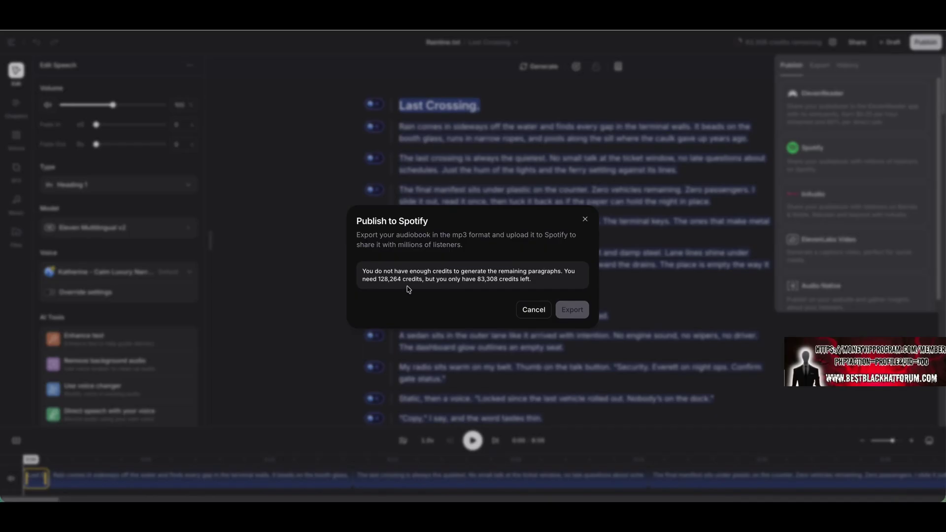
left_click(533, 311)
left_click(713, 92)
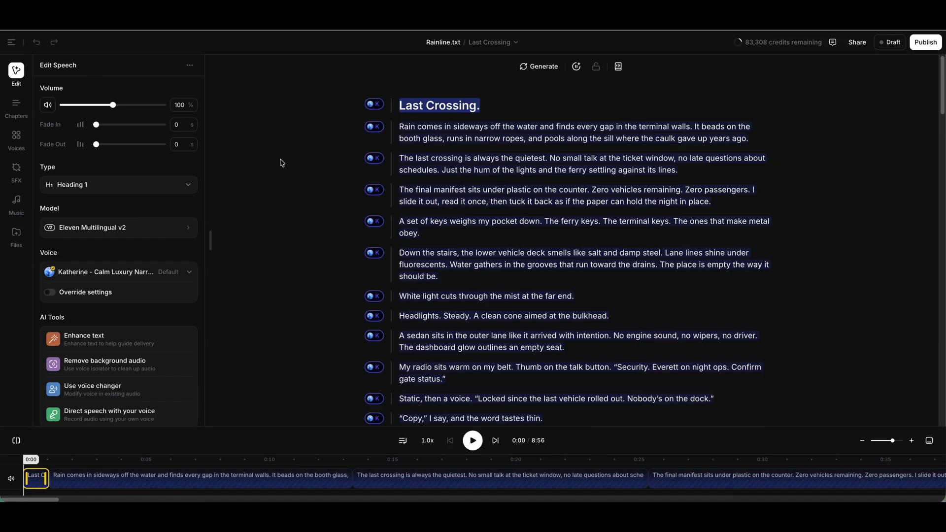
Review Rainline's chapters and return to the speech editing settings for the Last Crossing heading.
left_click(17, 104)
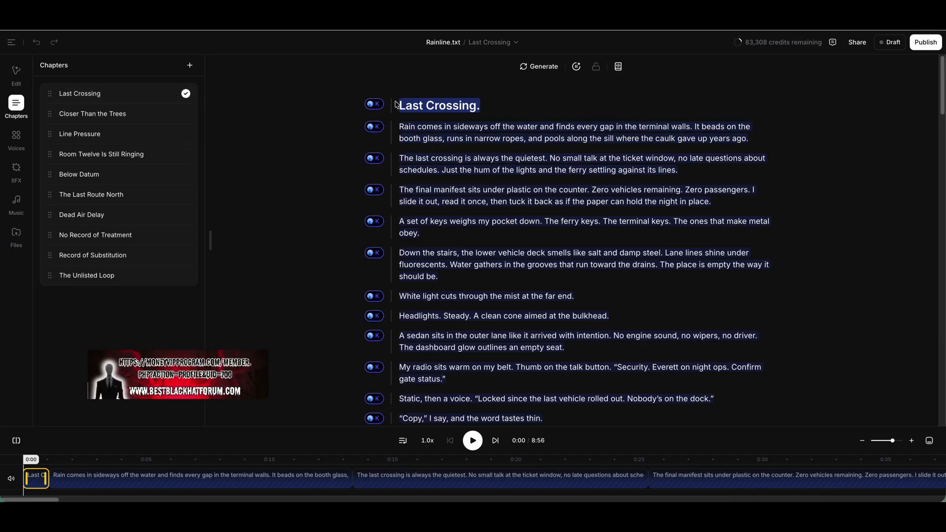
left_click(419, 105)
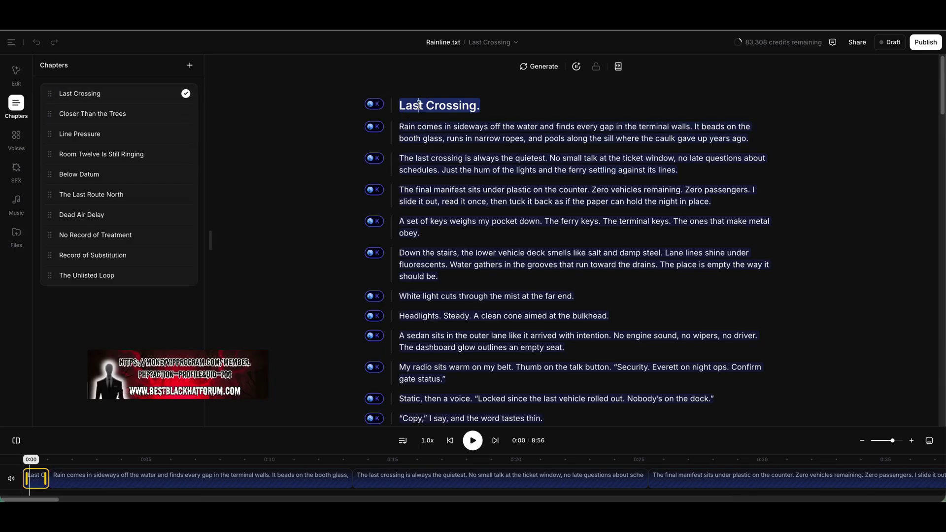
left_click(16, 71)
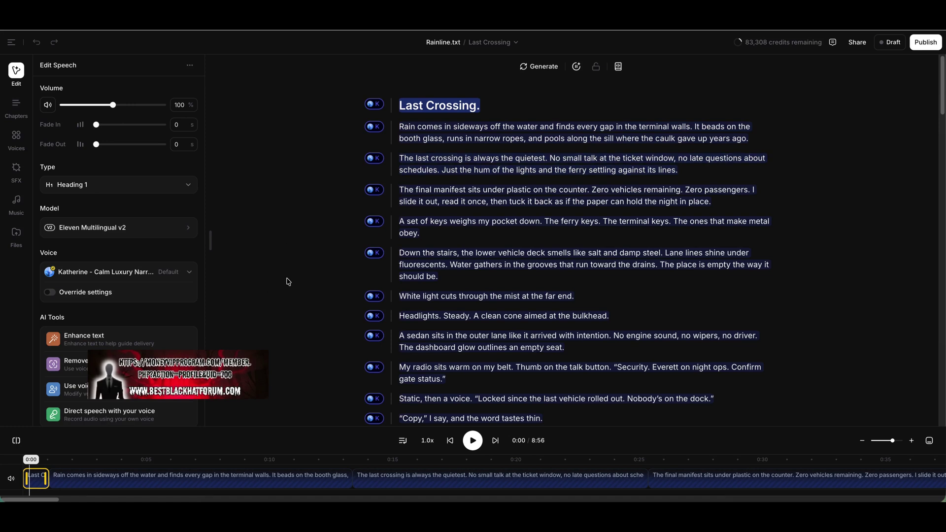
Select the whole Last Crossing chapter text and assign it the voice Laura - Enthusiast, Quirky Attitude.
scroll(441, 270, "down", 2)
scroll(441, 269, "up", 2)
left_click_drag(404, 99, 569, 380)
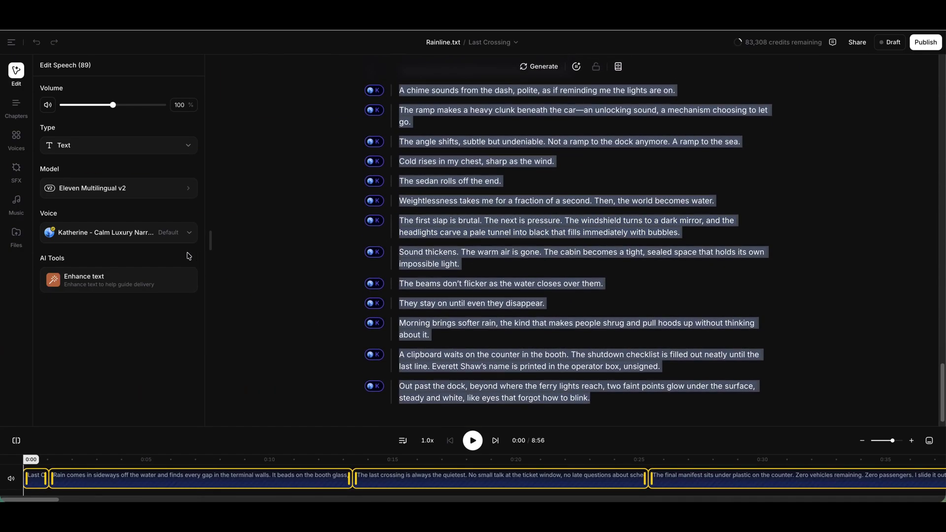
left_click(189, 233)
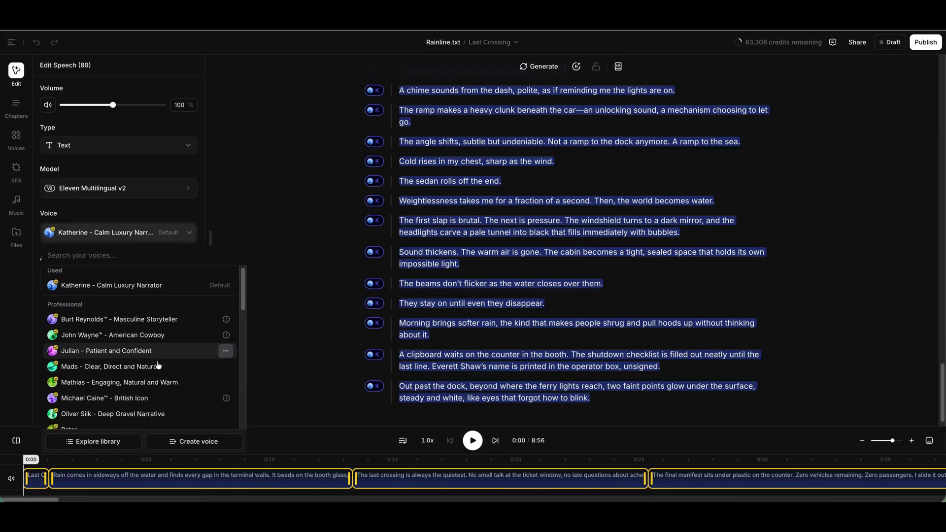
scroll(155, 365, "down", 4)
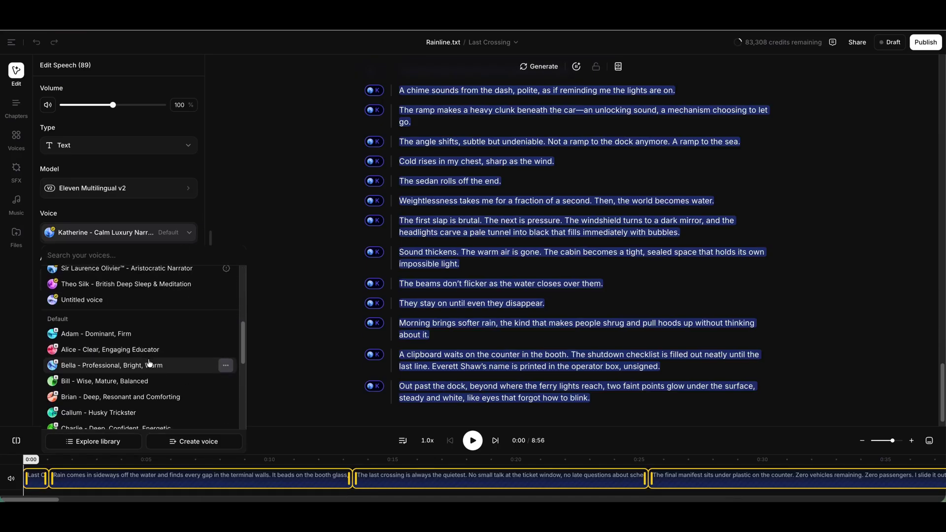
scroll(149, 363, "up", 5)
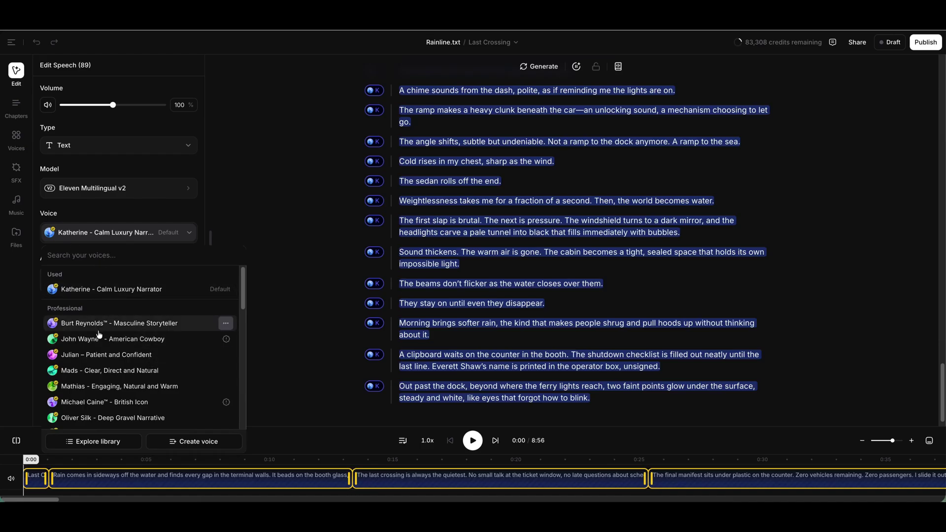
scroll(99, 335, "down", 7)
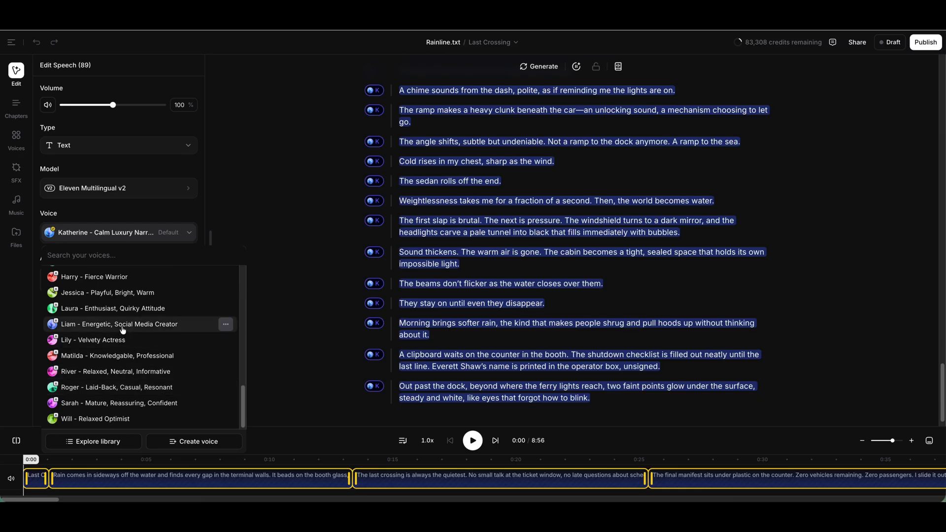
left_click(115, 309)
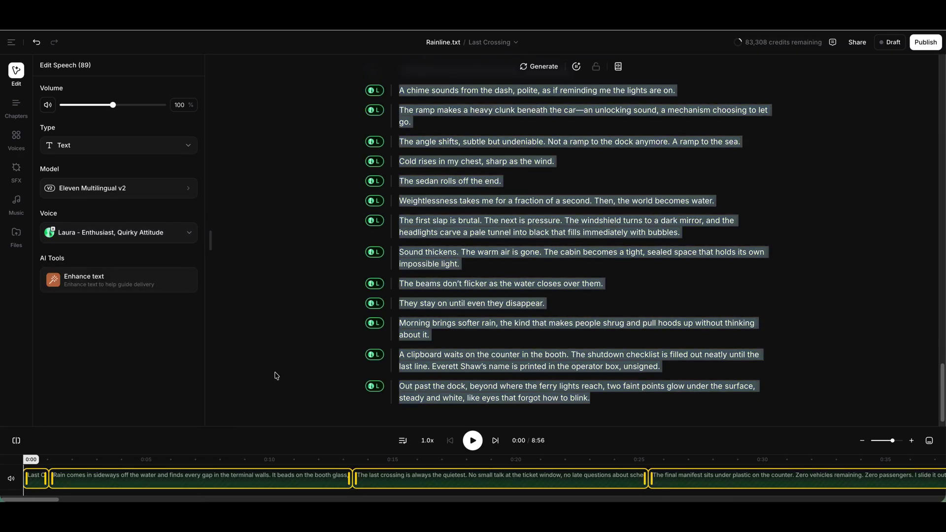
mouse_move(133, 238)
scroll(302, 386, "up", 20)
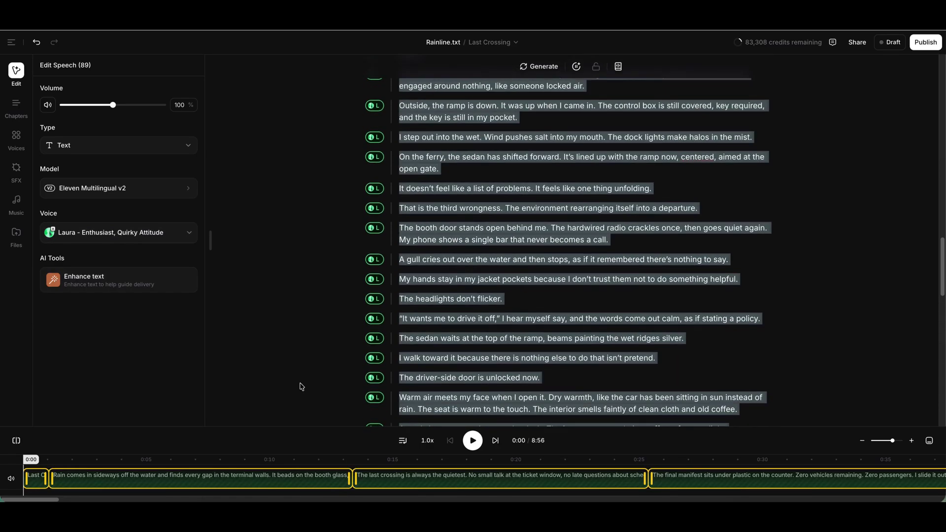
scroll(302, 387, "up", 10)
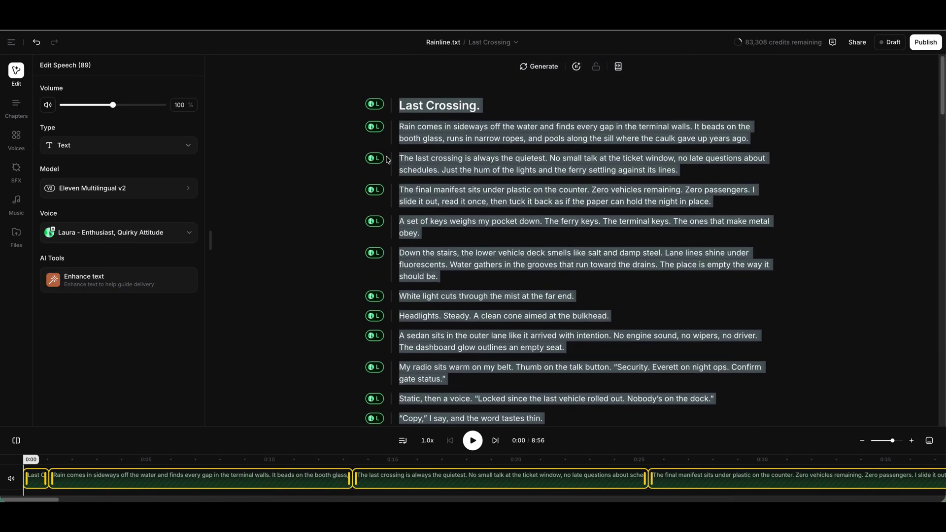
Assign the voice Adam - Dominant, Firm to the paragraph beginning "The last crossing is always the quietest.".
left_click(502, 142)
left_click(710, 182)
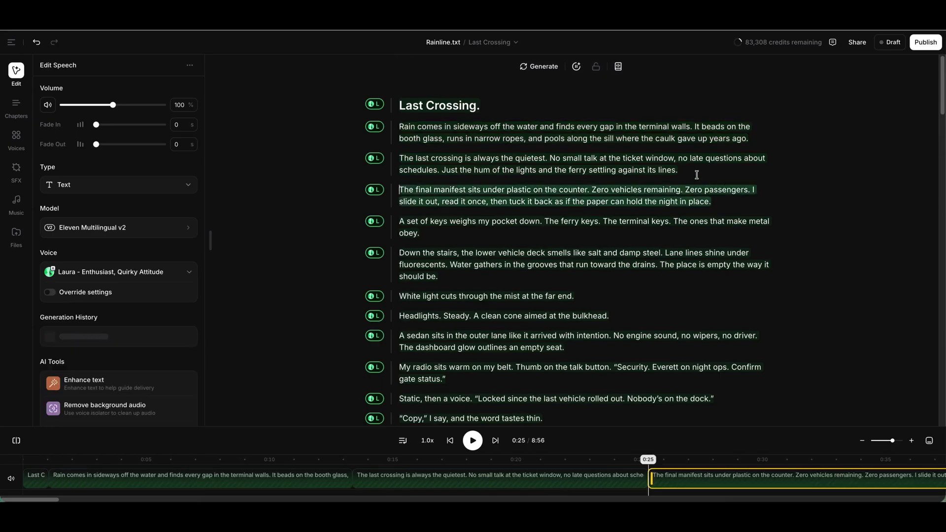
left_click(550, 169)
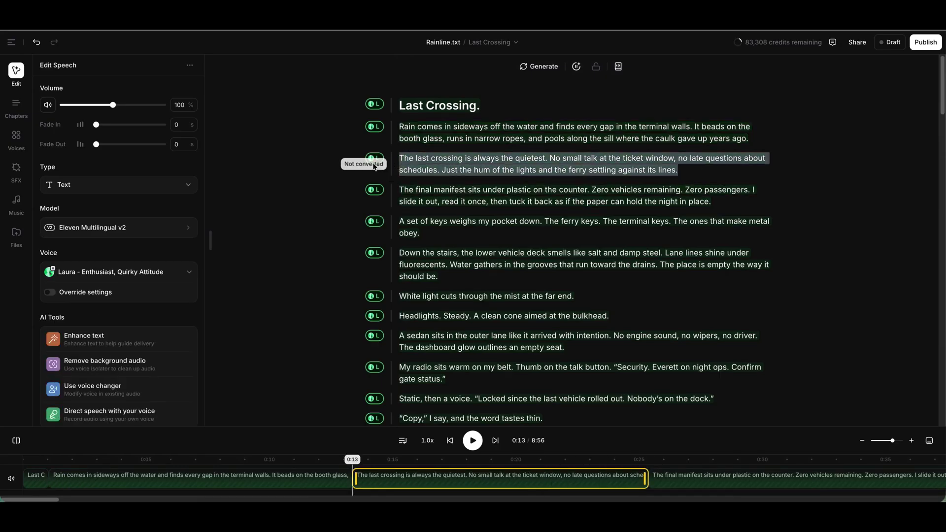
left_click(187, 272)
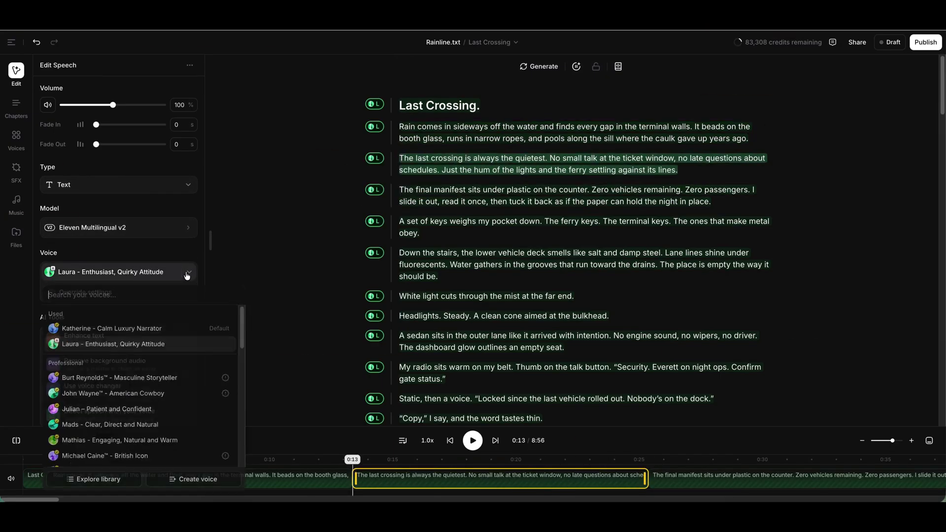
scroll(148, 399, "down", 5)
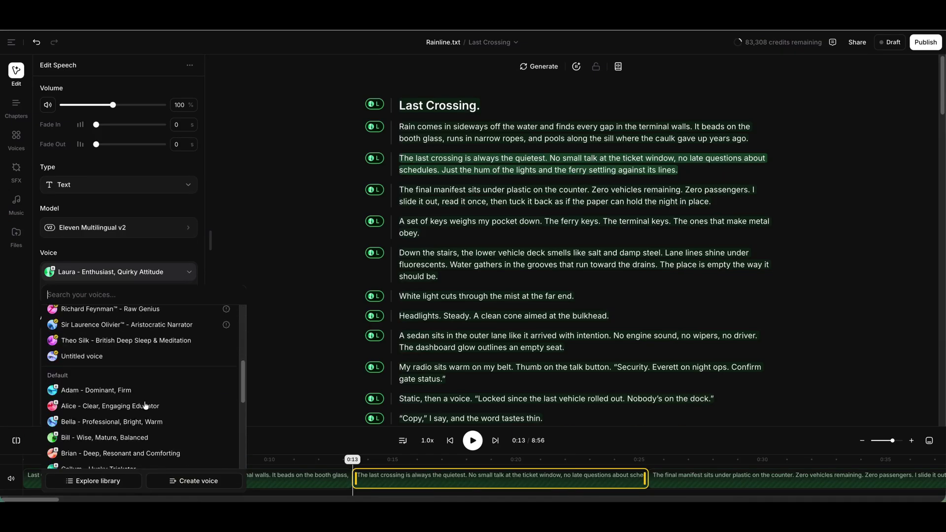
left_click(113, 390)
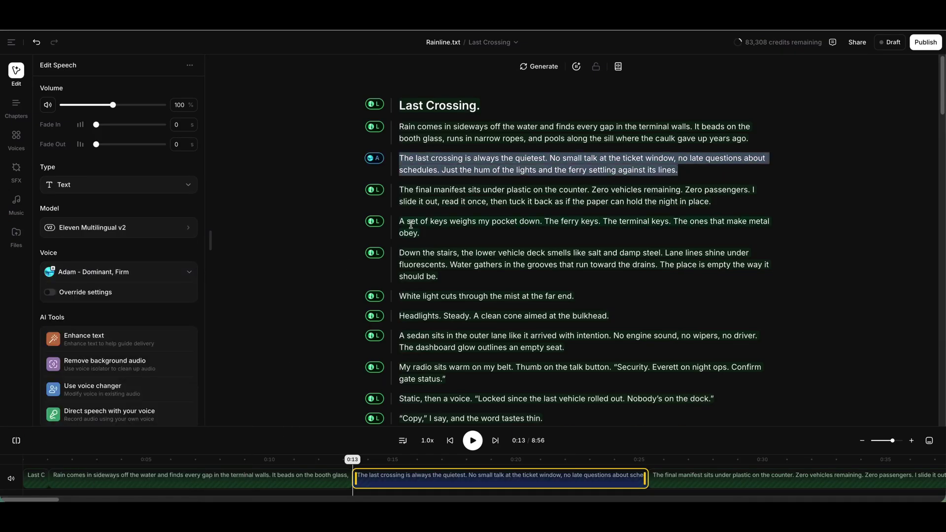
left_click(469, 201)
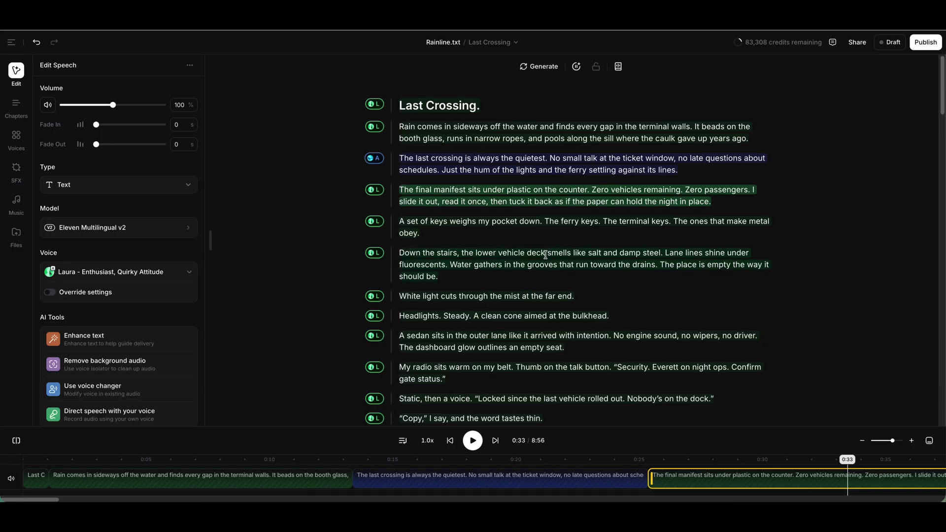
Assign the voice Mads - Clear, Direct and Natural to only the quoted words "Locked since the last vehicle rolled out. Nobody's on the dock.".
scroll(493, 308, "down", 3)
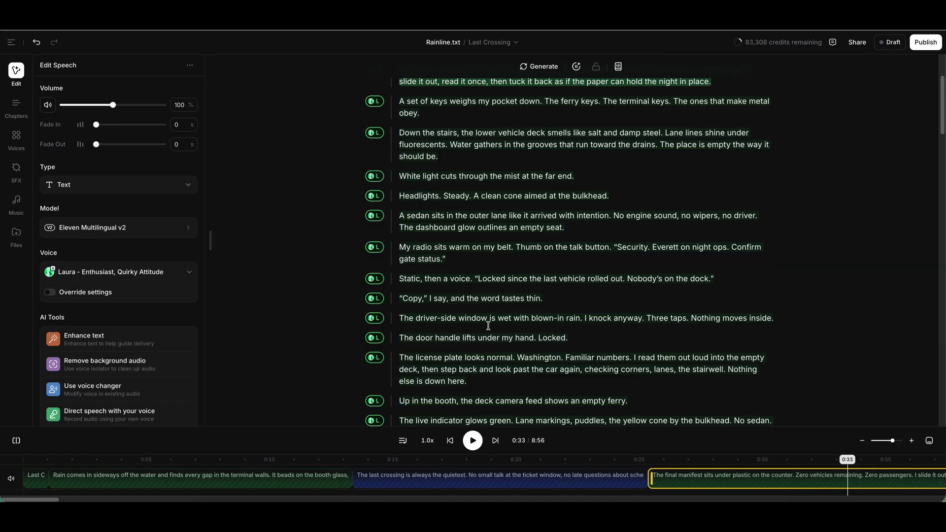
left_click(478, 278)
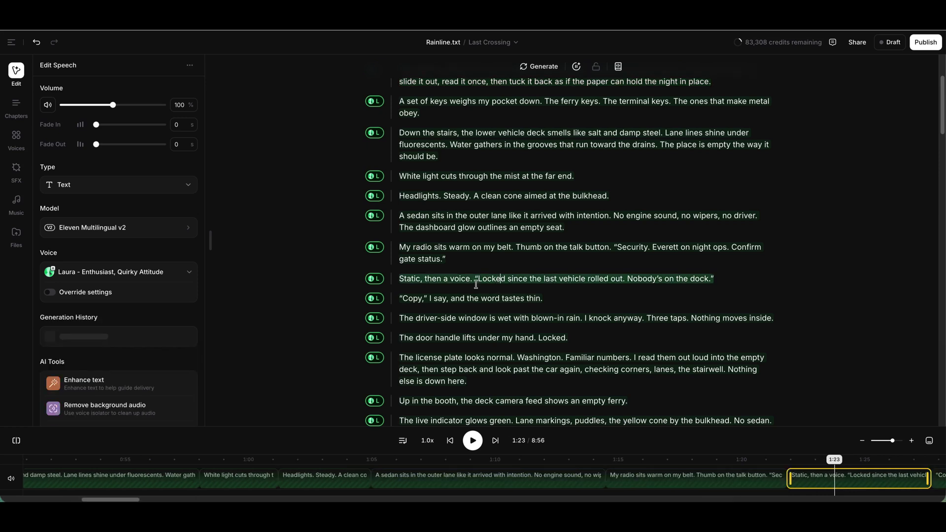
left_click_drag(477, 278, 709, 279)
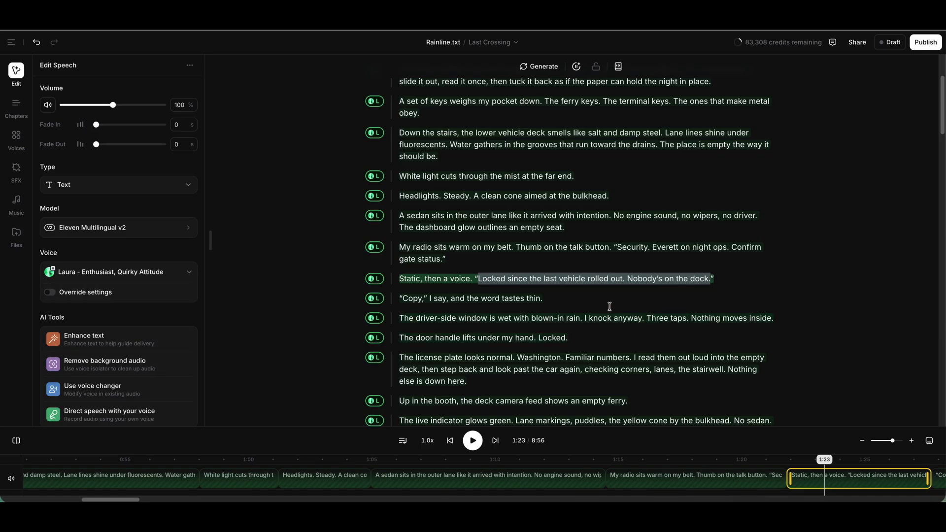
scroll(154, 335, "down", 1)
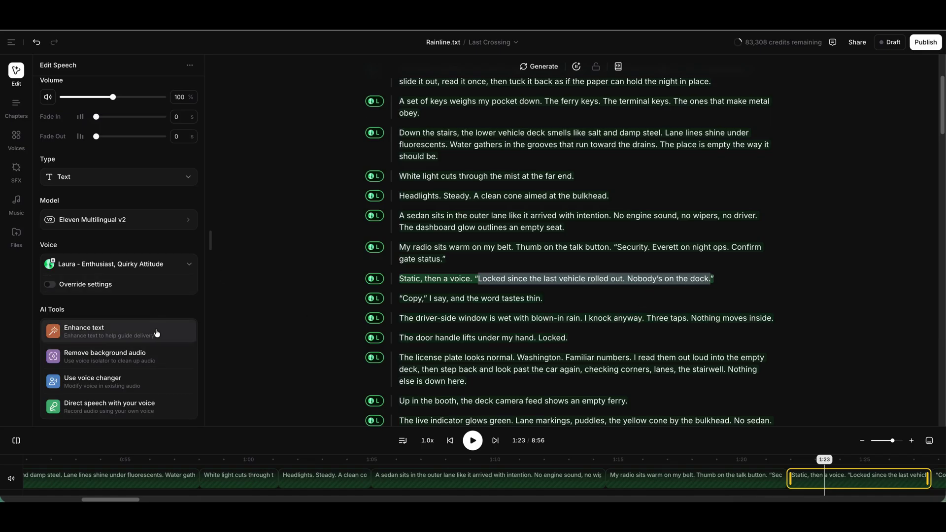
scroll(156, 334, "up", 1)
mouse_move(183, 272)
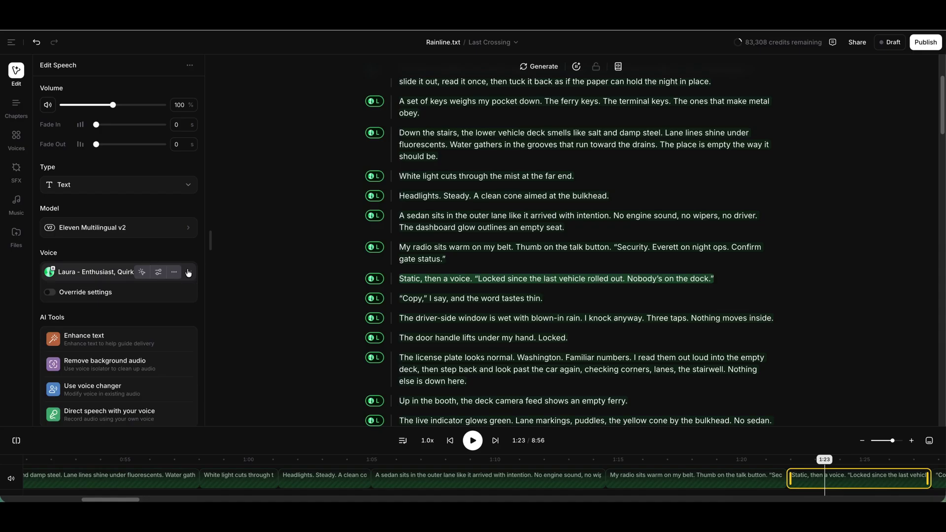
left_click(187, 272)
left_click(116, 440)
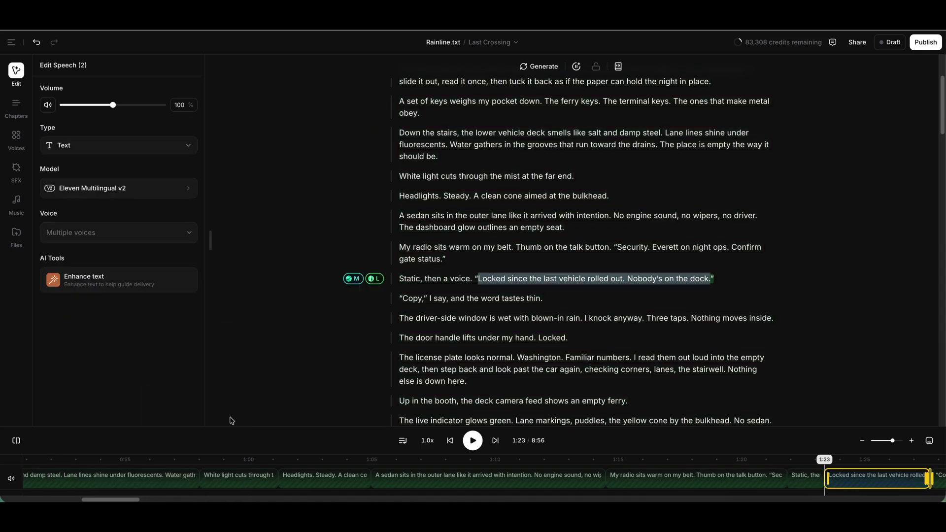
left_click(435, 280)
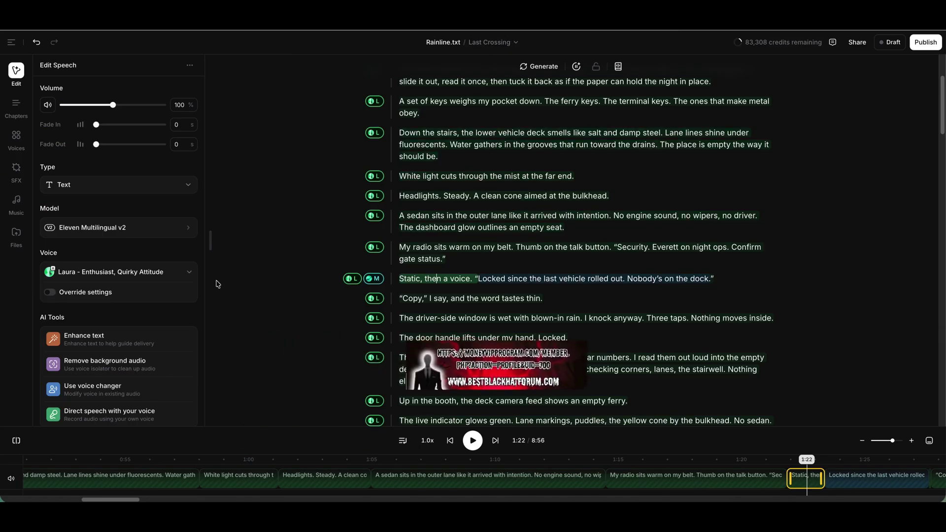
Select the block of paragraphs around the "Static, then a voice" line and set its model to Eleven Turbo v2.5.
mouse_move(195, 280)
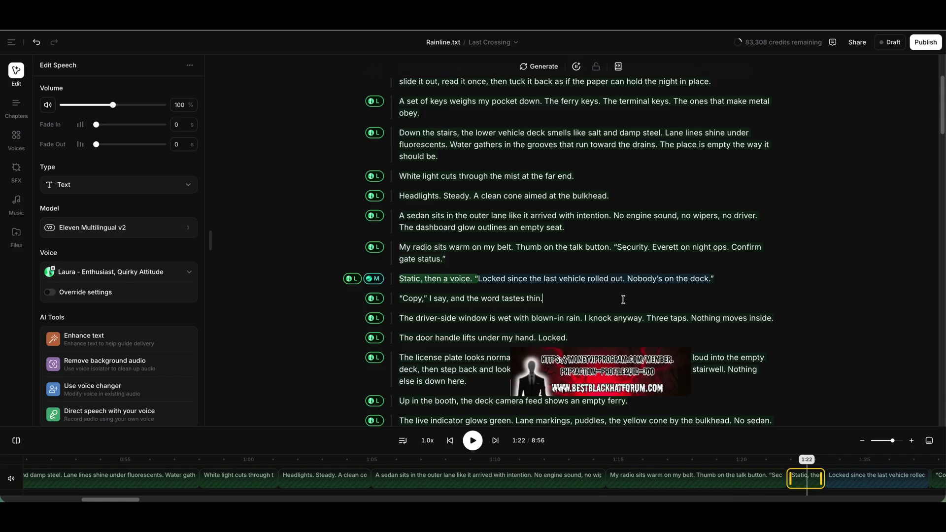
left_click_drag(621, 298, 228, 137)
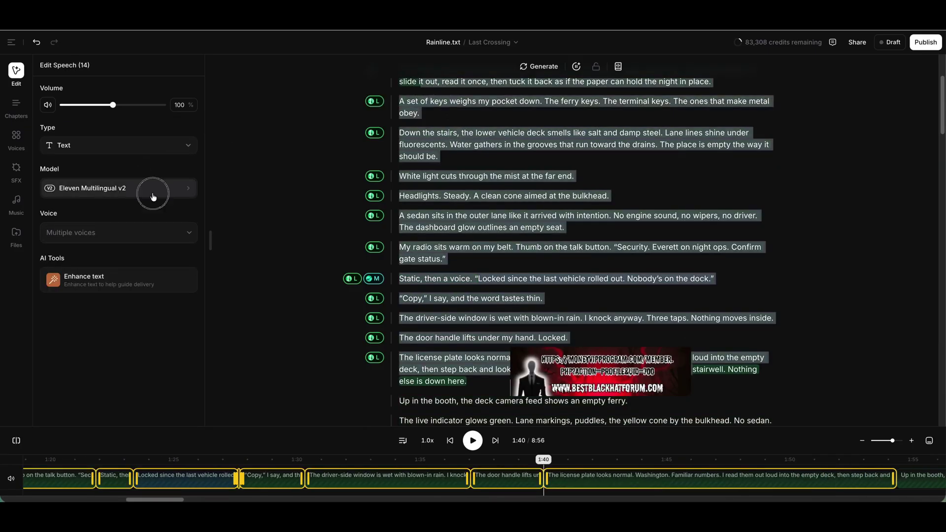
left_click(151, 192)
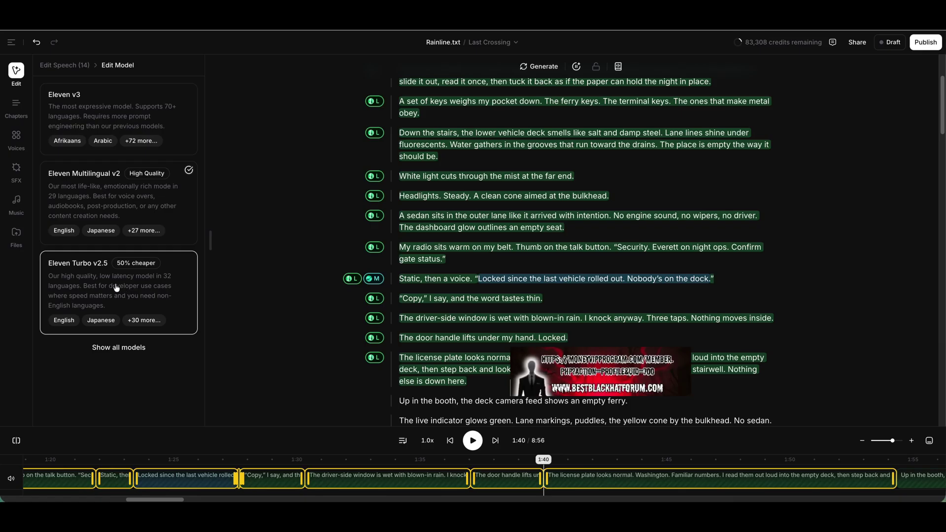
left_click(117, 288)
Select the entire chapter text, apply the Eleven Turbo v2.5 model to it, and compare the available models.
left_click(500, 256)
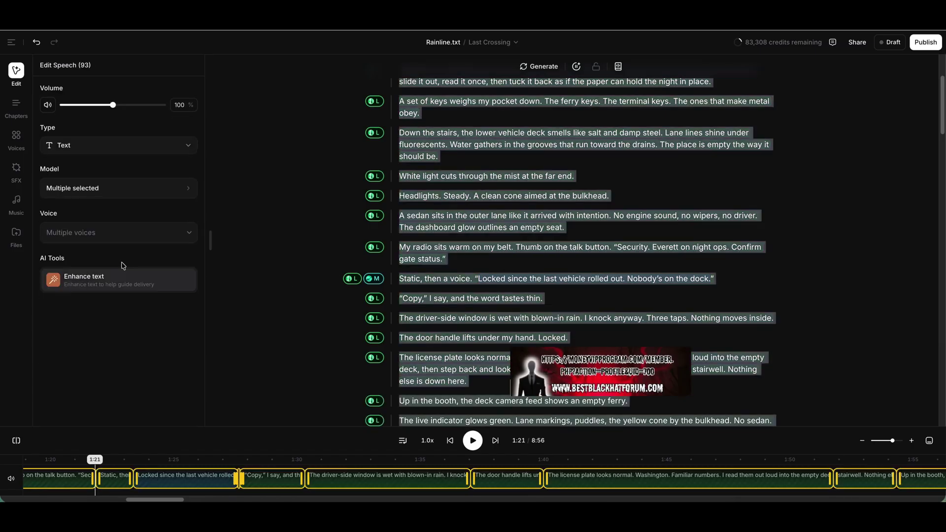
key("ctrl+a")
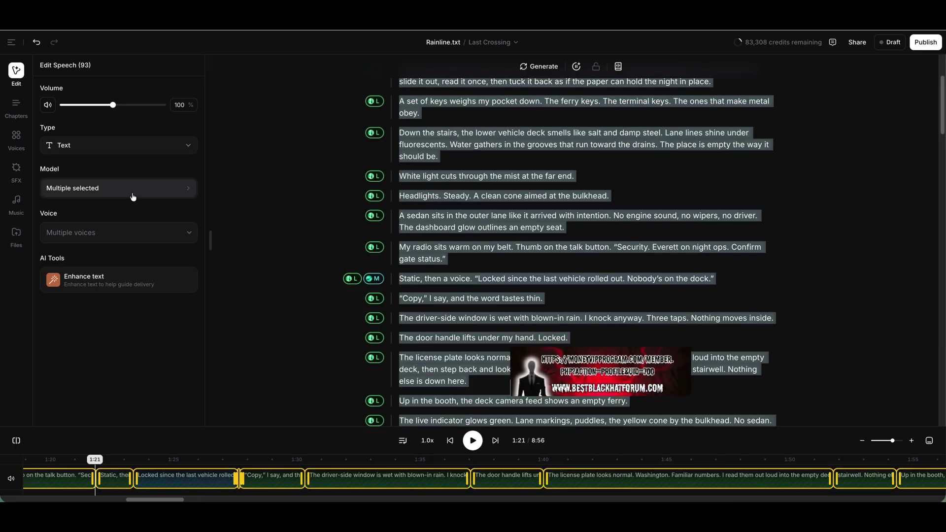
left_click(132, 193)
left_click(130, 299)
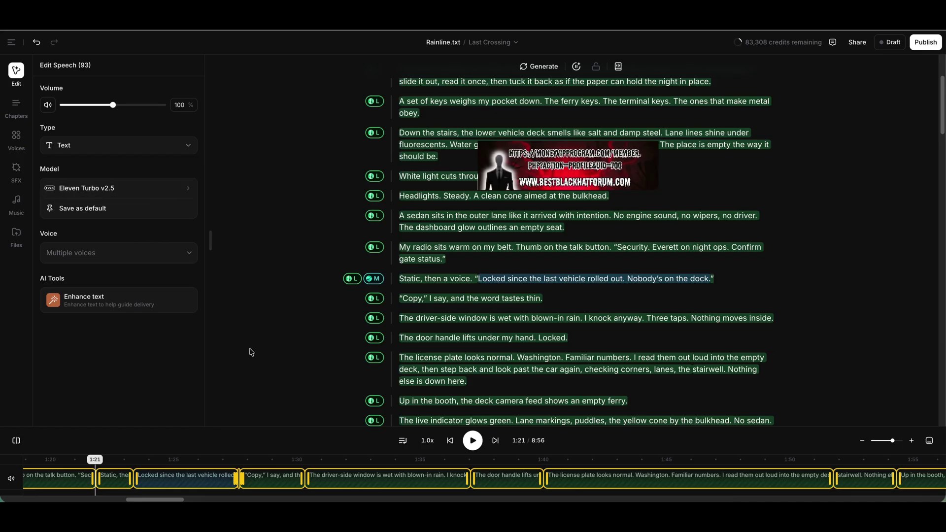
scroll(250, 352, "up", 3)
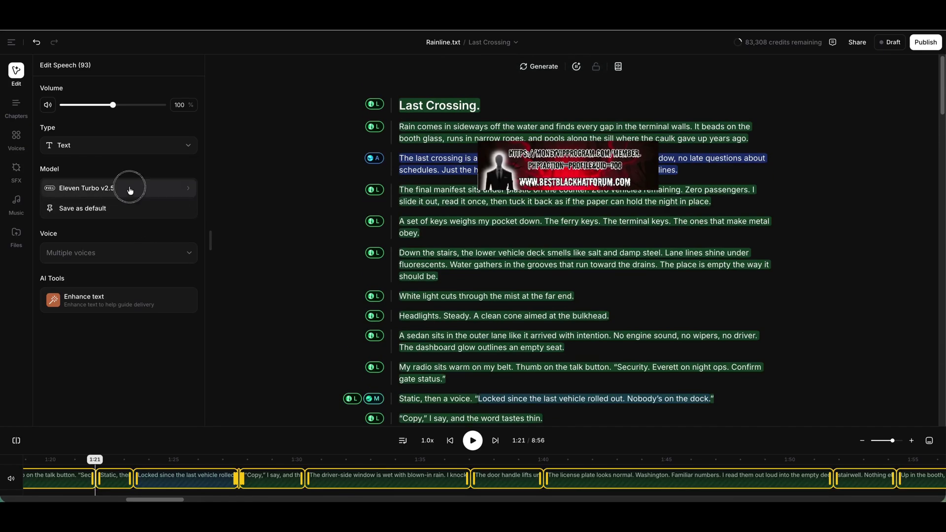
left_click(128, 188)
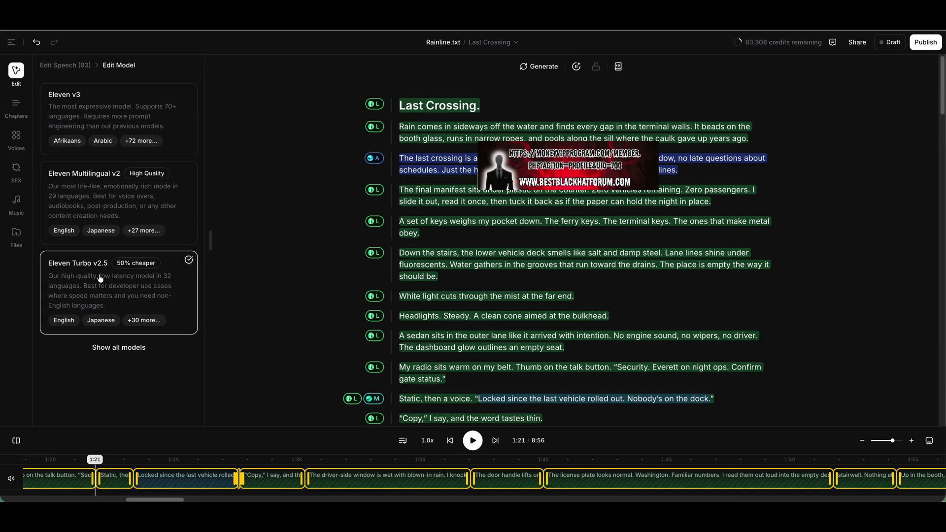
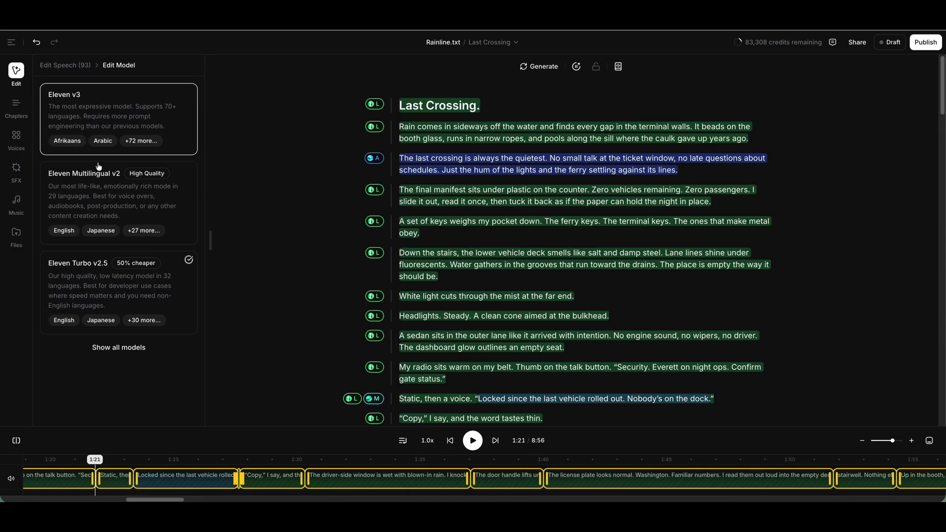
left_click(92, 289)
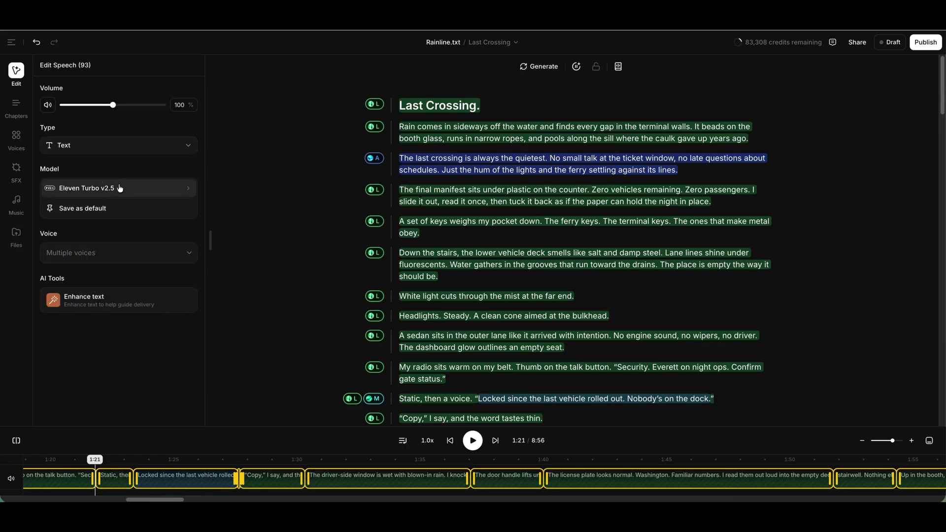
Switch the model of the whole chapter to Eleven v3 and check the settings of the opening "Rain comes in sideways" paragraph.
left_click(119, 188)
left_click(106, 104)
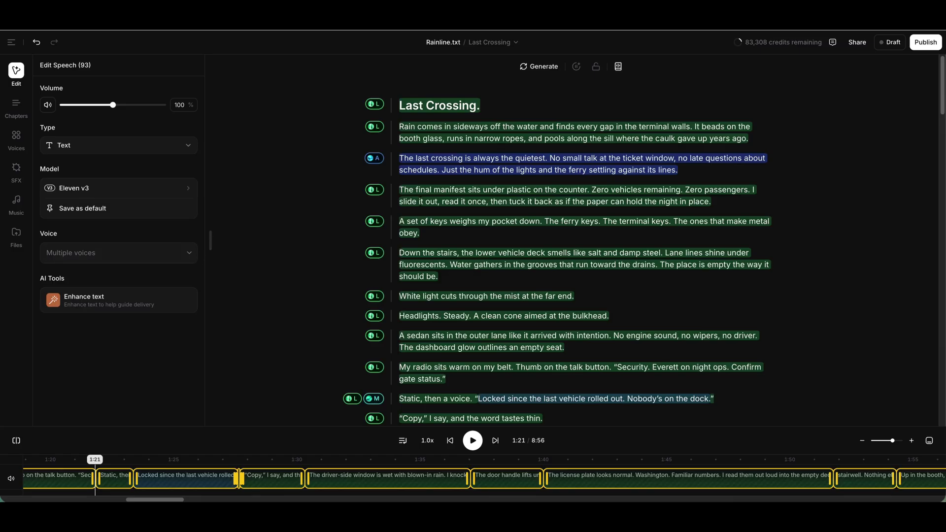
left_click(446, 139)
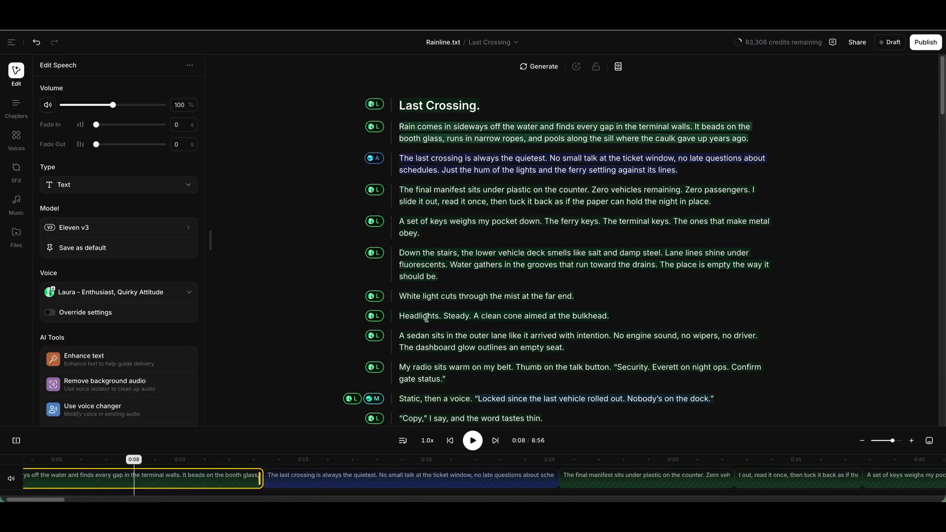
scroll(408, 315, "down", 15)
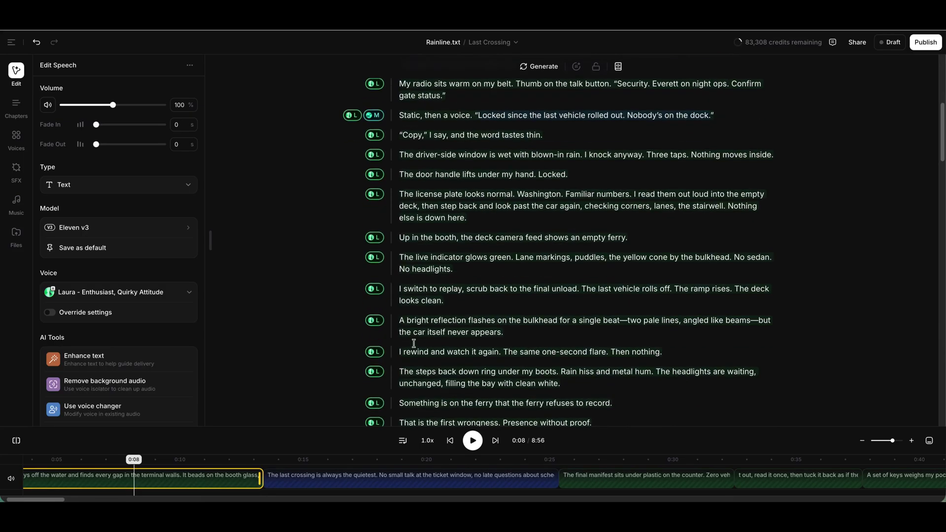
scroll(414, 343, "down", 10)
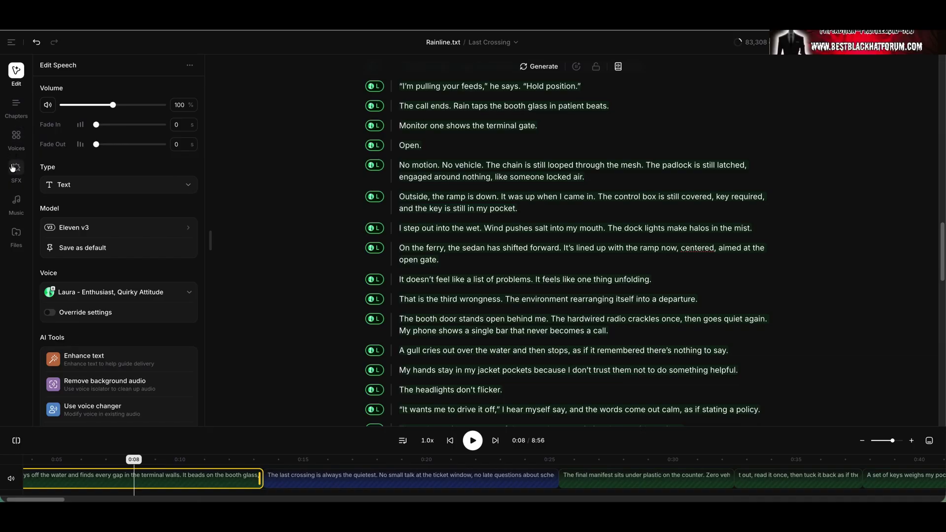
Review the project's voices, its chapter list and the AI tools offered for editing speech.
left_click(16, 140)
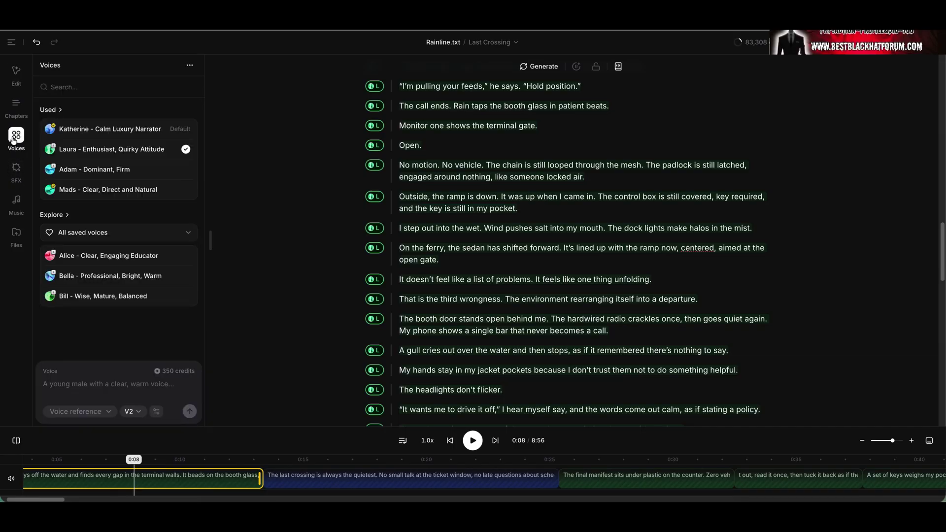
left_click(15, 106)
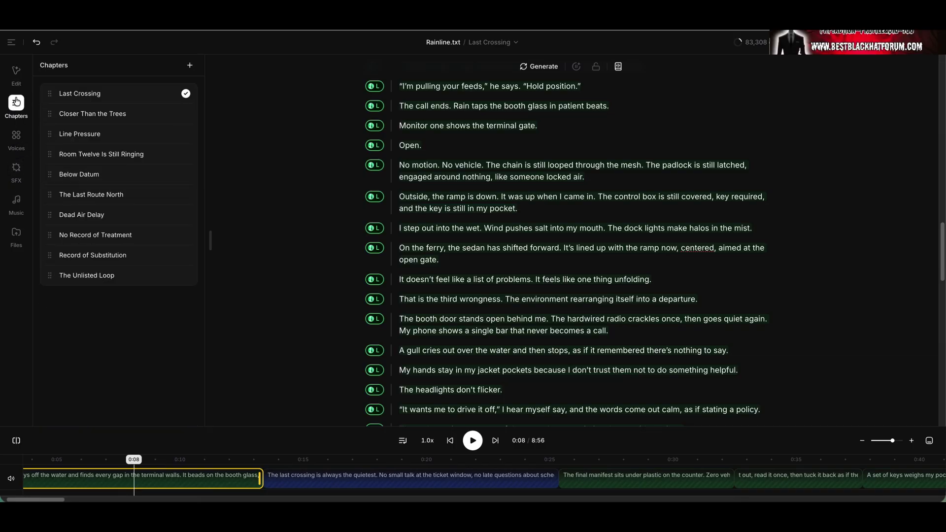
left_click(15, 73)
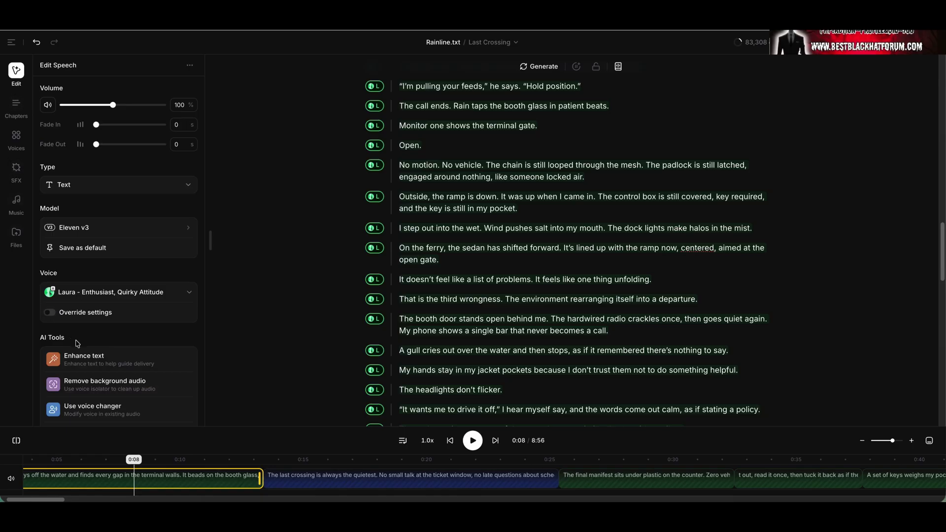
scroll(87, 395, "down", 1)
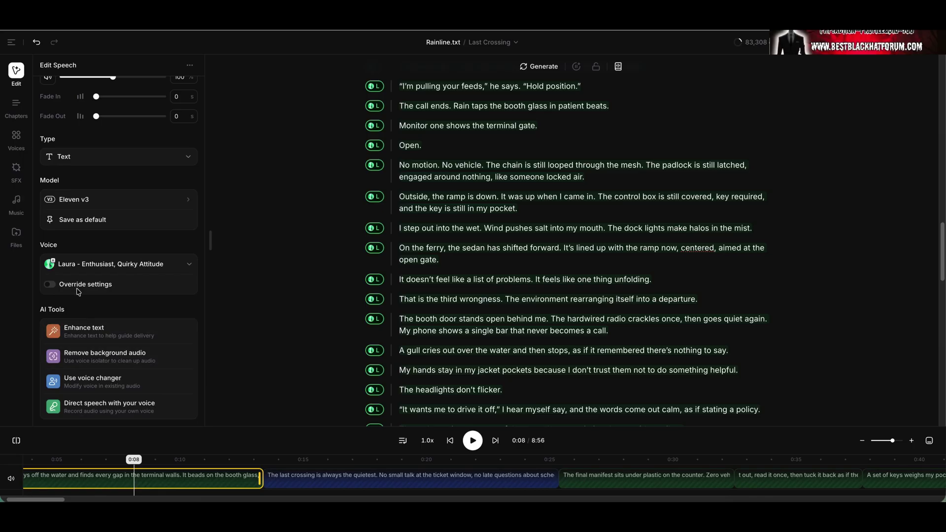
Insert the "tv turn on" sound effect from the Devices category at the "Open." paragraph and stop its preview.
left_click(16, 170)
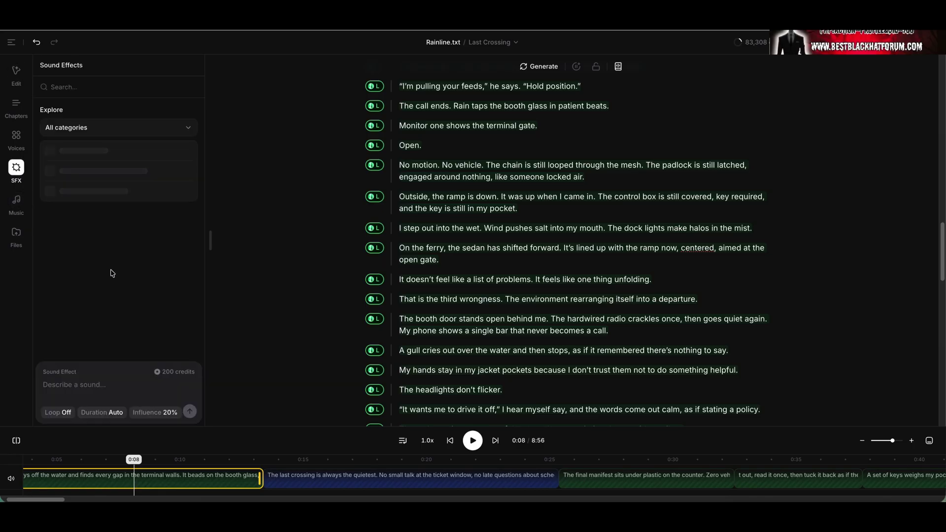
left_click(438, 145)
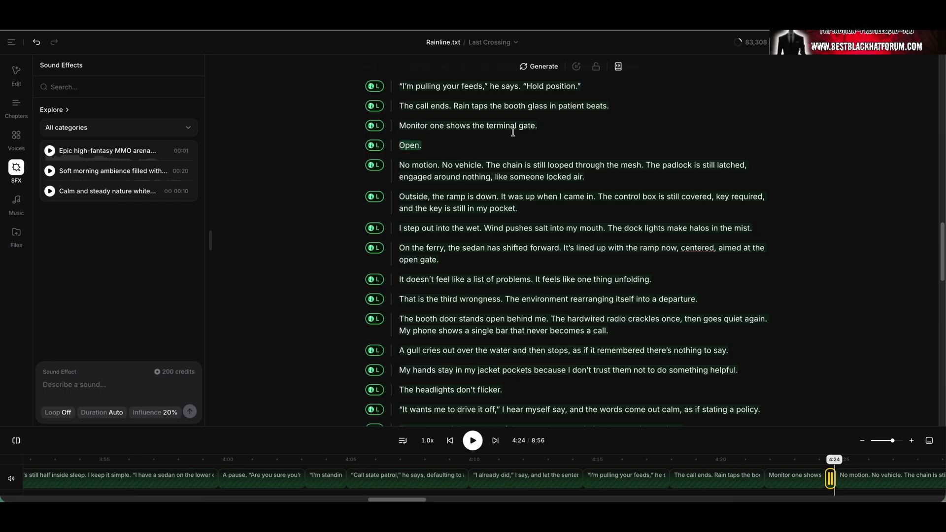
left_click(101, 128)
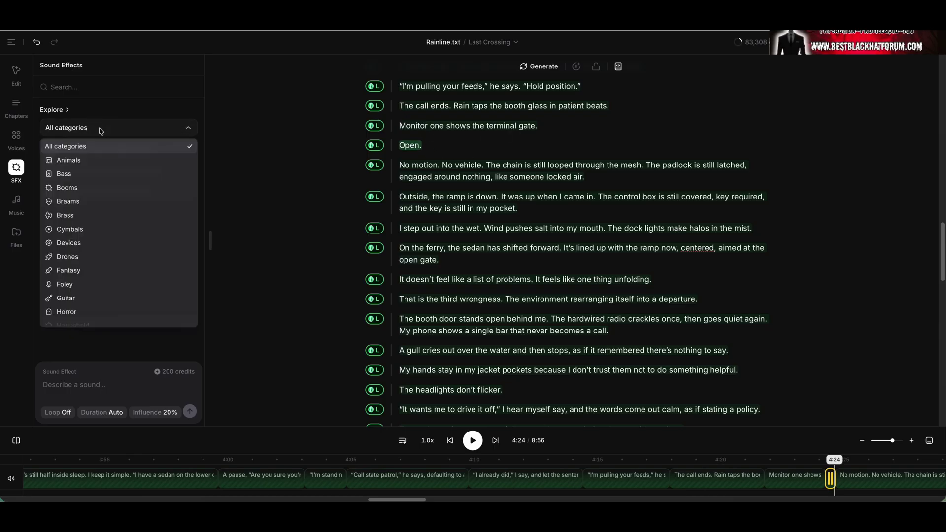
left_click(101, 242)
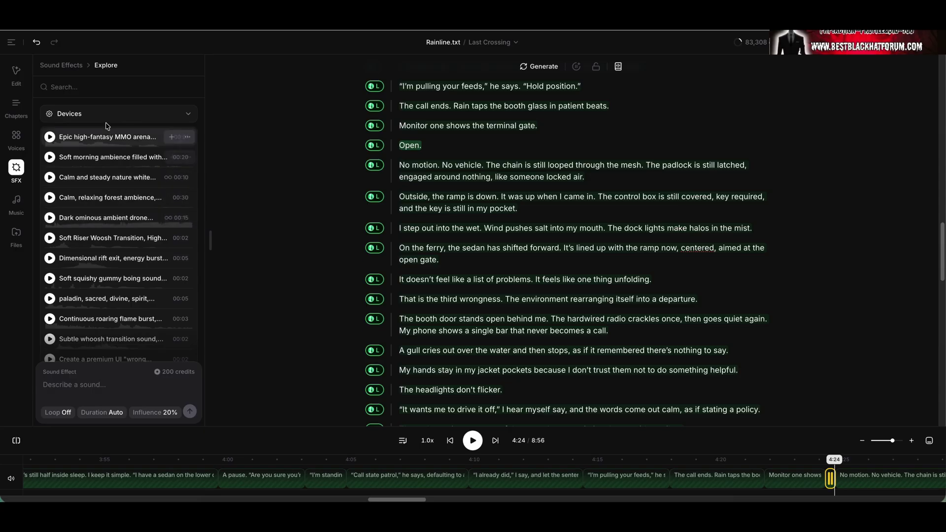
scroll(112, 278, "down", 1)
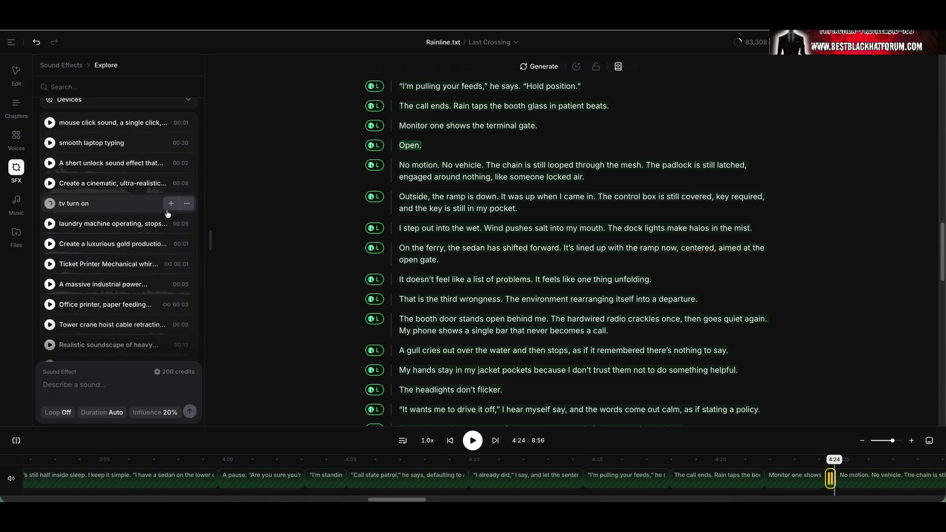
left_click(172, 204)
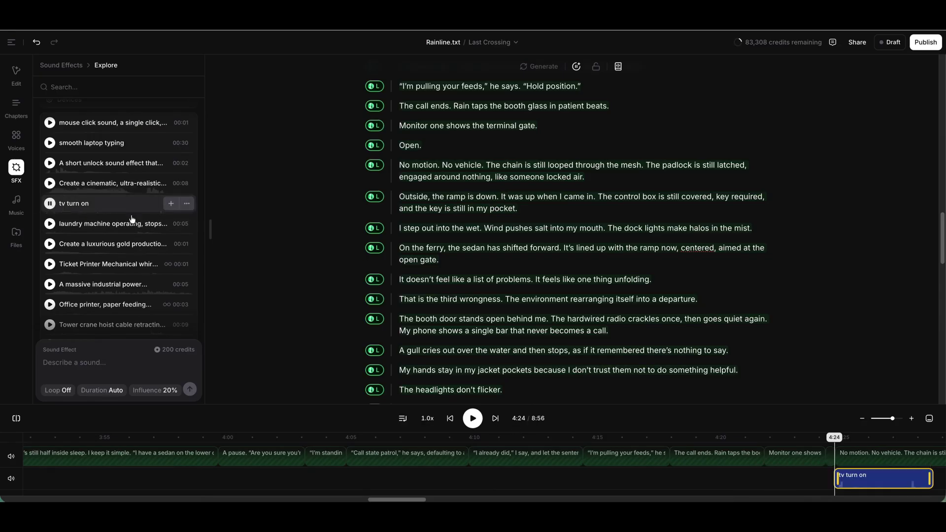
left_click(50, 204)
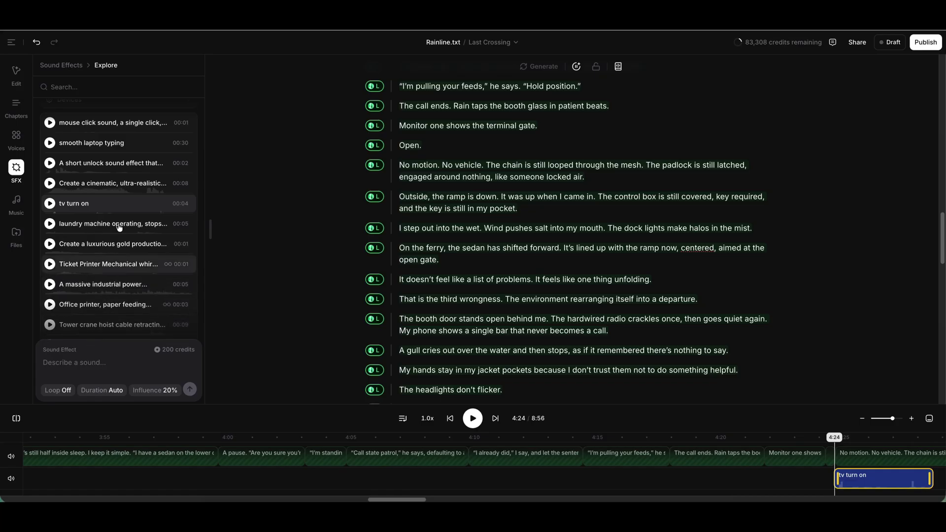
Browse the music library by mood and list the Romantic tracks.
scroll(101, 162, "up", 1)
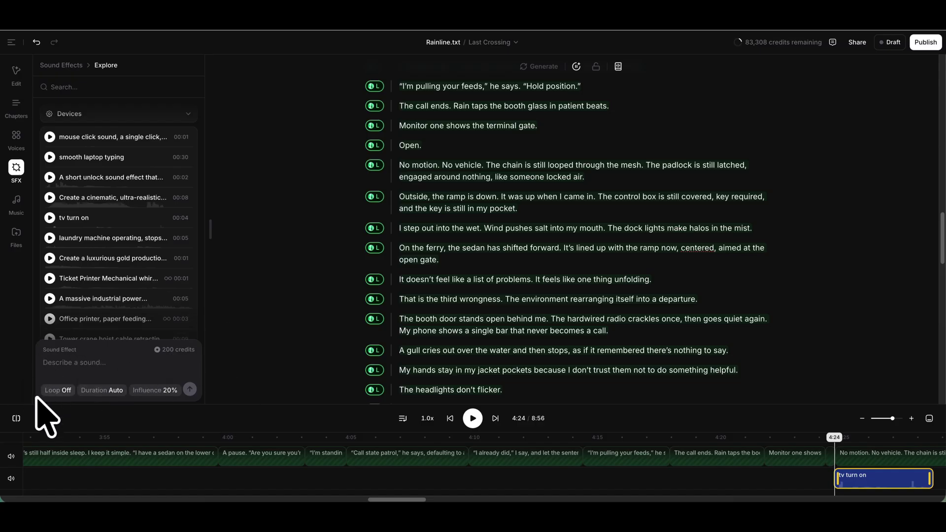
scroll(513, 299, "up", 1)
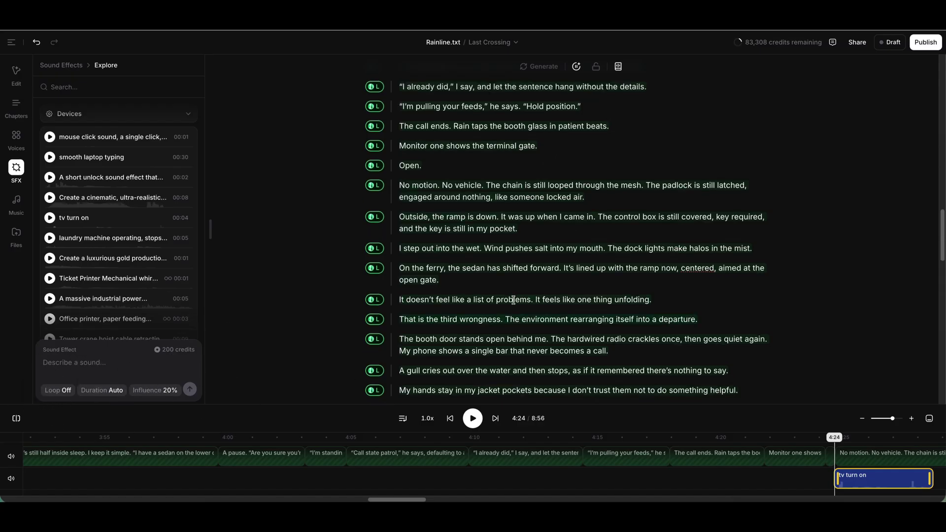
scroll(513, 299, "up", 10)
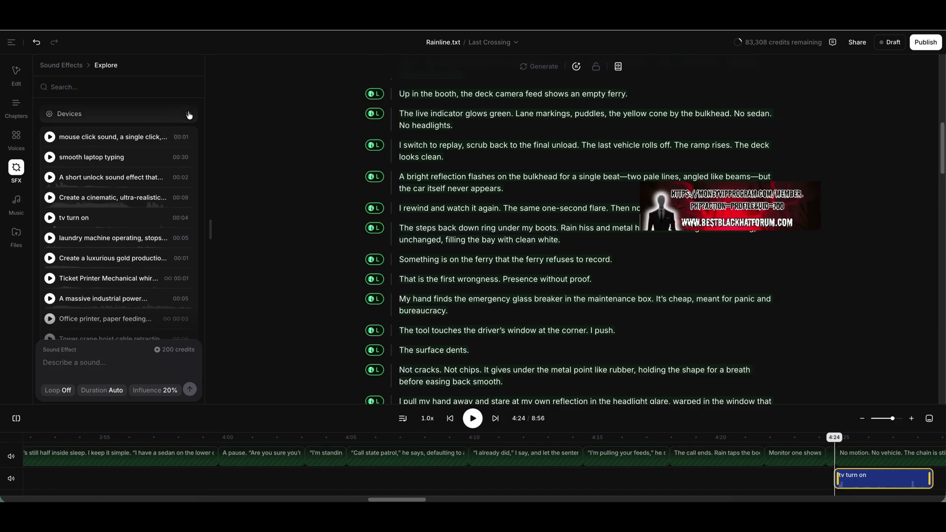
left_click(16, 200)
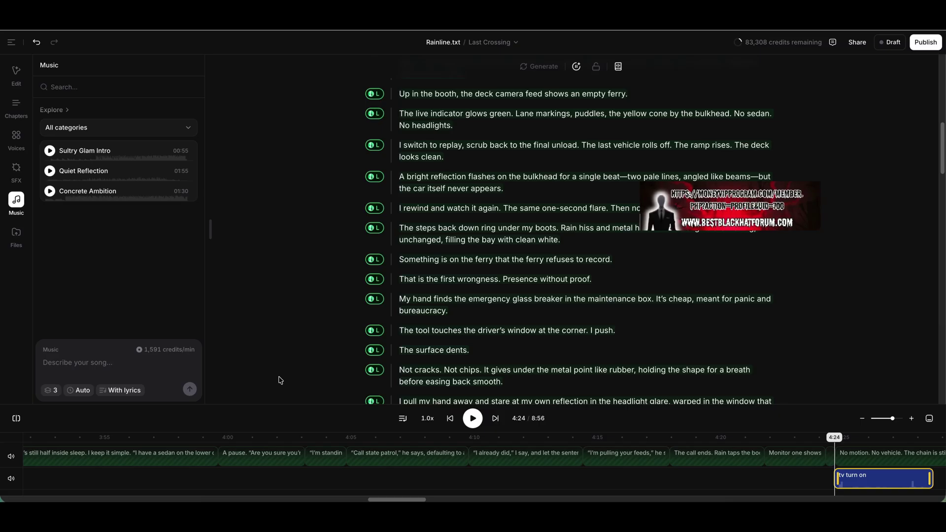
left_click(142, 128)
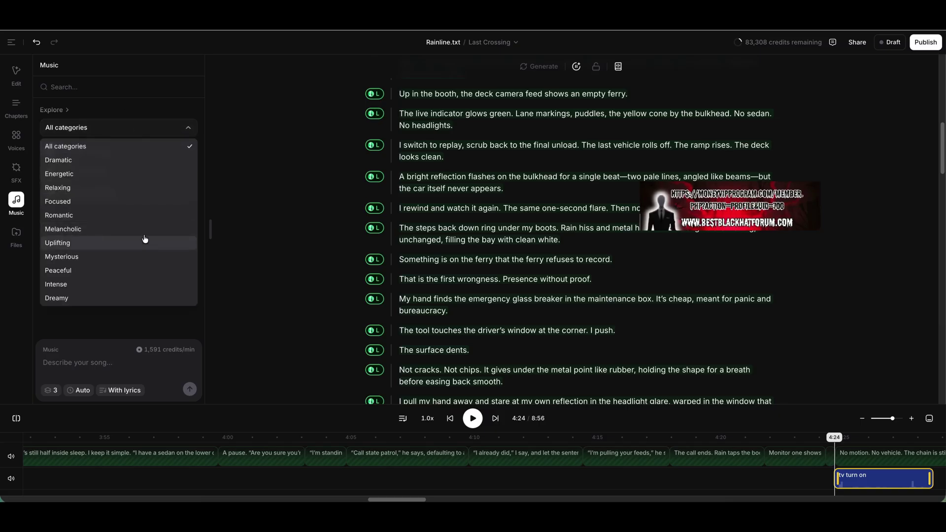
left_click(141, 216)
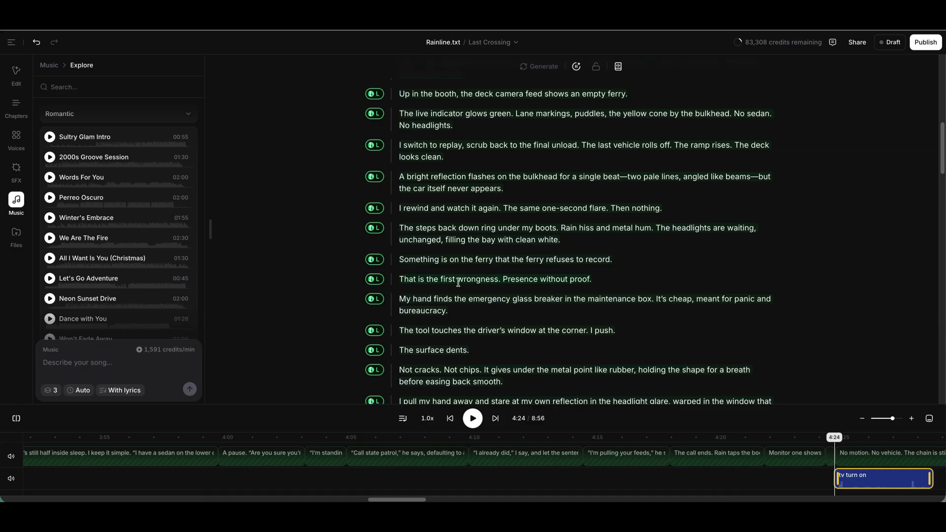
Return to the chapter's beginning and show the speech settings of the "Last Crossing." heading.
scroll(228, 226, "up", 10)
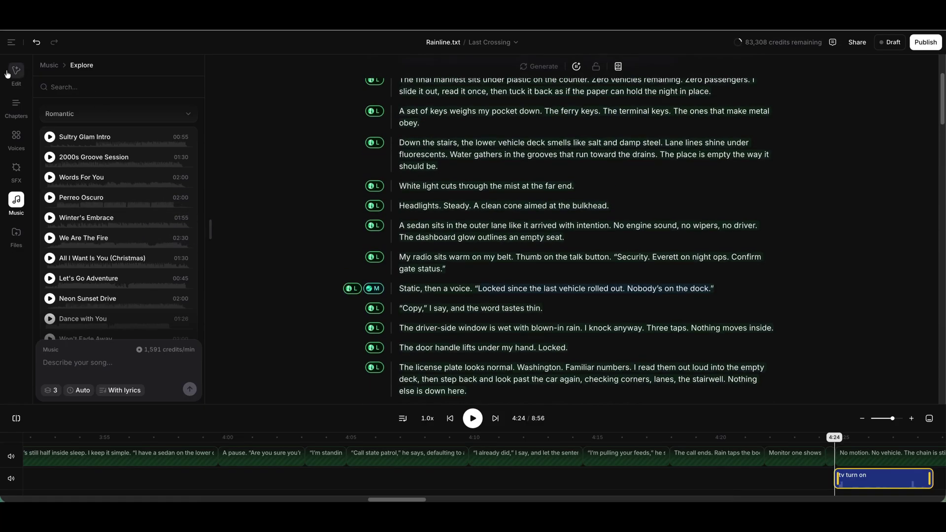
left_click(8, 74)
scroll(372, 199, "up", 3)
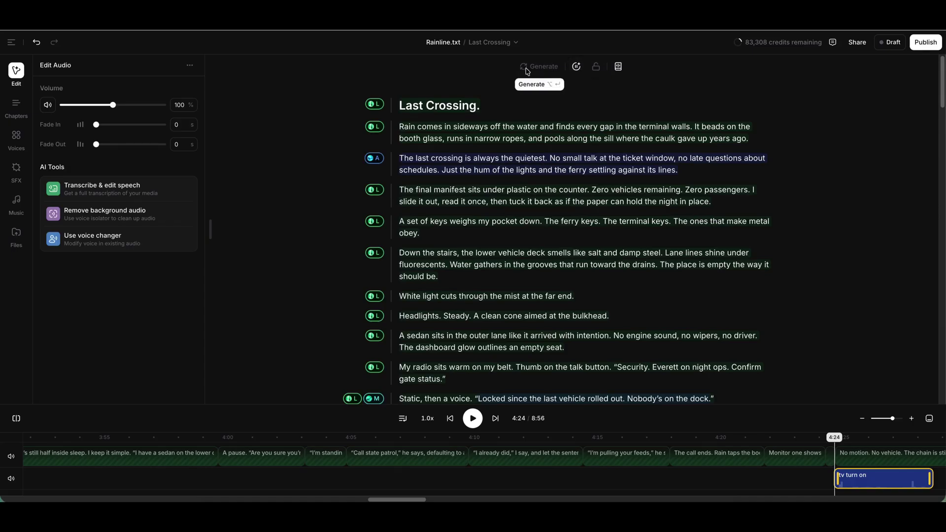
left_click(555, 103)
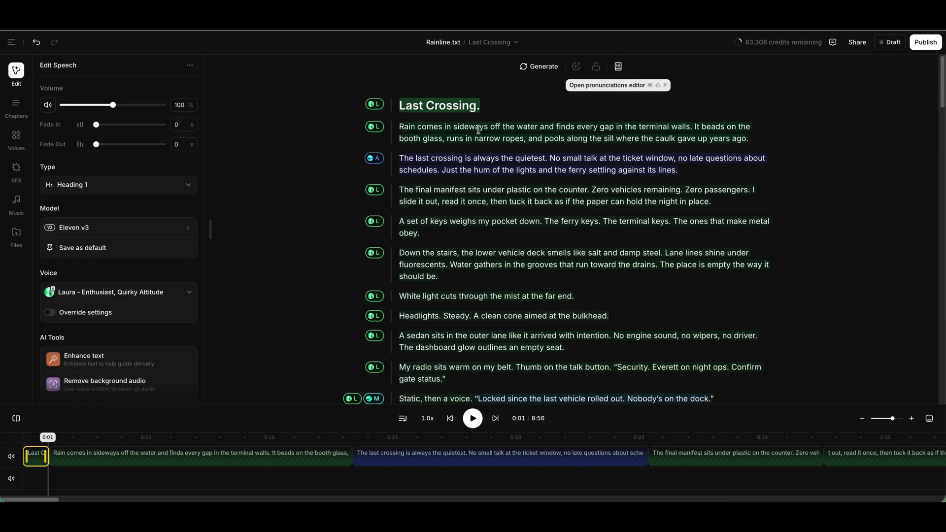
Start a new pronunciation rule for the word "sideways" in the opening paragraph and show the dictionary choices.
left_click(466, 126)
left_click_drag(453, 127, 495, 125)
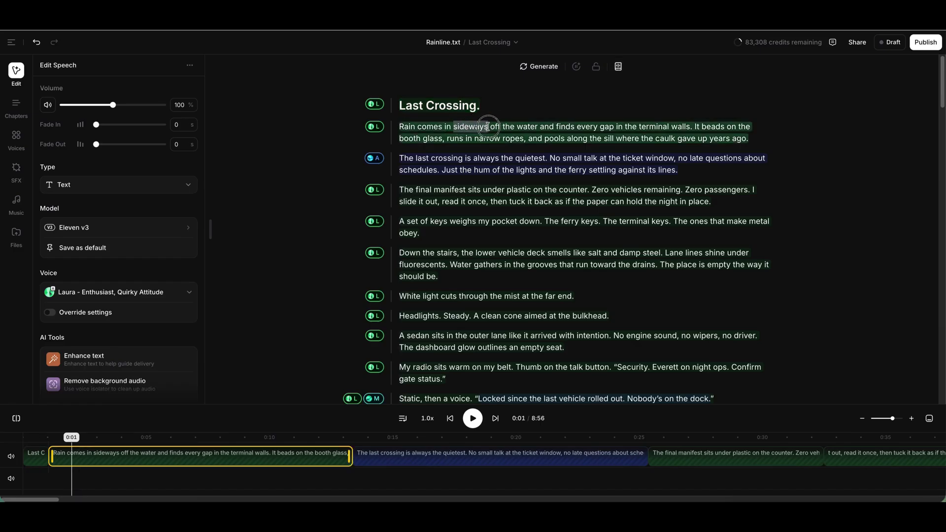
left_click(618, 67)
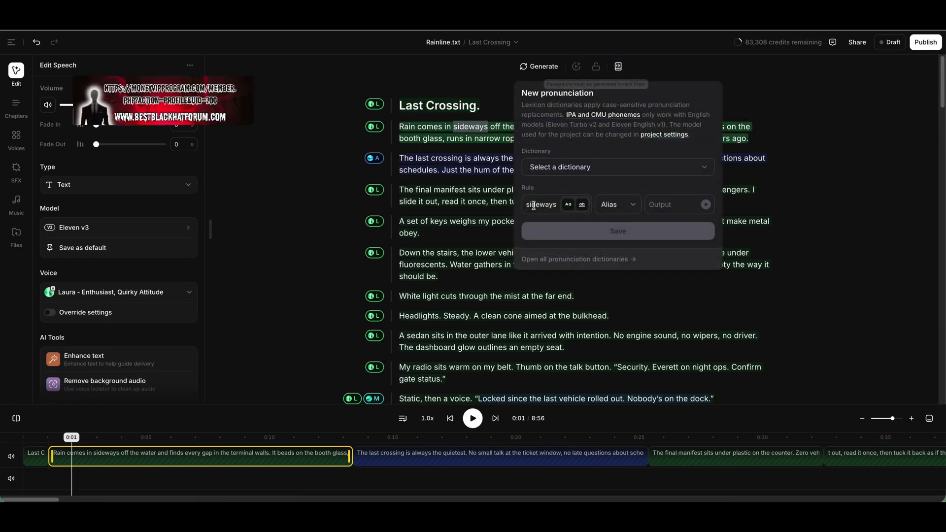
left_click(587, 167)
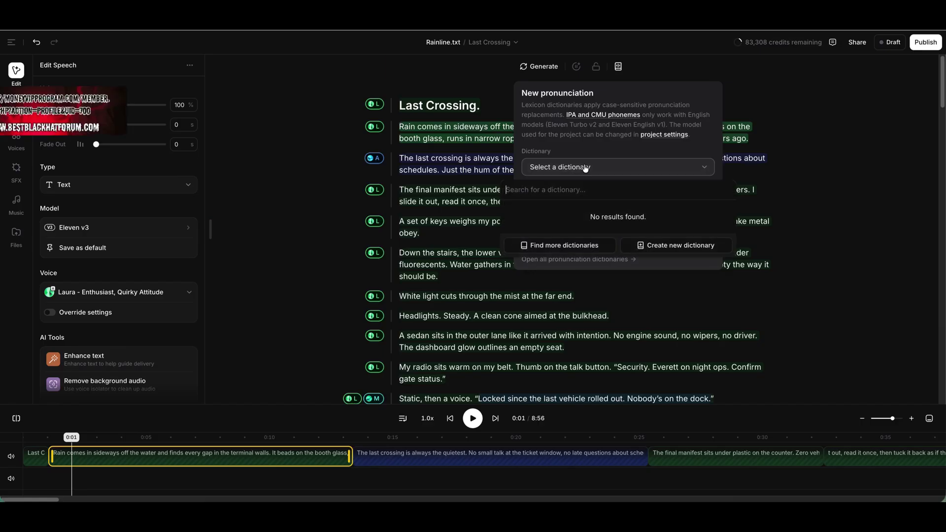
Examine the ways to add a pronunciation dictionary, and close the dictionaries without adding one.
left_click(571, 252)
left_click(480, 333)
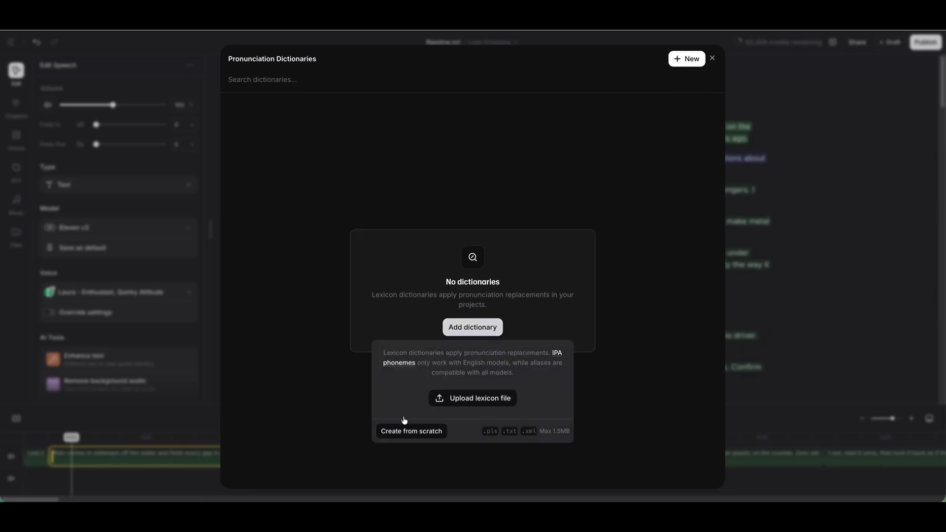
left_click(670, 192)
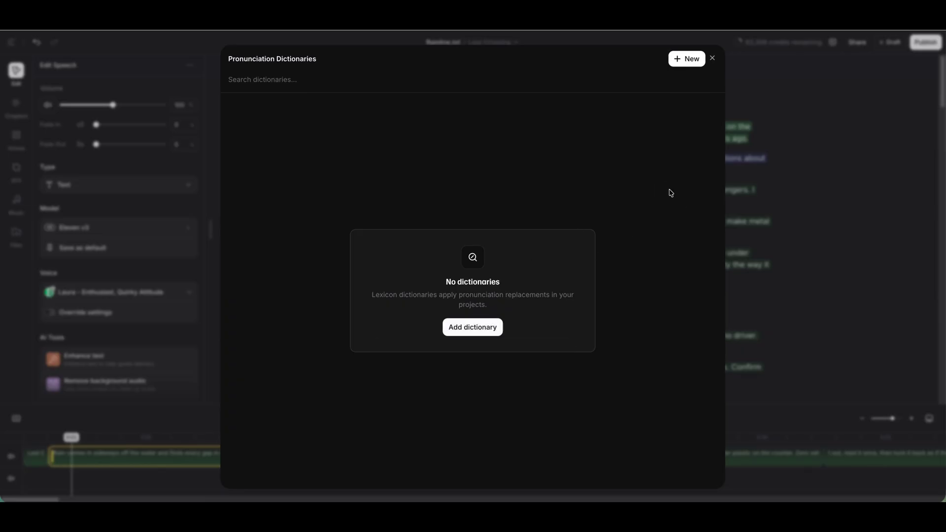
left_click(712, 58)
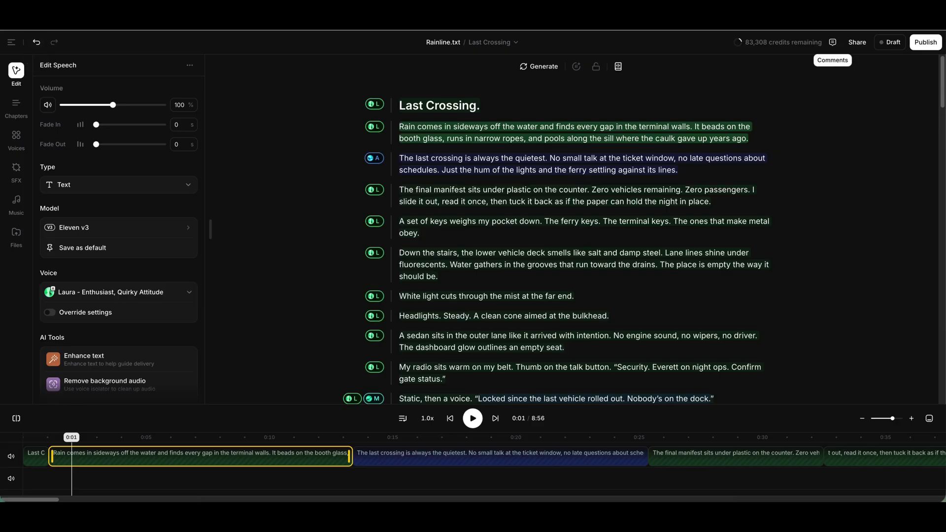
Begin publishing the audiobook with InAudio and check the chapters available for the audio preview, keeping Last Crossing.
left_click(931, 46)
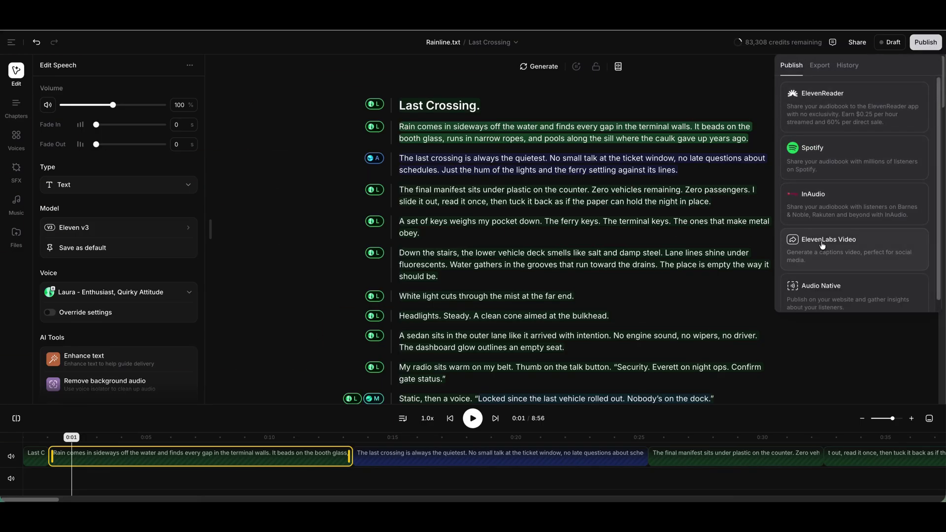
left_click(832, 204)
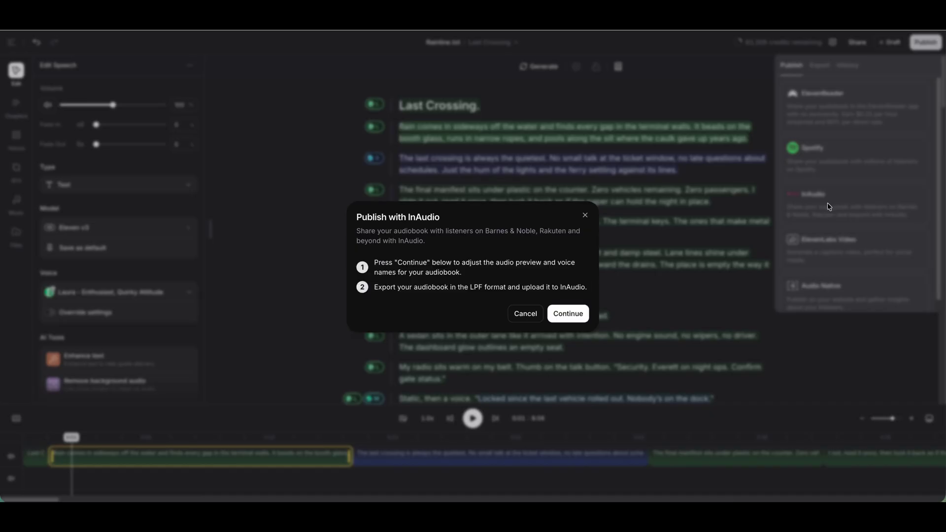
left_click(571, 315)
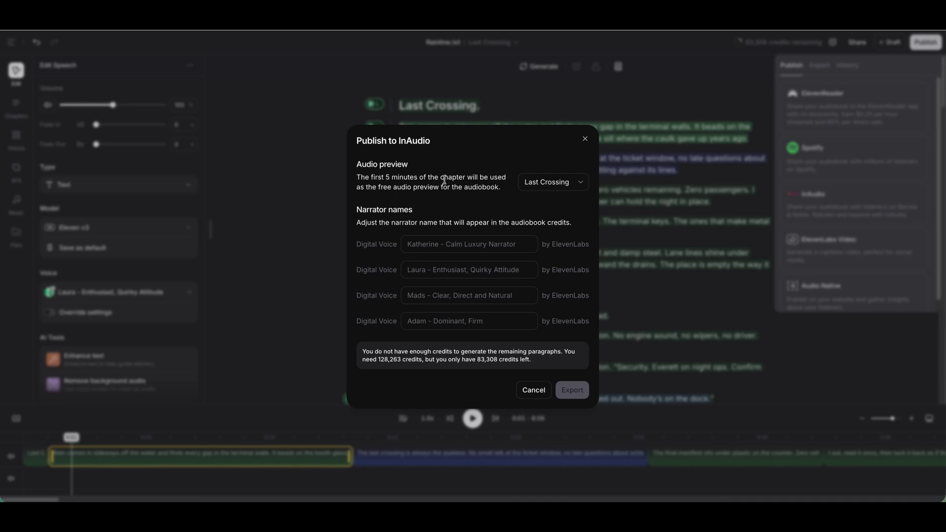
left_click(547, 182)
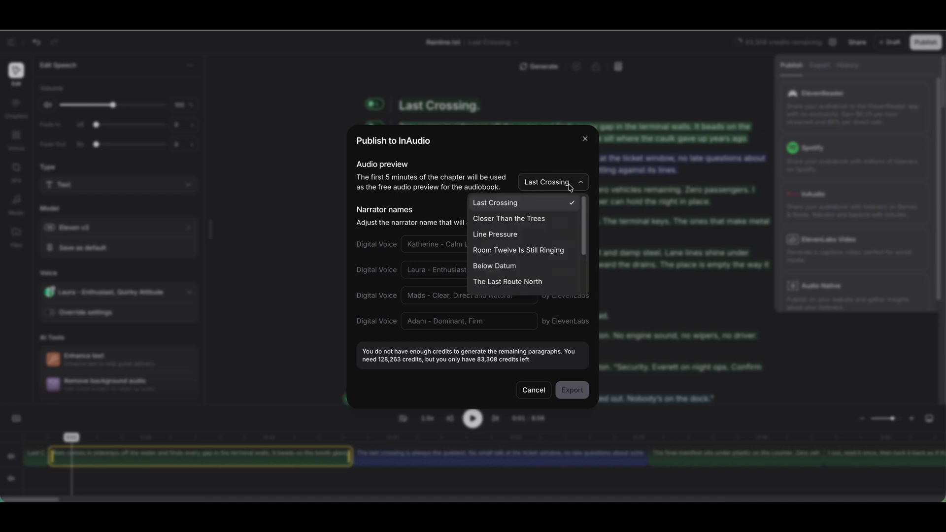
scroll(544, 266, "down", 2)
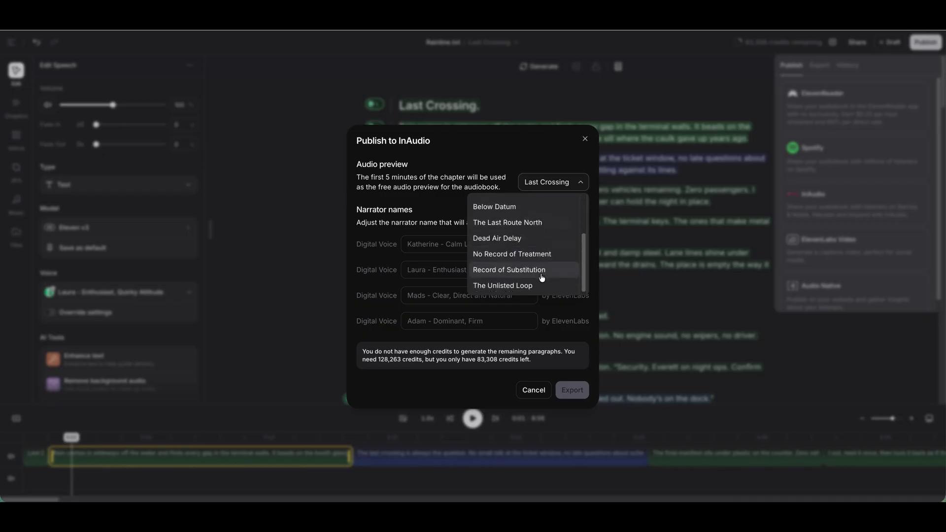
scroll(534, 226, "up", 3)
left_click(553, 180)
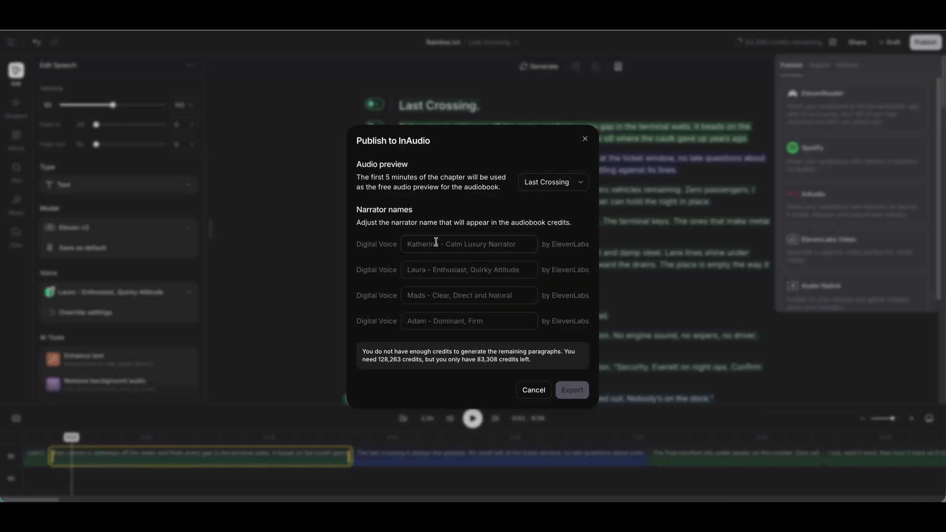
Fill in the InAudio narrator names as Katherine, Laura, Mads and Adam, and close the publishing form without exporting.
left_click(493, 245)
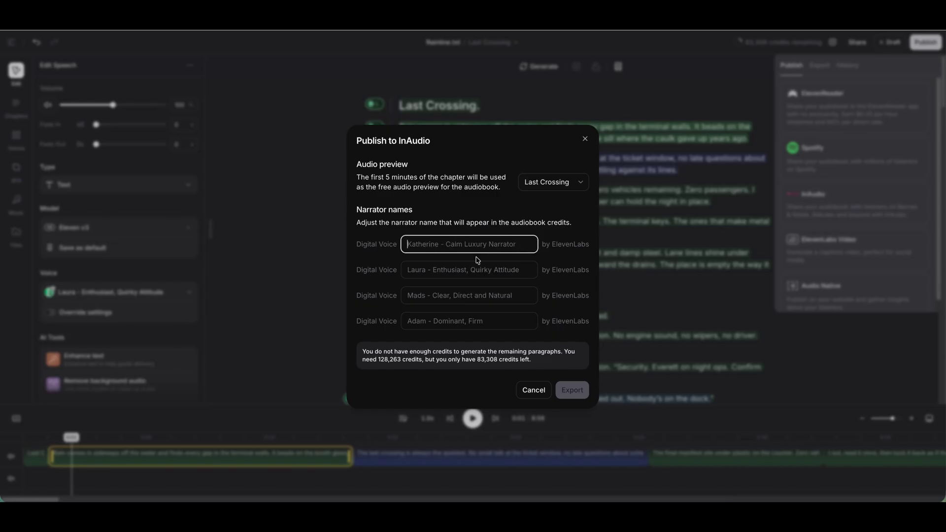
type("Katherine")
left_click(451, 269)
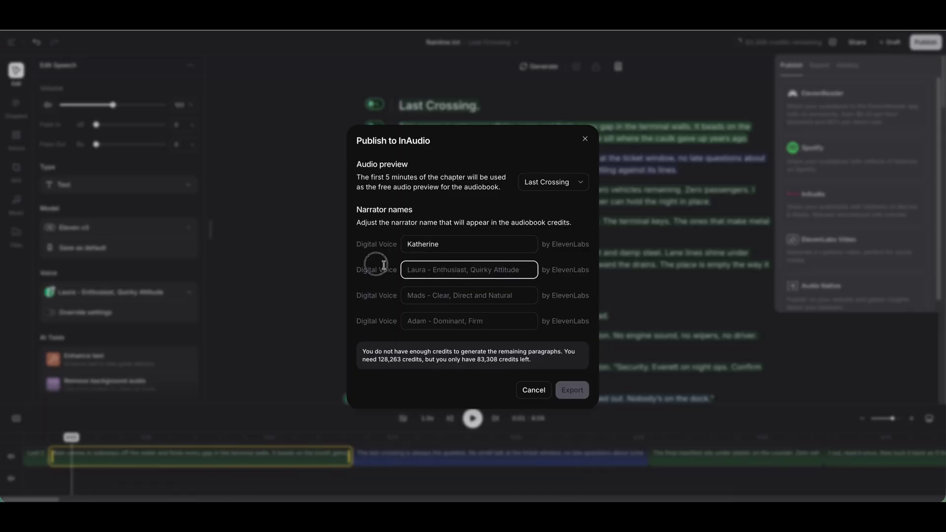
type("Laura")
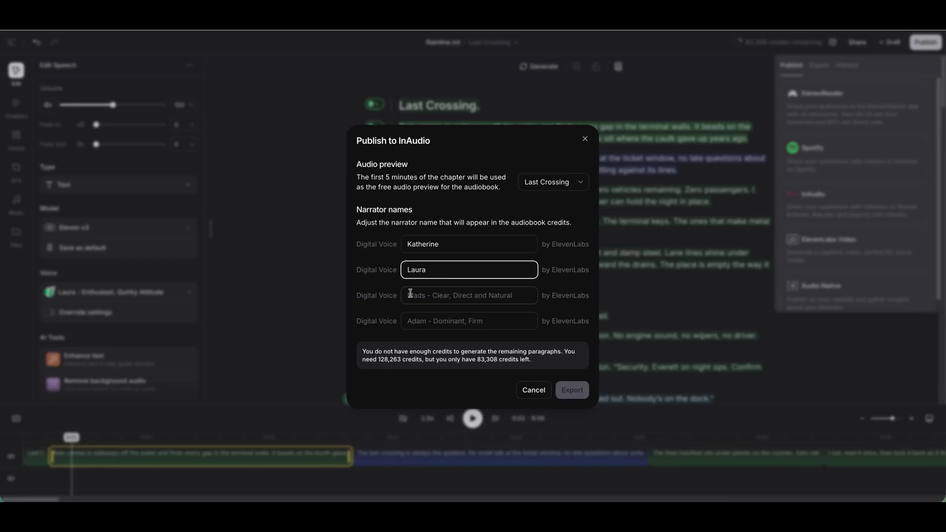
left_click(411, 294)
type("M")
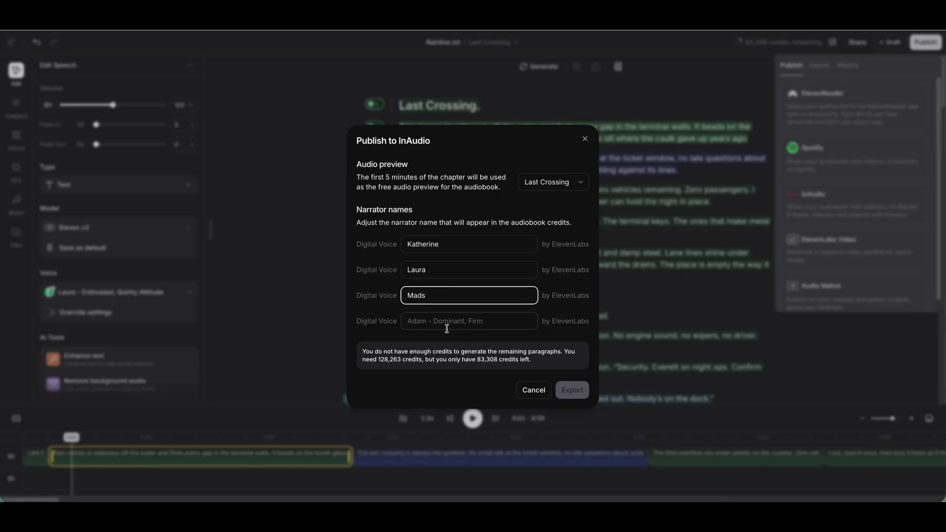
type("ads")
left_click(500, 324)
type("Adam")
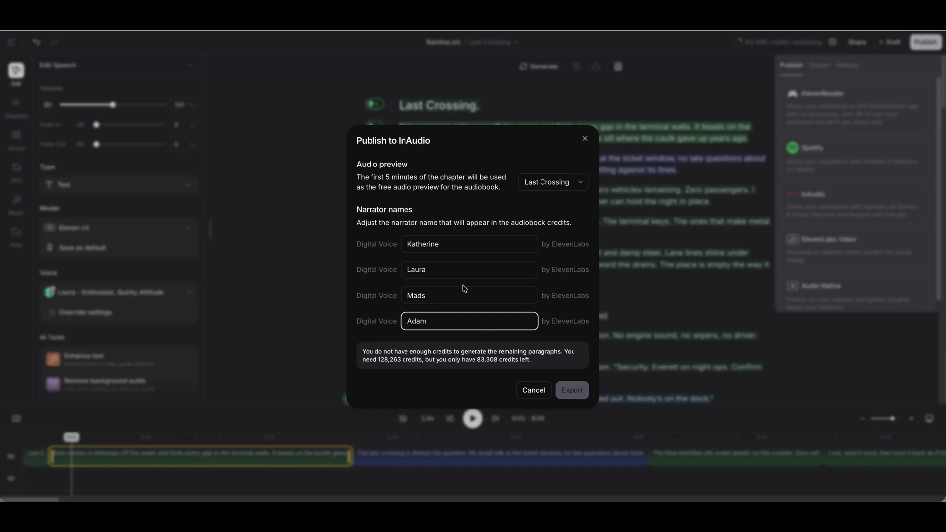
left_click(563, 308)
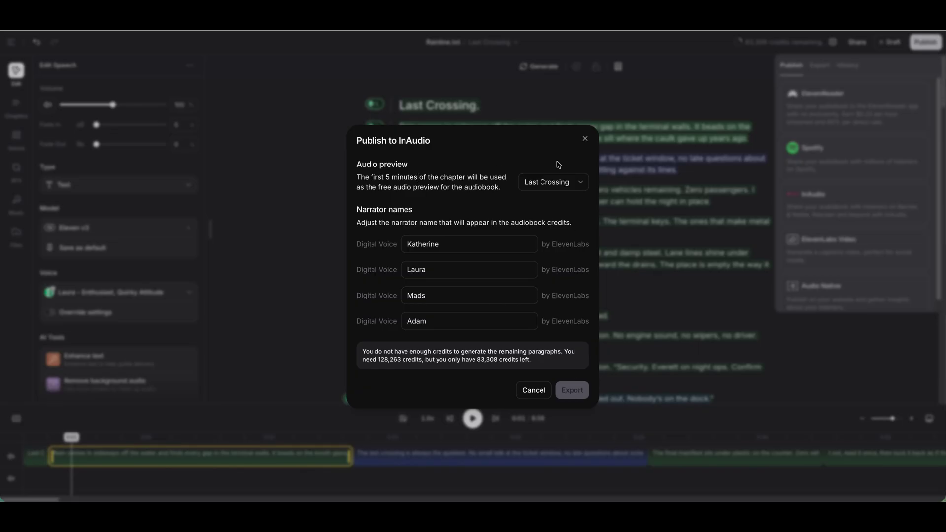
left_click(585, 139)
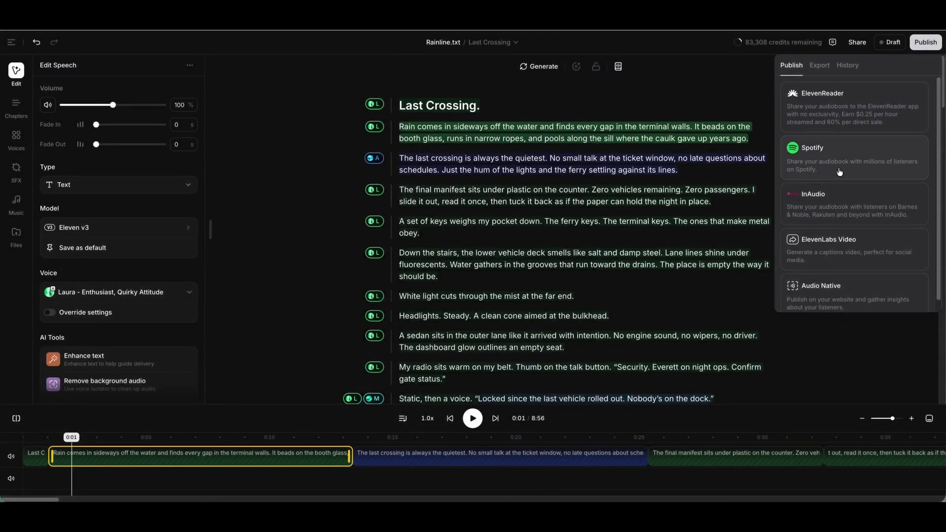
Check the Spotify publishing requirements for the Rainline audiobook and close the publishing options without exporting.
left_click(810, 161)
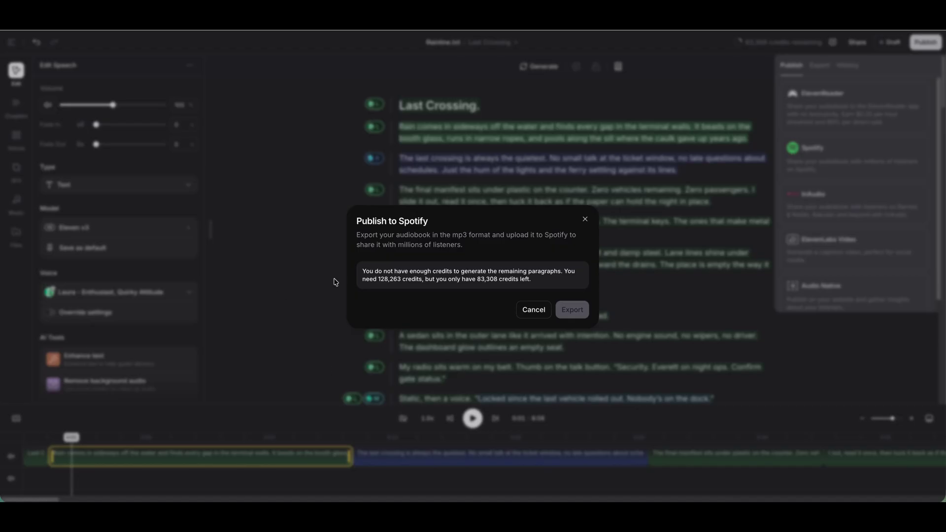
left_click(306, 282)
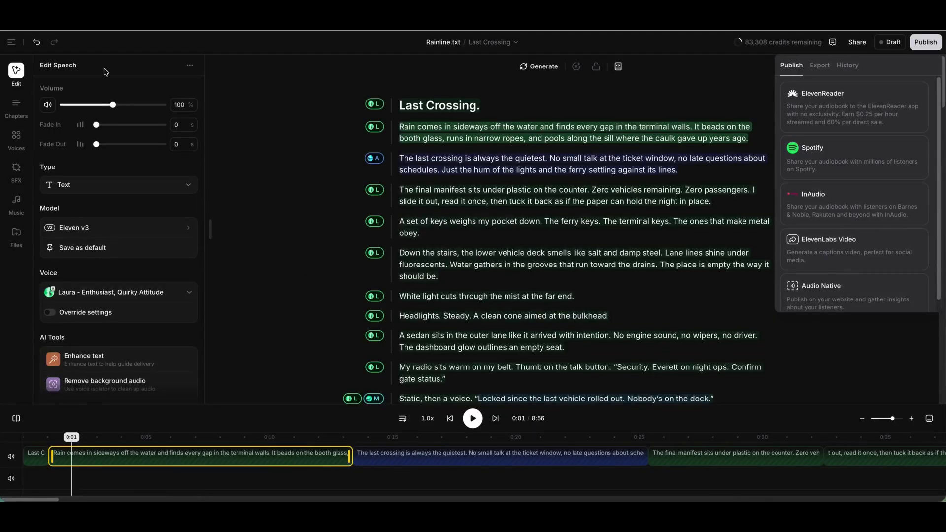
left_click(557, 276)
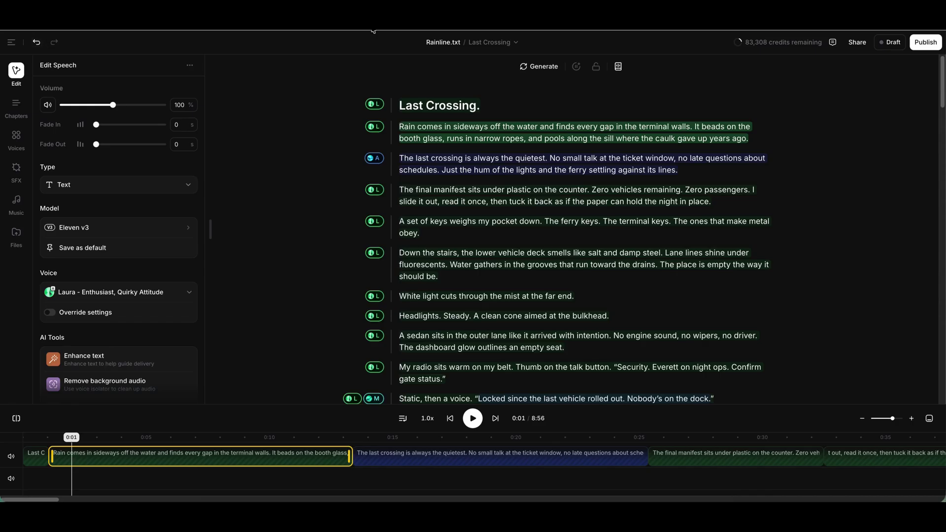
Leave the Rainline project for the audiobook bookshelf and open the "Untitled book" draft.
left_click(11, 43)
left_click(35, 61)
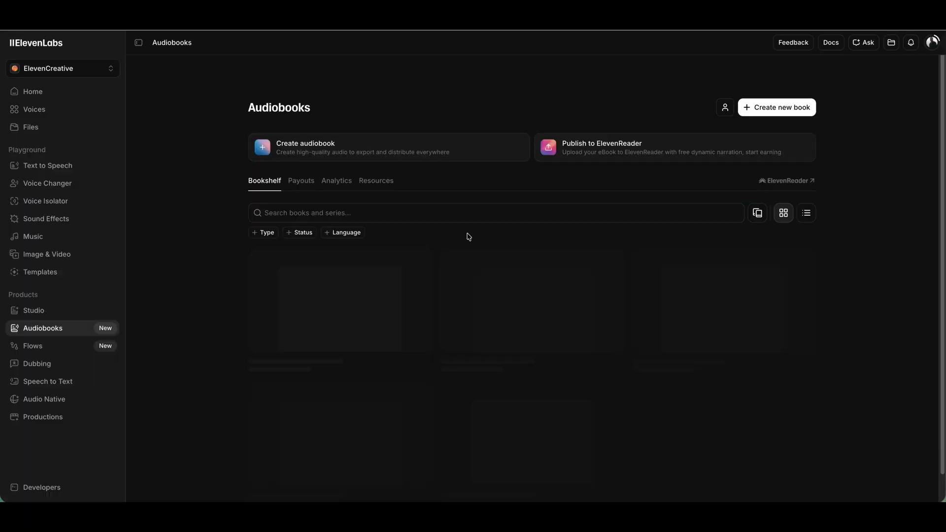
scroll(577, 348, "down", 4)
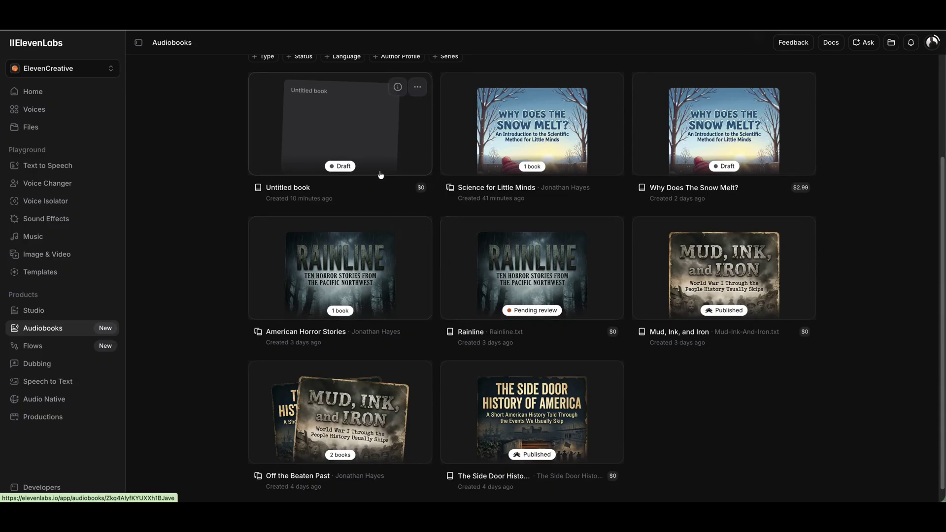
scroll(394, 291, "up", 1)
left_click(363, 155)
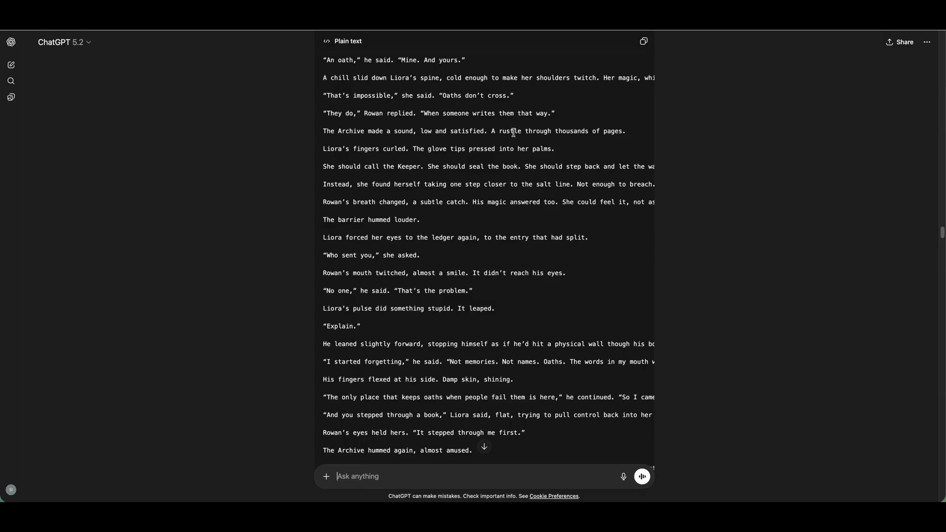
Copy the plain-text story from ChatGPT, paste it into the empty Untitled book, and return to its beginning.
left_click(643, 40)
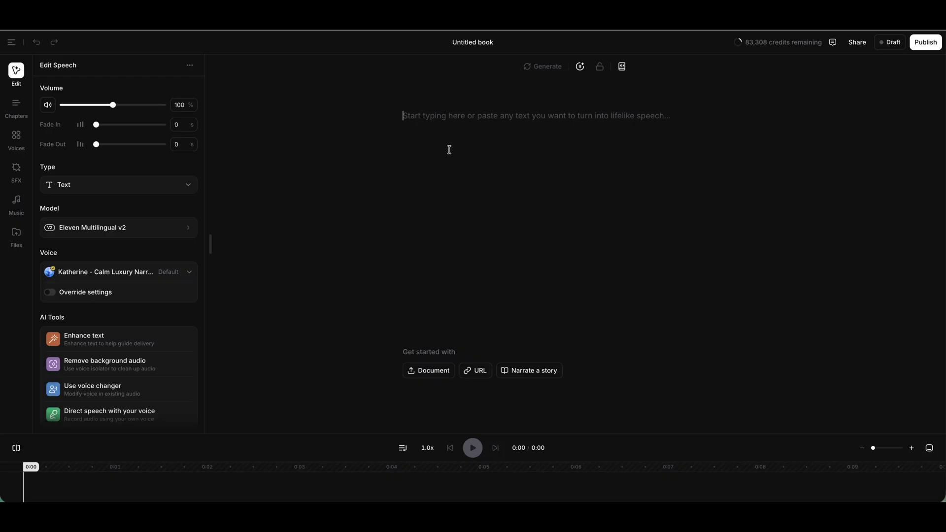
key("ctrl+v")
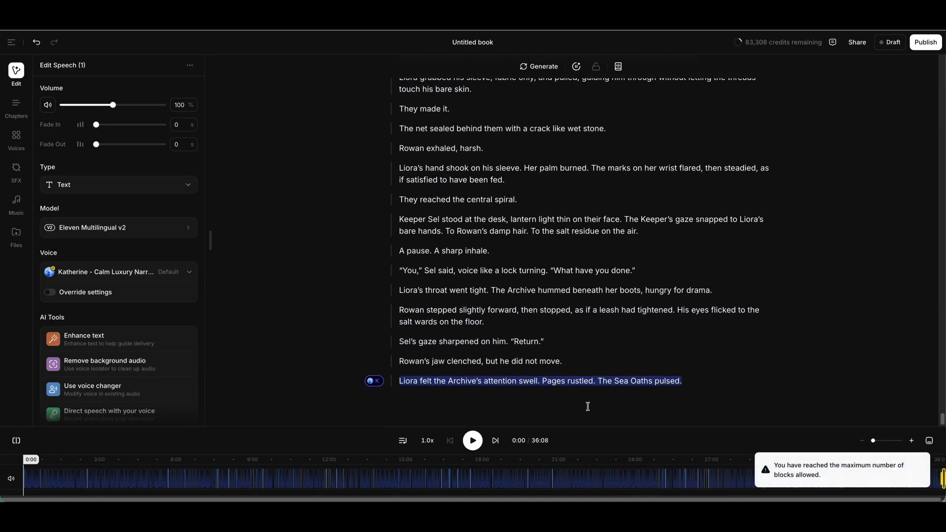
left_click_drag(588, 406, 557, 361)
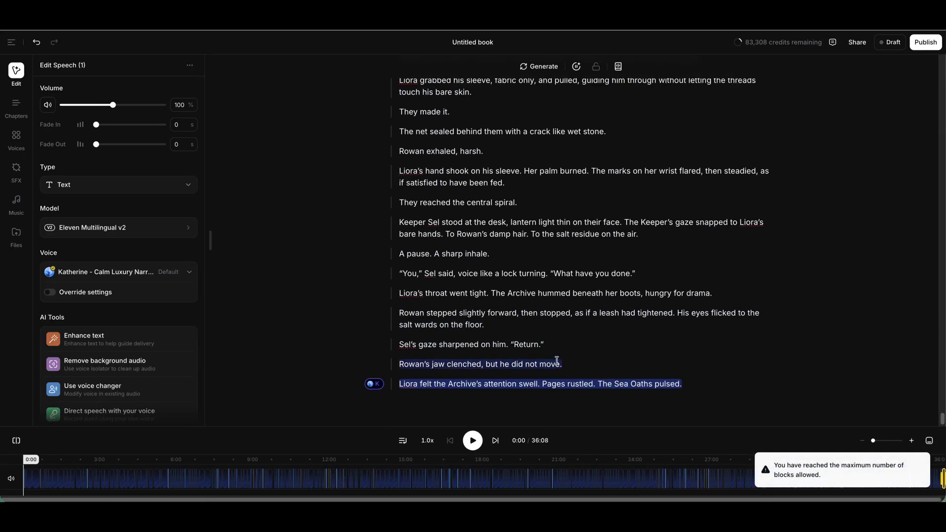
scroll(557, 362, "up", 1)
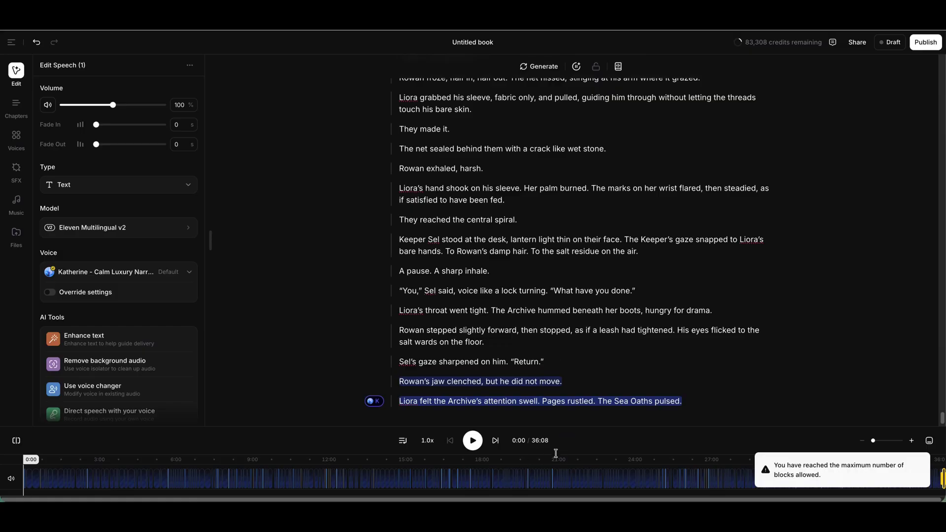
scroll(541, 376, "up", 15)
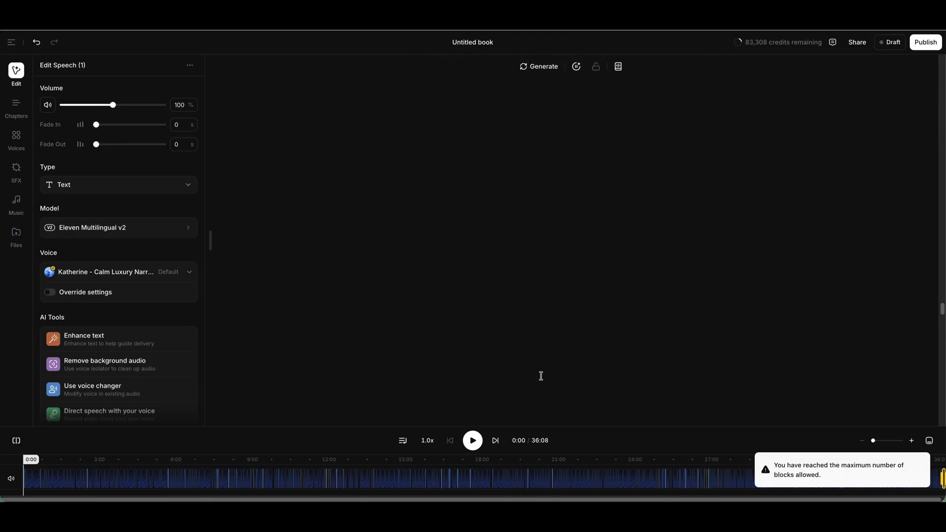
scroll(540, 376, "up", 10)
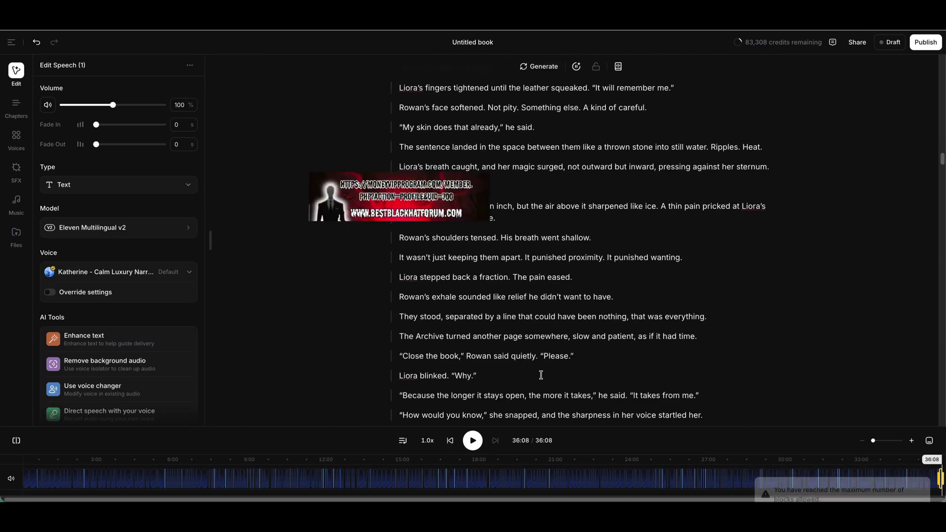
scroll(540, 375, "up", 15)
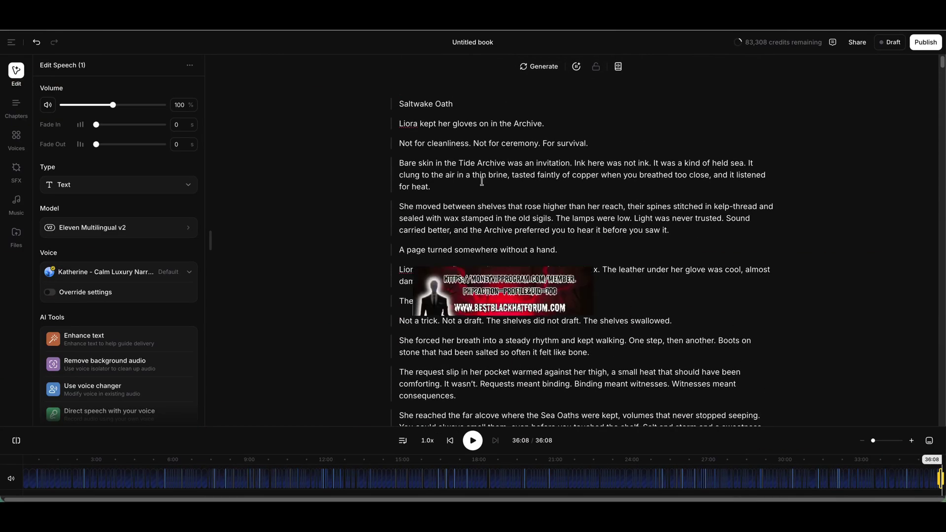
Format the "Saltwake Oath" title as Heading 1 and add a period at its end.
key("ctrl+a")
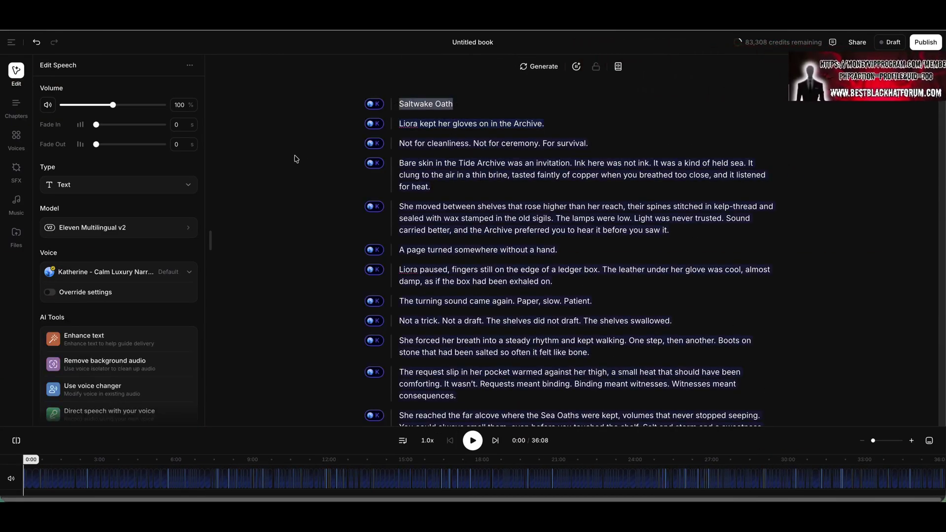
left_click(116, 186)
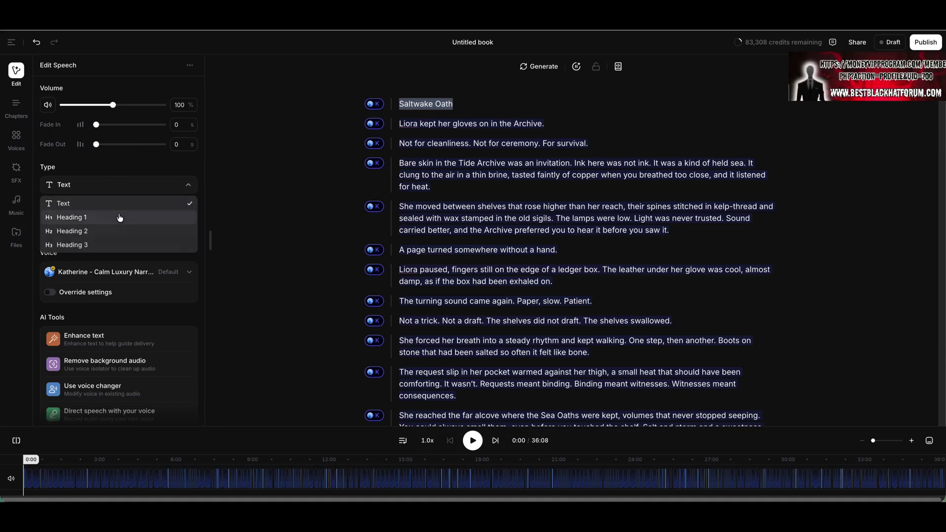
left_click(119, 217)
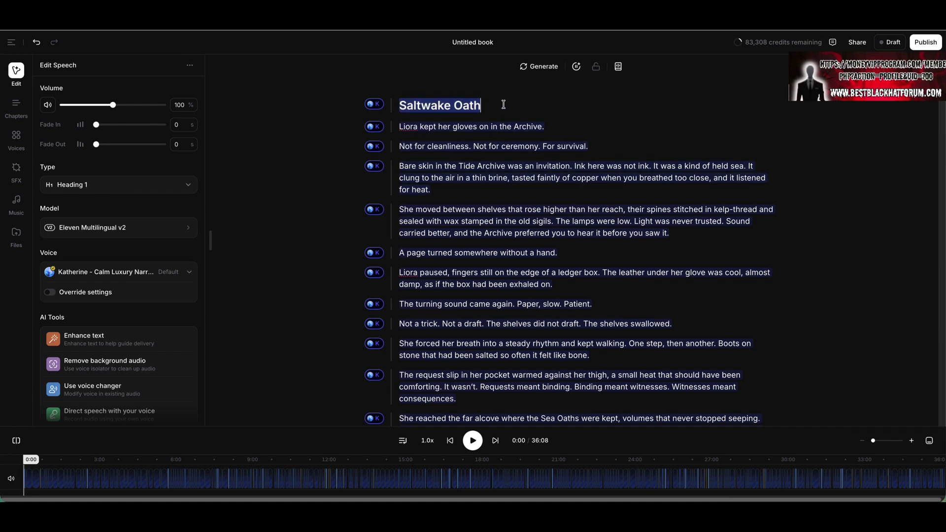
type(".")
Select all of the book's paragraphs and set their speech model to Eleven v3.
left_click(456, 232)
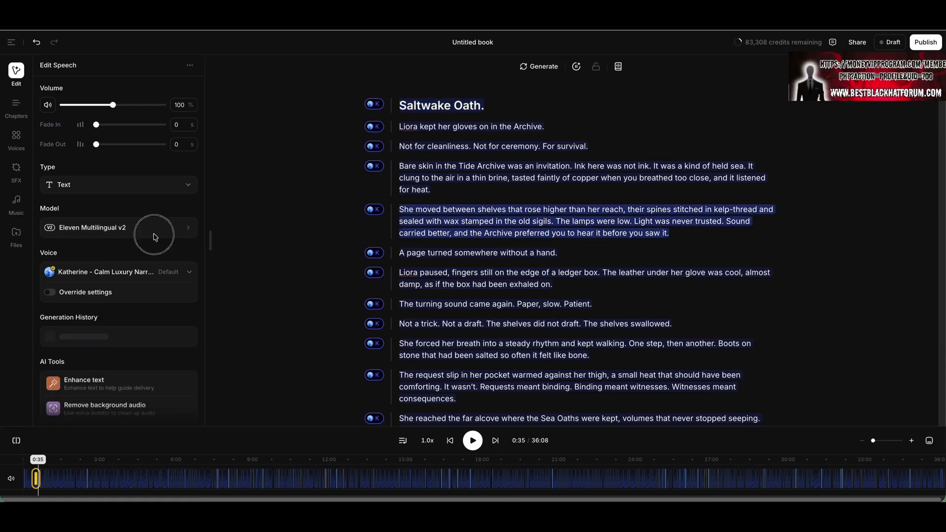
key("ctrl+a")
left_click(165, 238)
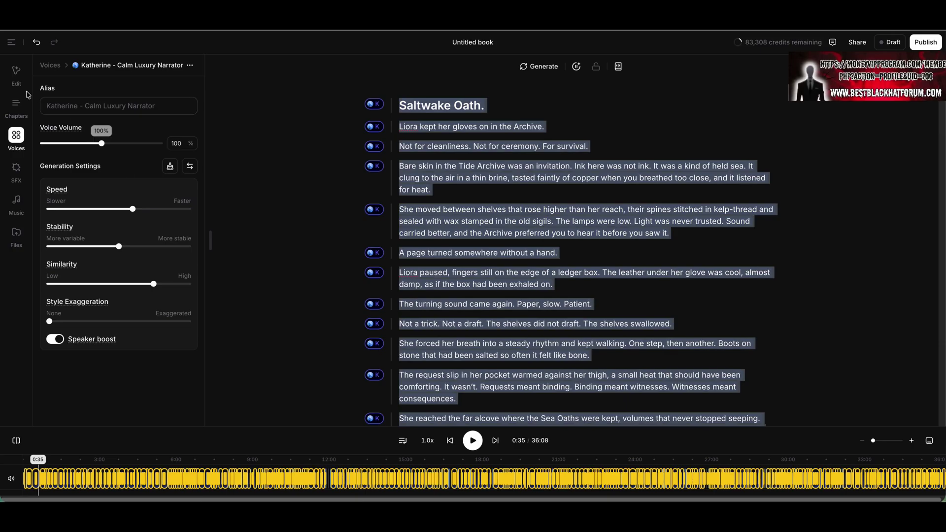
left_click(18, 81)
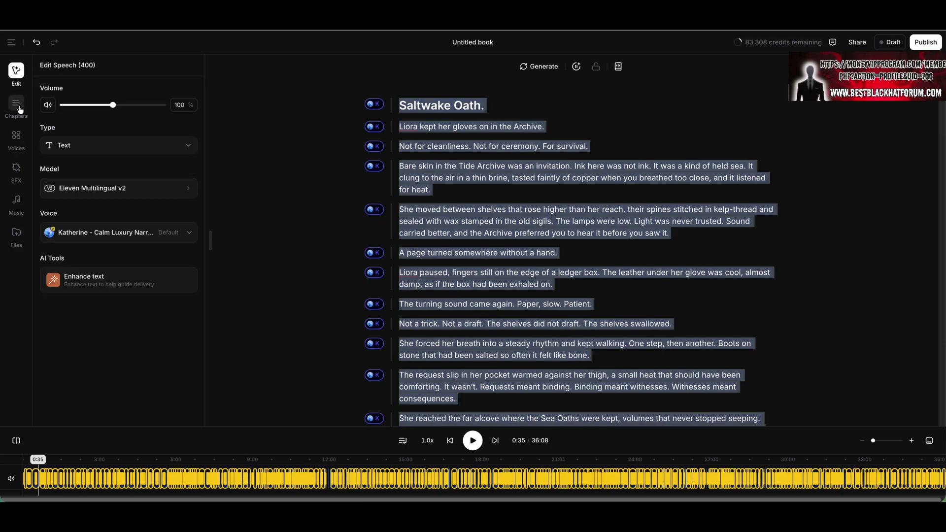
left_click(136, 191)
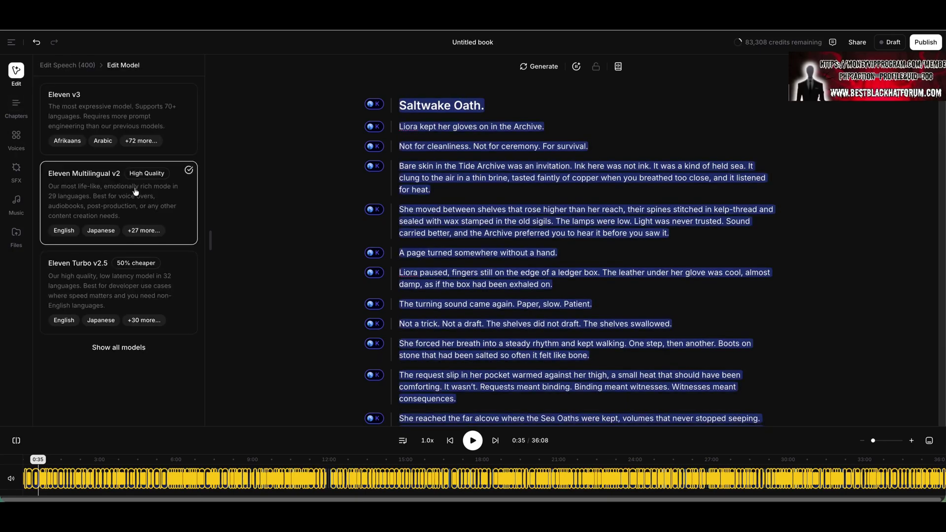
left_click(120, 102)
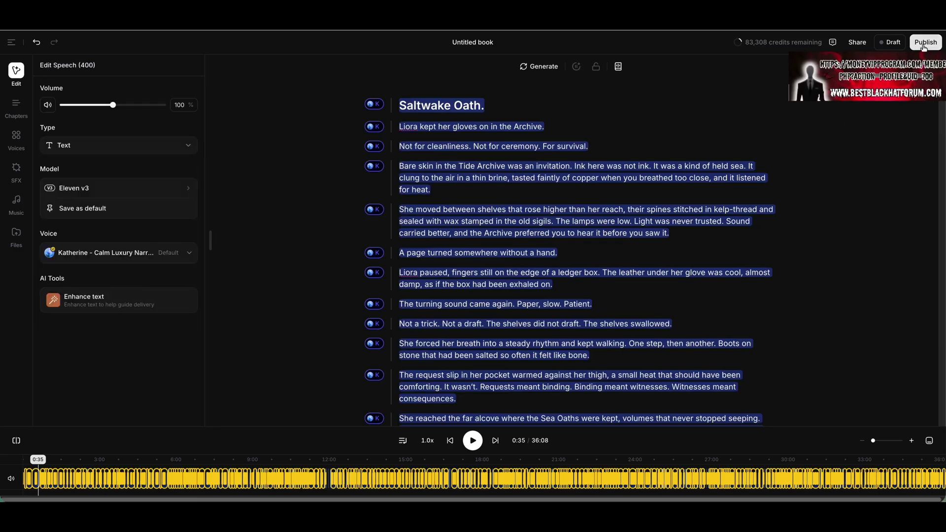
Check the credit cost of publishing the book to Spotify with Eleven v3, and cancel the export.
left_click(924, 43)
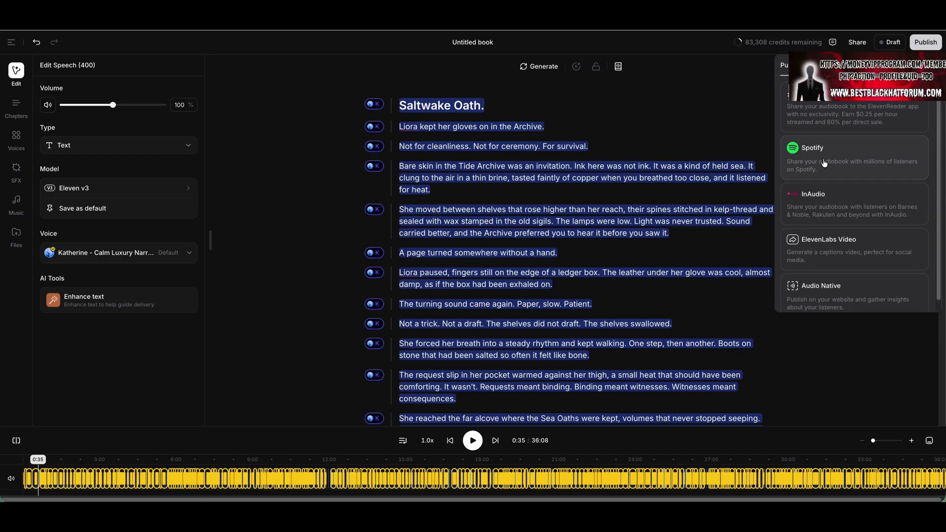
left_click(824, 163)
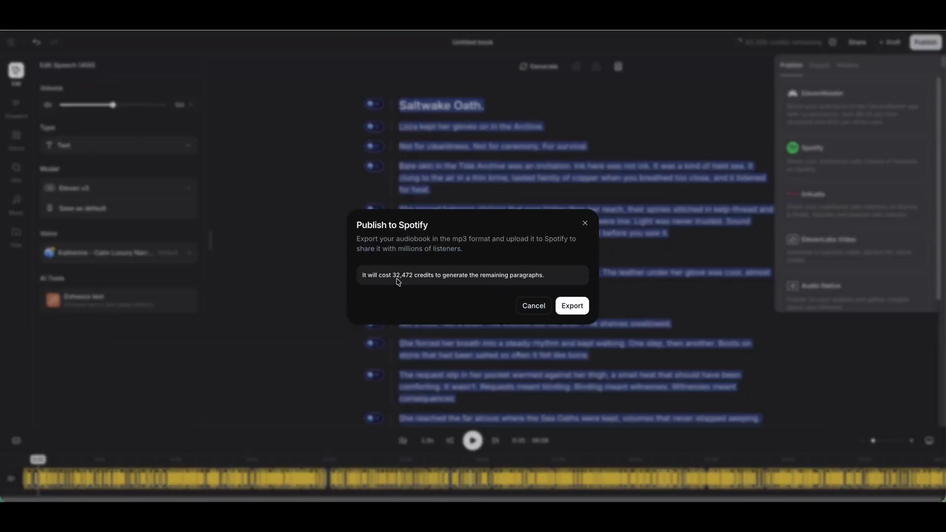
left_click(530, 306)
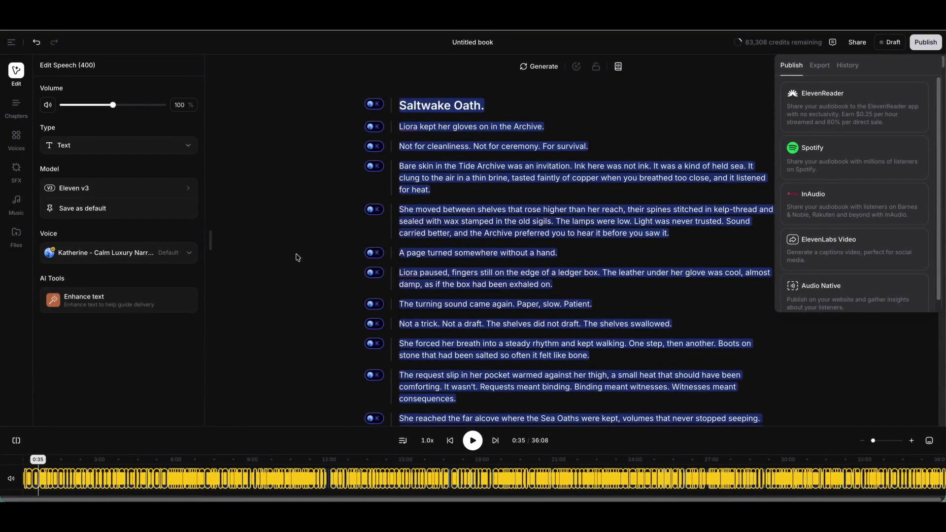
Set the selected paragraphs' model to Eleven Turbo v2.5 and check the credit cost of publishing to Spotify.
left_click(182, 191)
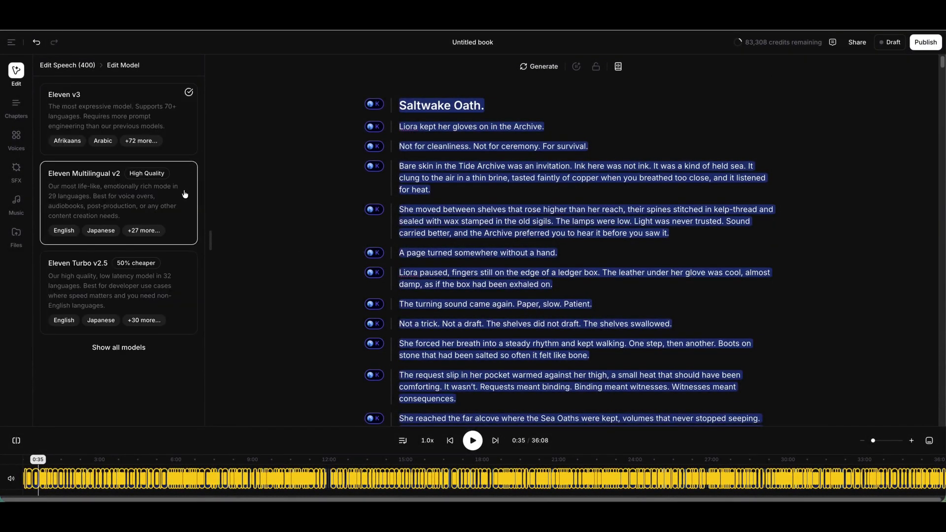
left_click(127, 288)
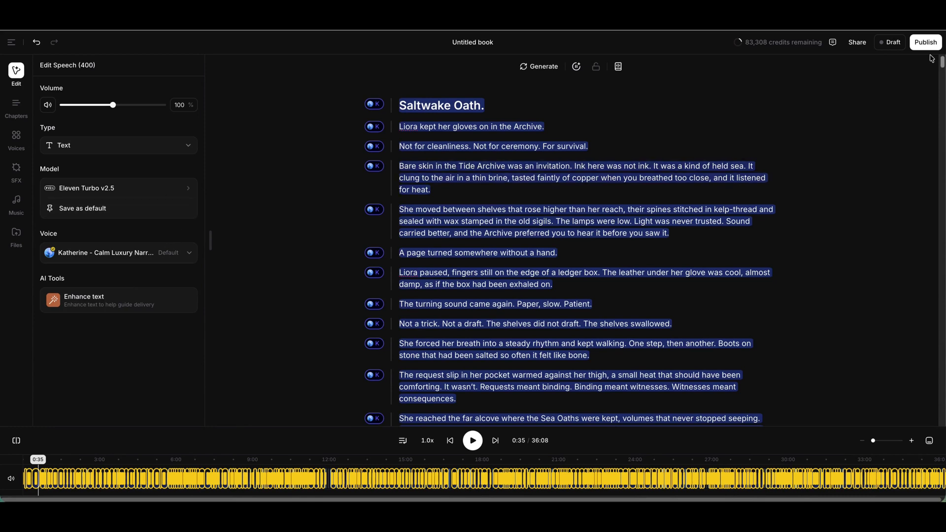
left_click(925, 48)
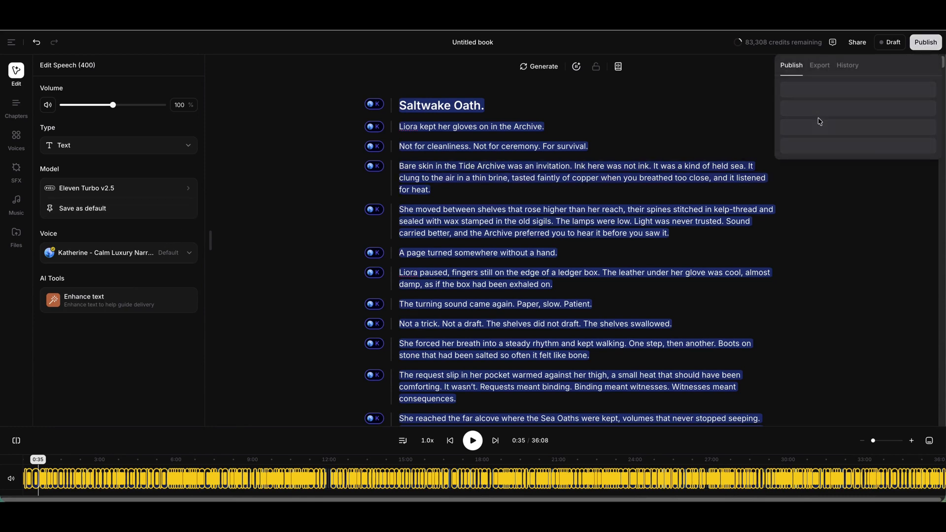
left_click(812, 151)
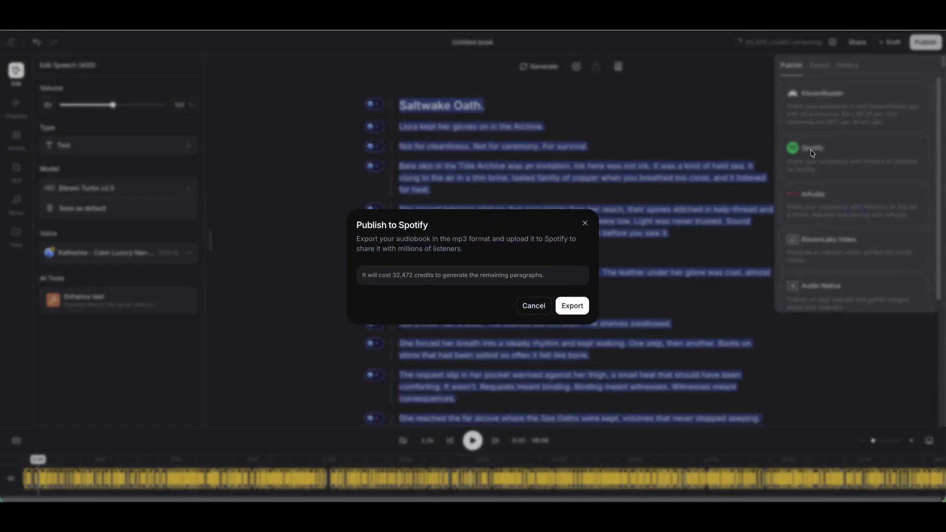
Reapply Eleven Turbo v2.5 to the selected paragraphs, recheck the credit cost of publishing to Spotify, and cancel the export.
left_click(533, 306)
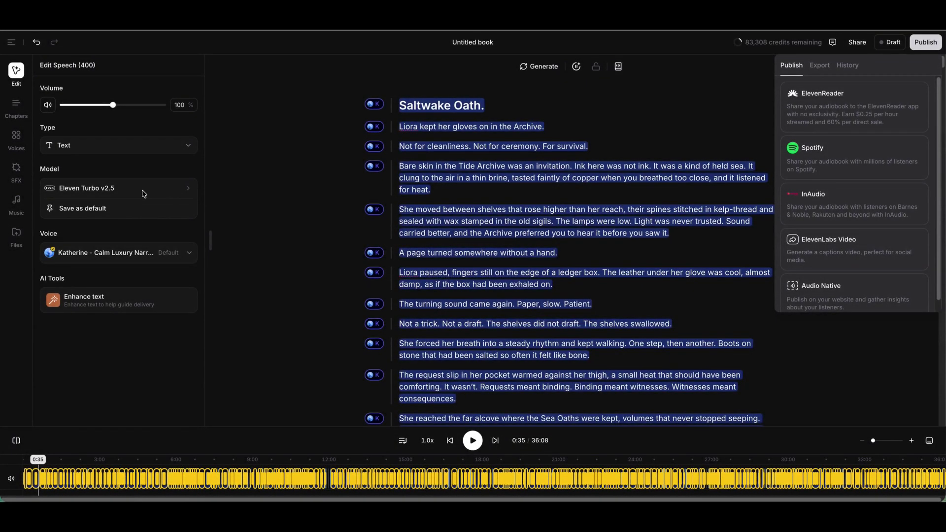
left_click(145, 193)
left_click(152, 195)
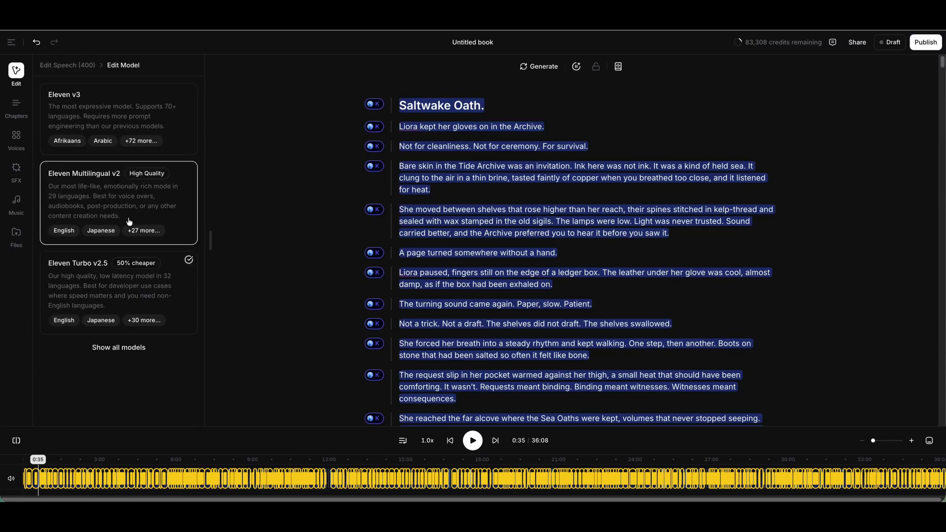
left_click(133, 294)
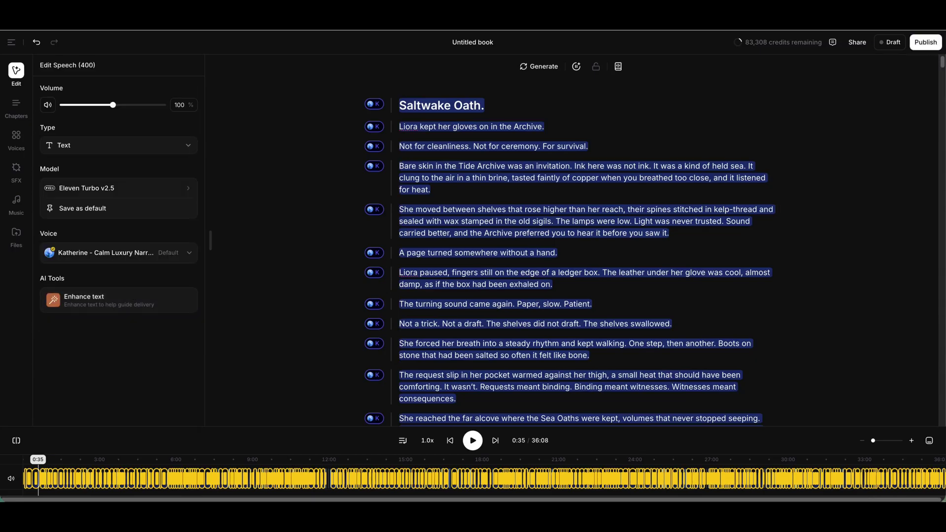
left_click(925, 42)
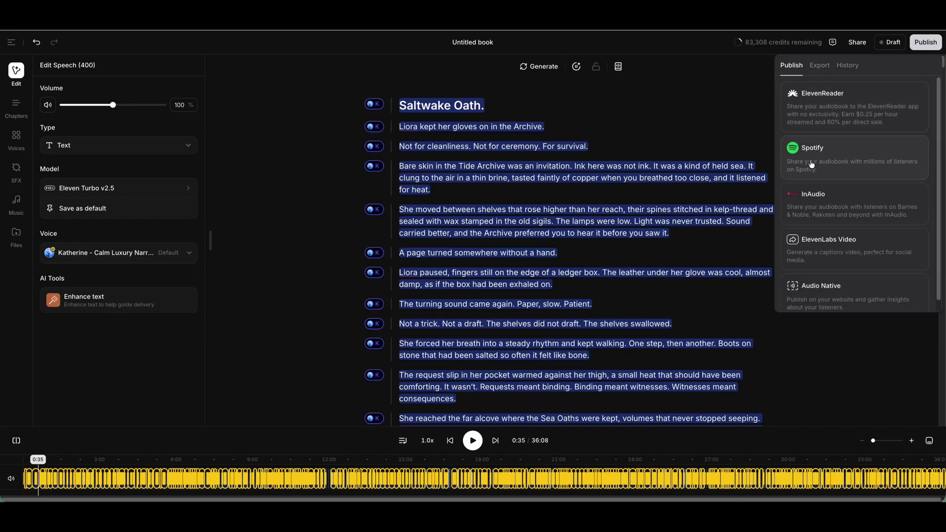
left_click(818, 162)
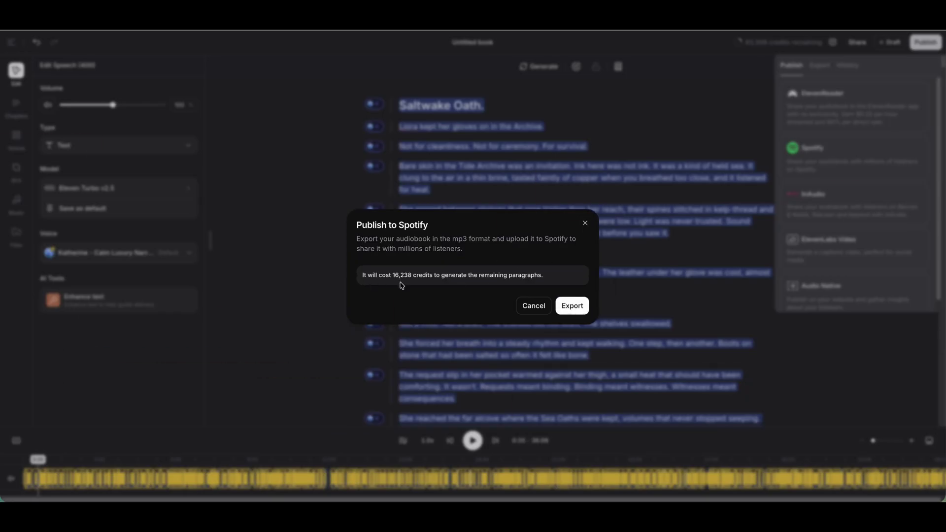
left_click(518, 306)
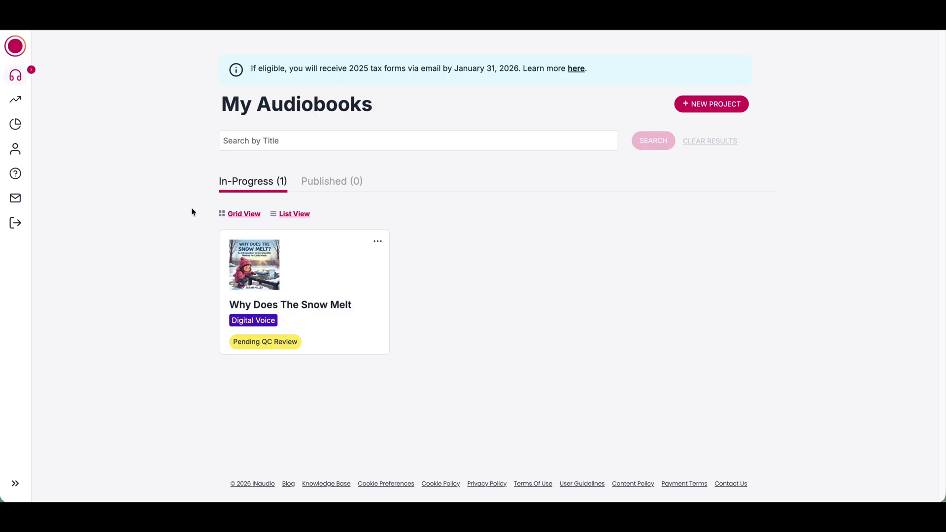
Switch to Voices by INaudio, expand the navigation, and create an audiobook project titled "My New Book".
left_click(151, 213)
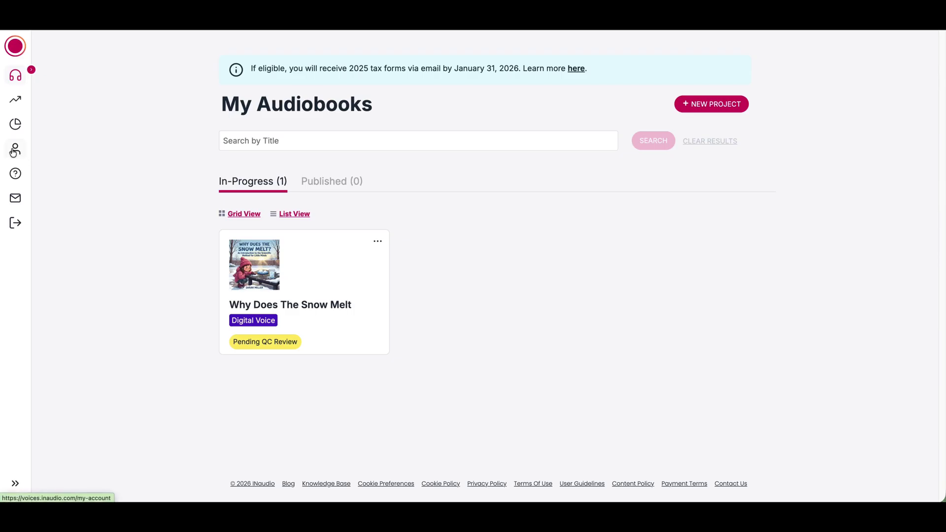
left_click(31, 70)
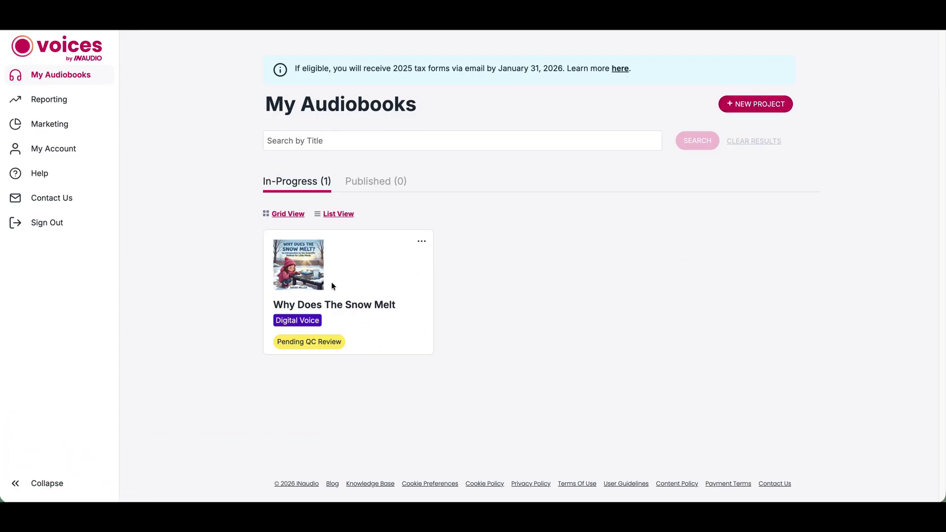
left_click(755, 104)
left_click(398, 167)
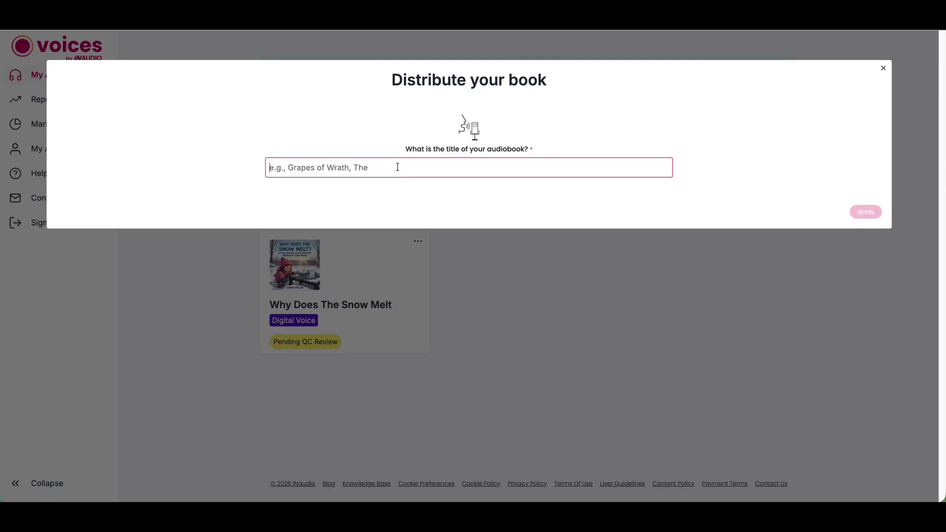
type("M")
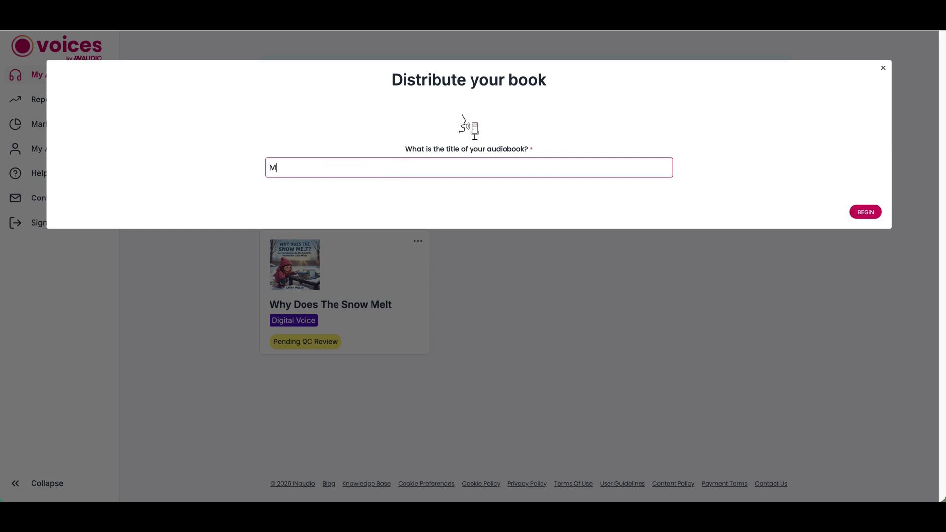
type("y New Book")
left_click(865, 211)
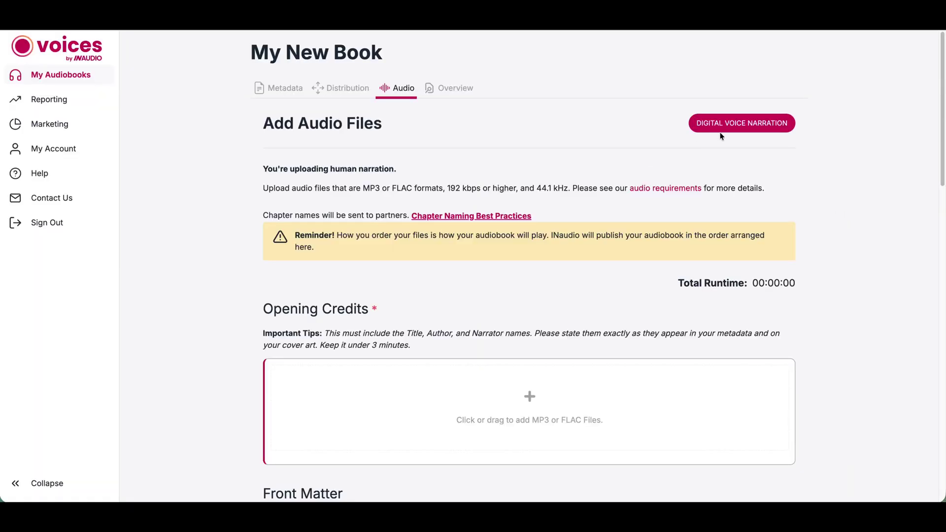
Review the human narration audio upload sections and their tips, from Opening Credits through Retail Sample.
scroll(530, 302, "down", 7)
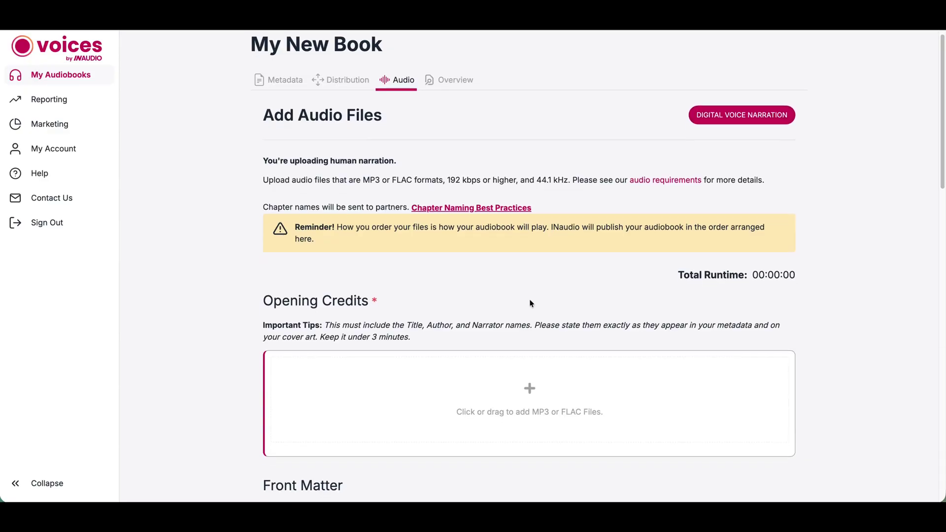
scroll(531, 302, "down", 12)
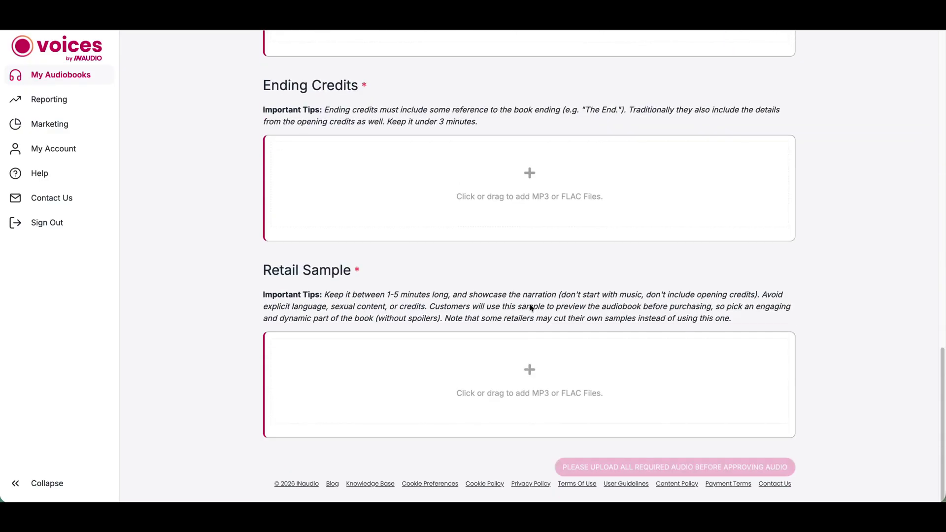
scroll(531, 308, "up", 20)
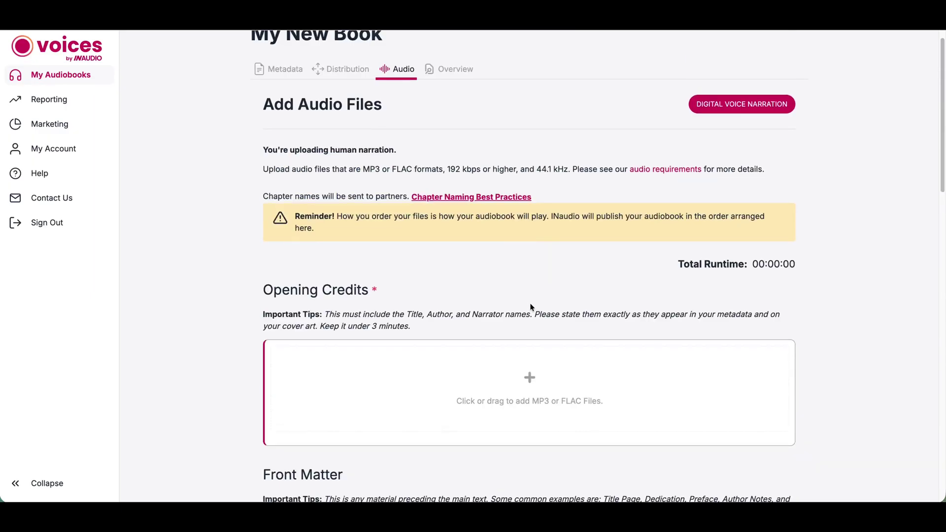
scroll(531, 308, "down", 2)
scroll(349, 353, "down", 5)
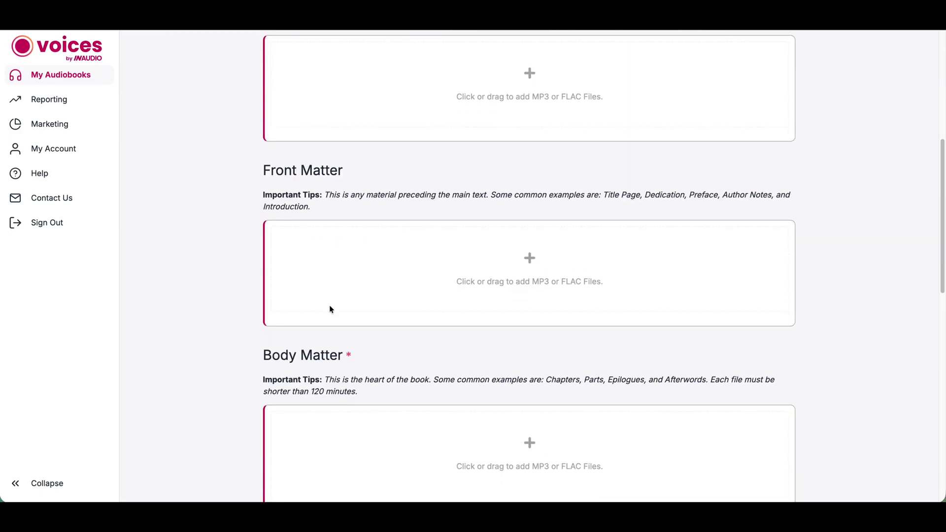
scroll(350, 319, "down", 3)
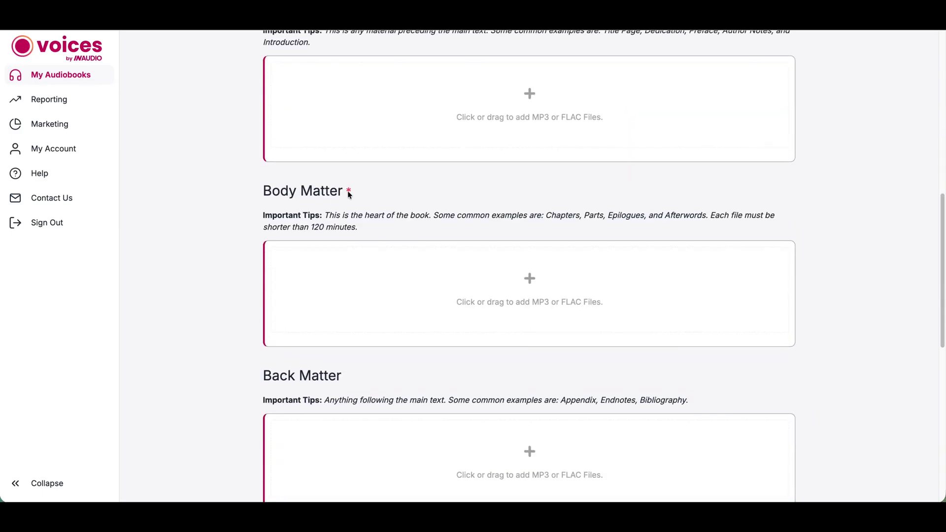
scroll(340, 268, "down", 8)
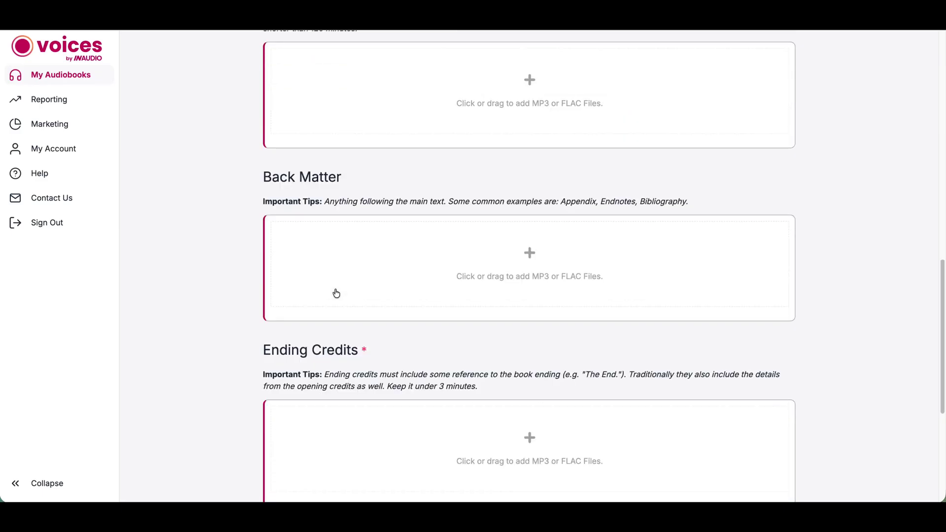
scroll(409, 343, "up", 20)
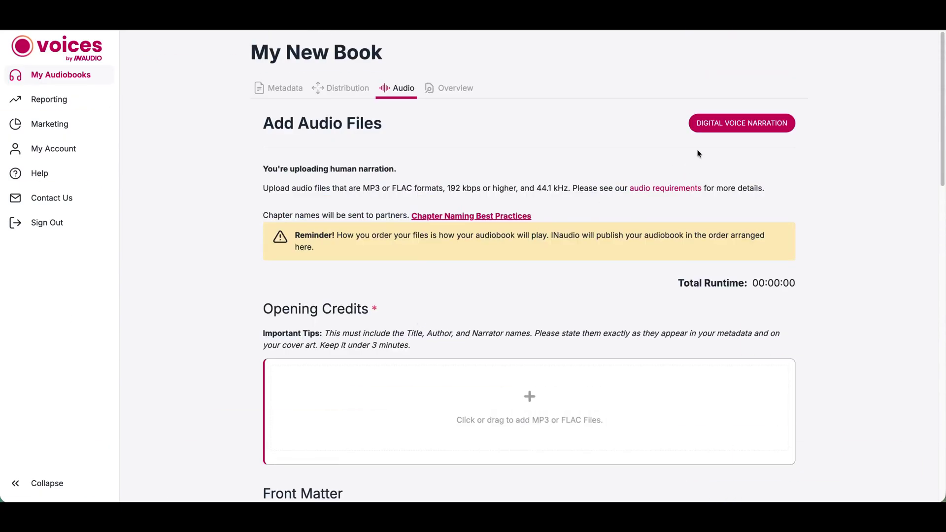
Set My New Book to digital voice narration and view its distribution partners.
left_click(732, 129)
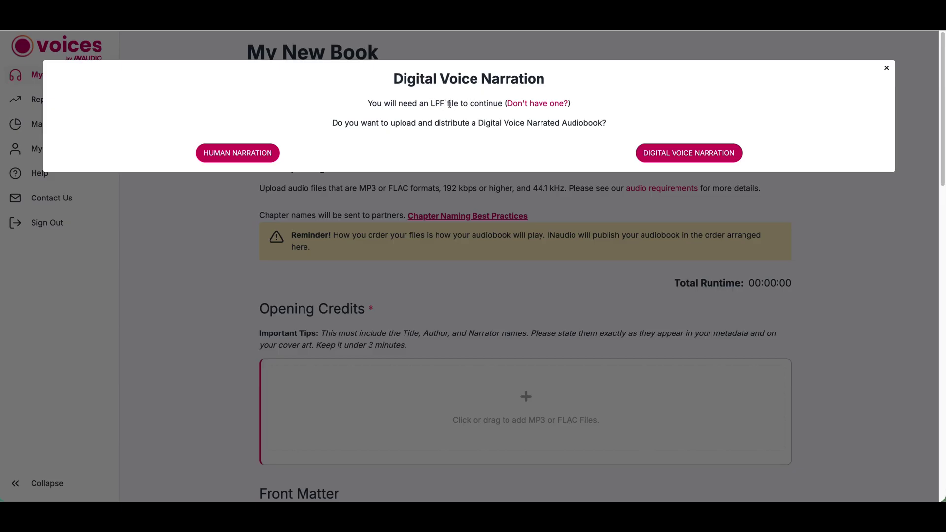
left_click(685, 156)
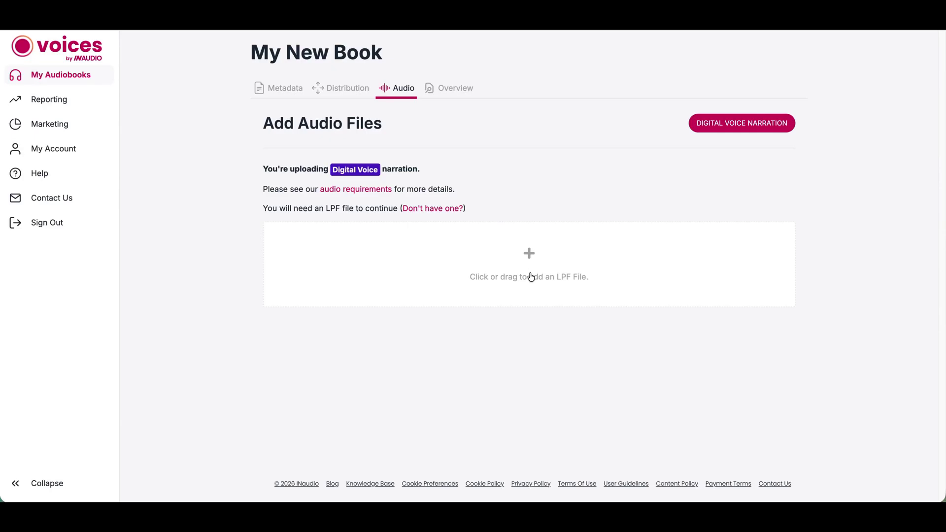
left_click(345, 94)
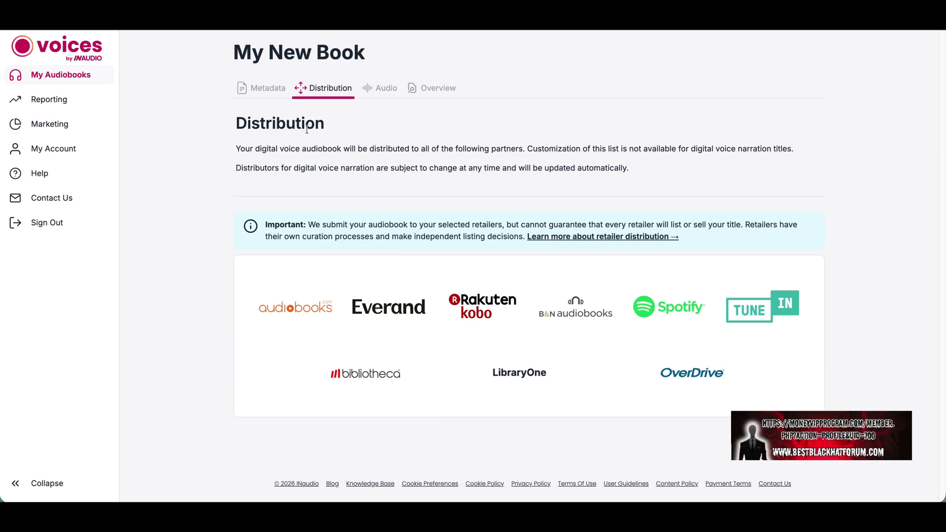
Reopen My New Book from the audiobook list and view its LPF audio upload page.
left_click(81, 75)
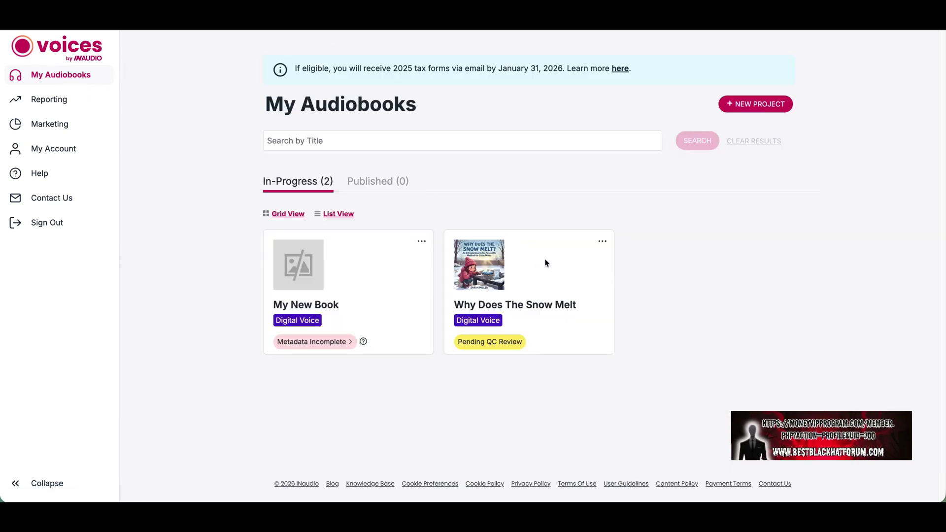
left_click(342, 297)
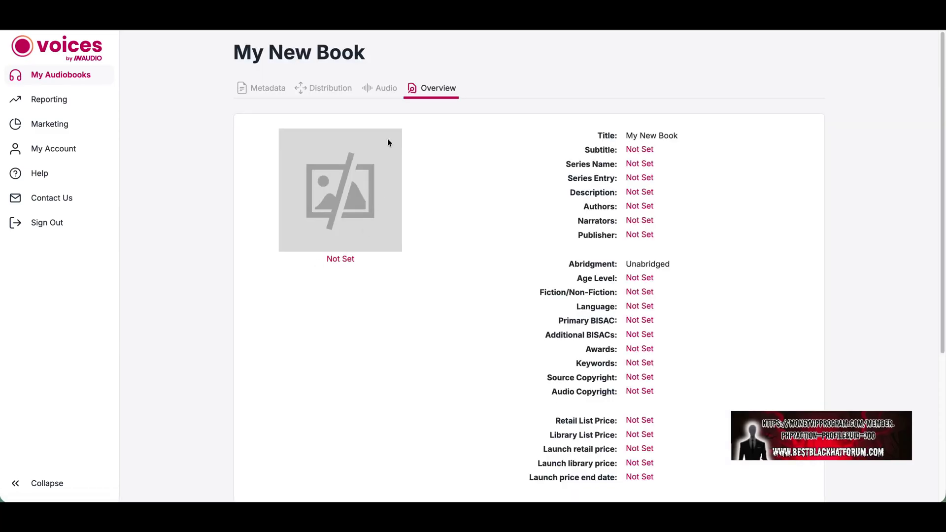
left_click(376, 88)
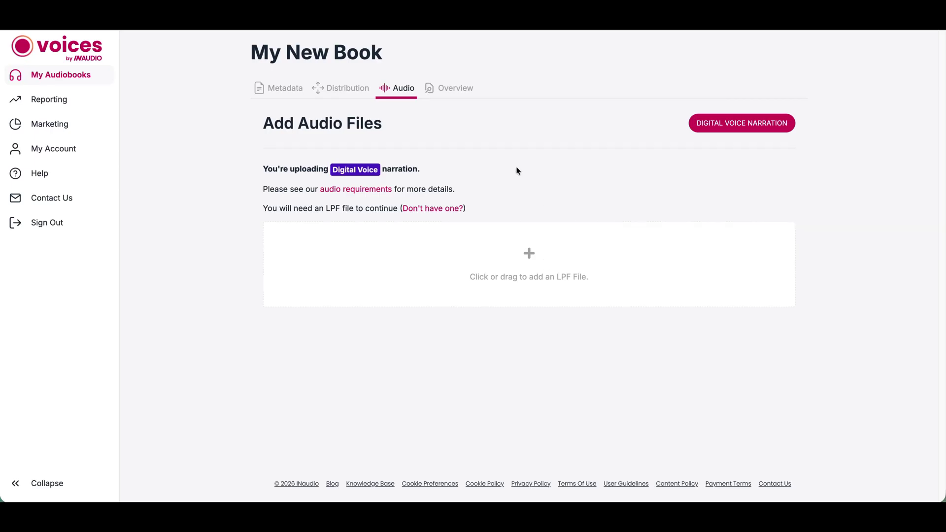
Return to the audiobook list, open My New Book, and delete the project.
left_click(84, 79)
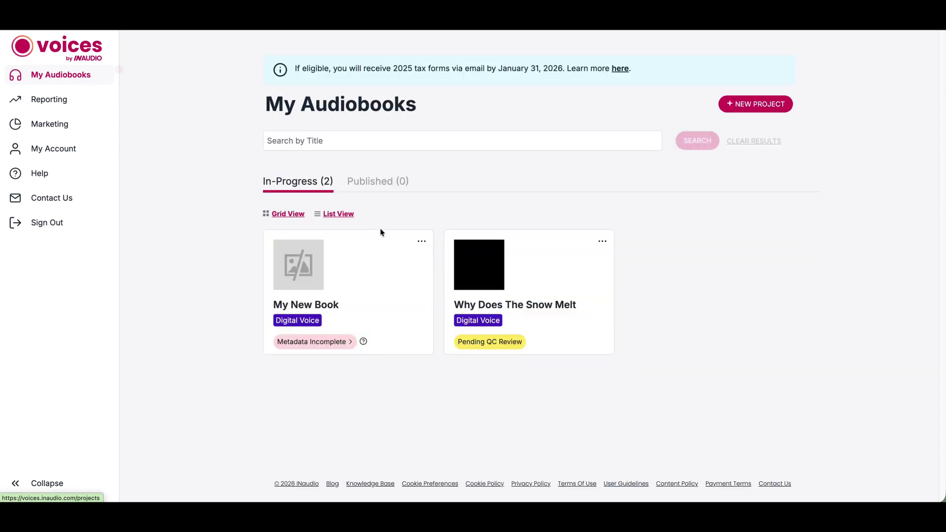
left_click(424, 241)
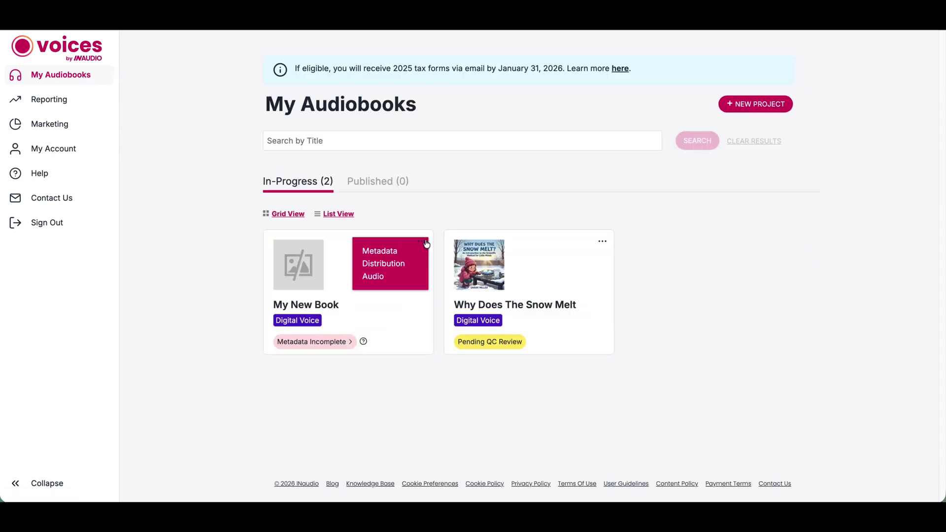
left_click(286, 293)
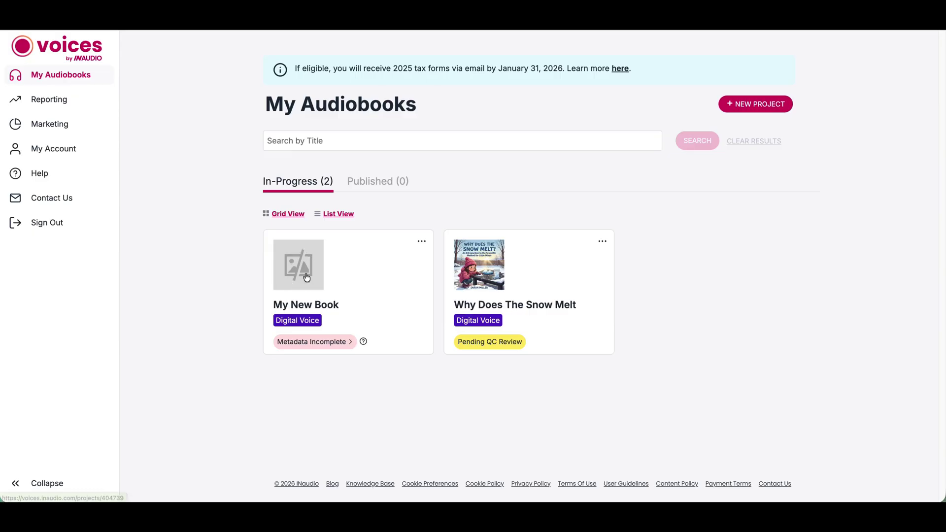
scroll(366, 373, "down", 5)
left_click(278, 468)
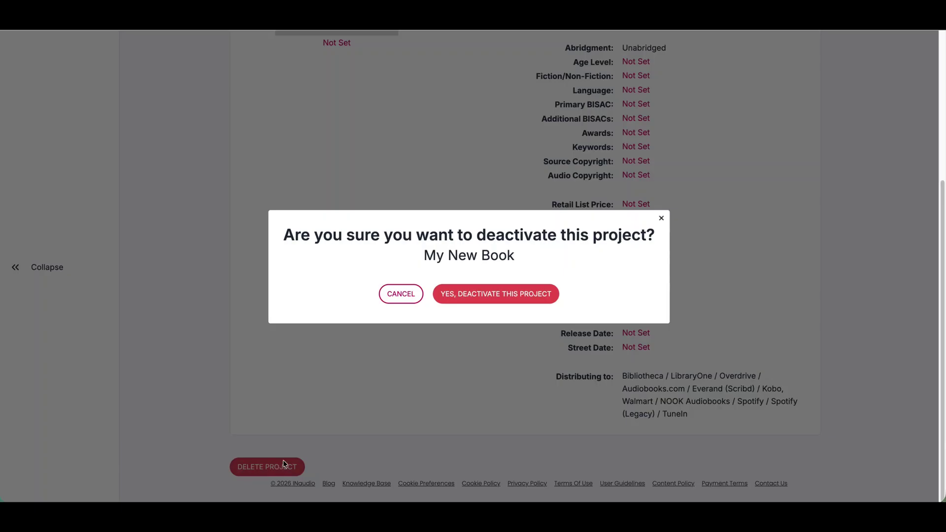
left_click(480, 294)
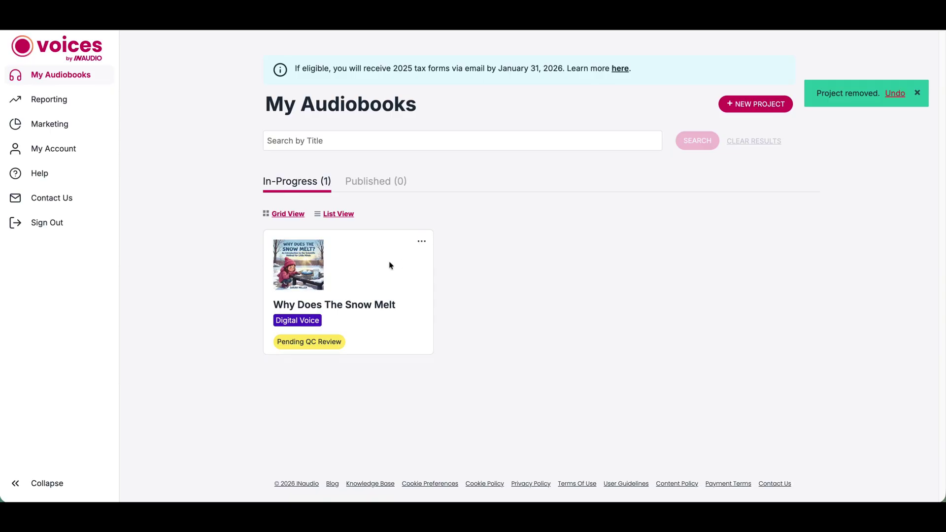
Open Why Does The Snow Melt and examine its audio files section by section, from Opening Credits to Retail Sample.
left_click(306, 272)
left_click(386, 94)
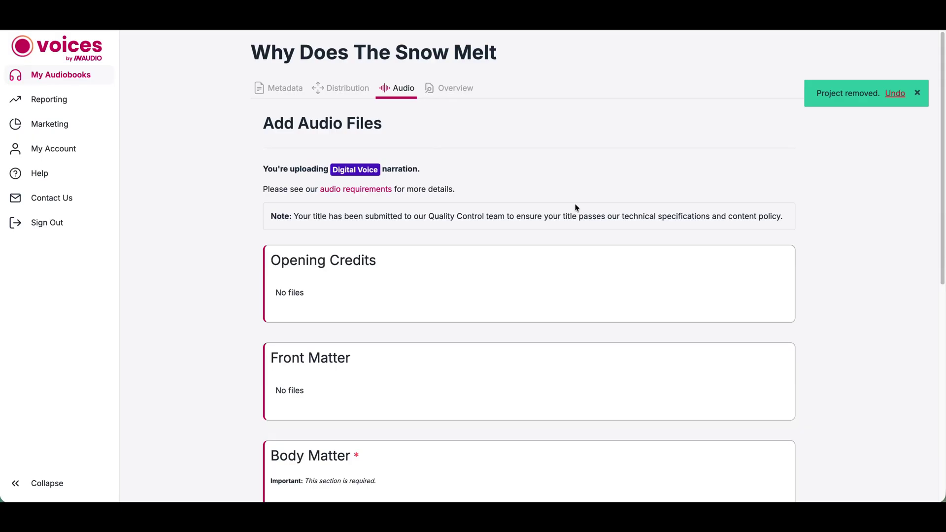
scroll(576, 208, "down", 1)
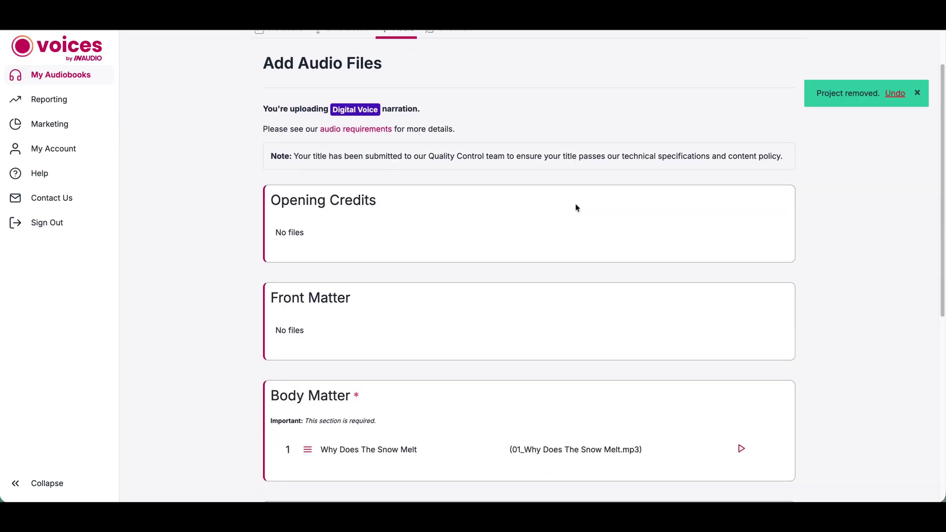
scroll(577, 207, "down", 2)
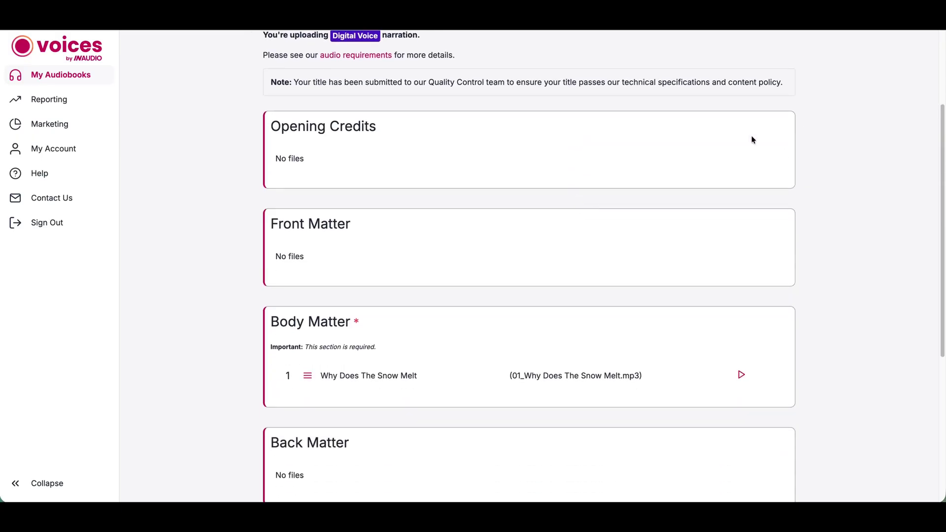
scroll(633, 192, "down", 3)
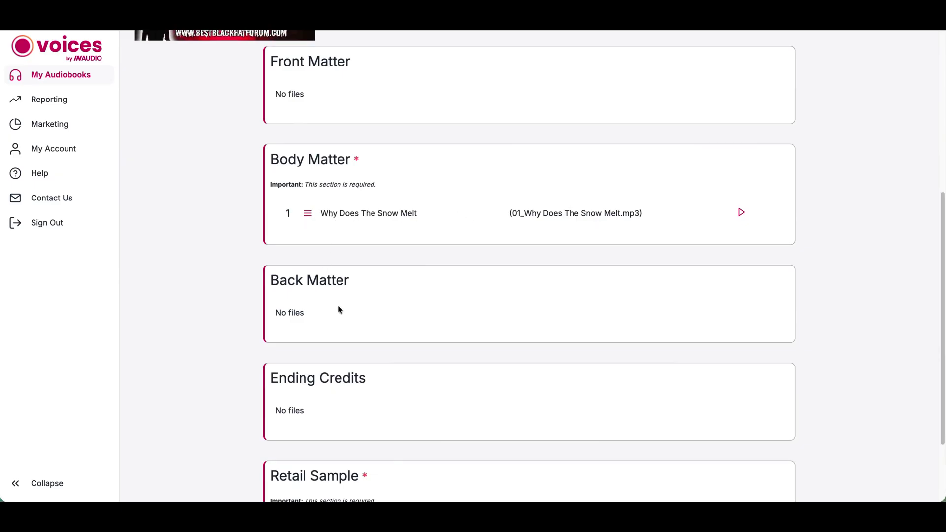
left_click_drag(362, 212, 392, 239)
scroll(398, 265, "down", 3)
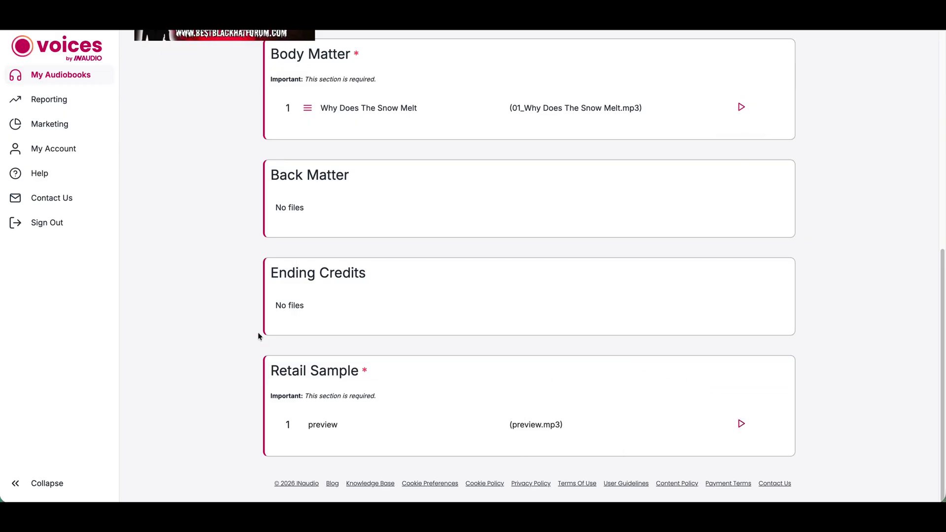
scroll(260, 333, "up", 2)
scroll(260, 336, "up", 1)
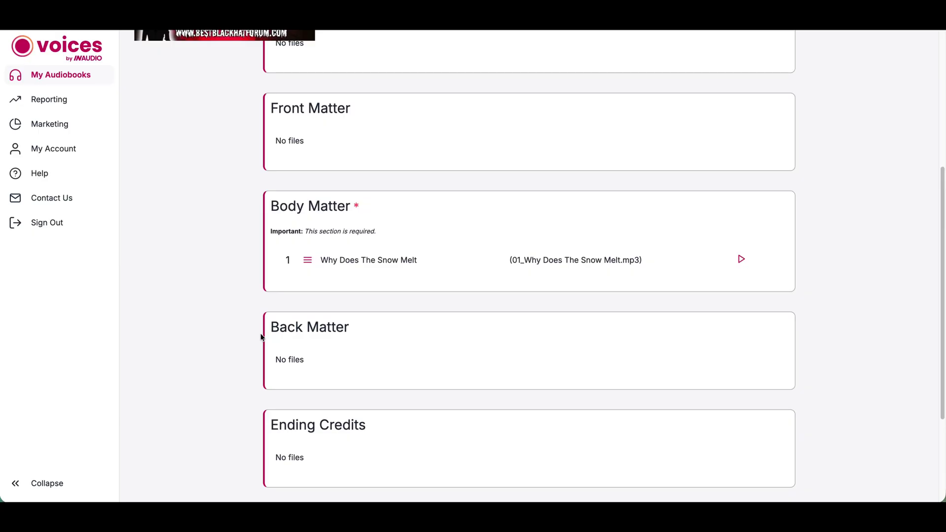
Review the audio sections of Why Does The Snow Melt again, including the Body Matter and Retail Sample files.
scroll(260, 337, "up", 3)
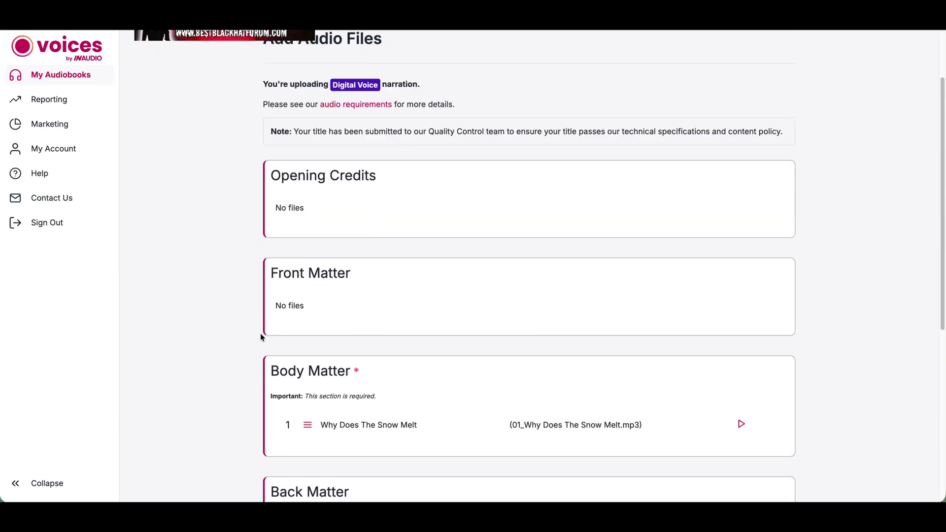
scroll(310, 339, "down", 4)
scroll(385, 401, "up", 2)
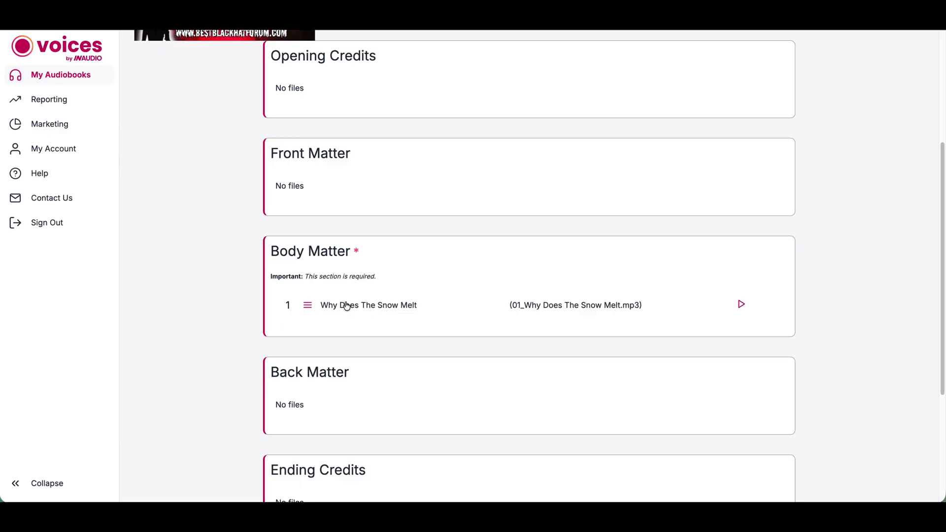
left_click_drag(342, 303, 349, 342)
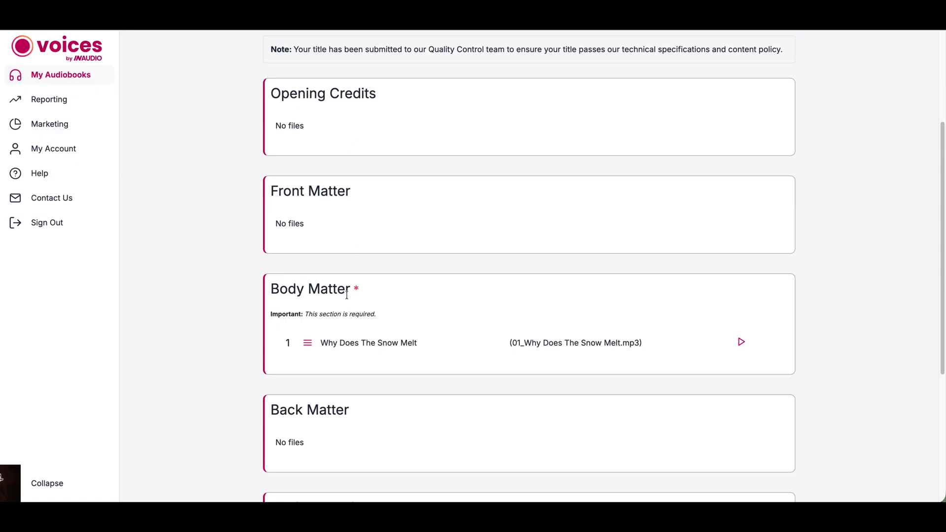
scroll(347, 294, "down", 5)
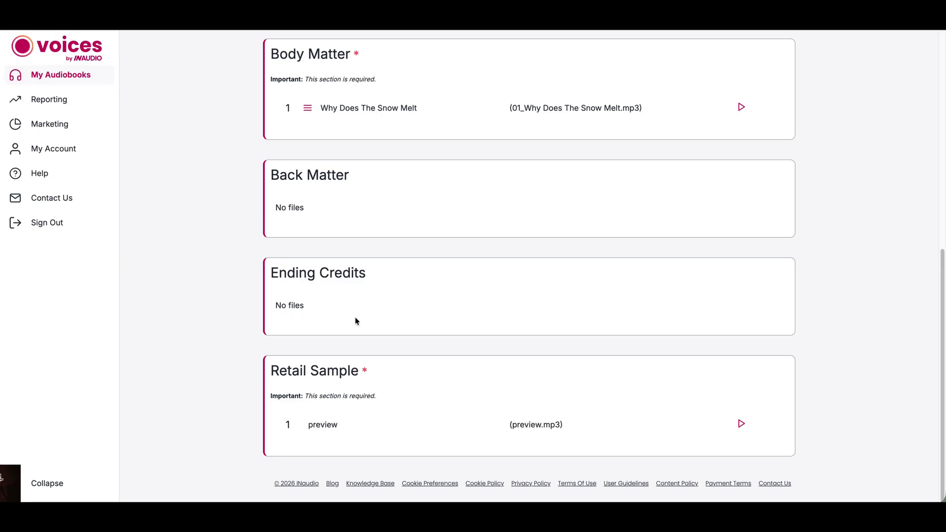
scroll(355, 319, "up", 2)
scroll(356, 320, "up", 6)
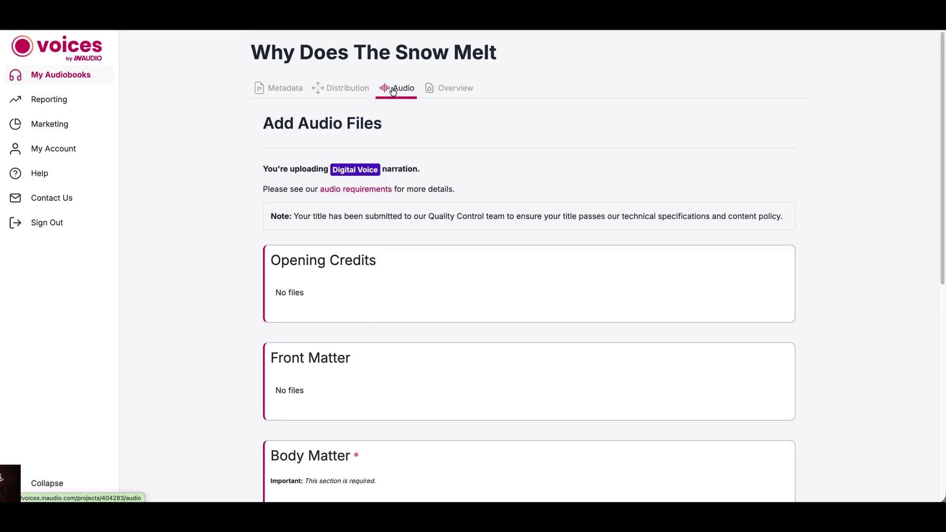
View the audiobook's distribution partners and read through its metadata from Primary Metadata down to Set Price.
left_click(321, 91)
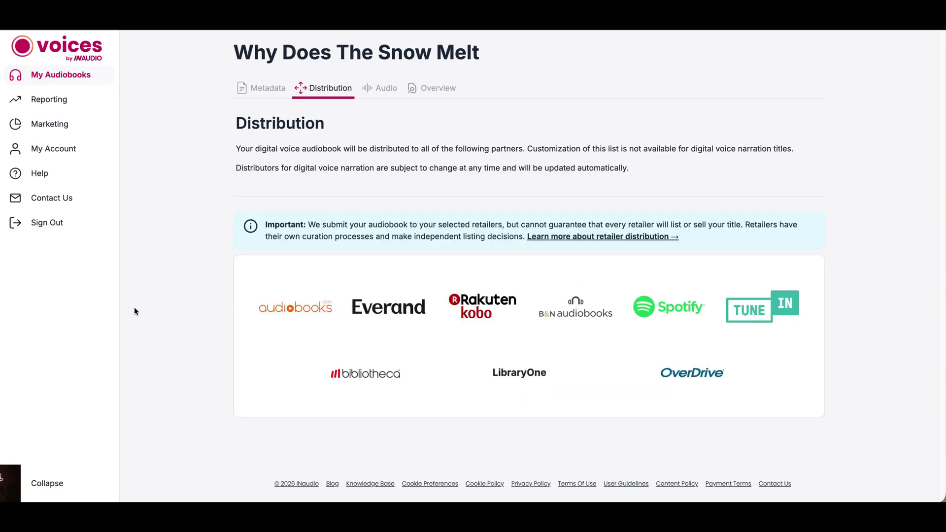
left_click(269, 91)
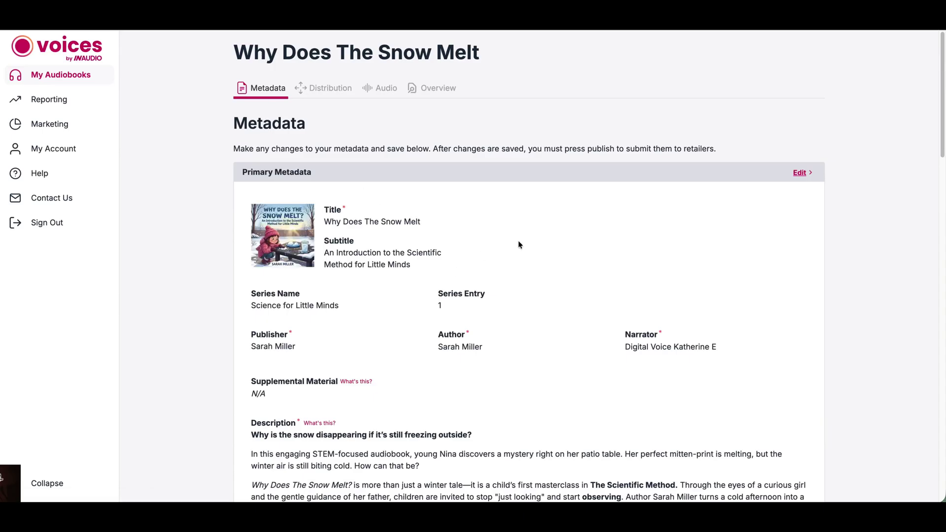
scroll(517, 246, "down", 1)
scroll(517, 248, "up", 1)
scroll(516, 249, "down", 3)
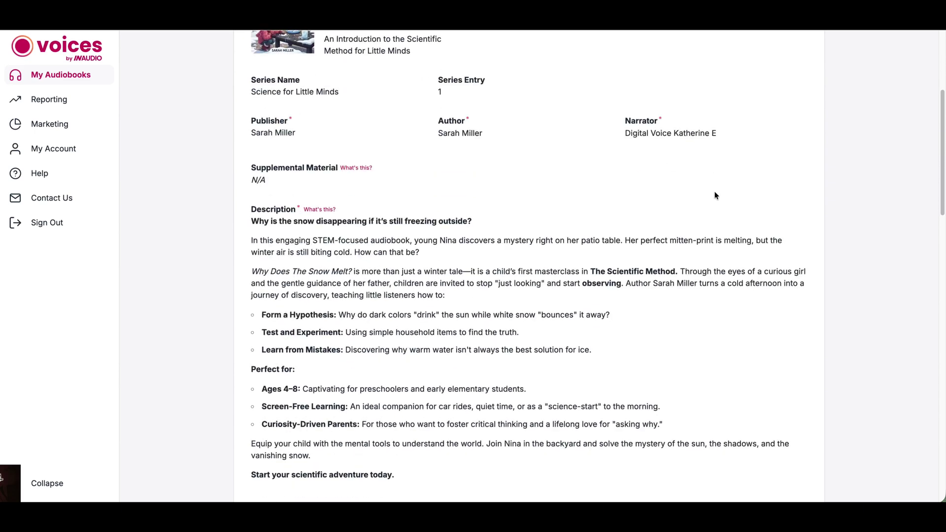
scroll(715, 196, "down", 8)
scroll(715, 196, "down", 7)
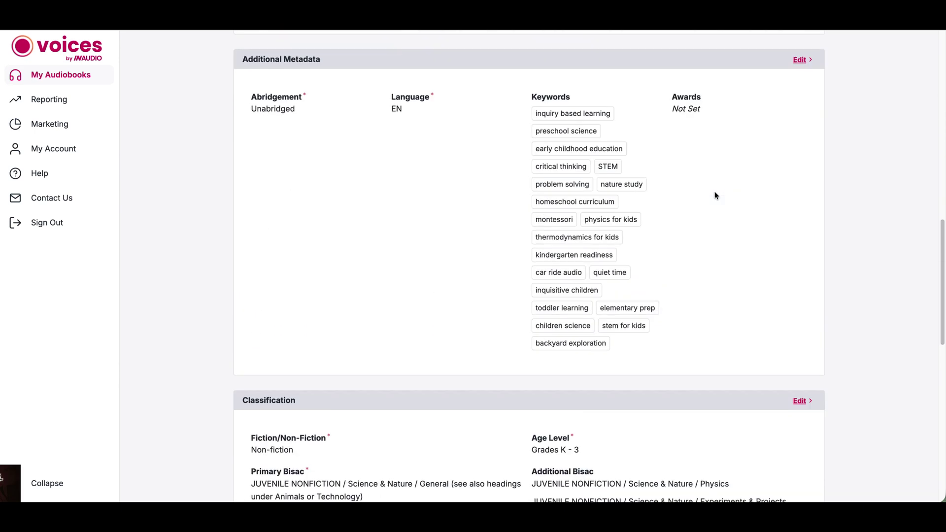
scroll(715, 196, "down", 6)
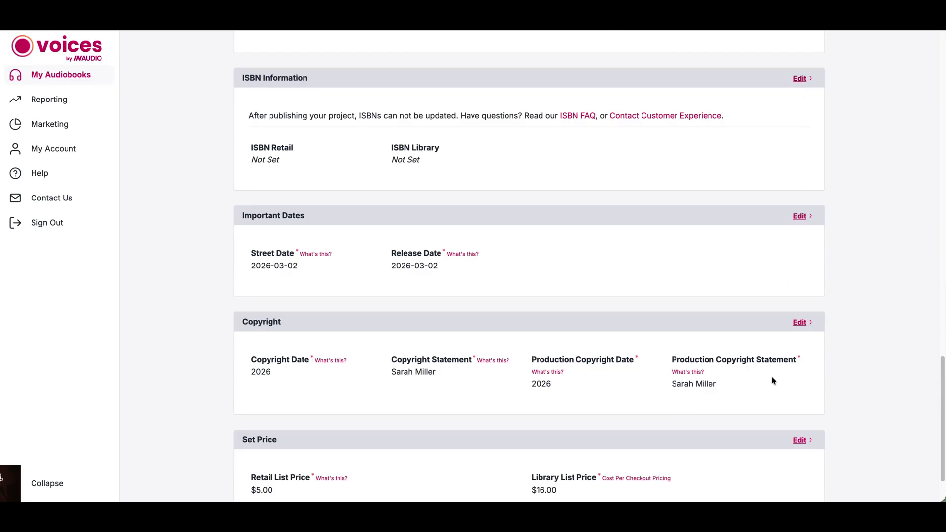
scroll(772, 378, "down", 2)
scroll(771, 378, "up", 14)
scroll(771, 380, "up", 7)
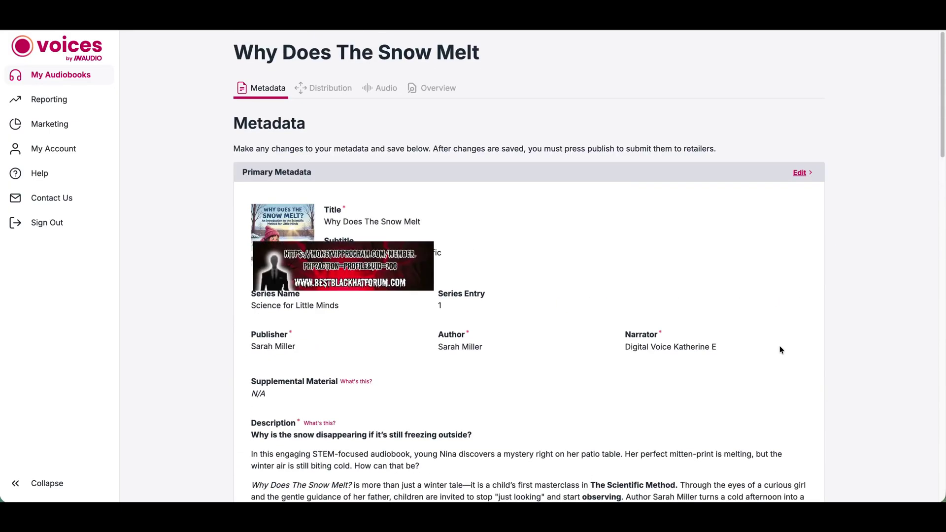
Open Primary Metadata for editing and examine the cover art, title, subtitle, series name and book number fields.
left_click(798, 176)
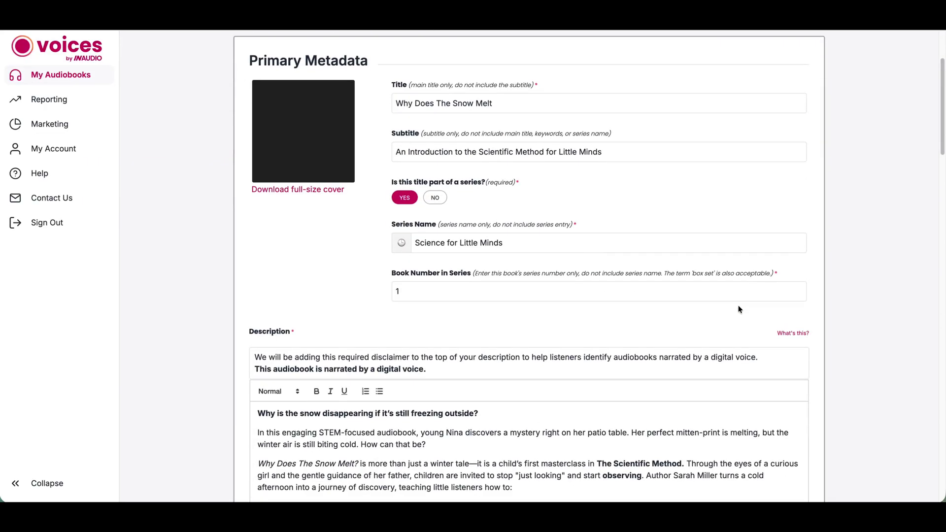
scroll(342, 249, "up", 2)
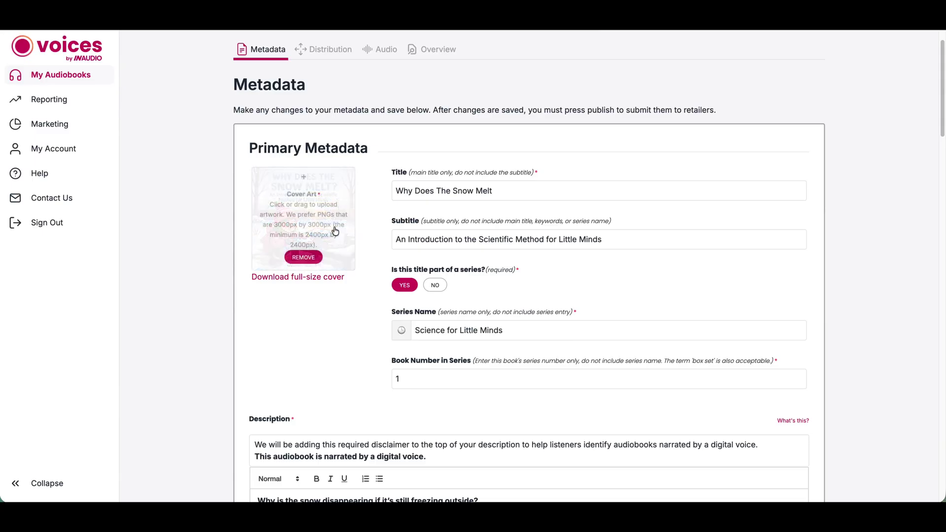
triple_click(492, 191)
scroll(663, 315, "down", 1)
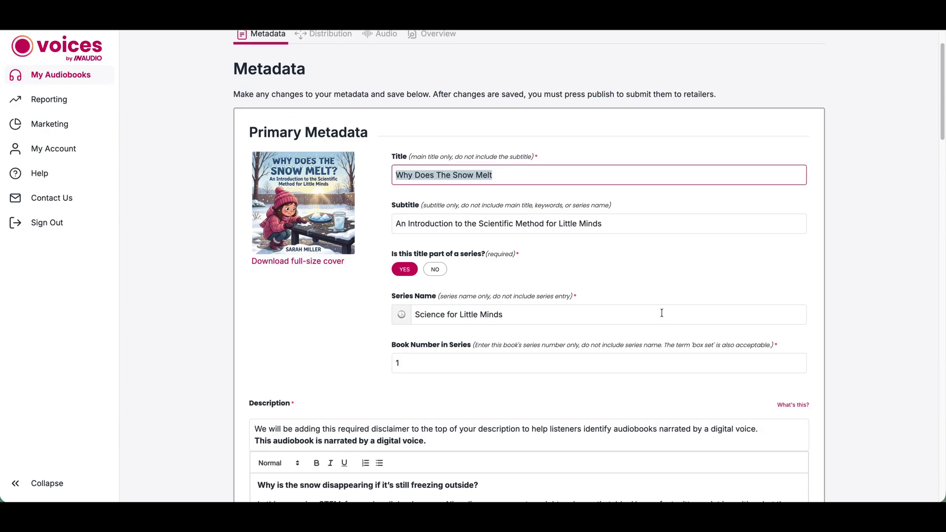
left_click_drag(625, 222, 439, 222)
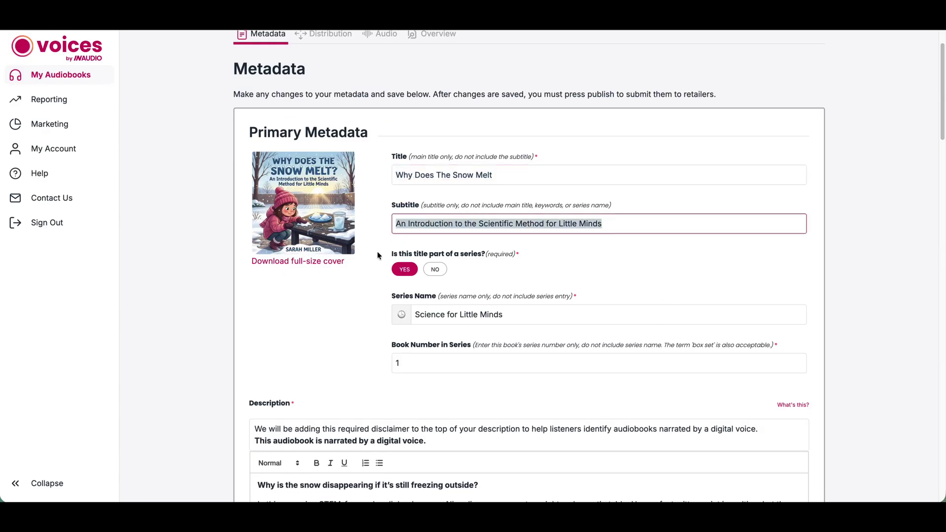
scroll(377, 255, "down", 1)
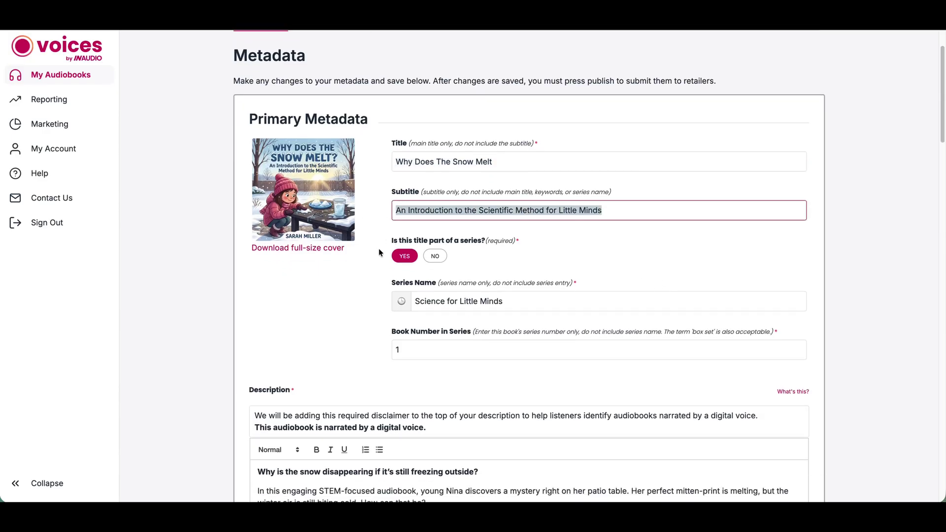
left_click(606, 209)
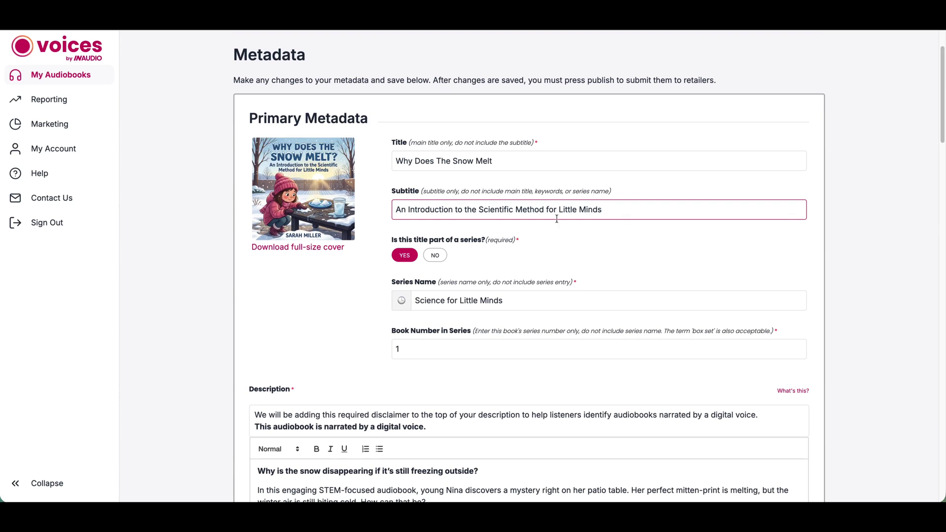
triple_click(433, 202)
scroll(586, 249, "down", 3)
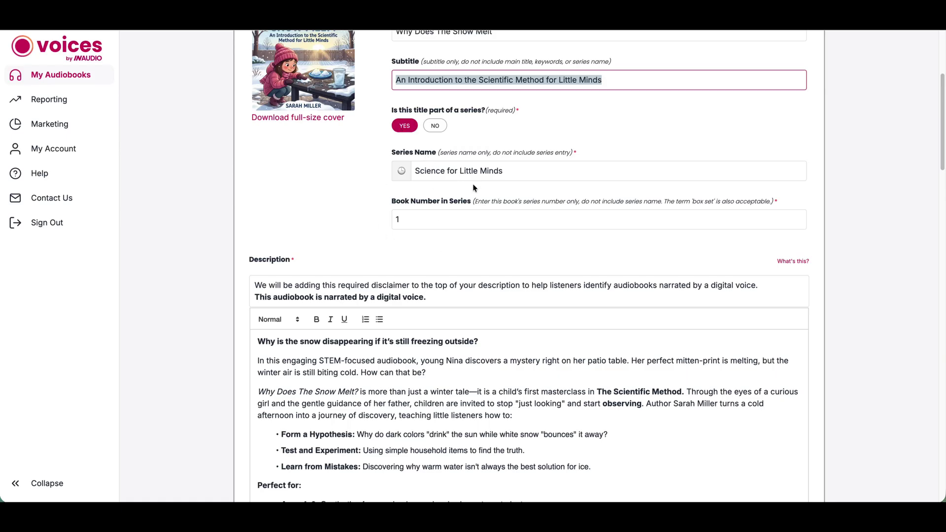
left_click(525, 172)
left_click(416, 219)
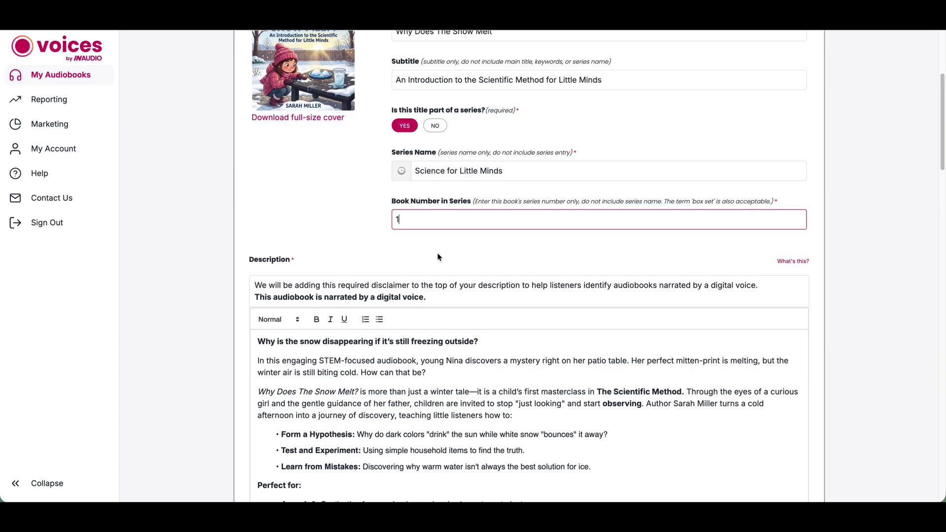
Examine the description text, its digital voice disclaimer and its remaining character allowance.
scroll(438, 257, "down", 3)
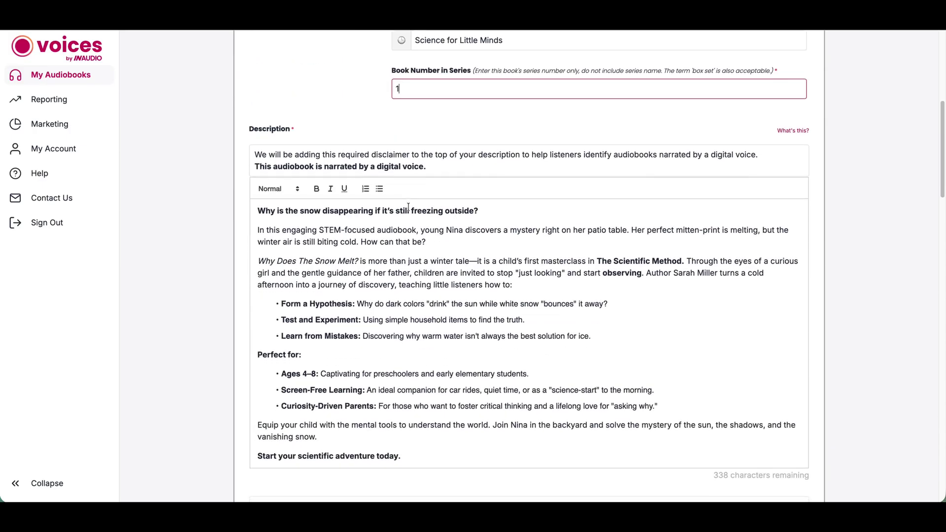
scroll(437, 253, "down", 2)
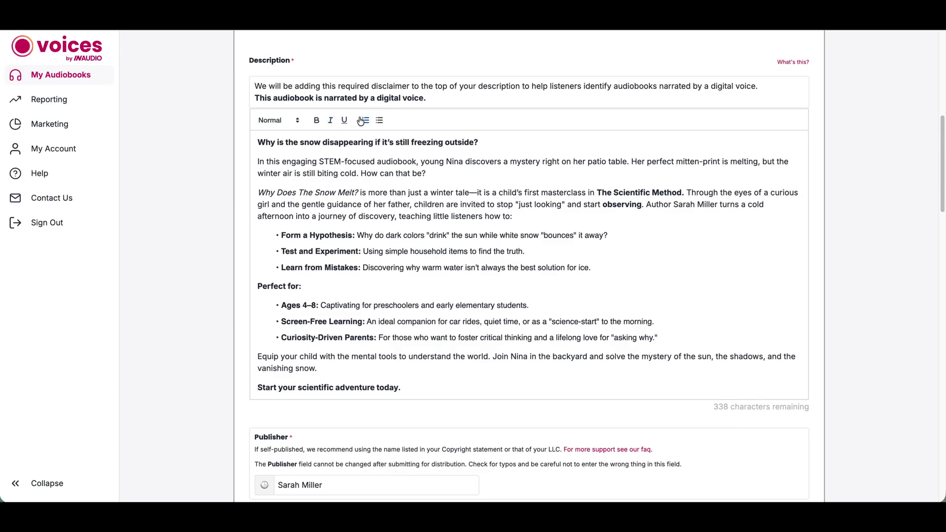
scroll(449, 299, "up", 1)
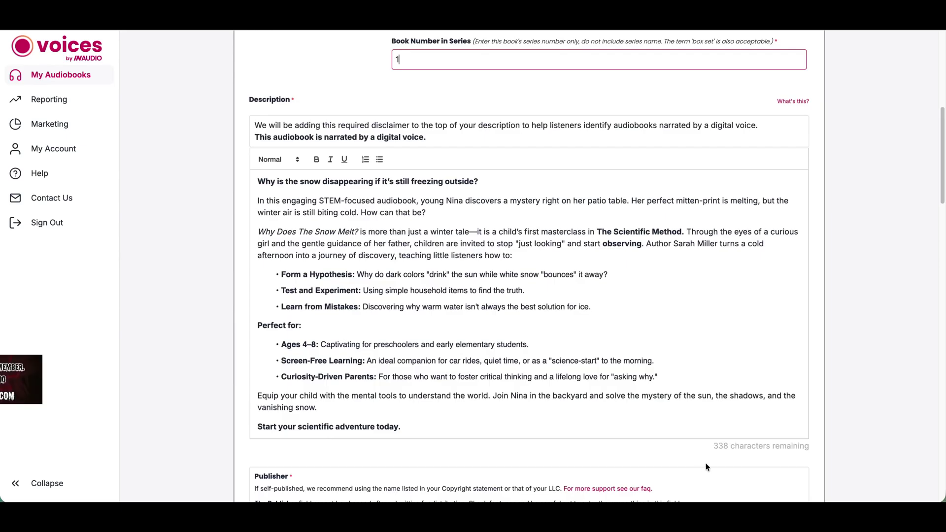
left_click_drag(713, 446, 808, 447)
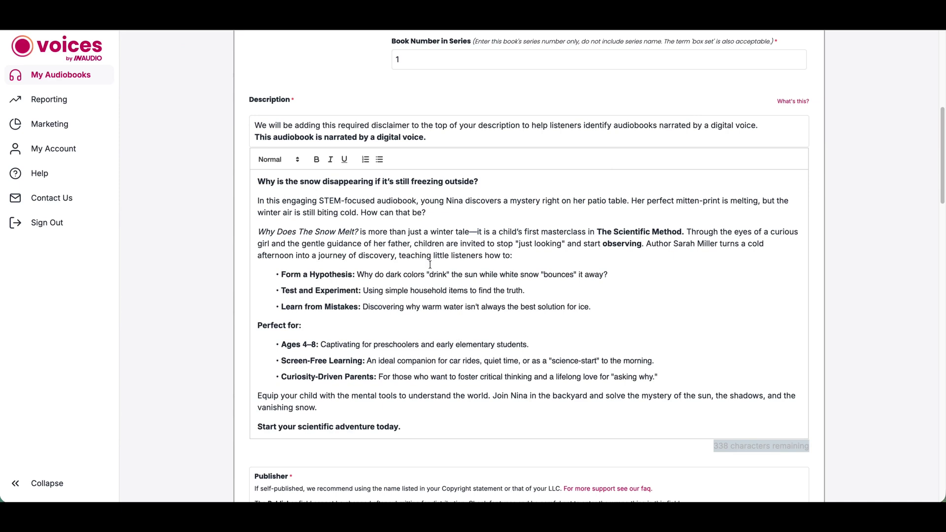
scroll(430, 264, "down", 1)
left_click(387, 193)
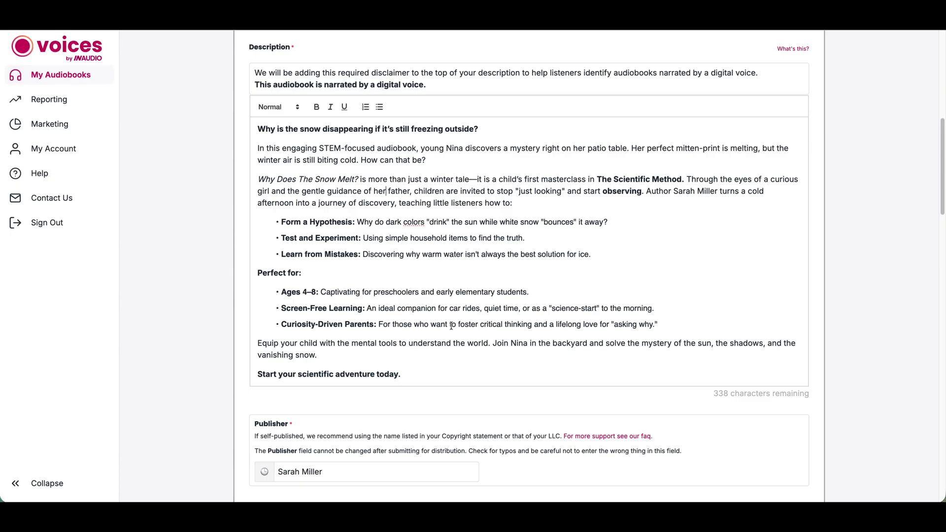
Examine the publisher, author, narrator and supplemental material fields, and close Primary Metadata without saving.
scroll(453, 312, "down", 4)
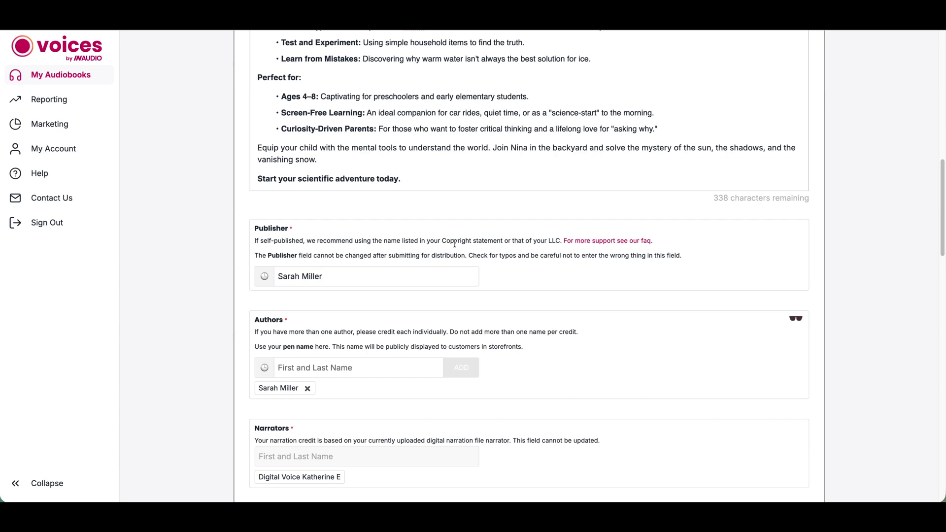
left_click(312, 274)
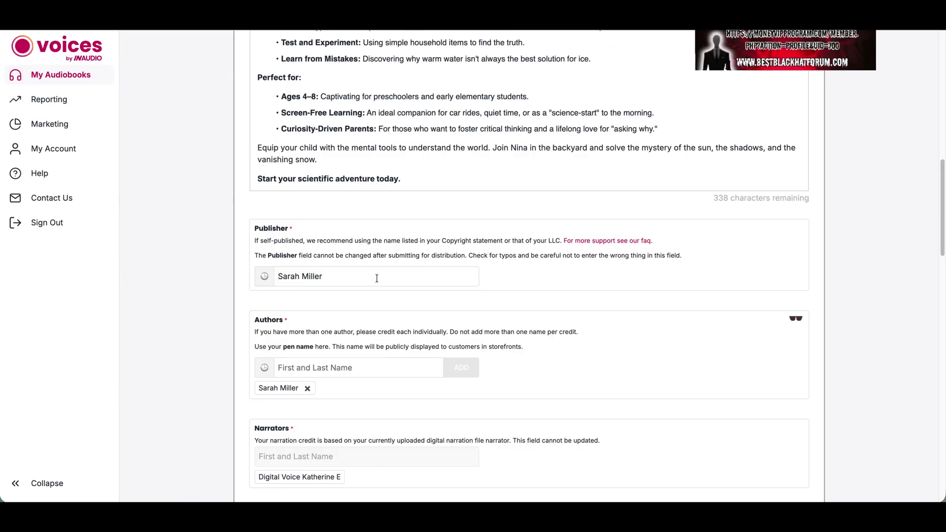
scroll(591, 329, "down", 3)
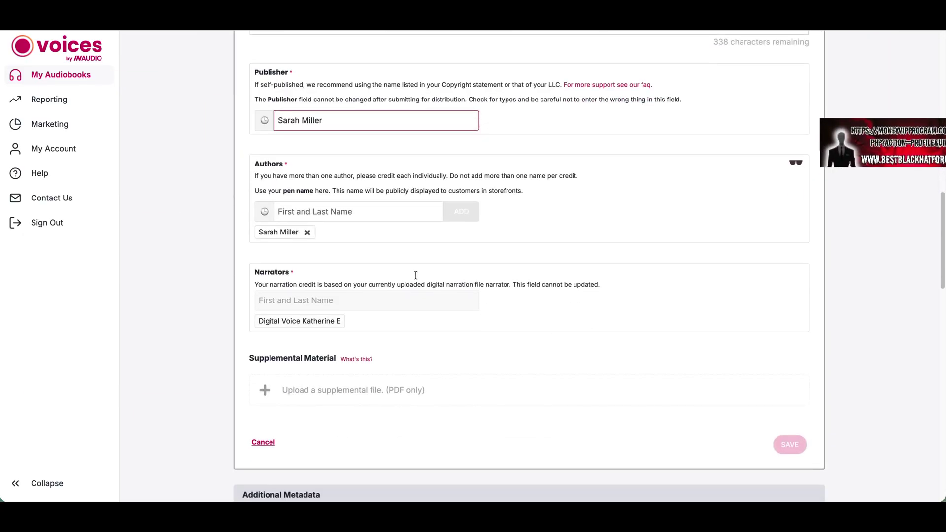
left_click(325, 212)
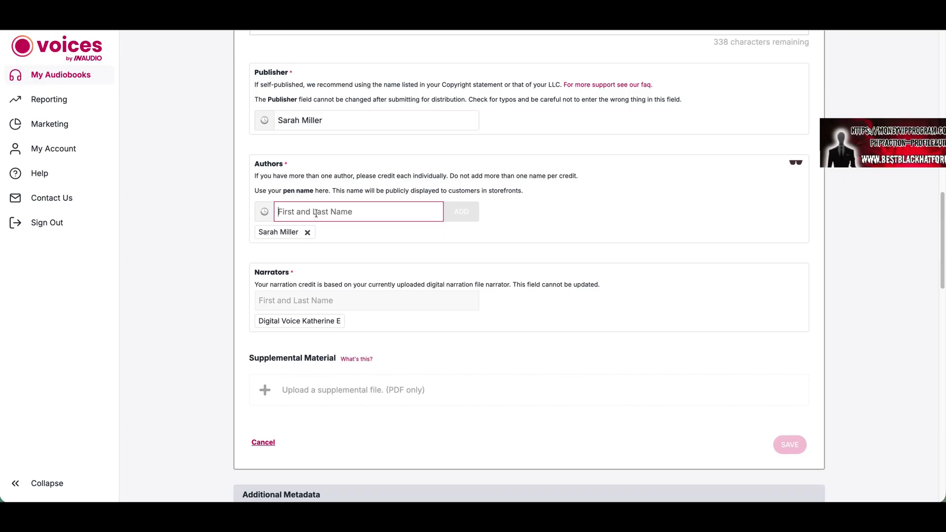
left_click(280, 235)
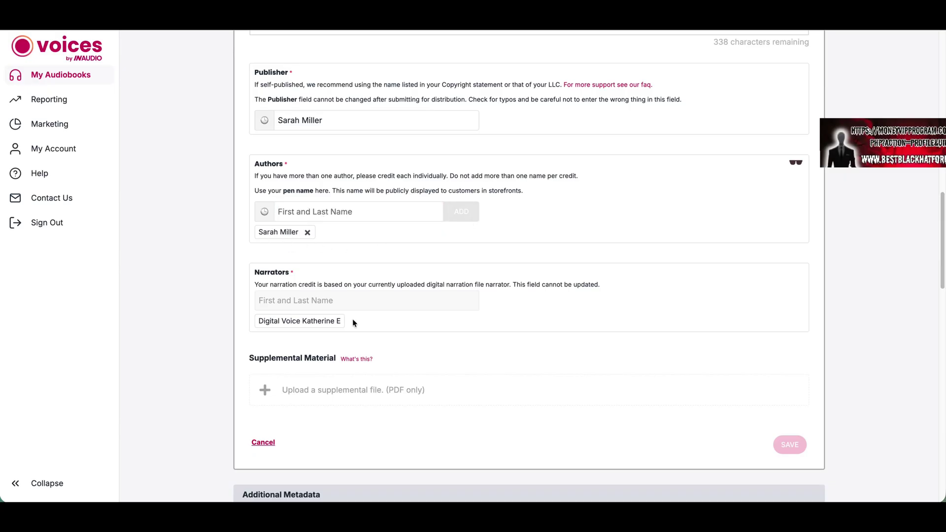
scroll(351, 318, "down", 1)
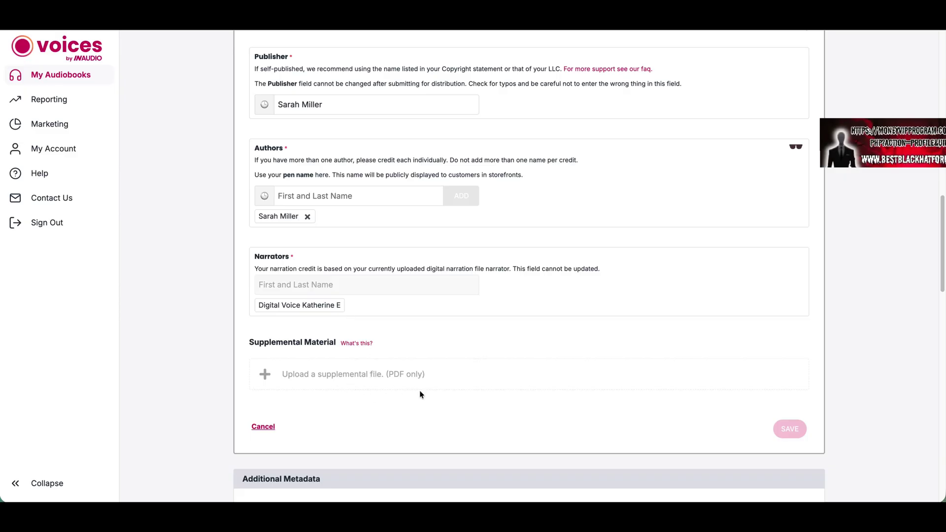
scroll(408, 425, "down", 1)
mouse_move(357, 325)
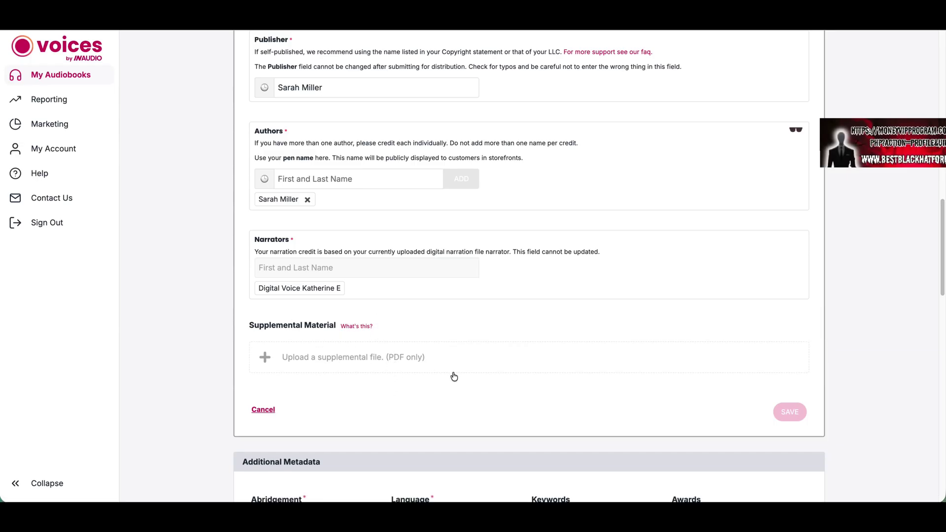
scroll(454, 377, "up", 2)
scroll(452, 371, "down", 2)
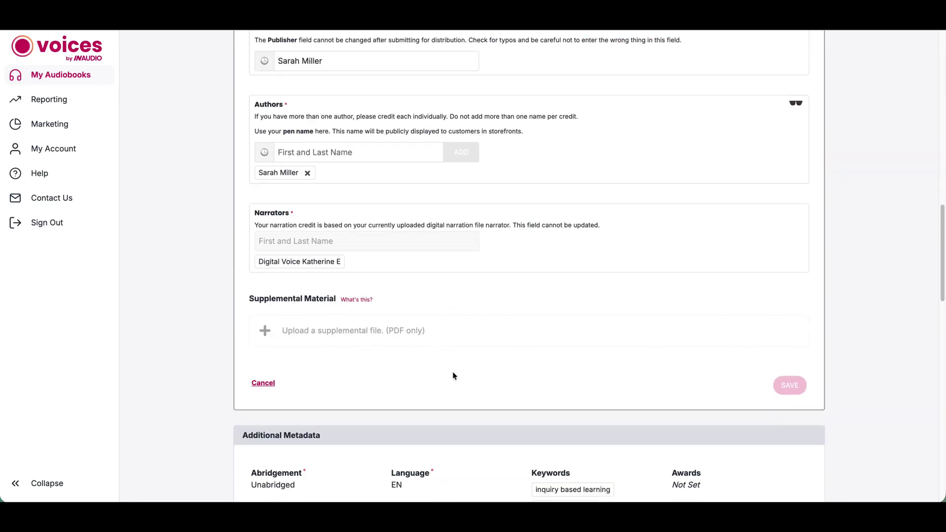
left_click(264, 383)
Open the Additional Metadata section for editing to view its abridgment, language, keyword and awards fields.
scroll(490, 352, "up", 5)
scroll(491, 352, "up", 4)
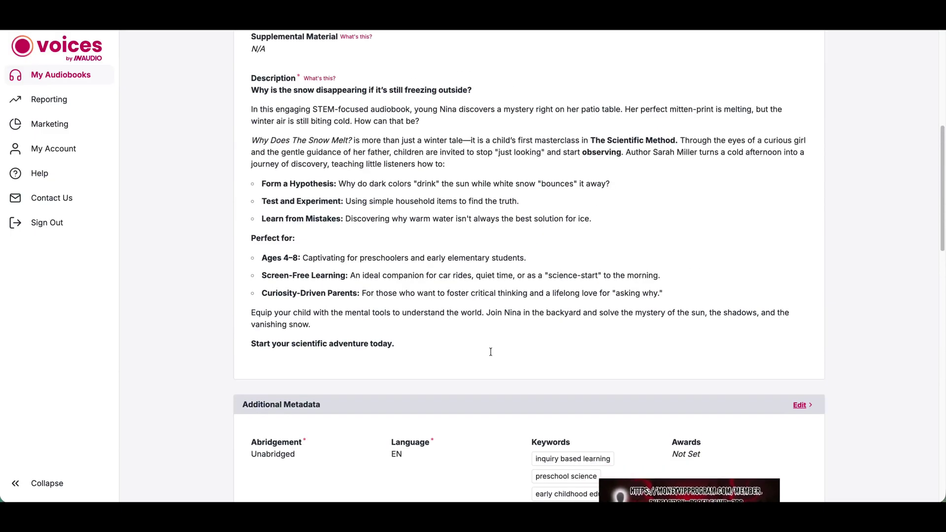
scroll(430, 326, "down", 5)
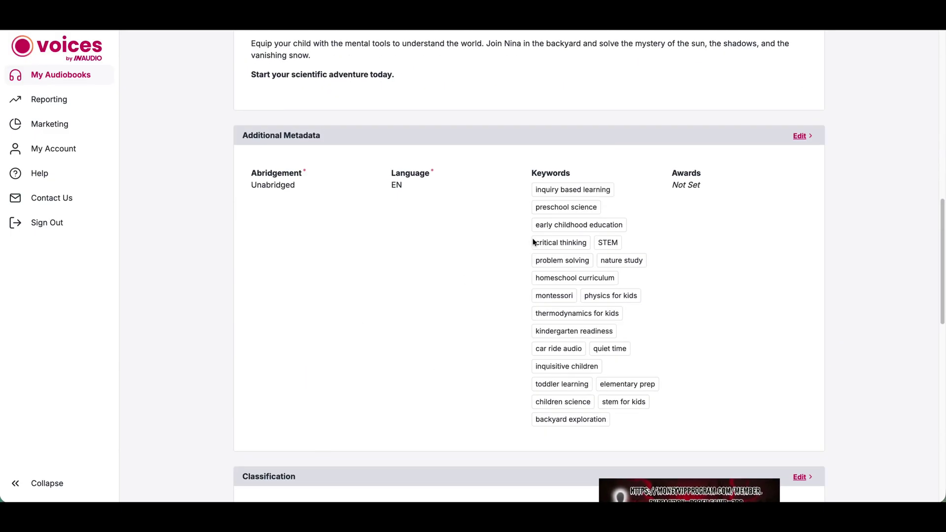
left_click(794, 136)
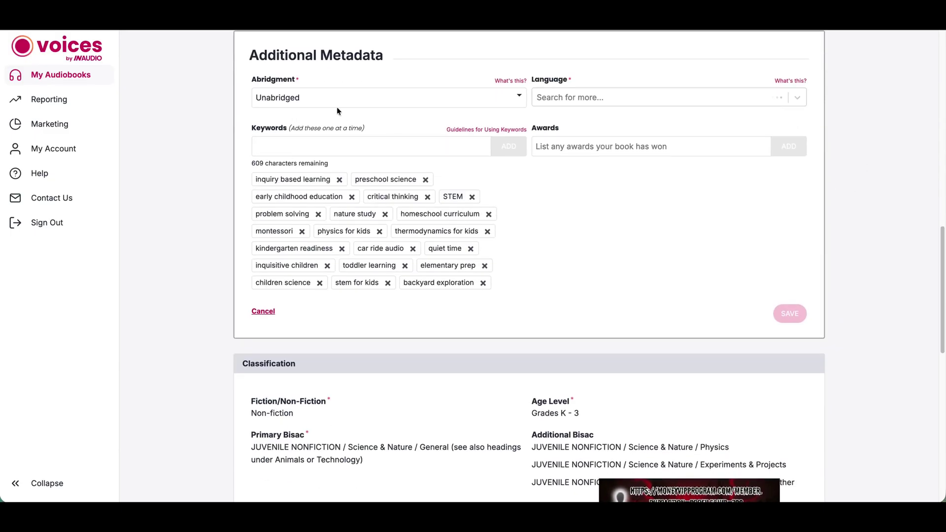
Review the abridgment options and keep Unabridged selected.
left_click(317, 96)
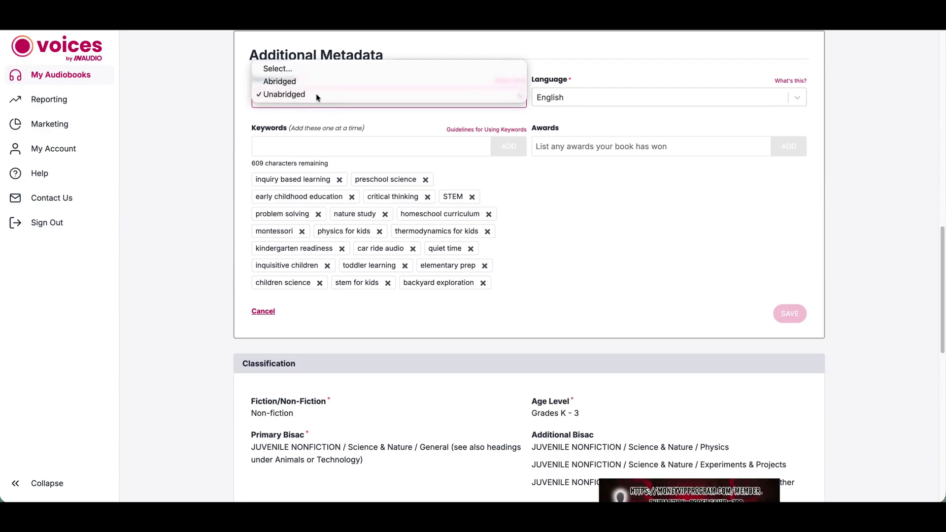
left_click(318, 95)
scroll(712, 361, "up", 2)
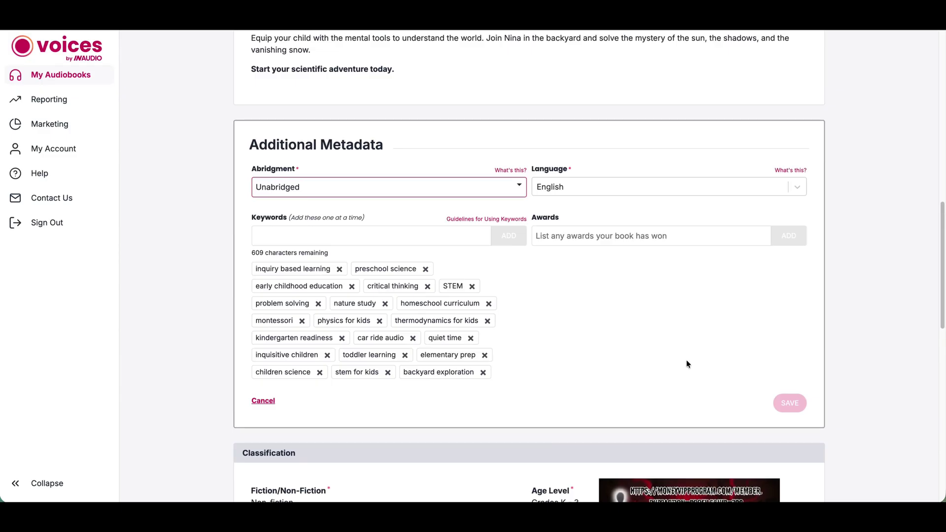
Browse the list of available audiobook languages from start to end and close it without changing the selection.
left_click(589, 185)
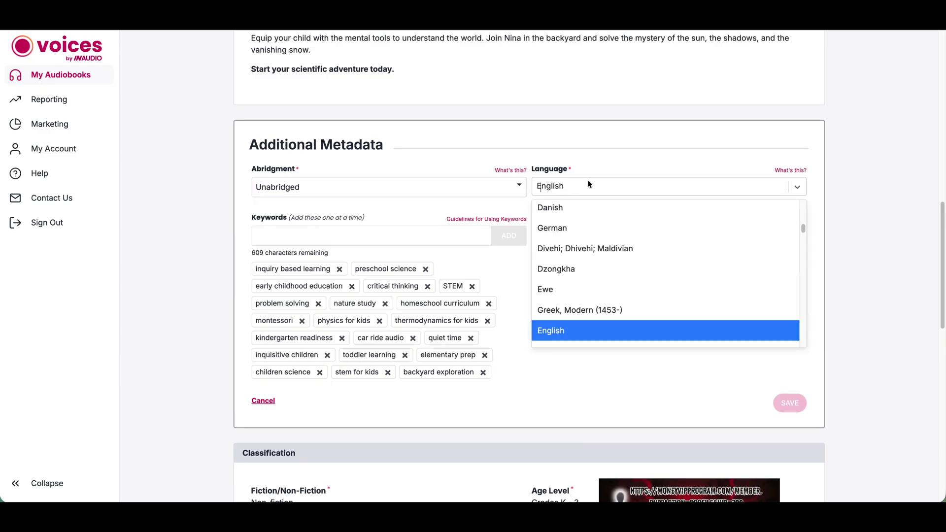
scroll(604, 247, "up", 10)
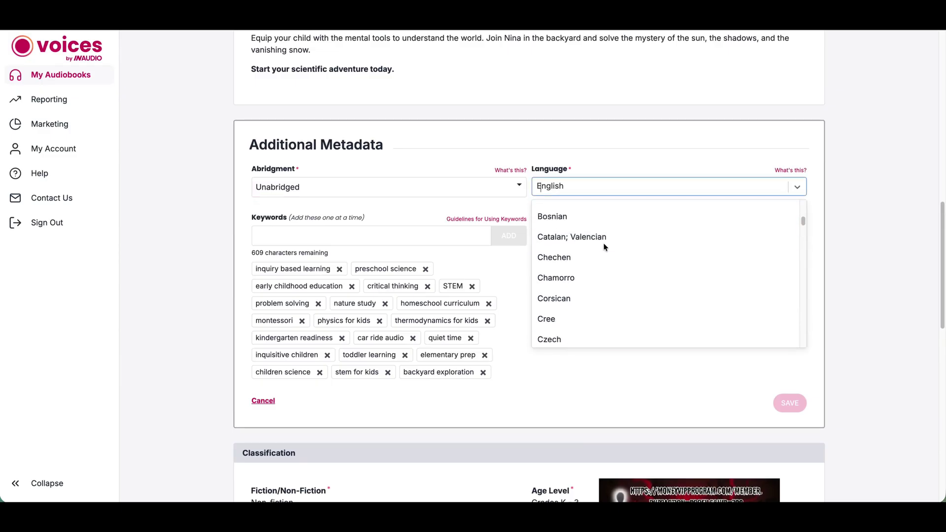
scroll(605, 247, "up", 2)
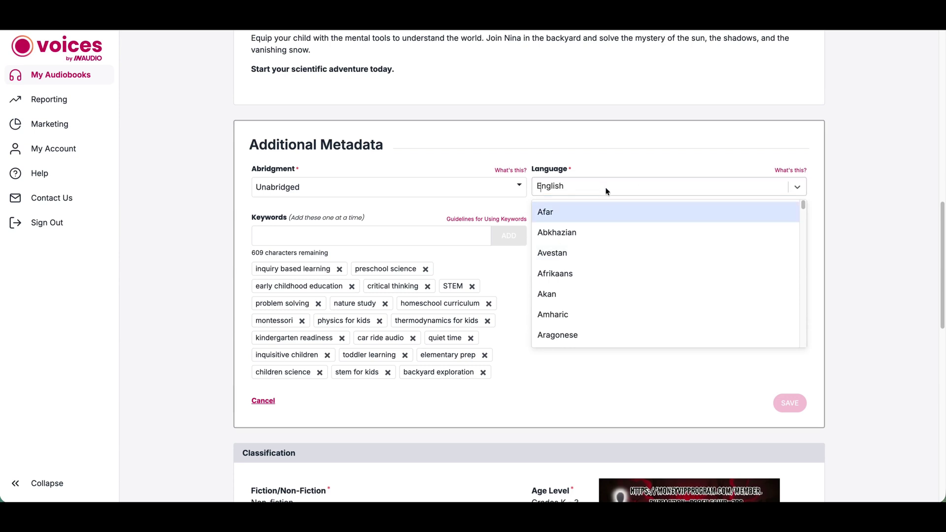
scroll(618, 217, "down", 10)
scroll(620, 220, "down", 20)
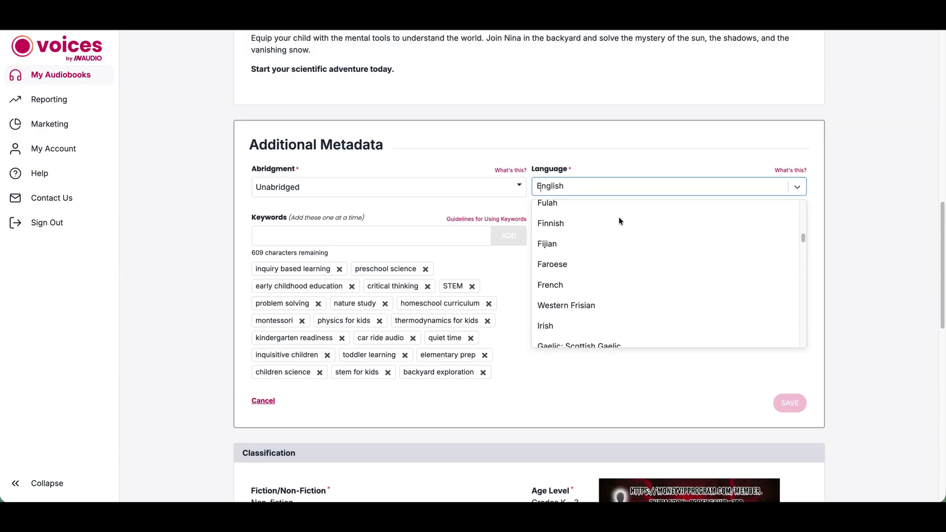
scroll(620, 220, "down", 20)
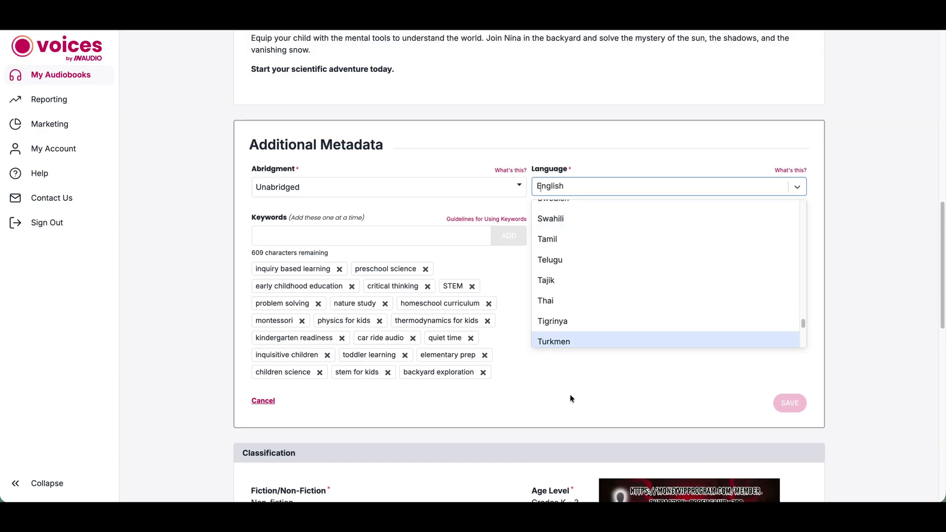
left_click(588, 405)
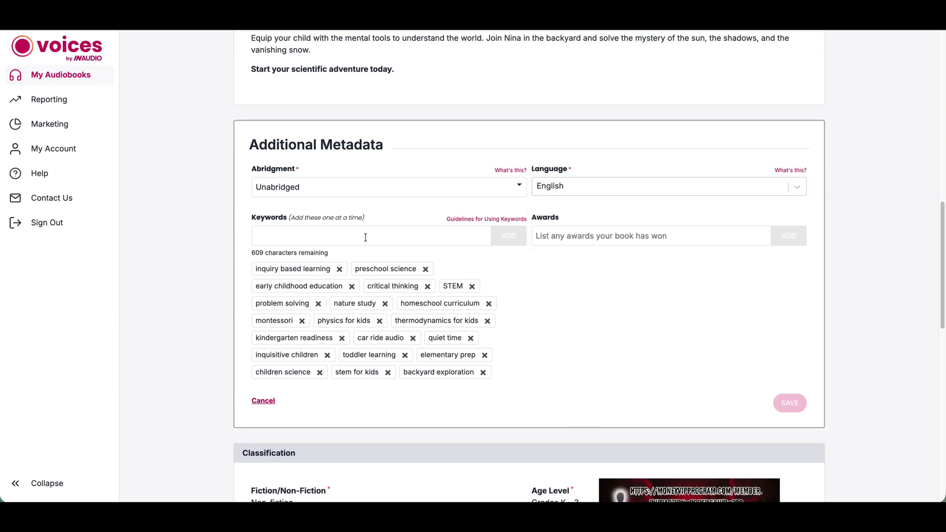
Add "New Keyword" as a trial keyword, then remove it and check the remaining keyword character allowance.
left_click(308, 235)
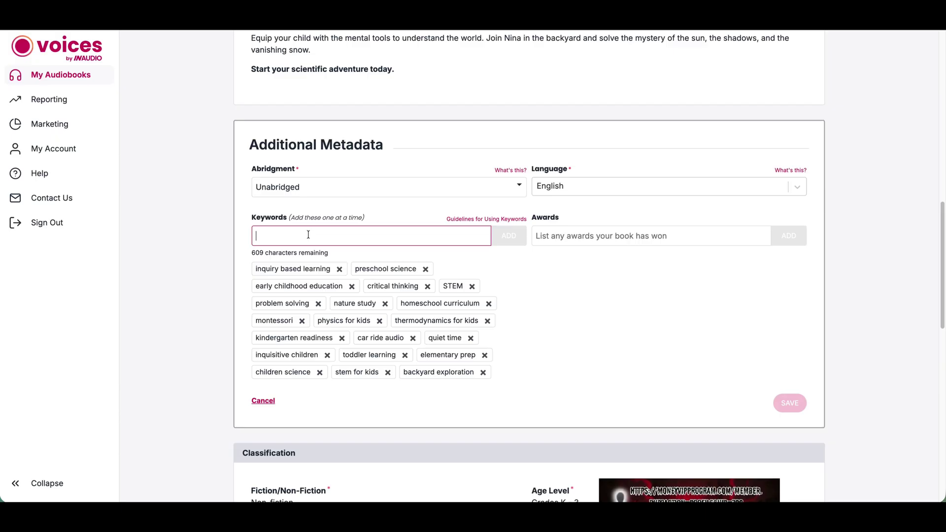
type("New Ke")
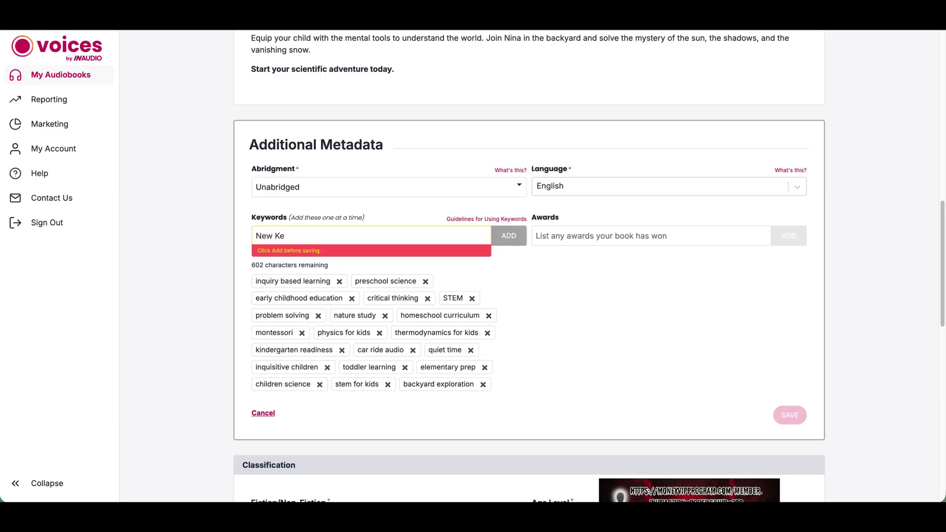
type("yword")
left_click(514, 235)
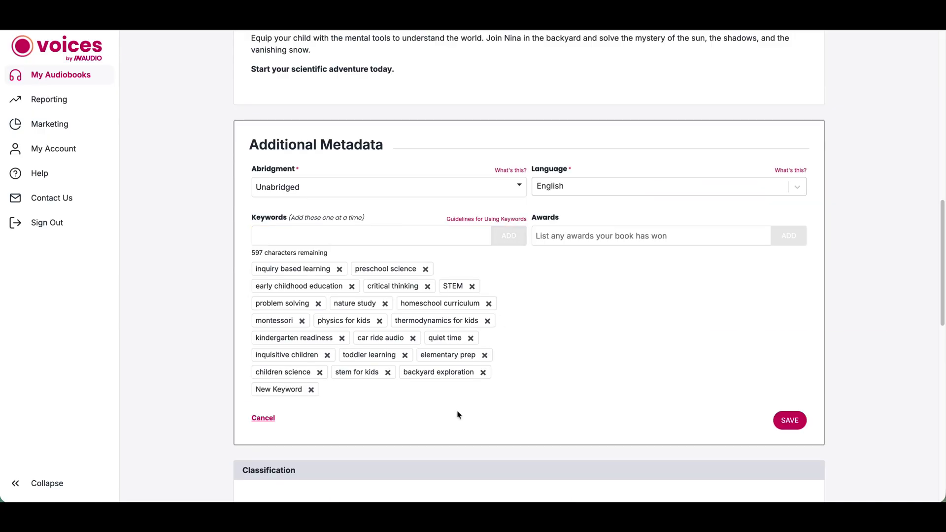
left_click(312, 390)
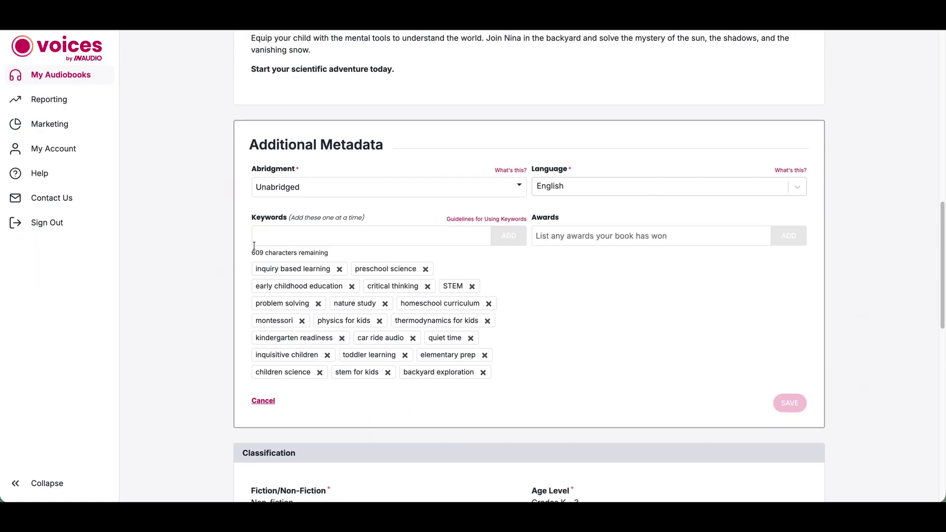
left_click_drag(252, 251, 335, 258)
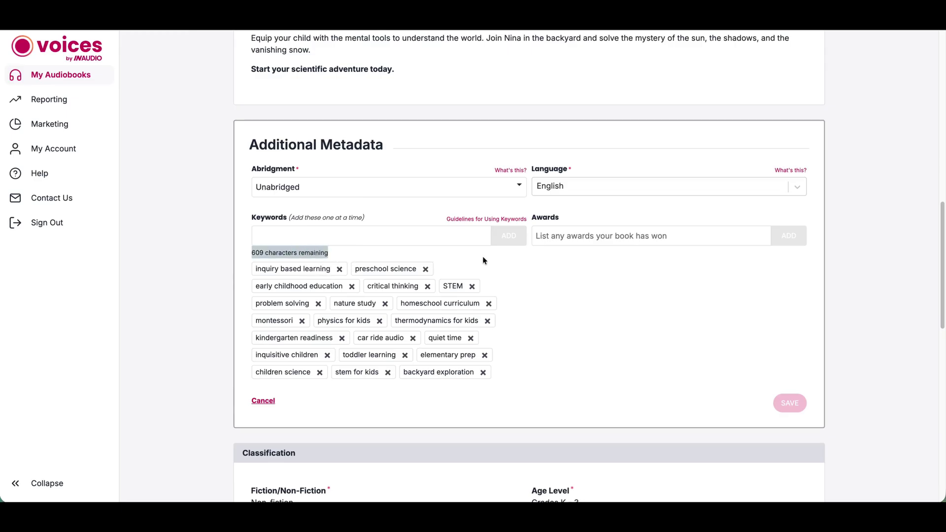
left_click(345, 234)
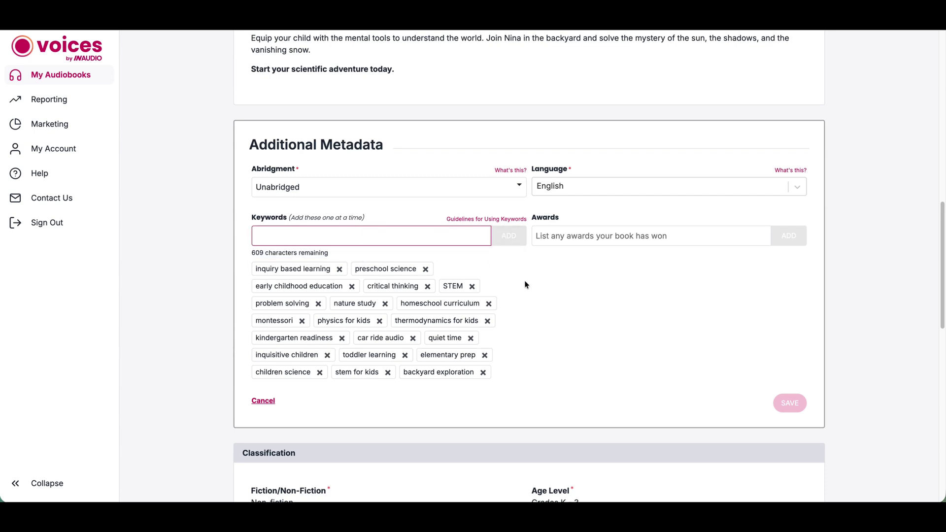
Try entering "Hug" as an award and clear the text from the awards field.
left_click(577, 231)
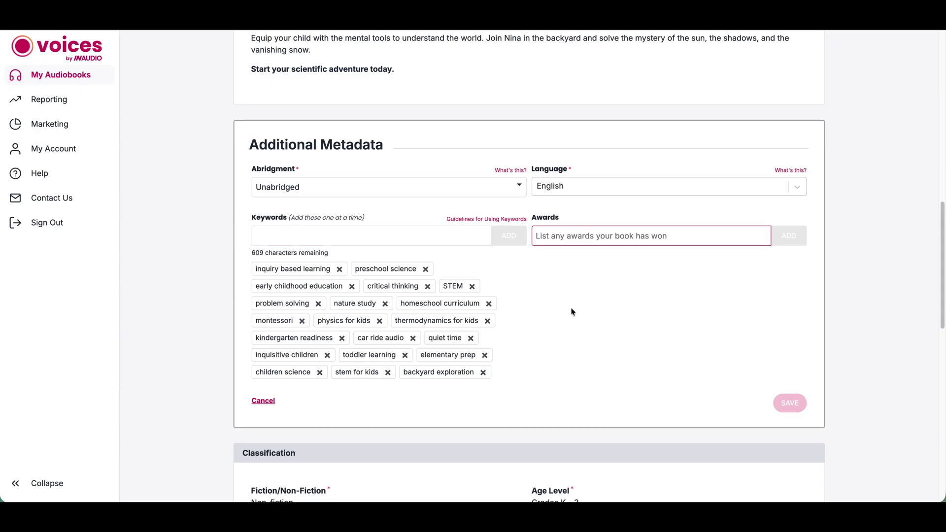
type("Hug")
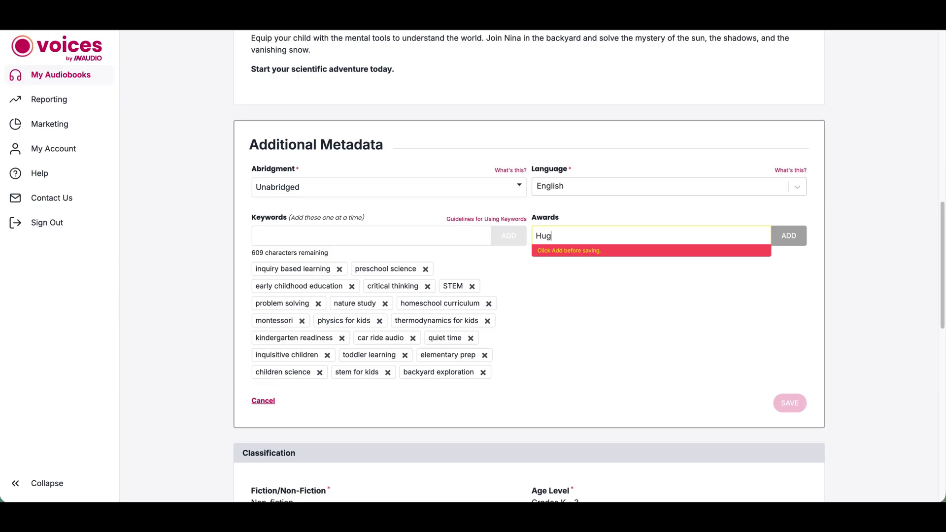
key("BackSpace")
key("BackSpace")
key("BackSpace")
left_click(595, 310)
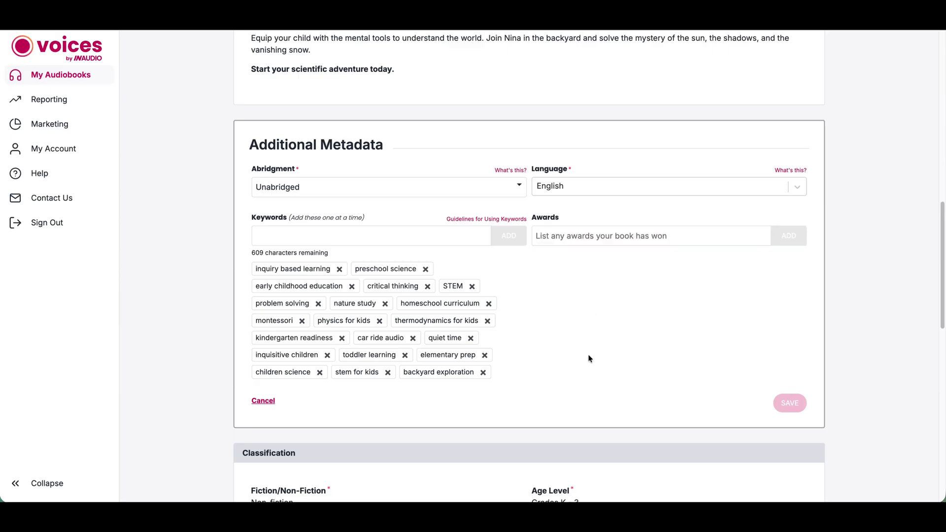
Recheck the empty awards field and close Additional Metadata without saving.
left_click(587, 236)
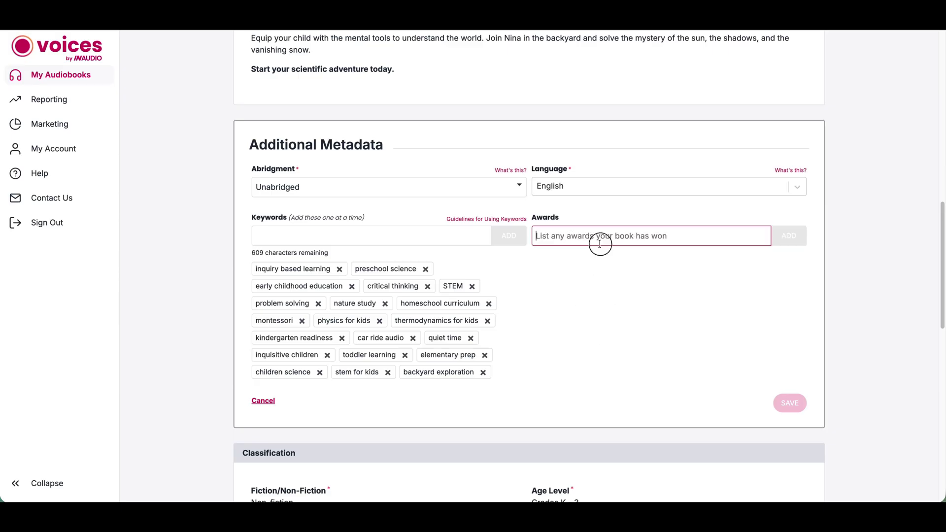
left_click(586, 347)
scroll(579, 312, "down", 1)
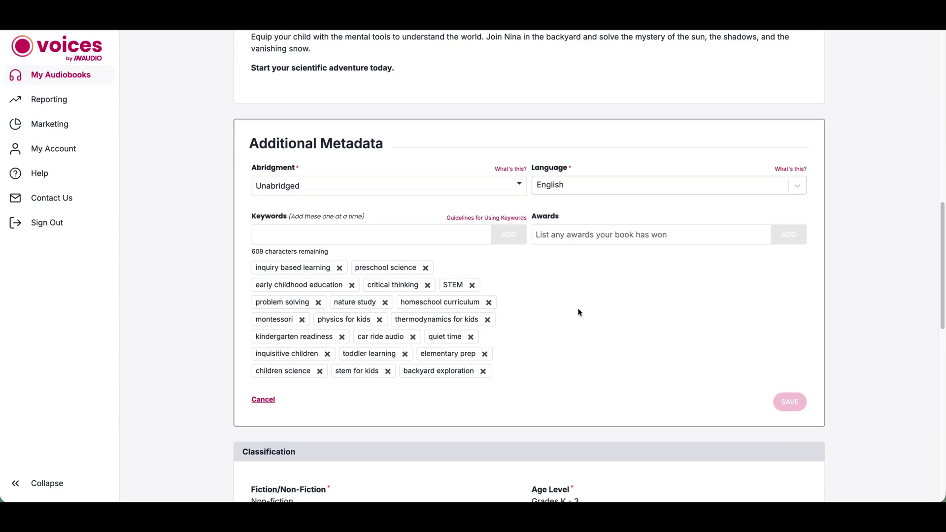
scroll(580, 313, "down", 1)
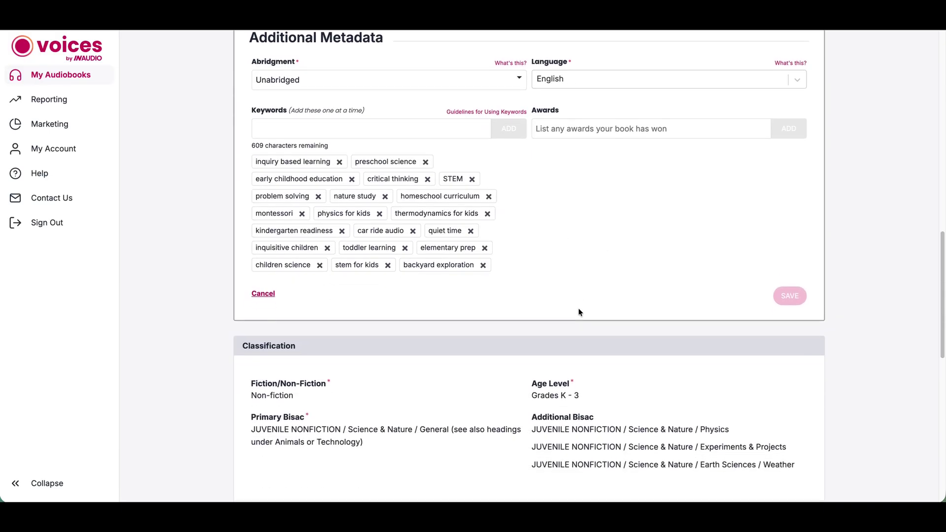
left_click(263, 293)
Open the Classification section for editing and examine the fiction or non-fiction choices, leaving Non-fiction selected.
scroll(445, 327, "down", 4)
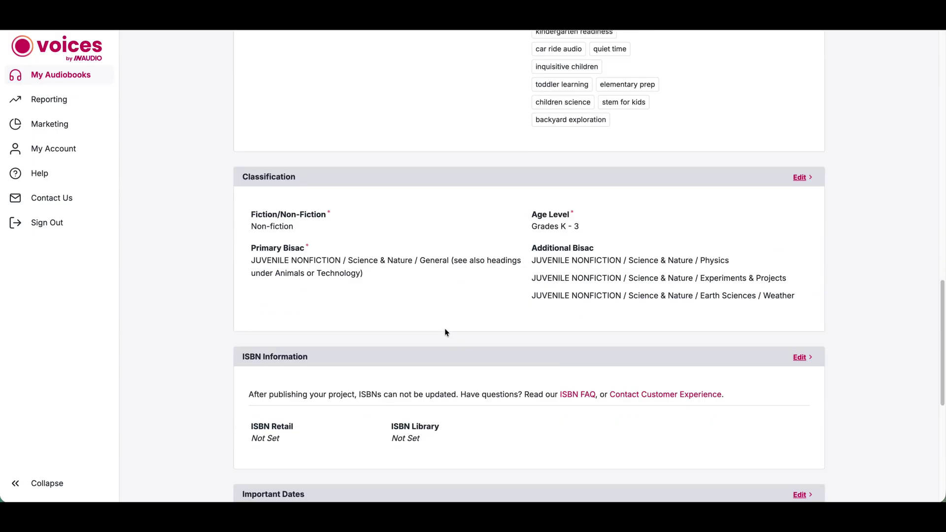
left_click(801, 181)
left_click(398, 163)
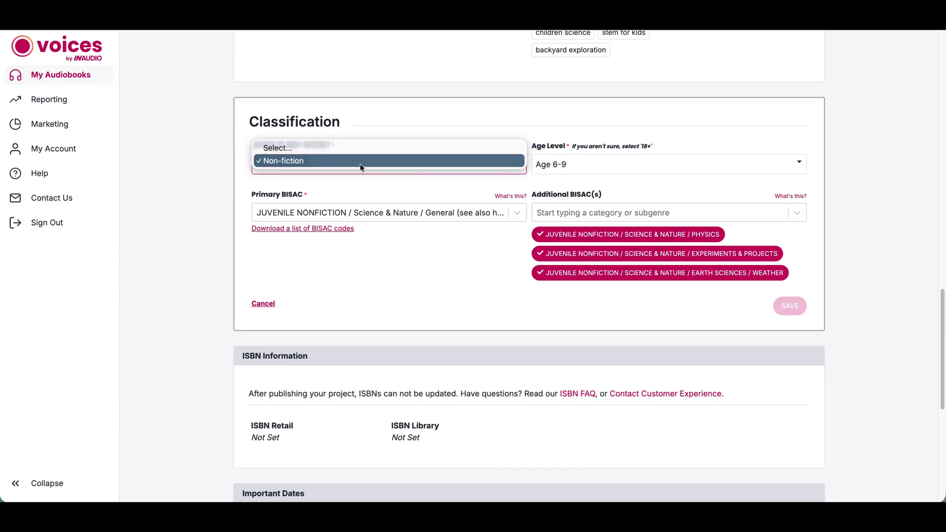
left_click(356, 148)
left_click(346, 166)
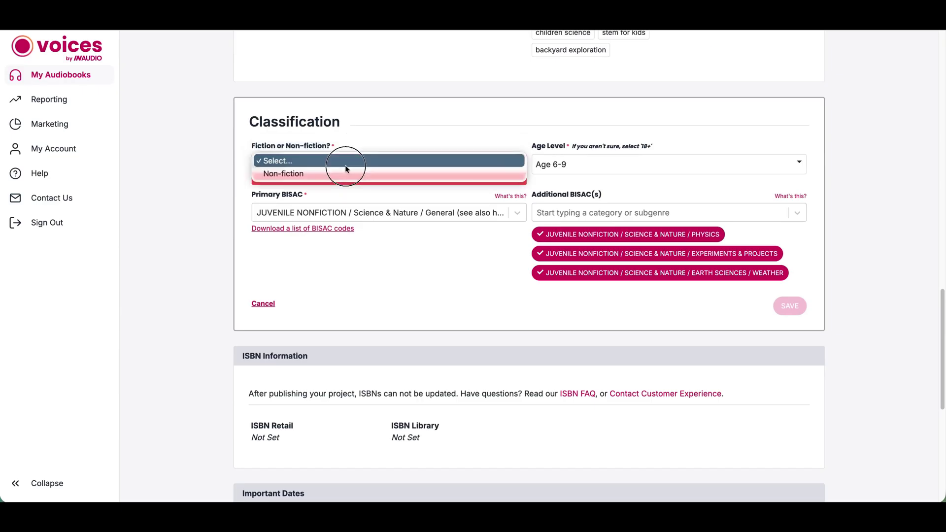
left_click(348, 175)
left_click(355, 170)
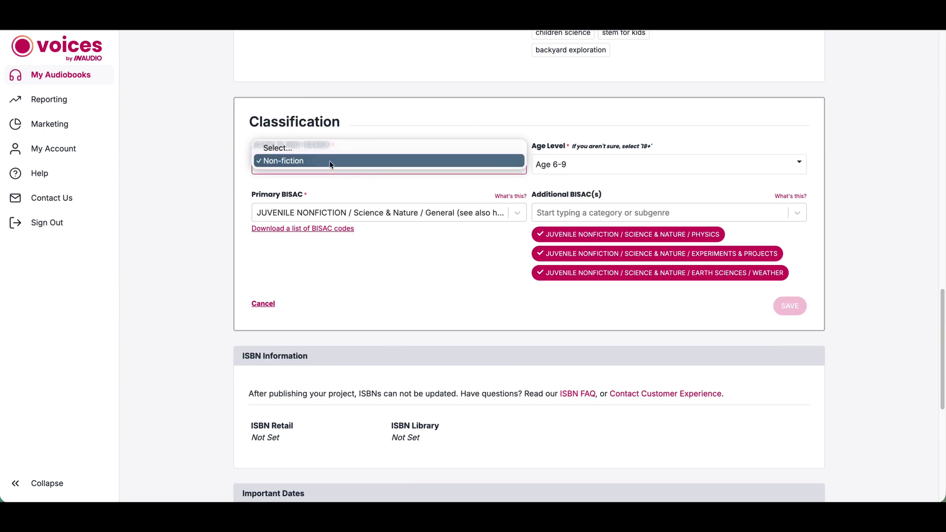
left_click(331, 161)
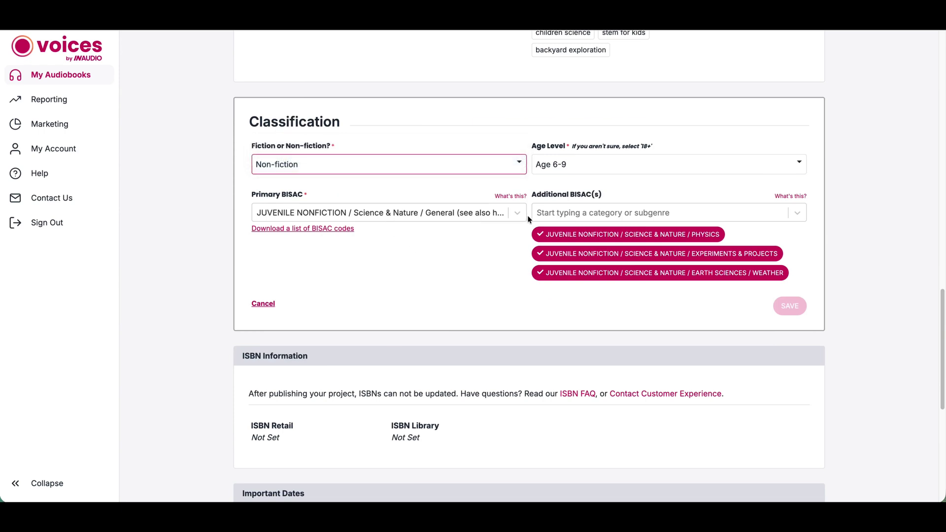
left_click(317, 164)
left_click(568, 127)
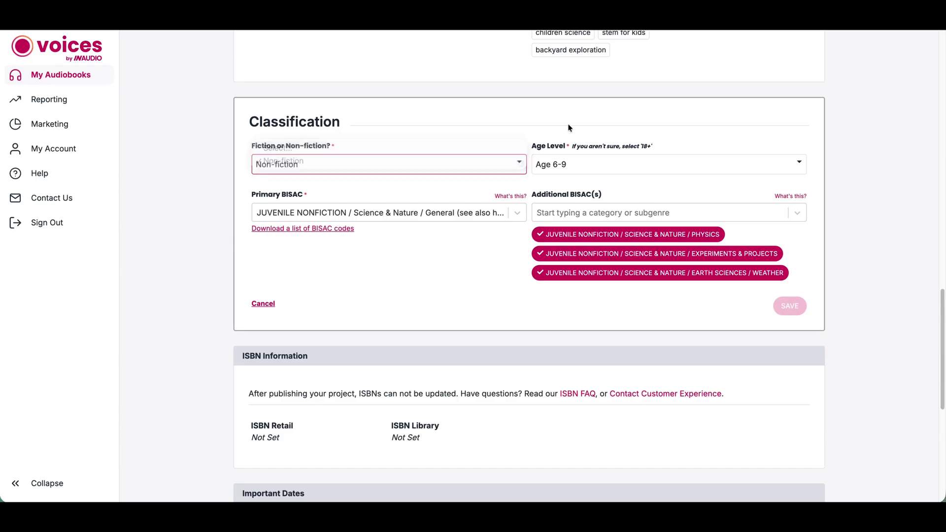
Review the available age level ranges without changing the selected one.
left_click(578, 169)
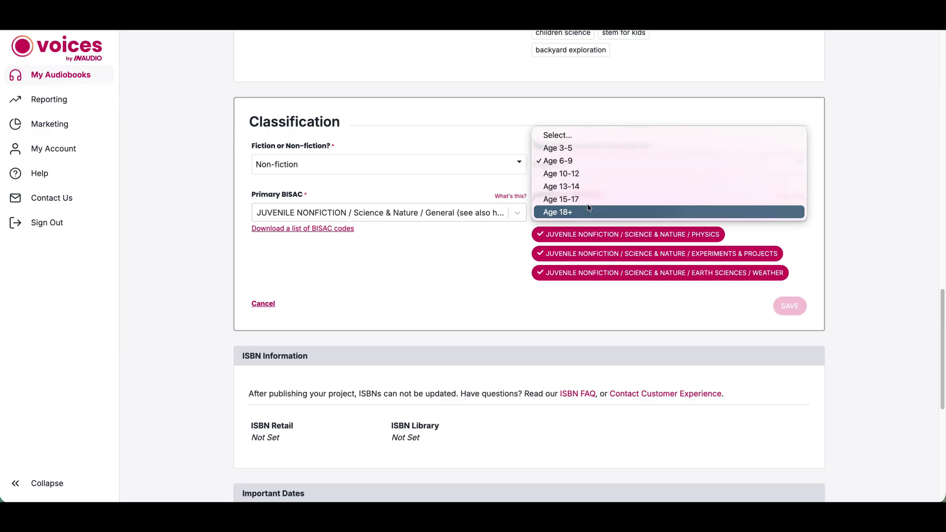
left_click(575, 114)
left_click(366, 278)
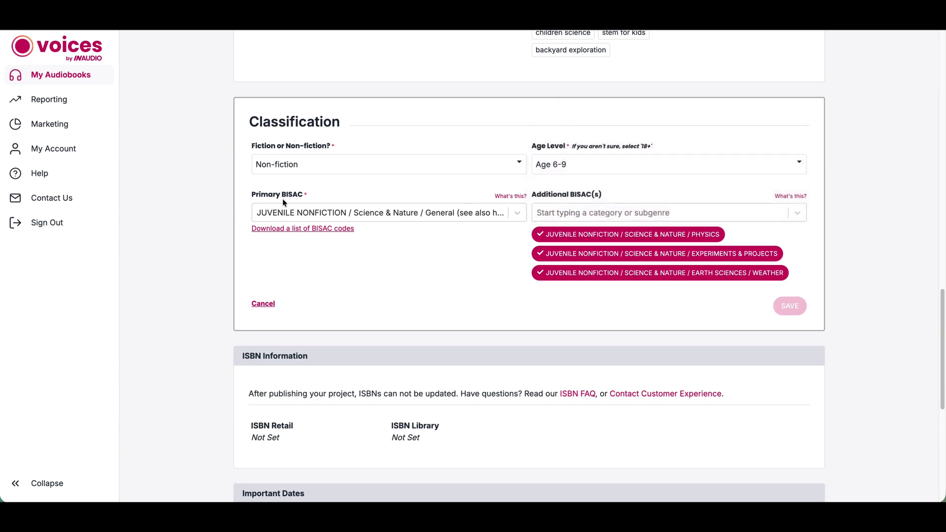
left_click(476, 281)
Examine the primary and additional BISAC categories, and close Classification without saving.
scroll(455, 288, "down", 1)
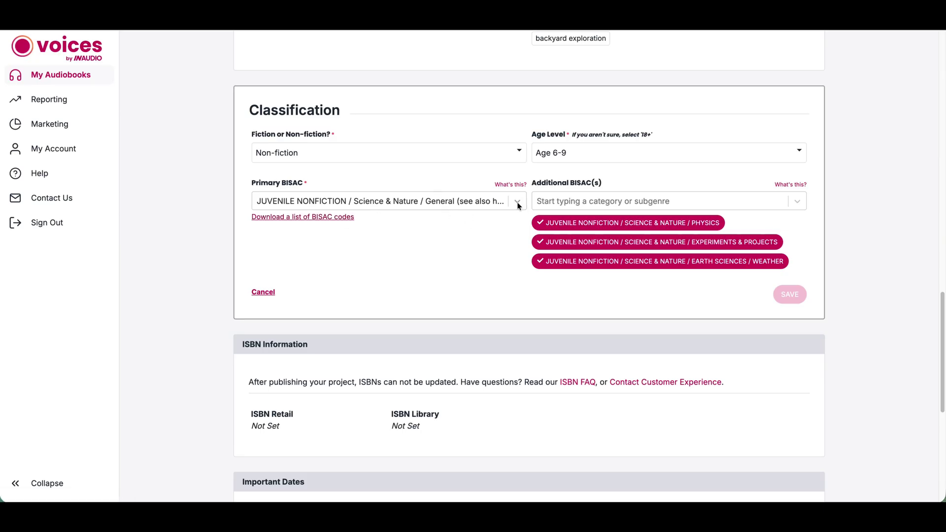
left_click(278, 201)
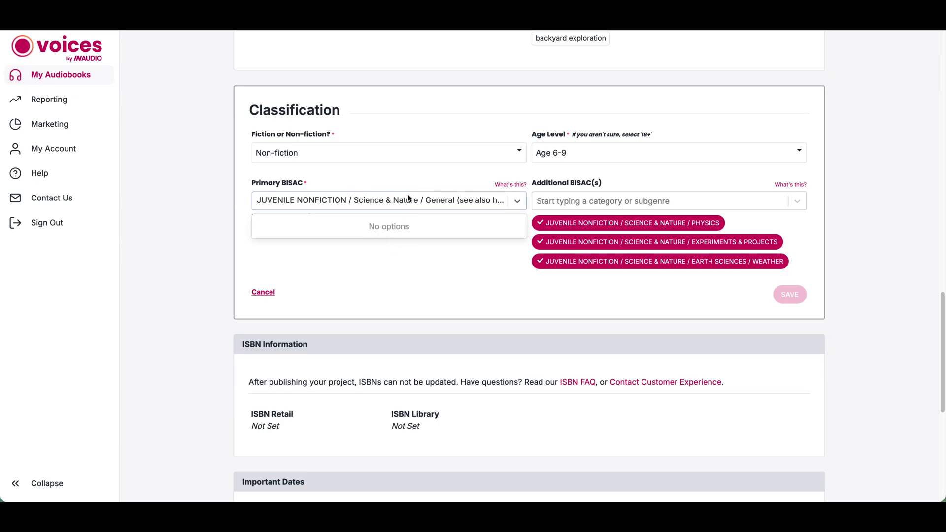
left_click(426, 204)
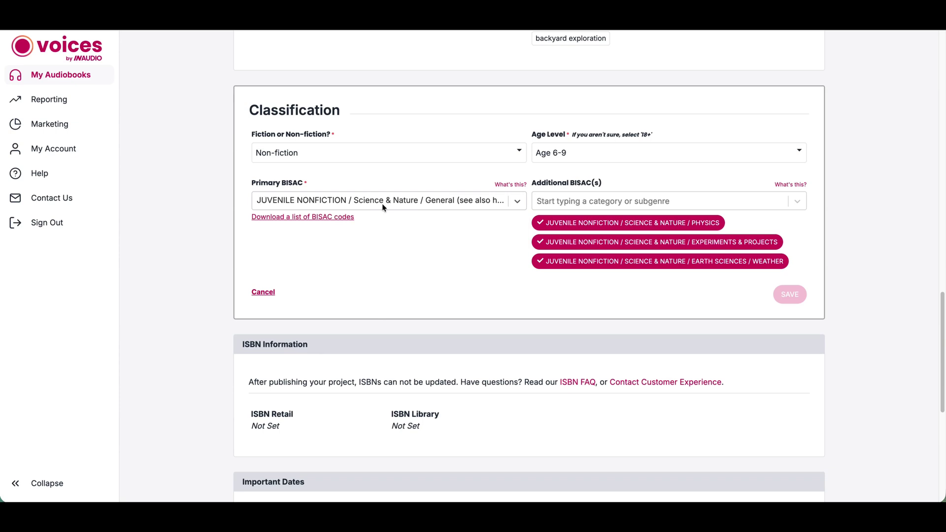
left_click(413, 202)
left_click(413, 202)
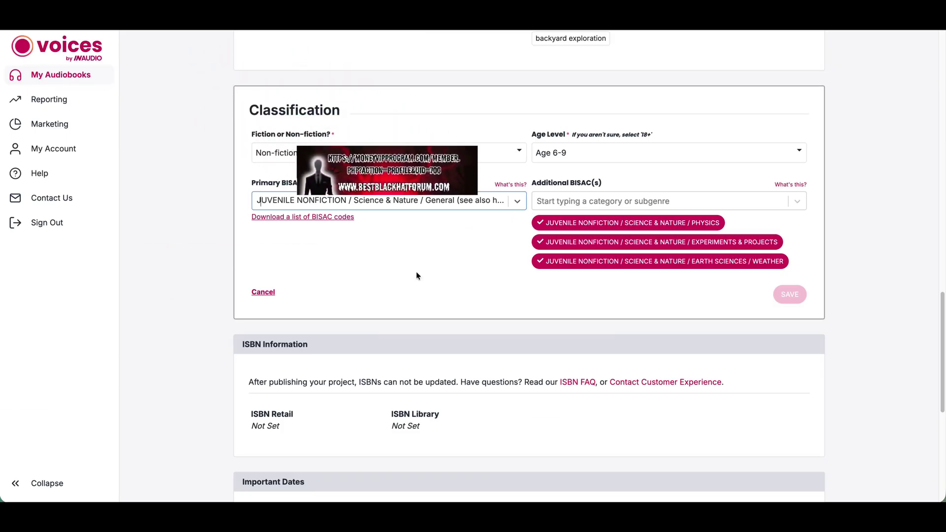
scroll(404, 291, "down", 2)
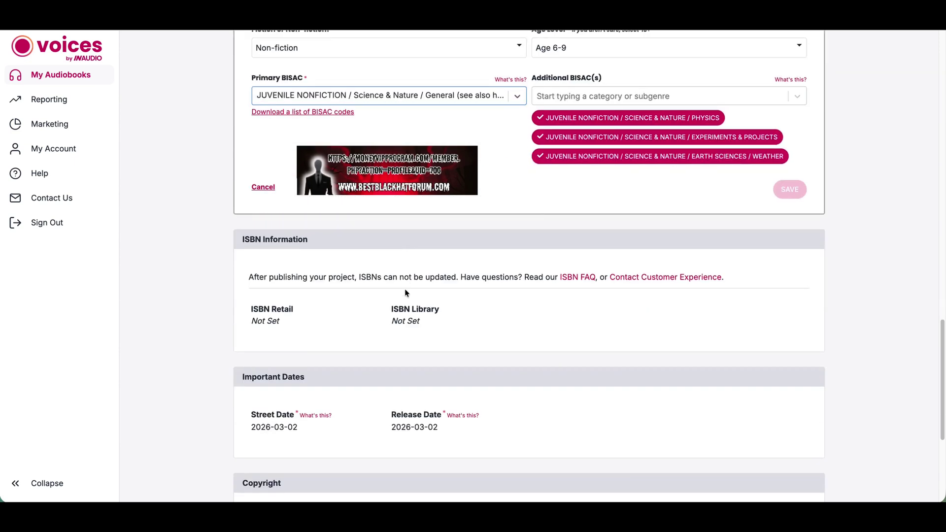
scroll(405, 294, "up", 2)
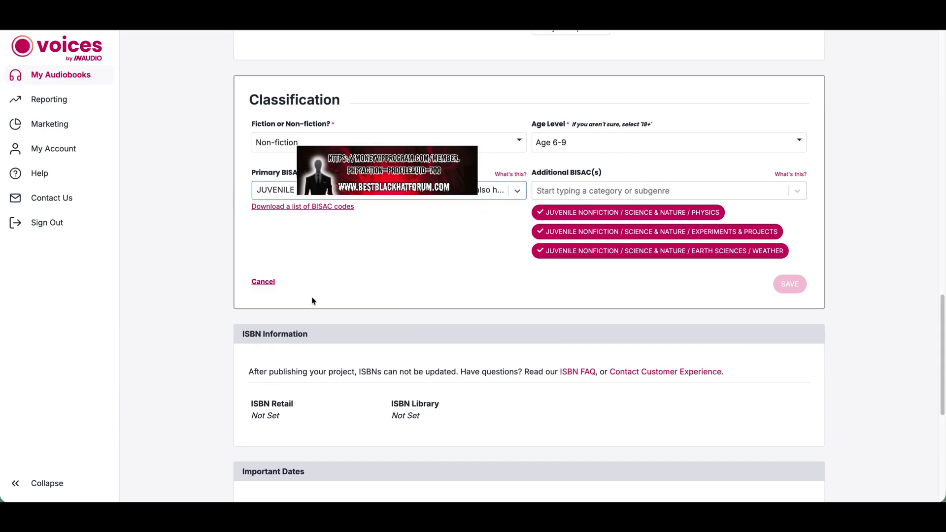
left_click(267, 283)
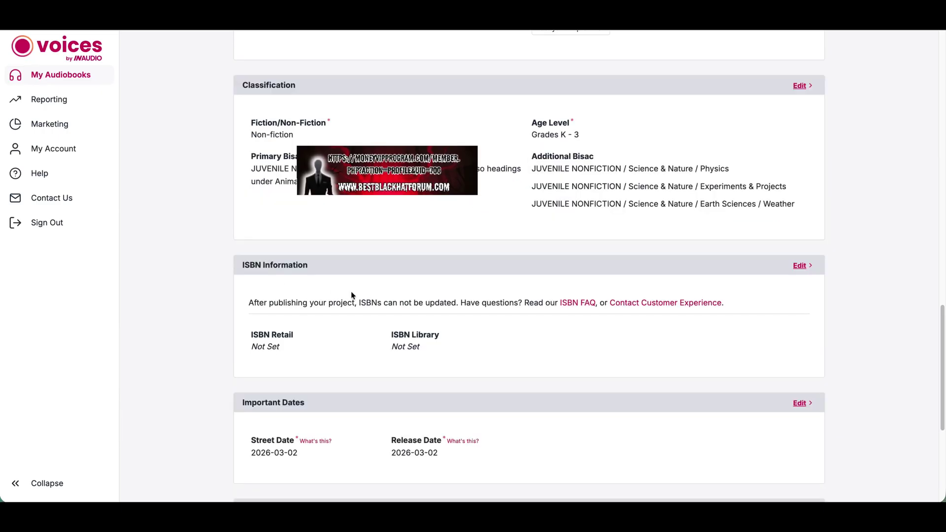
Open ISBN Information for editing, examine the option to use an own retail ISBN, and close the section without saving.
left_click(799, 266)
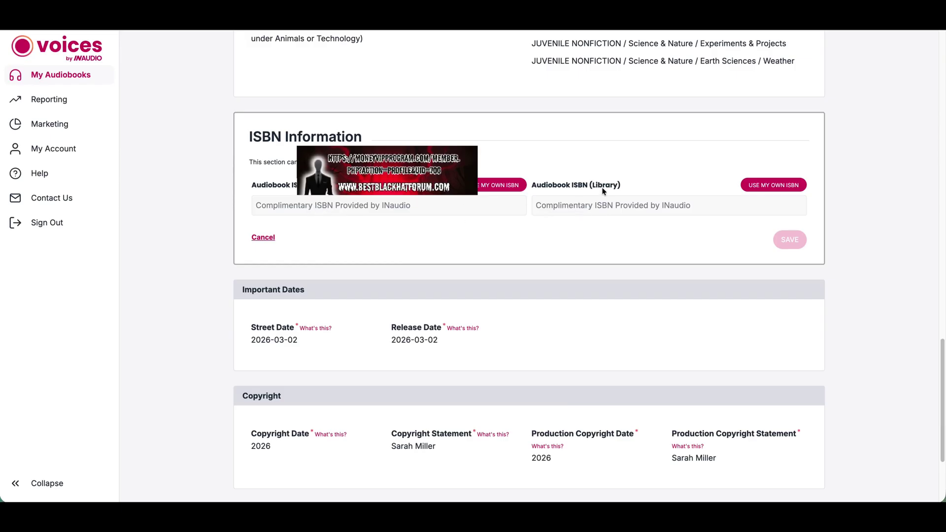
left_click(497, 191)
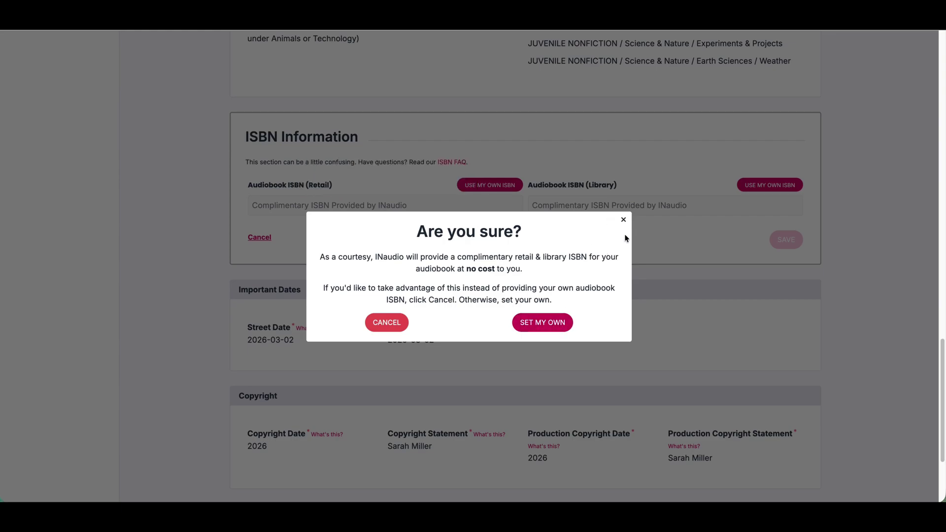
left_click(623, 220)
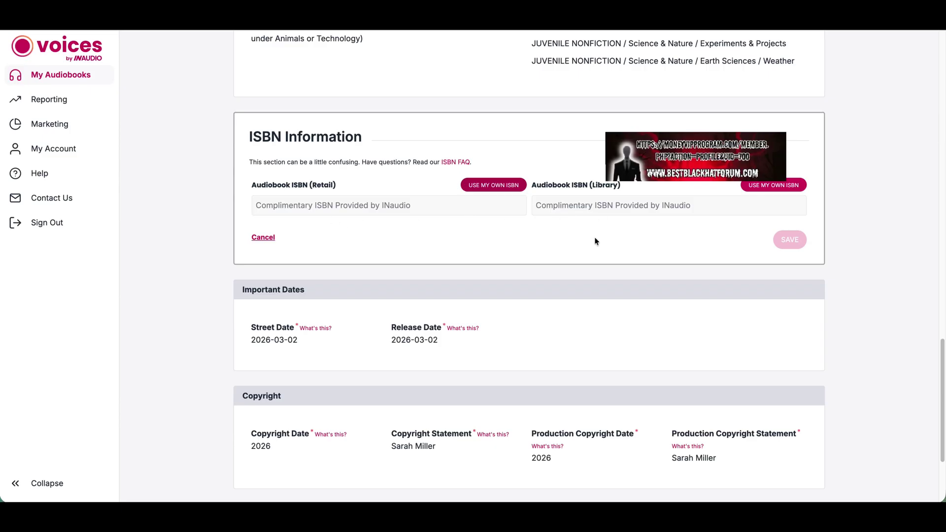
left_click(263, 240)
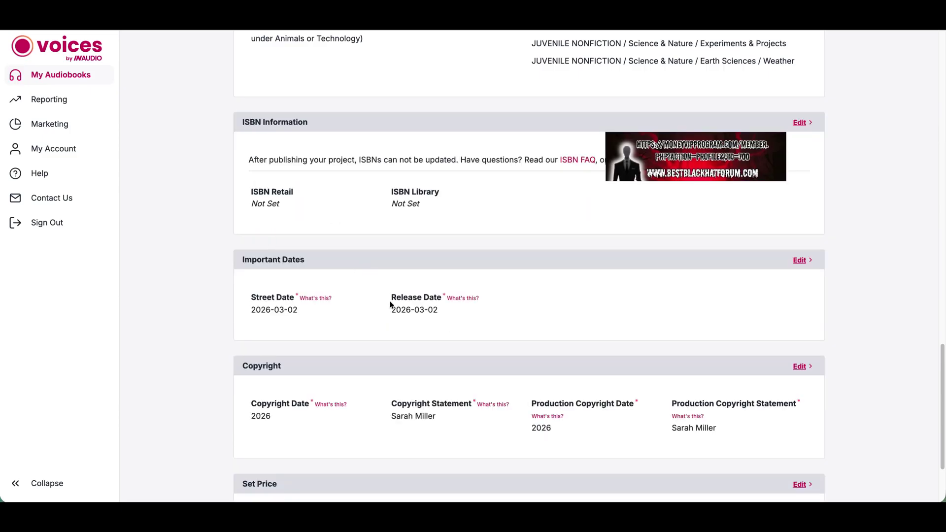
Open Important Dates for editing, examine the street date calendar and prior availability question, and close the section without saving.
left_click(799, 261)
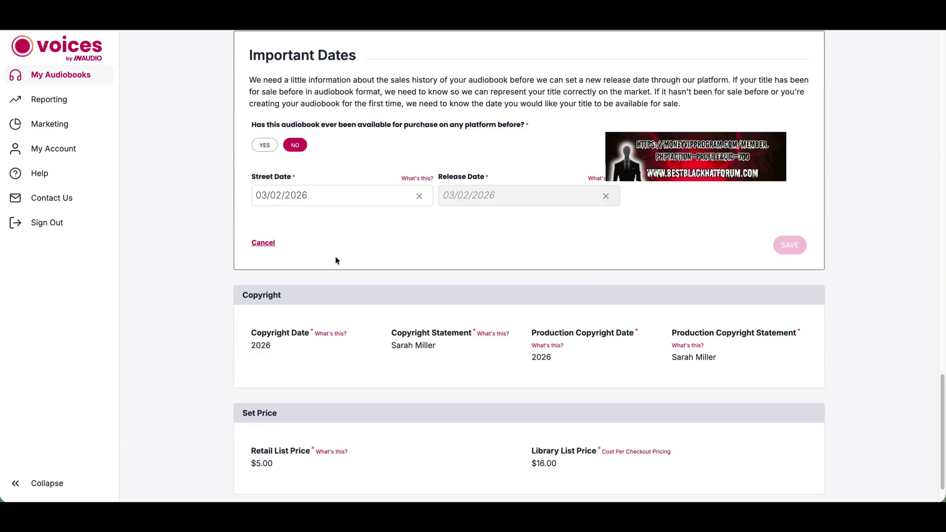
left_click(307, 196)
left_click(493, 256)
left_click(290, 196)
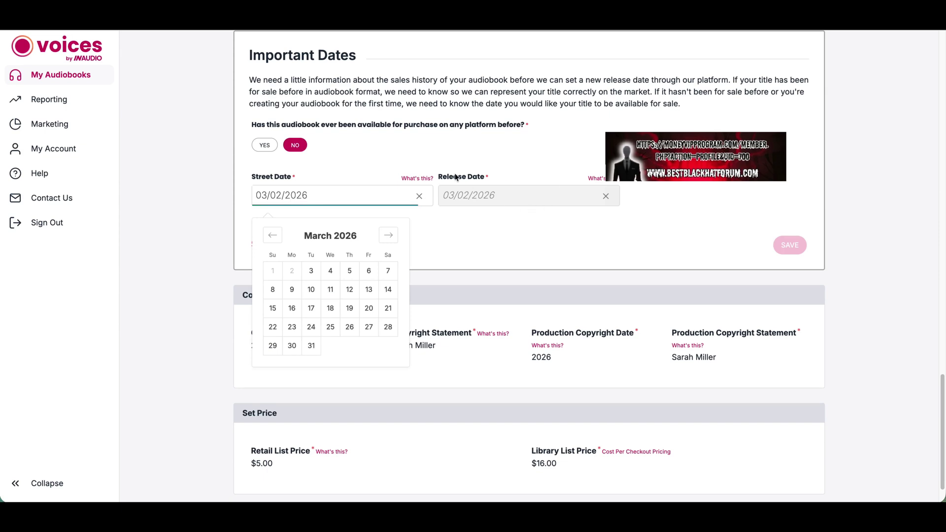
left_click(400, 162)
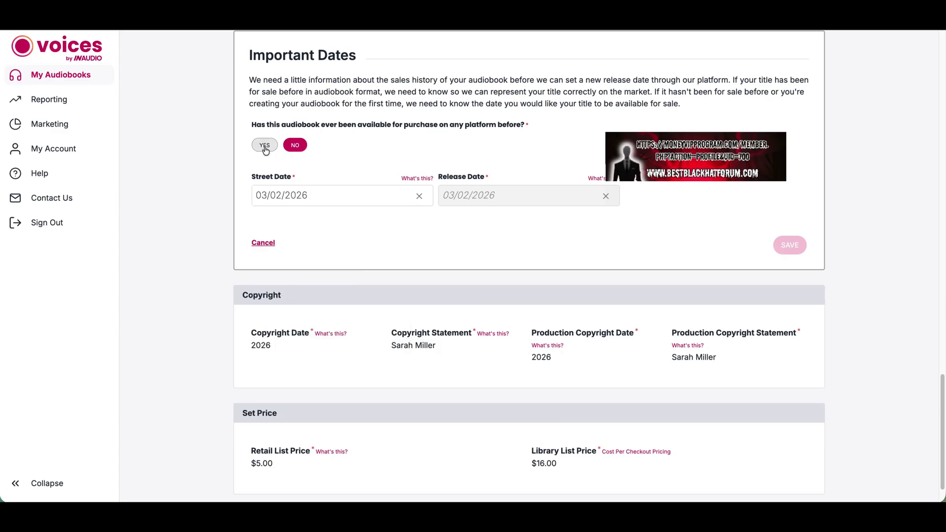
left_click(334, 199)
left_click(491, 244)
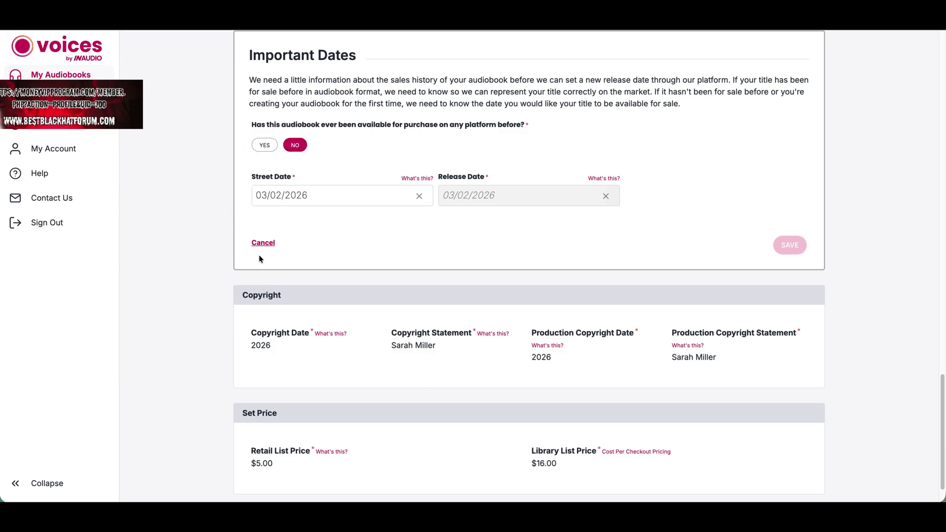
left_click(264, 243)
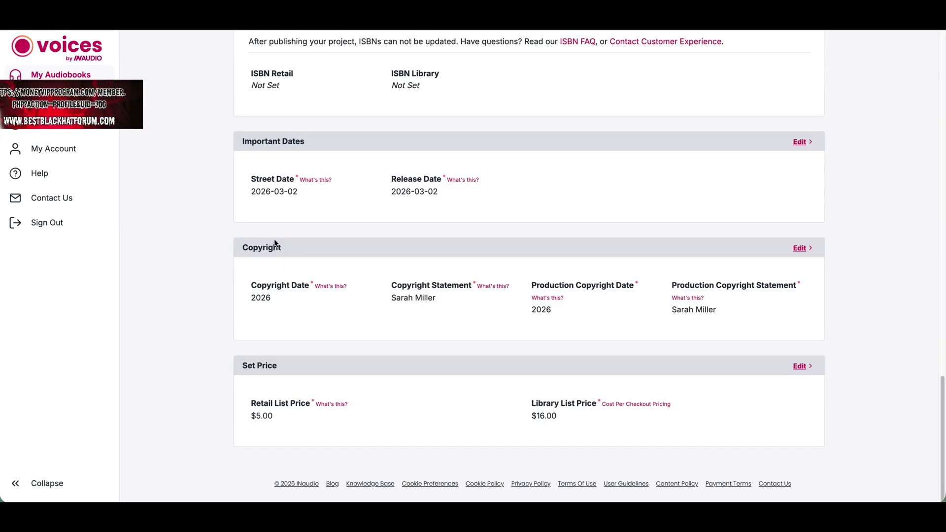
Open the Copyright section for editing and examine the source and audio copyright years and owners.
left_click(799, 246)
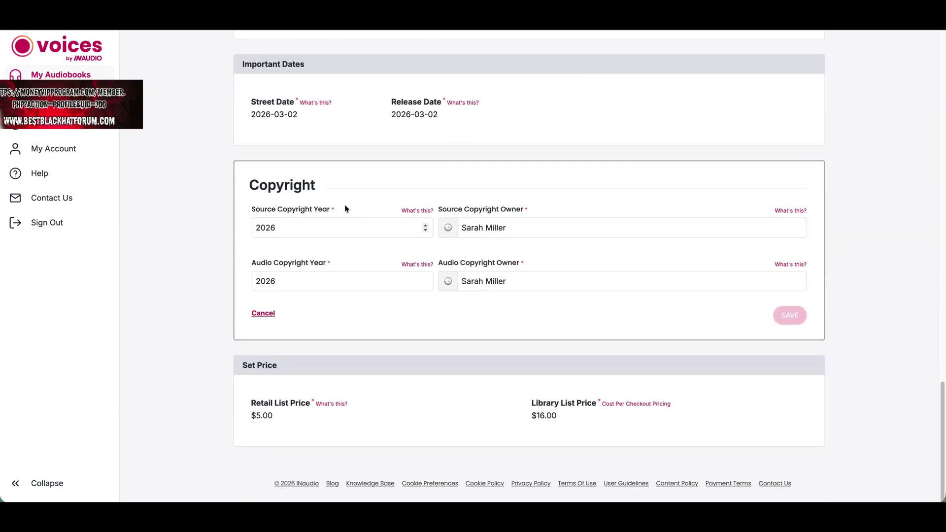
left_click(300, 225)
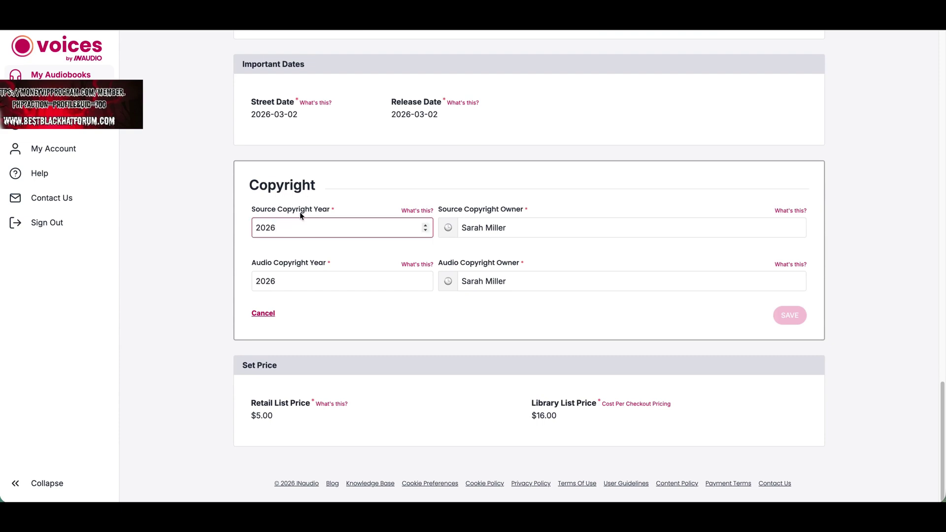
left_click(304, 274)
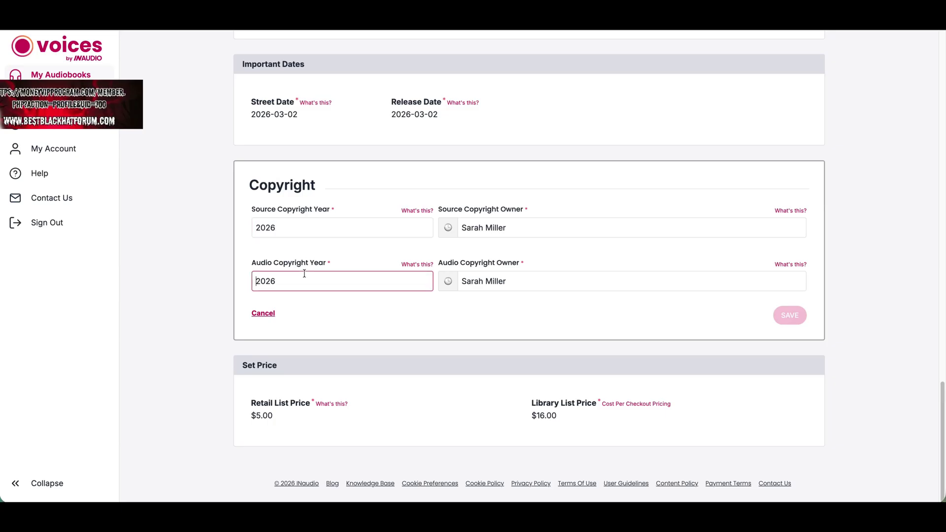
left_click(515, 234)
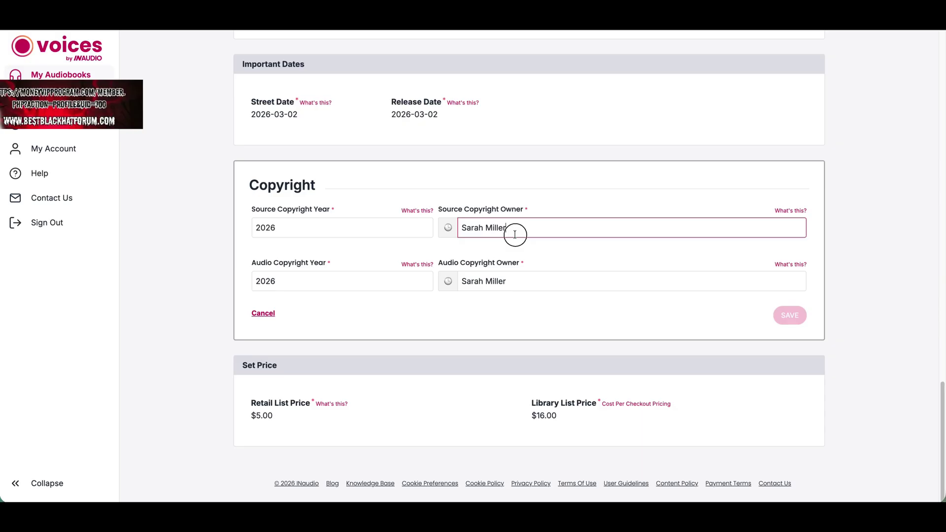
left_click_drag(545, 285, 453, 282)
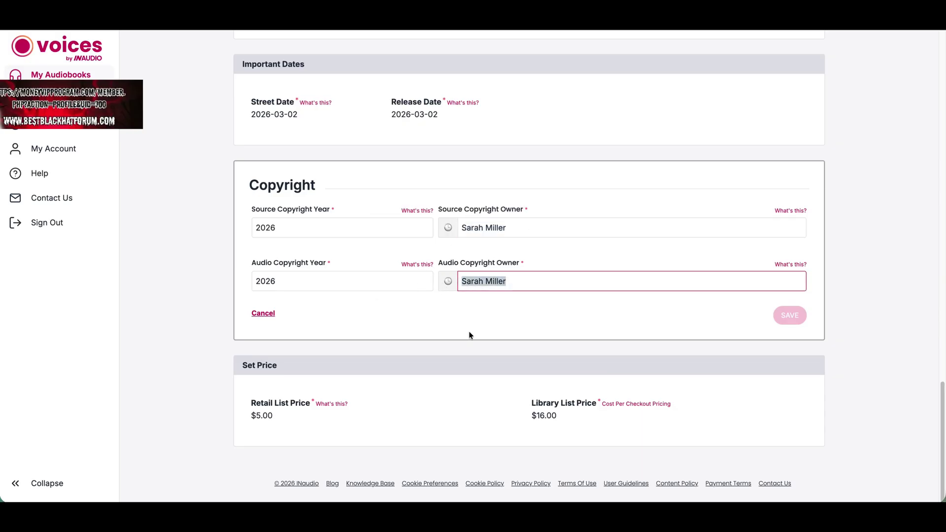
Compare the copyright owners with the publisher and author in Primary Metadata, and close Copyright without saving.
scroll(469, 335, "up", 2)
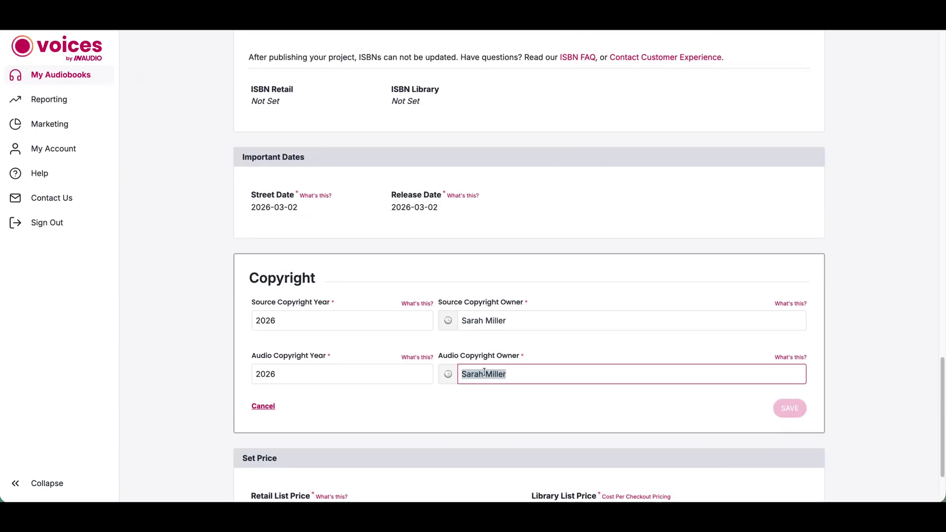
scroll(448, 318, "up", 1)
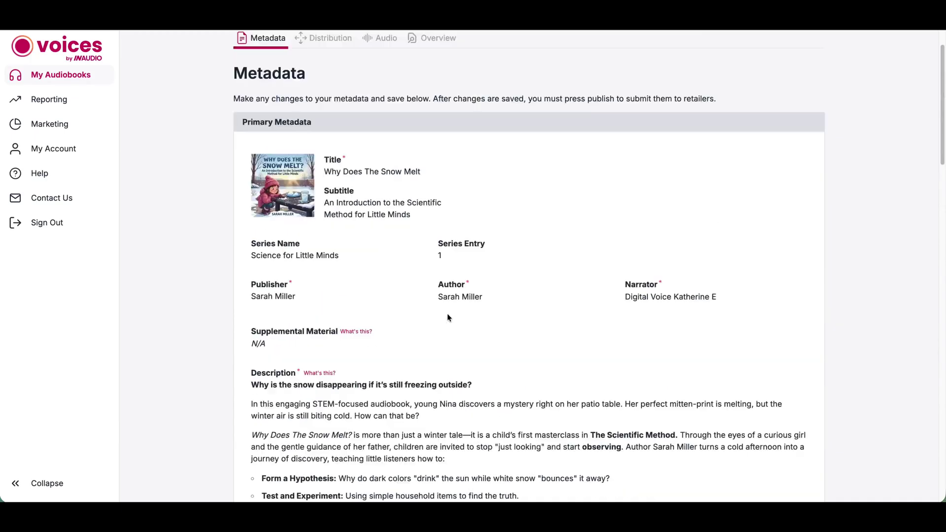
scroll(448, 315, "down", 4)
scroll(447, 315, "down", 2)
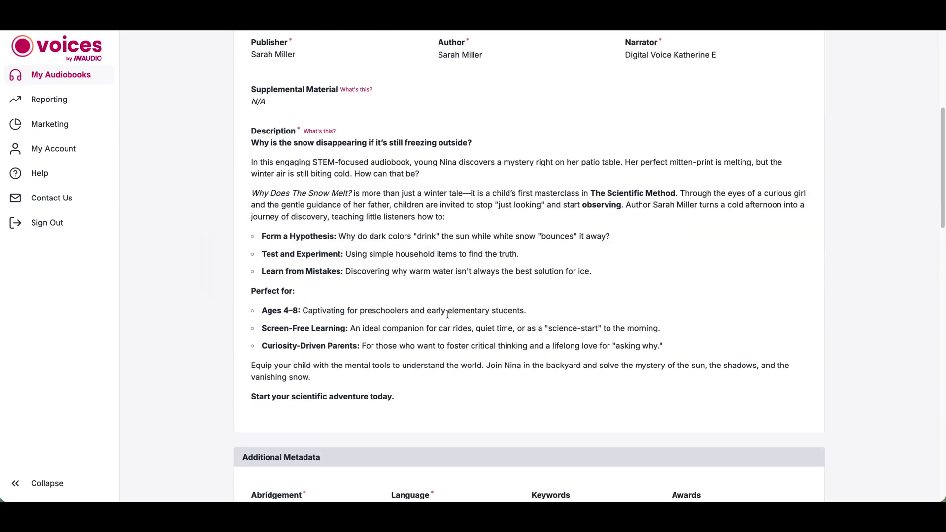
scroll(394, 197, "up", 2)
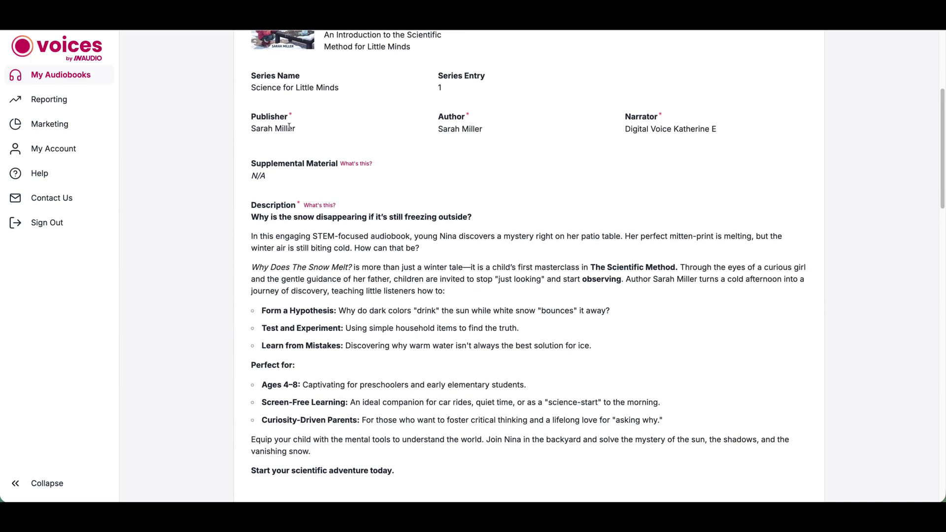
scroll(359, 336, "down", 2)
scroll(359, 334, "down", 10)
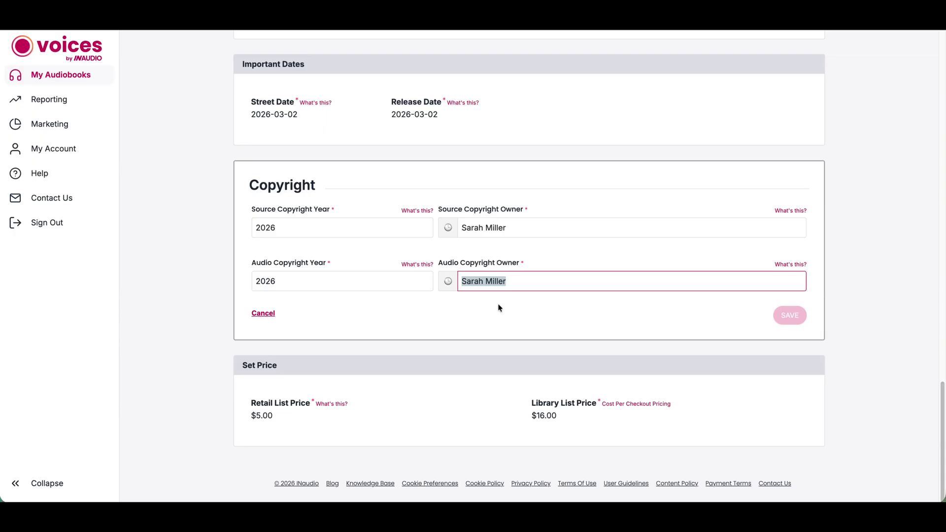
left_click(260, 314)
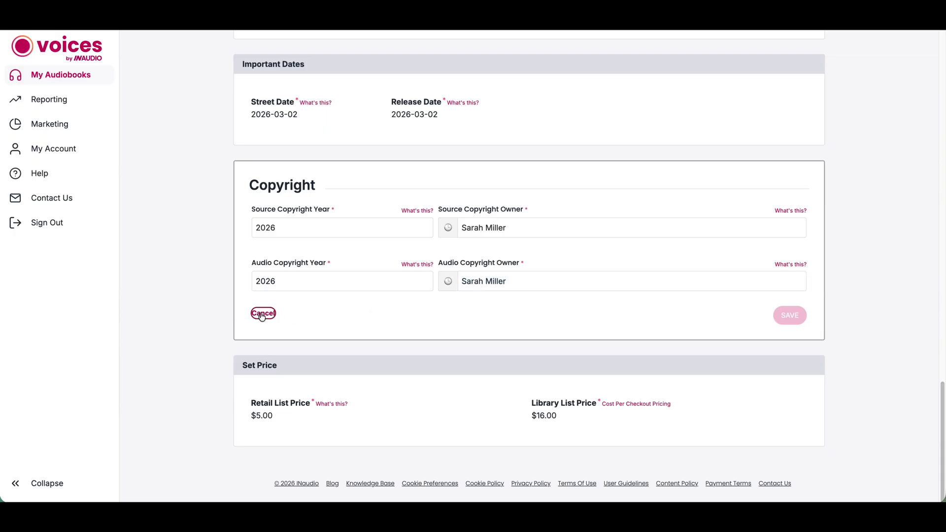
Open the Set Price section for editing and read the explanation of the retail list price.
left_click(797, 366)
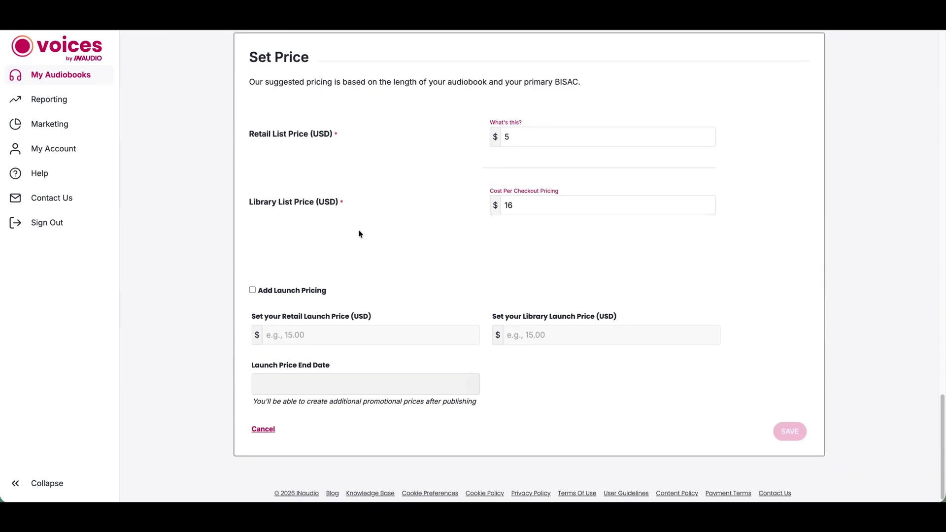
scroll(371, 238, "down", 1)
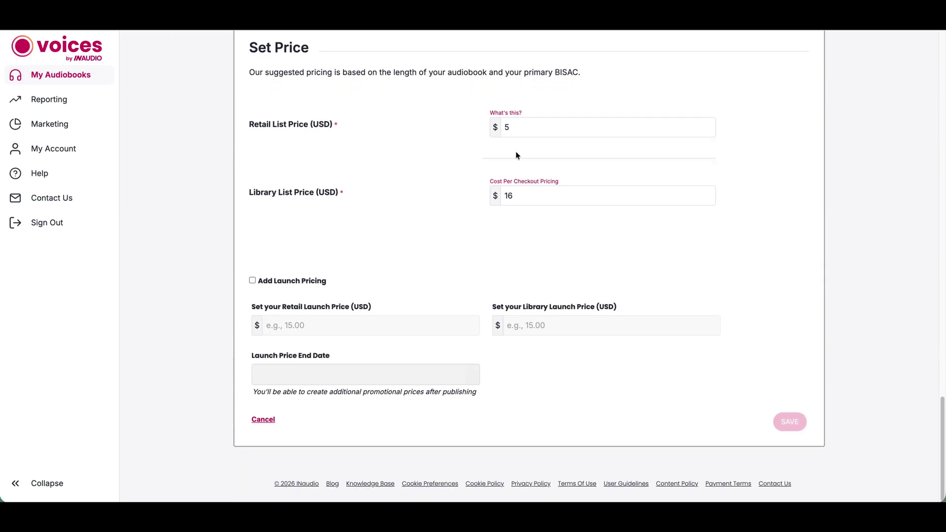
left_click(526, 124)
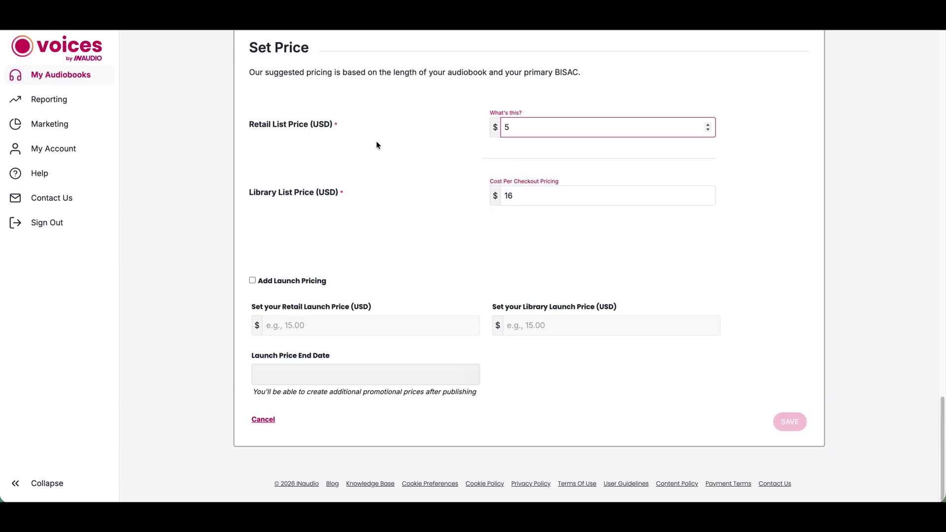
left_click(517, 116)
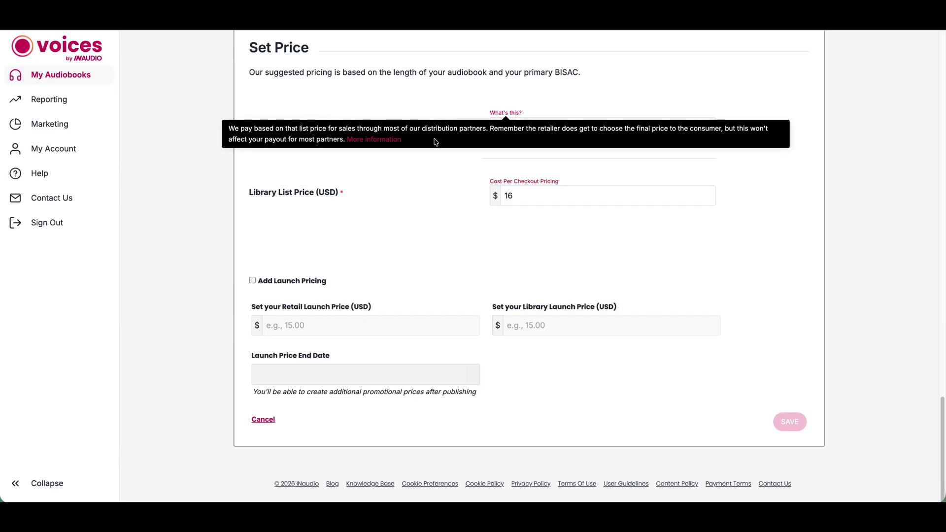
left_click(405, 246)
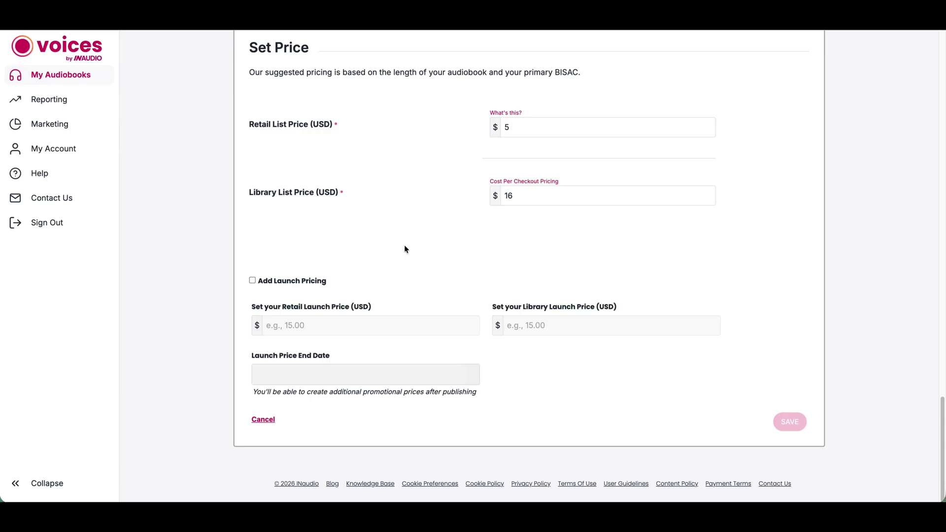
Set the retail list price to $0 and check the notice about free pricing.
double_click(508, 127)
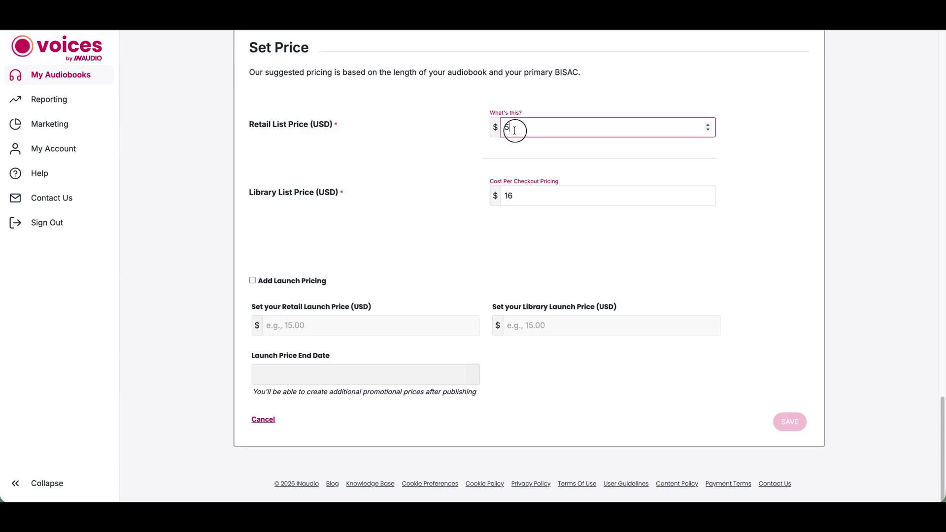
type("0")
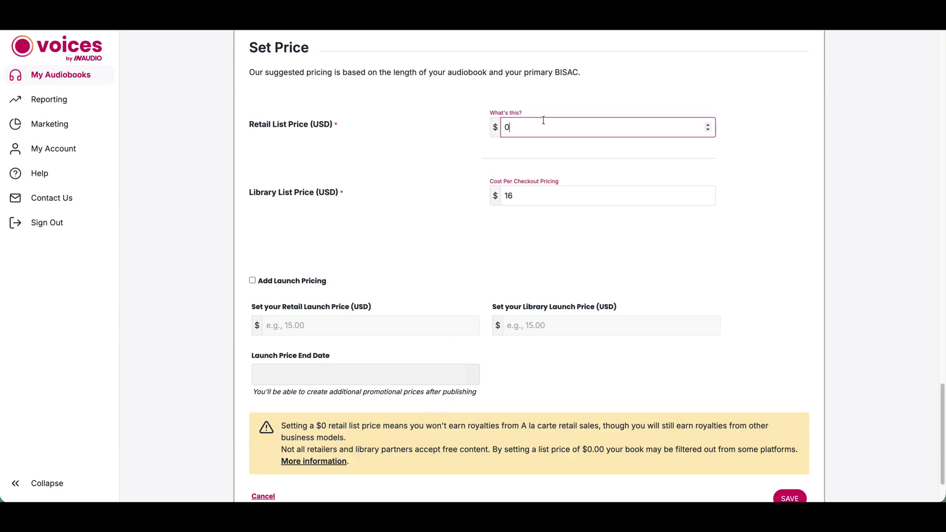
left_click(481, 116)
left_click(540, 143)
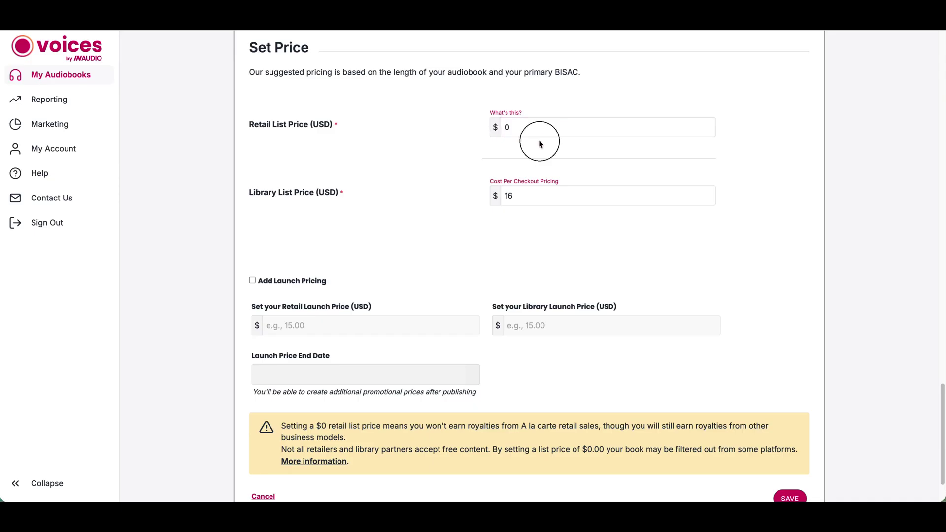
Restore the retail list price to $5.
double_click(505, 129)
type("5")
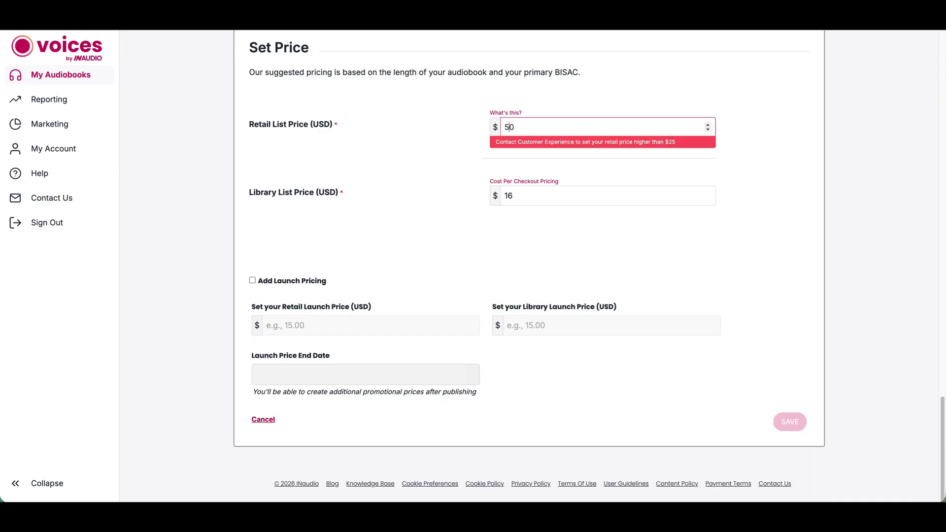
key("Delete")
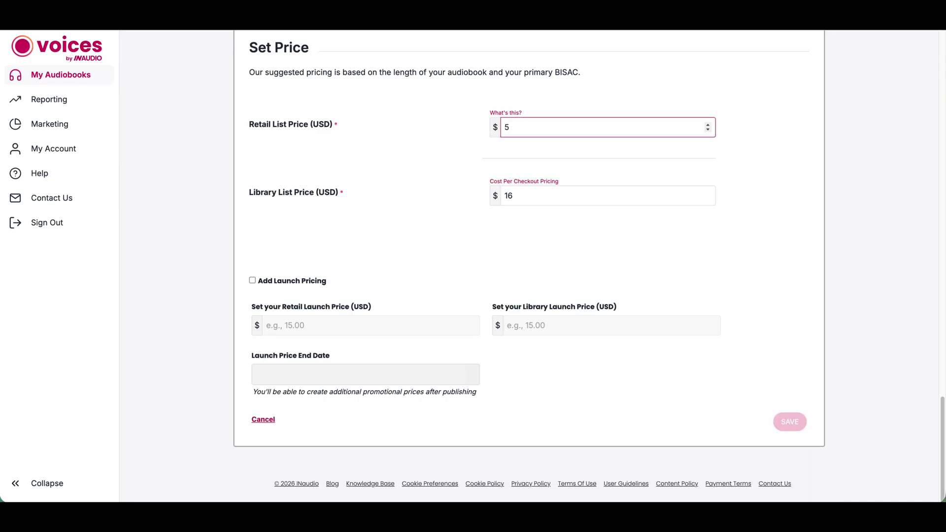
left_click(398, 161)
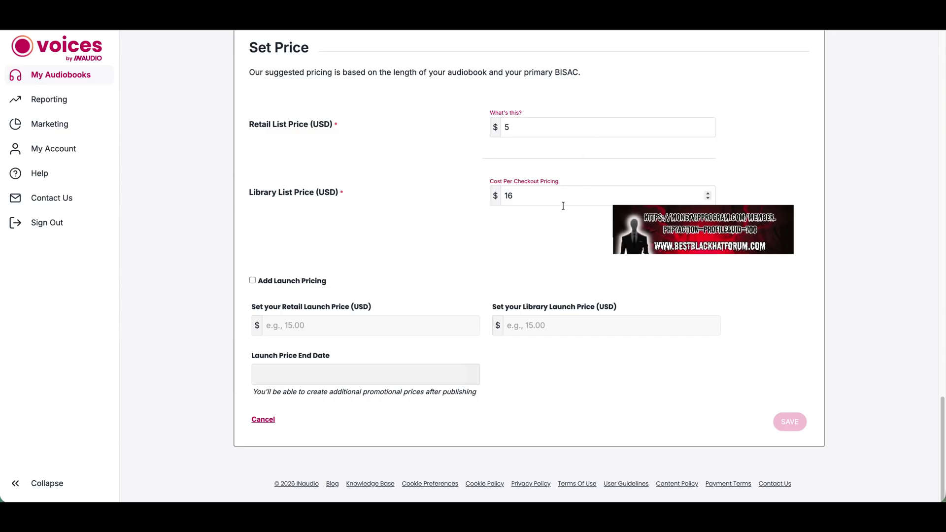
Add launch pricing with a $2.50 retail price, an $8.00 library price and the end date 03/31/2026.
left_click(294, 282)
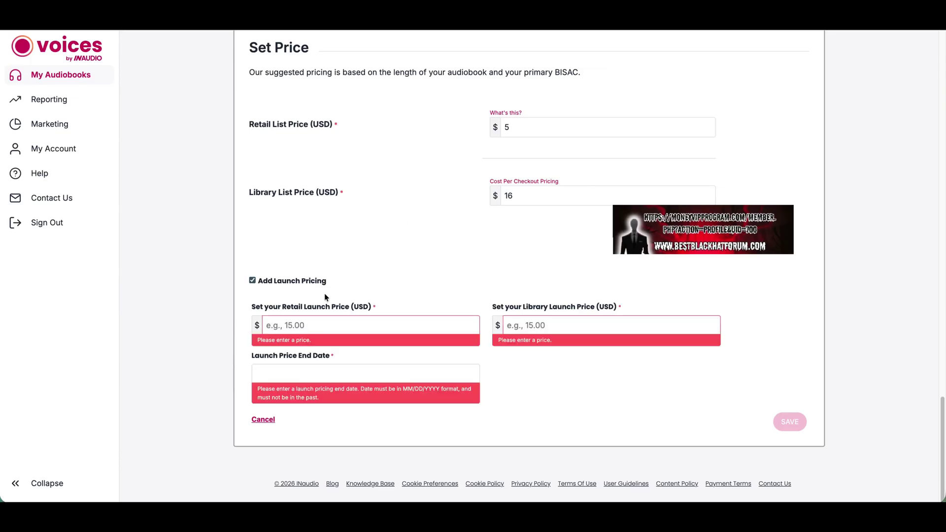
left_click(310, 327)
type("2.50")
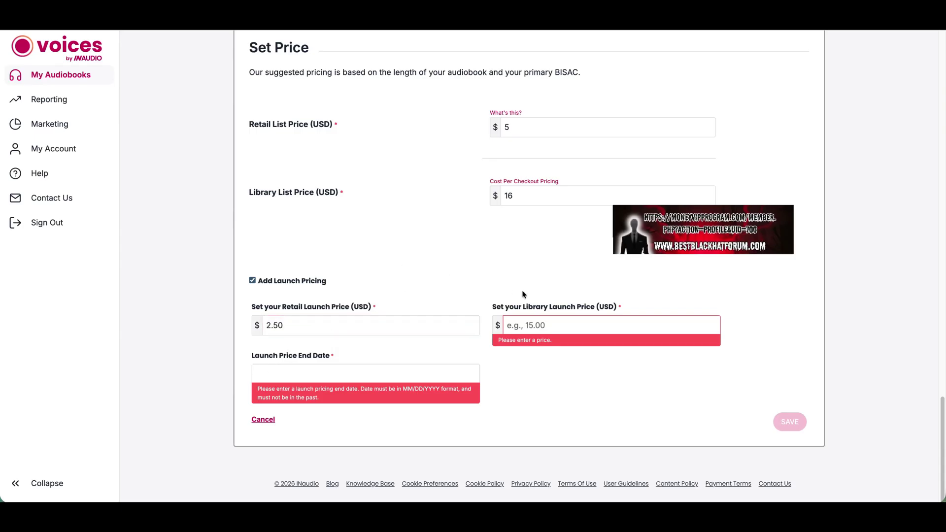
left_click(569, 324)
type("8.00")
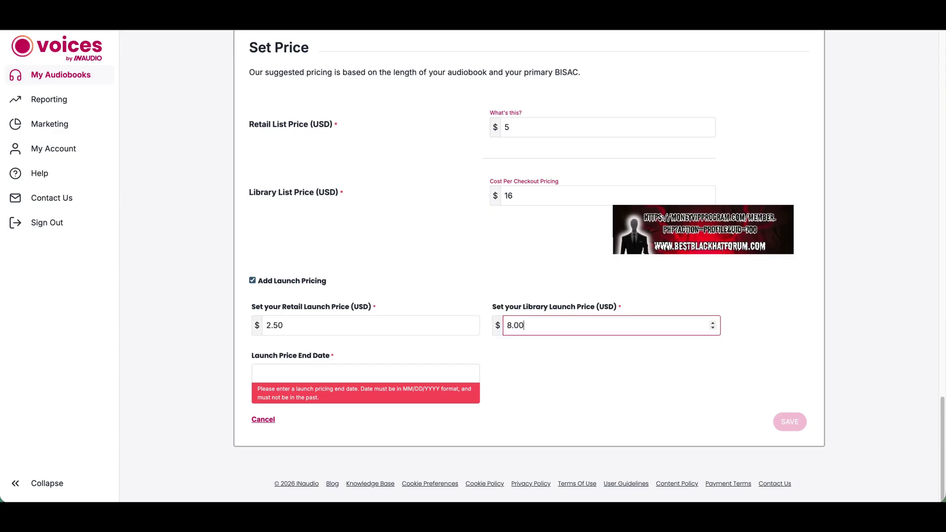
left_click(291, 375)
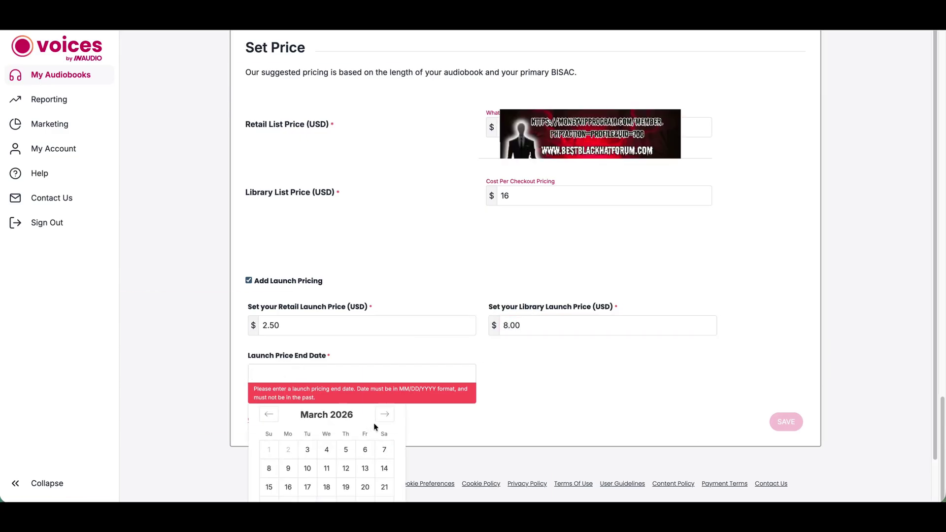
scroll(387, 458, "down", 1)
left_click(309, 486)
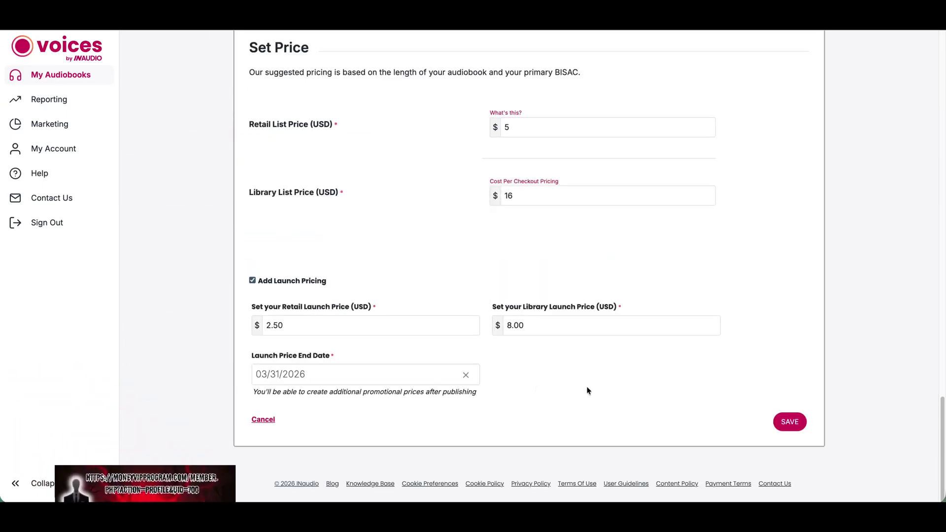
Turn off launch pricing and close Set Price without saving.
left_click(253, 280)
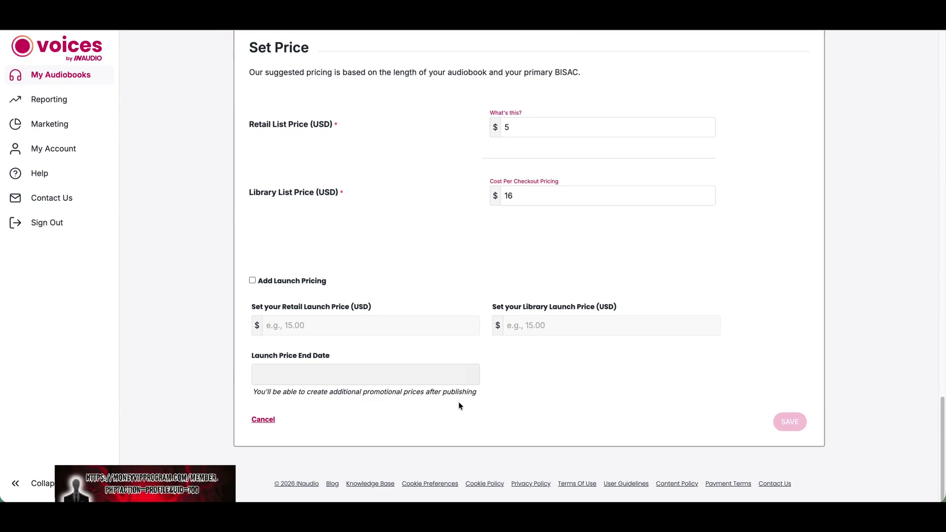
left_click(263, 419)
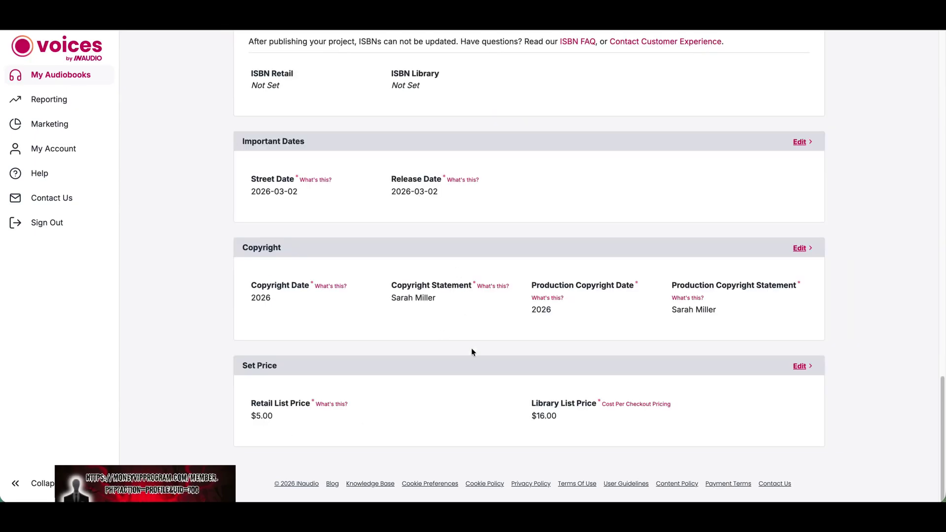
Review the audiobook's Overview, from title and description through copyright, prices, ISBNs and dates to the distribution partners.
scroll(471, 352, "up", 20)
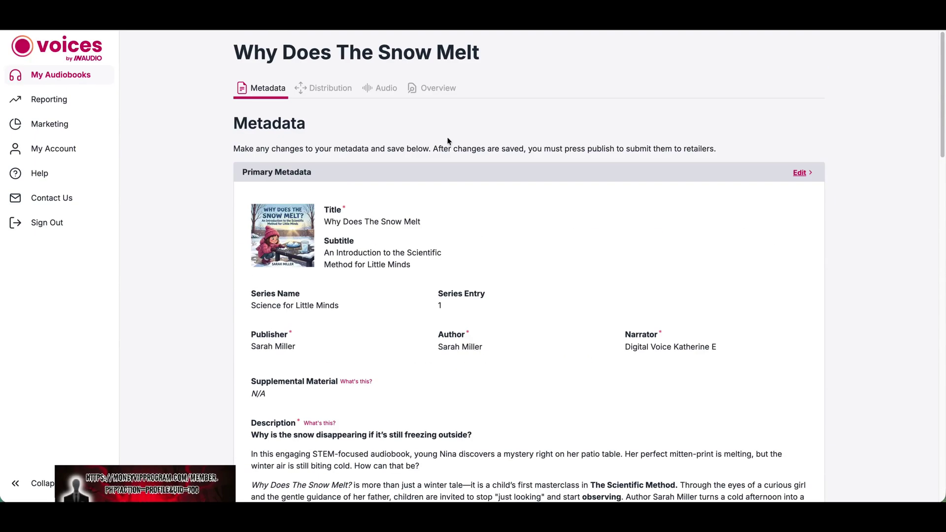
left_click(438, 91)
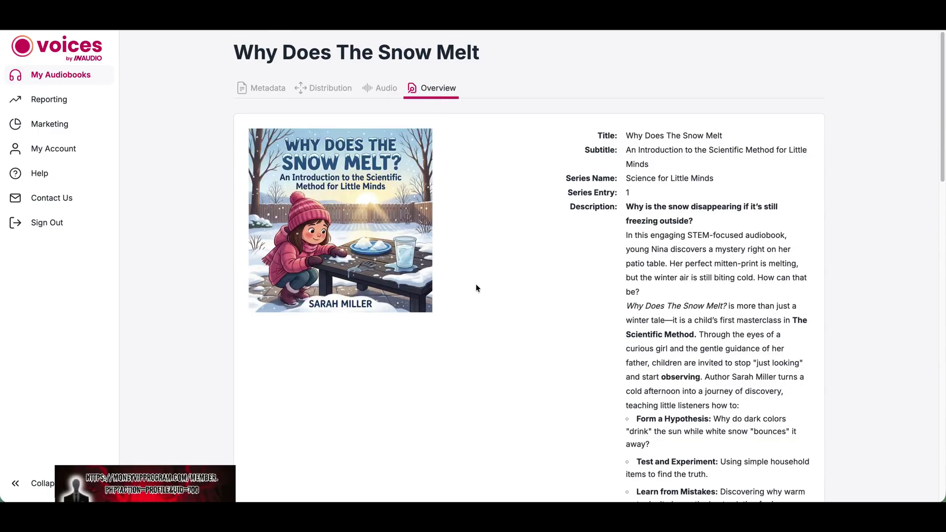
scroll(477, 288, "down", 20)
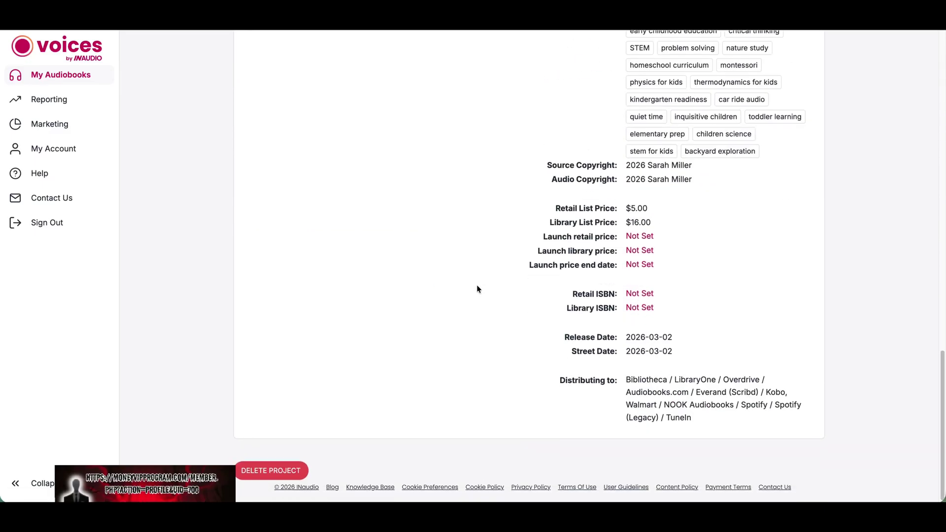
scroll(476, 289, "up", 20)
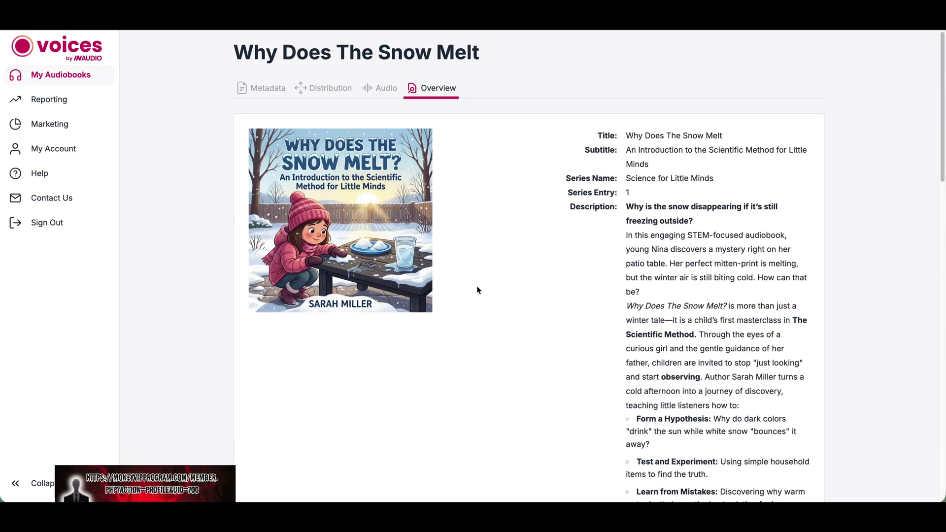
scroll(476, 290, "down", 15)
scroll(476, 291, "down", 5)
scroll(477, 291, "up", 20)
scroll(545, 348, "down", 20)
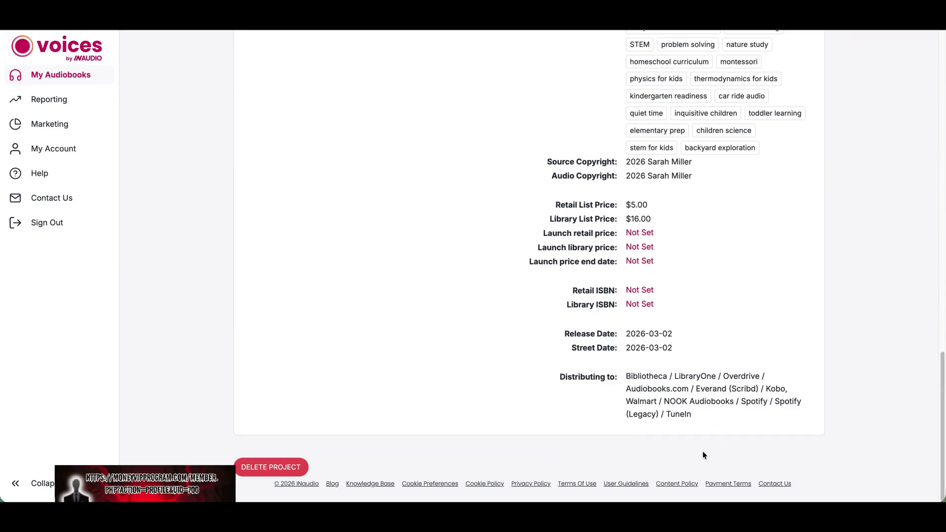
scroll(563, 391, "up", 20)
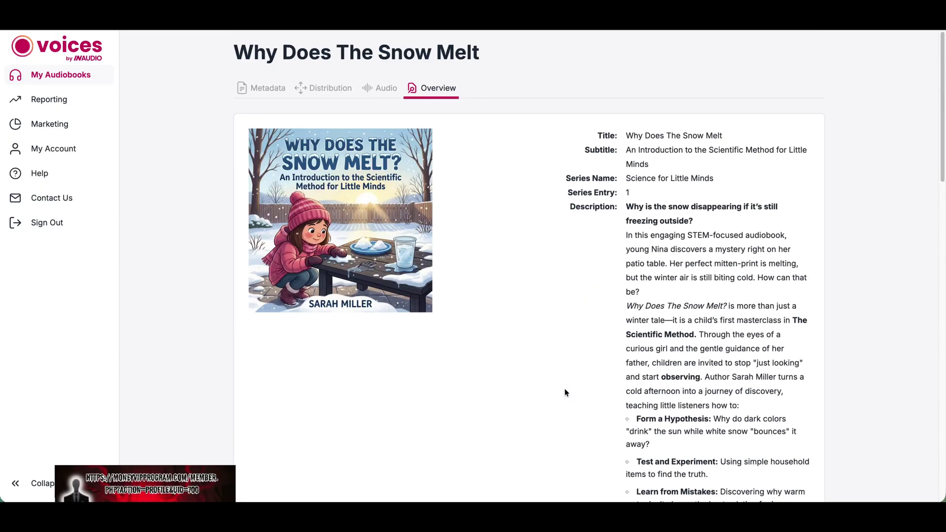
Return to My Audiobooks and open the Distribution details of Why Does The Snow Melt.
left_click(67, 77)
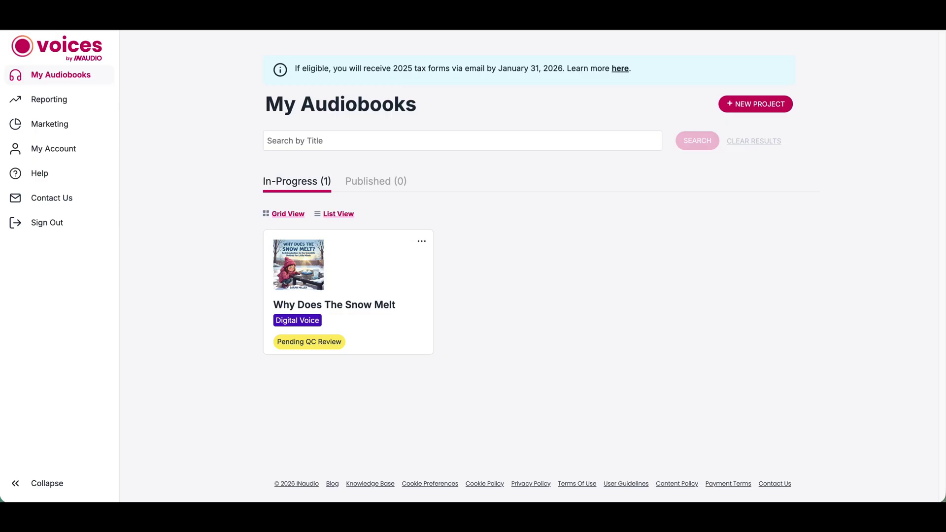
left_click(424, 244)
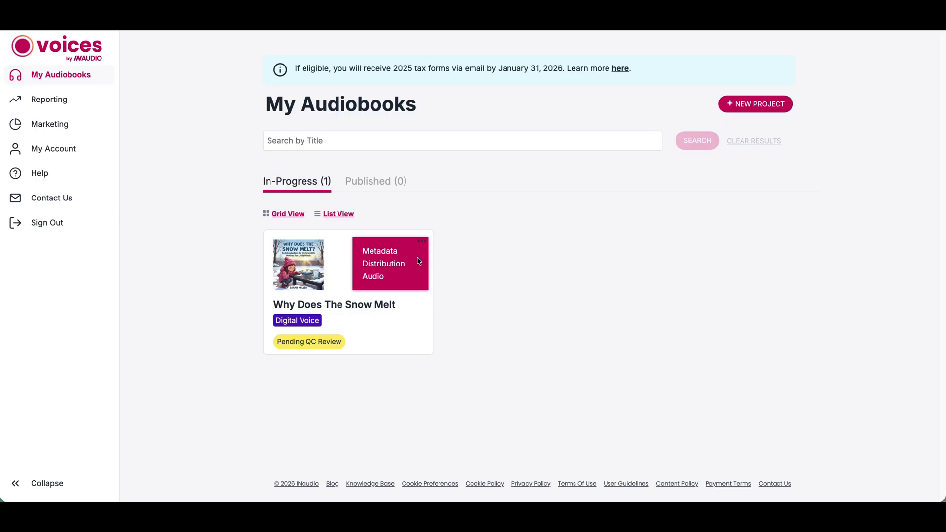
left_click(402, 262)
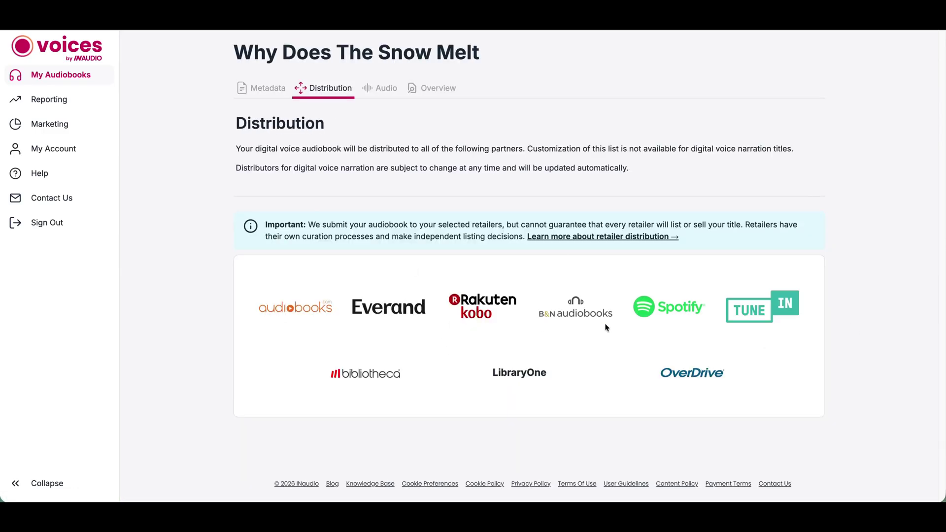